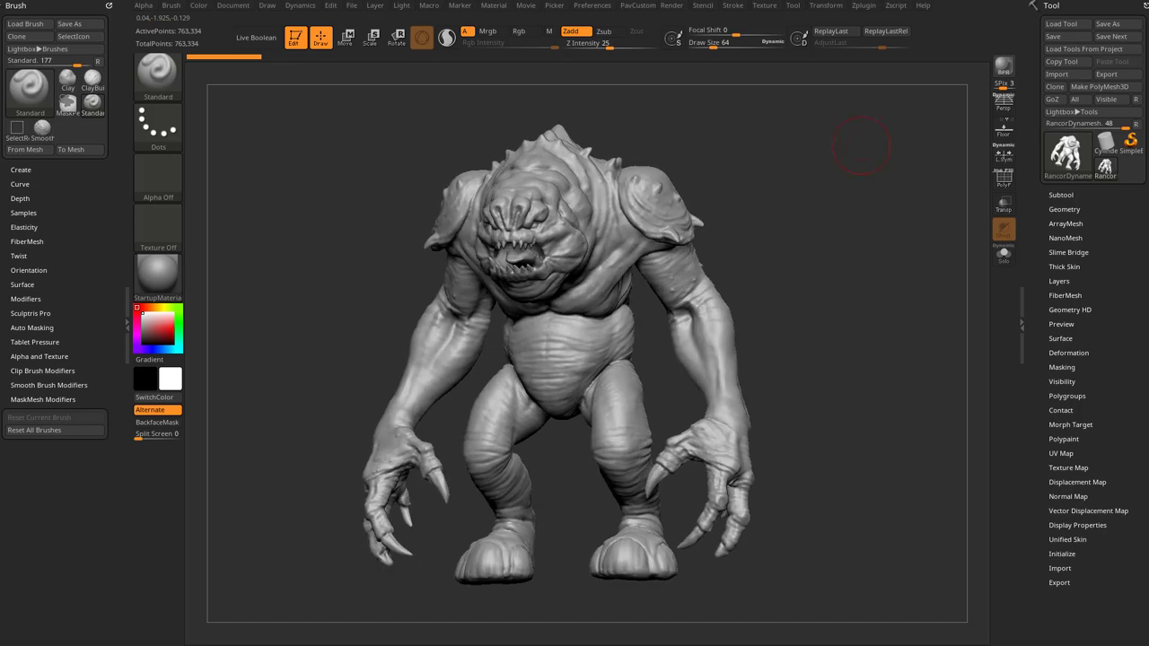
Open the Geometry settings, show the polygroup wireframe, and examine the mesh topology on the legs, head and shoulders.
shift+click(1061, 195)
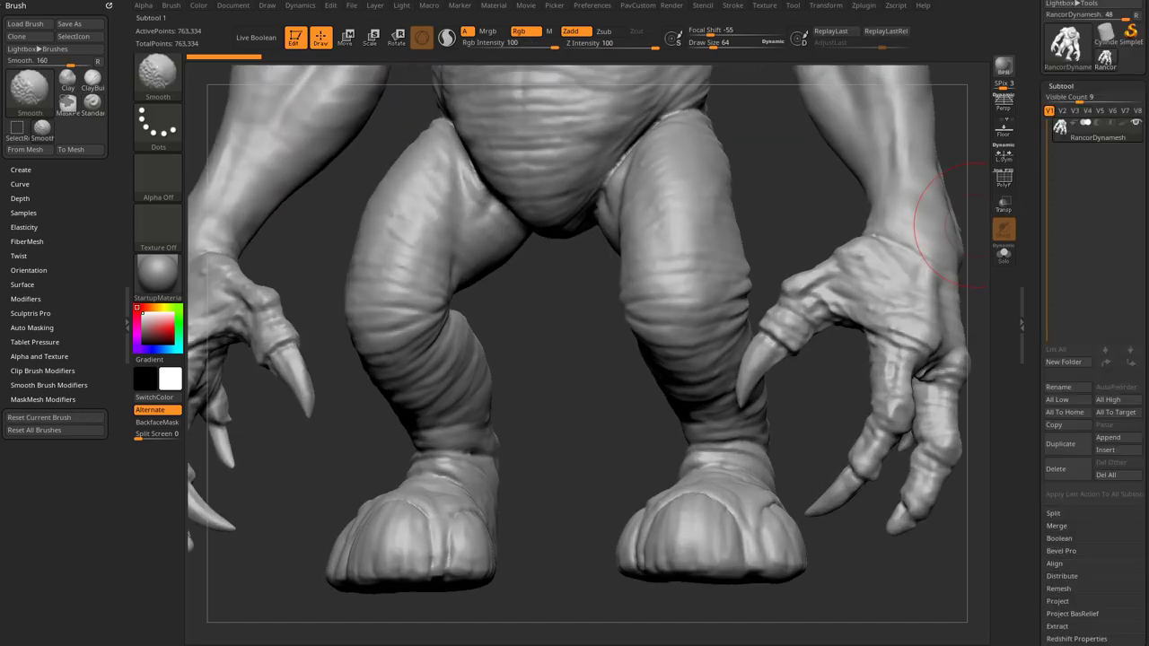
shift+click(1061, 86)
alt+drag(799, 117, 790, 584)
click(1065, 209)
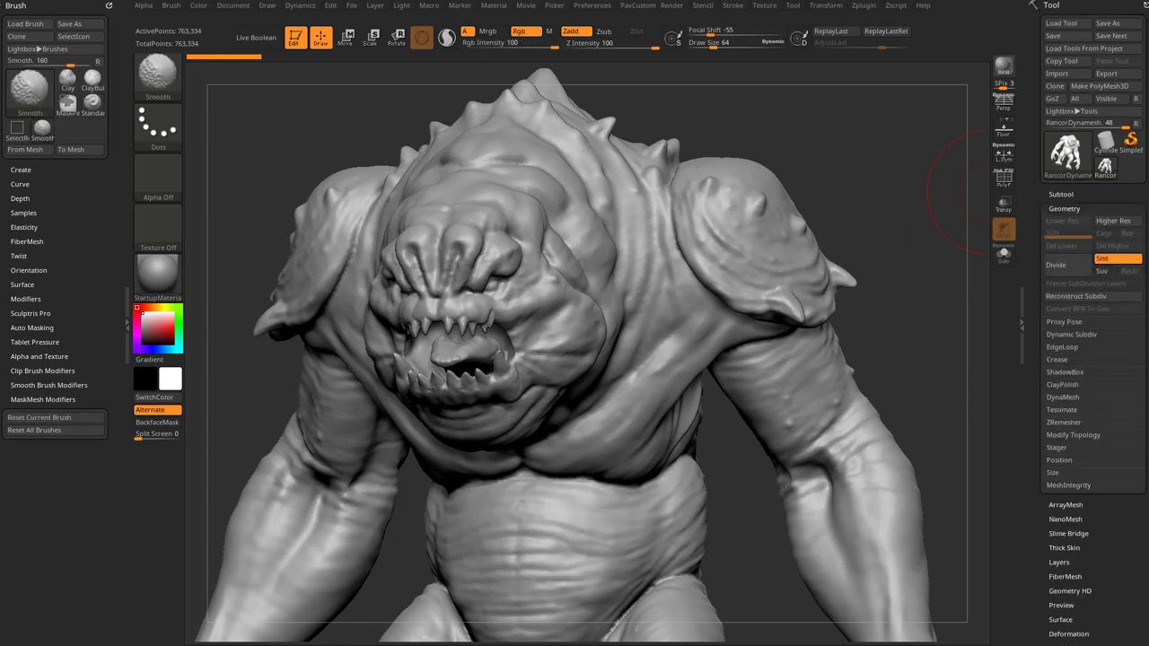
shift+click(1062, 397)
shift+click(1062, 398)
click(1004, 178)
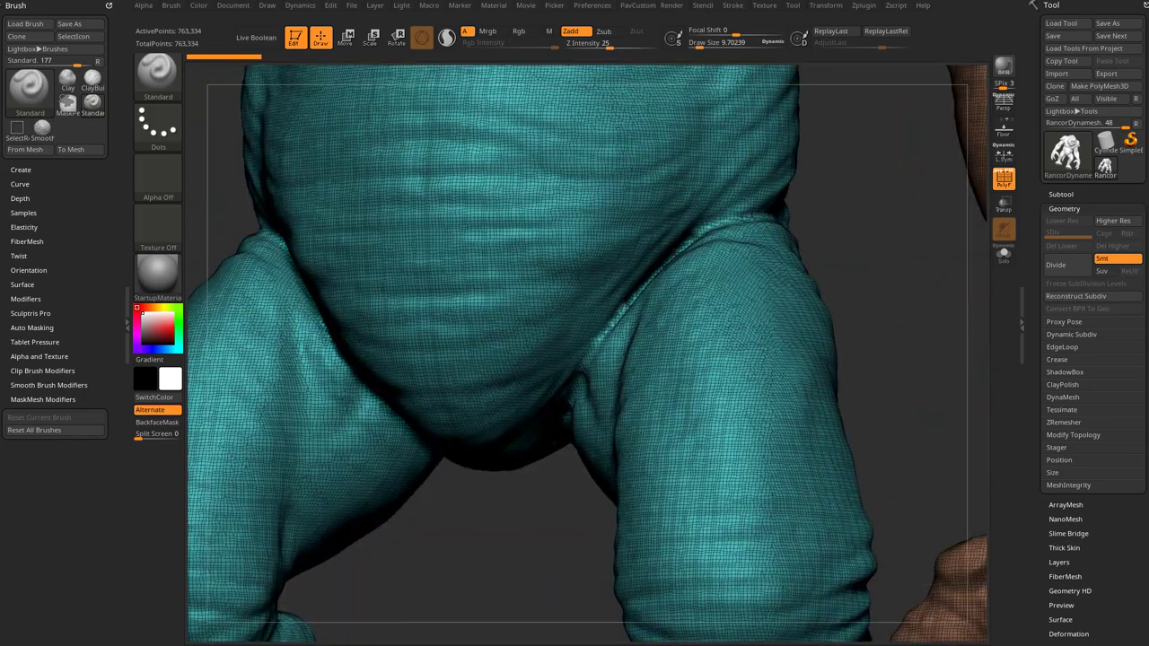
alt+right_drag(521, 233, 502, 539)
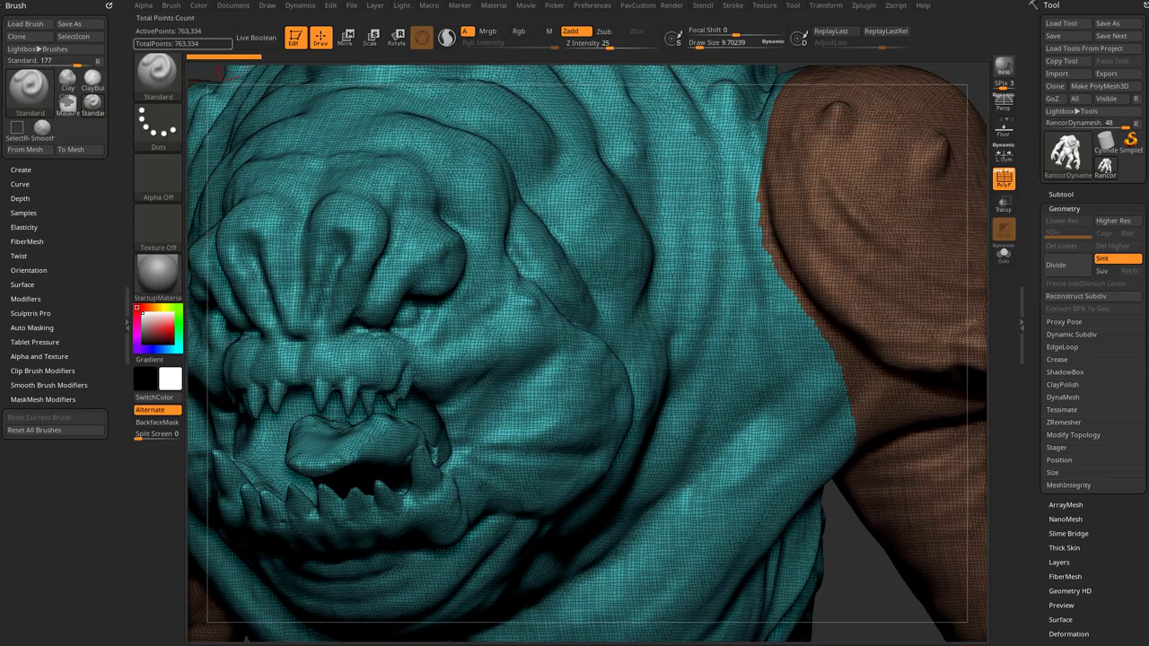
mouse_move(679, 356)
ctrl+right_down()
mouse_move(605, 350)
mouse_move(571, 260)
ctrl+right_up()
mouse_move(835, 171)
right_down()
mouse_move(937, 167)
mouse_move(835, 171)
mouse_move(862, 207)
right_up()
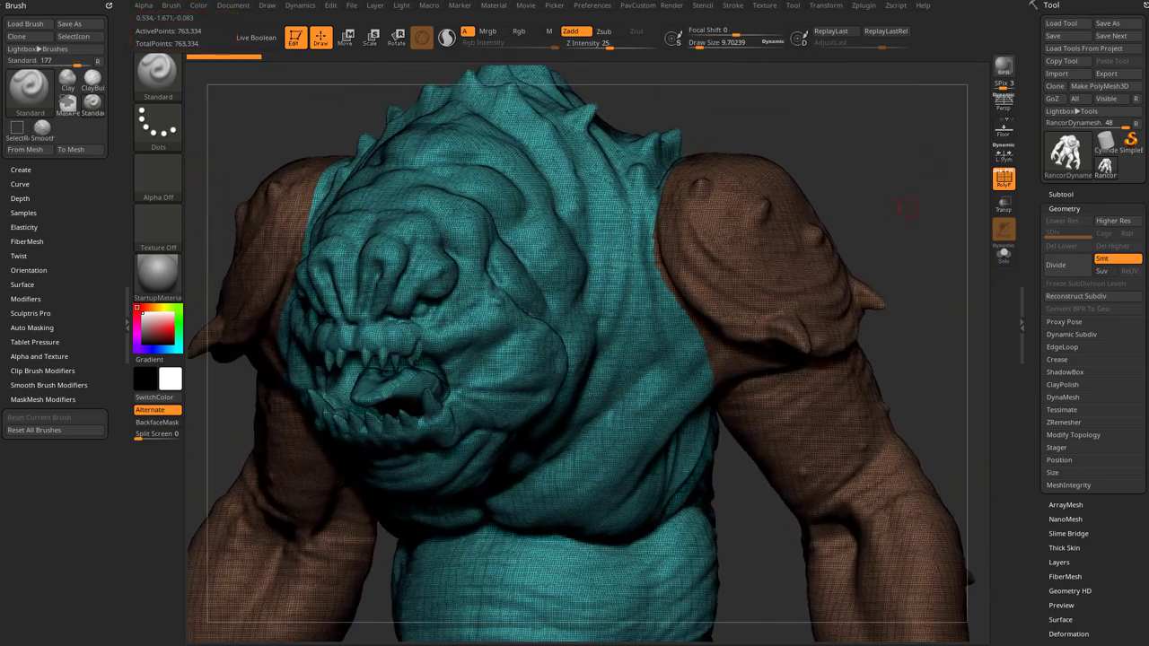
Pull a long horn out of each shoulder pad with the Move brush, and hide the wireframe.
key(s)
mouse_move(793, 198)
mouse_down()
mouse_move(797, 181)
mouse_move(880, 143)
mouse_up()
key(b)
key(m)
key(v)
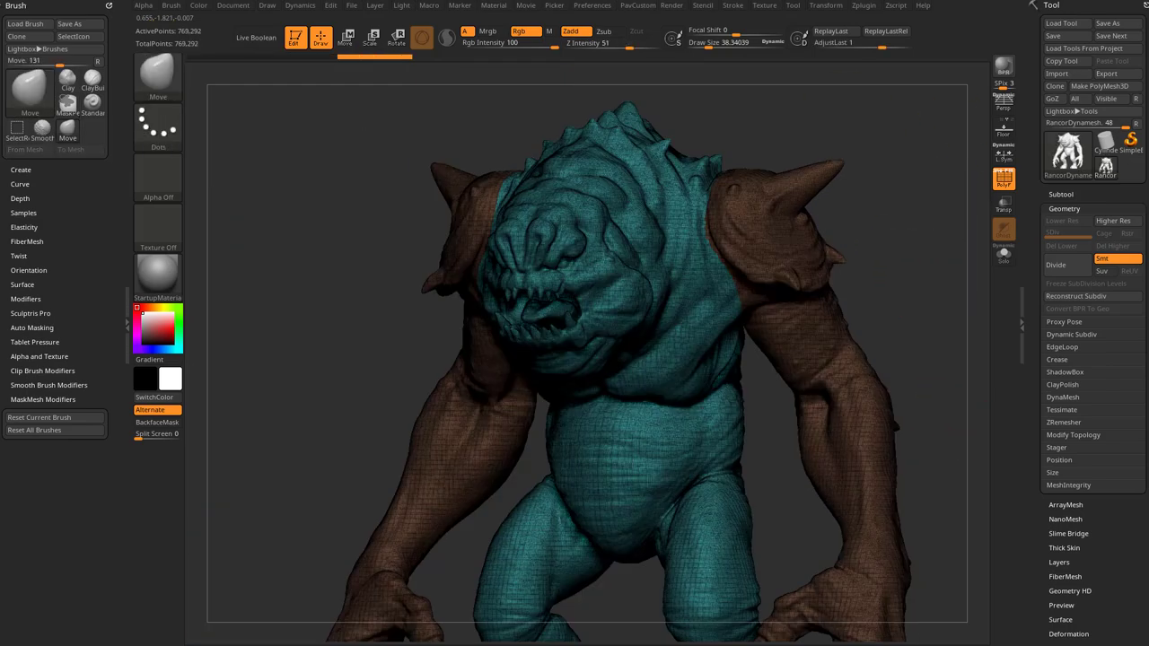
mouse_move(884, 313)
mouse_down()
mouse_move(997, 313)
mouse_move(884, 313)
mouse_move(949, 314)
mouse_move(891, 279)
mouse_up()
key(shift+f)
Expand the Proxy Pose settings and examine the horned creature from the front and side.
key(s)
alt+drag(892, 279, 879, 240)
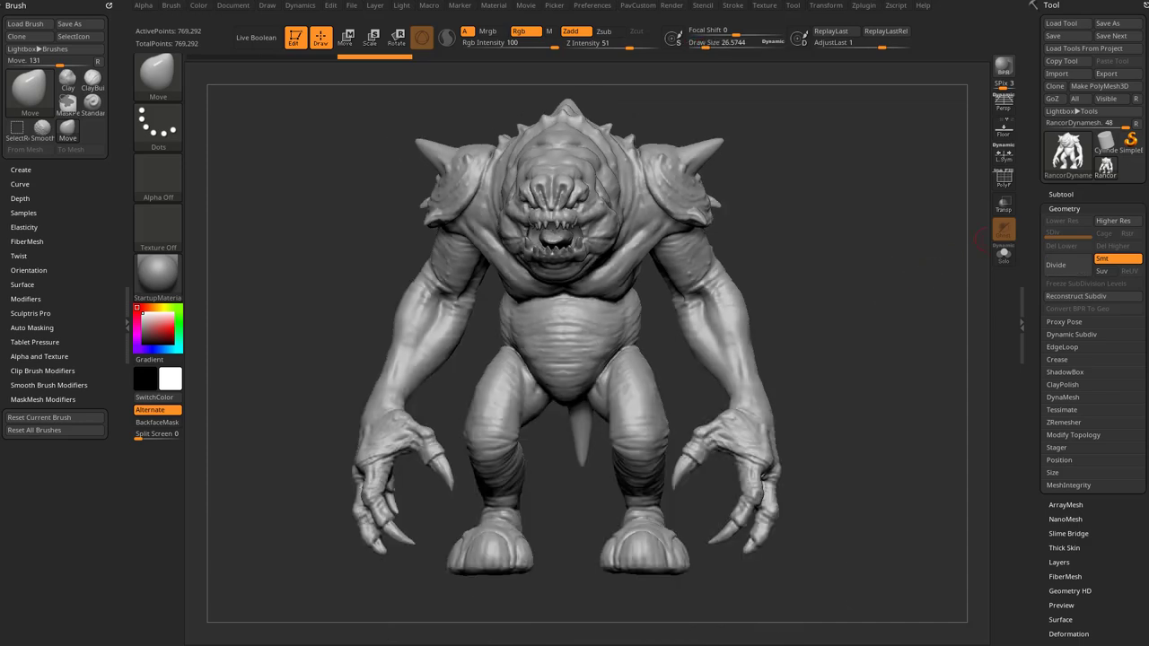
click(1064, 321)
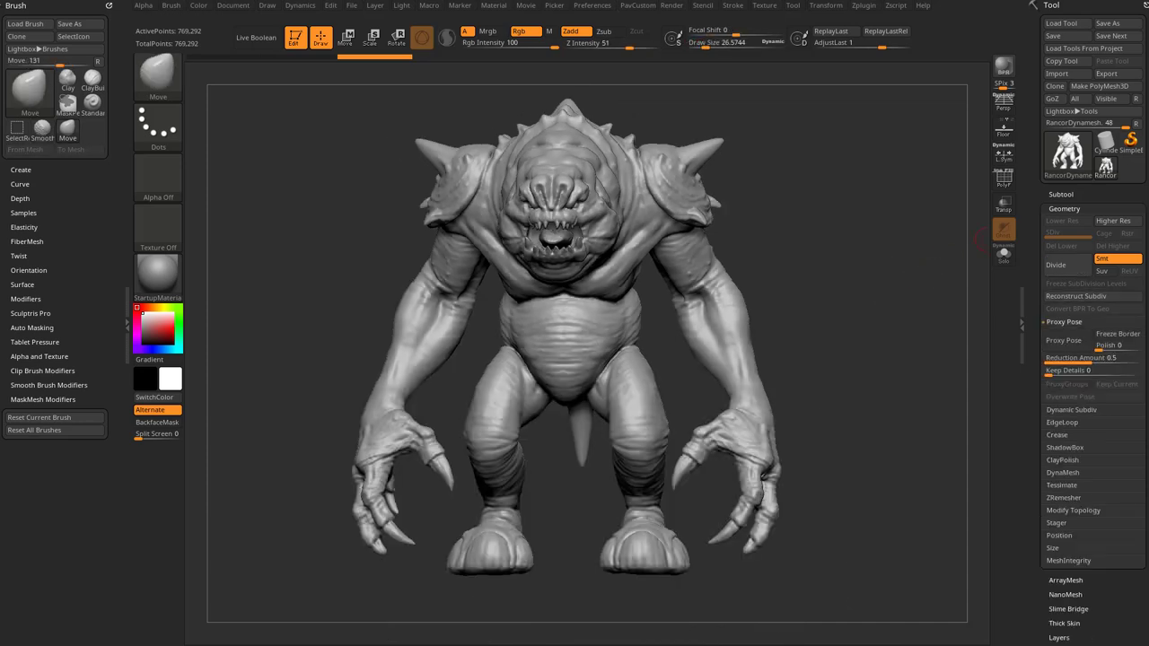
mouse_move(924, 359)
alt+right_down()
mouse_move(914, 354)
mouse_move(971, 360)
alt+right_up()
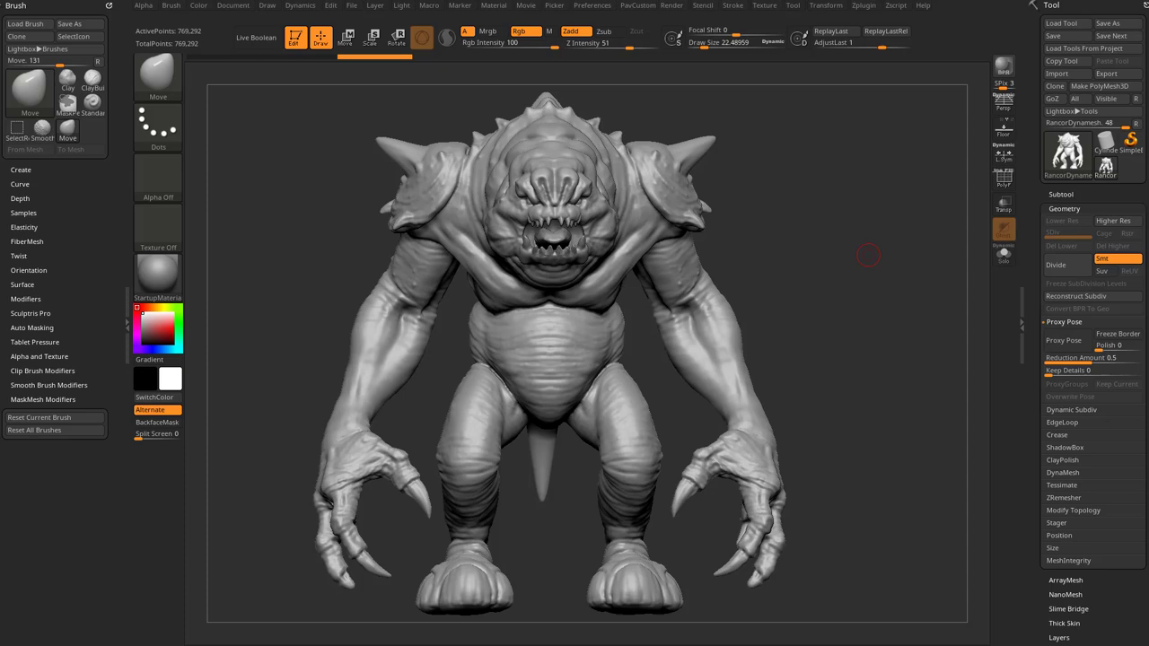
right_drag(874, 259, 877, 290)
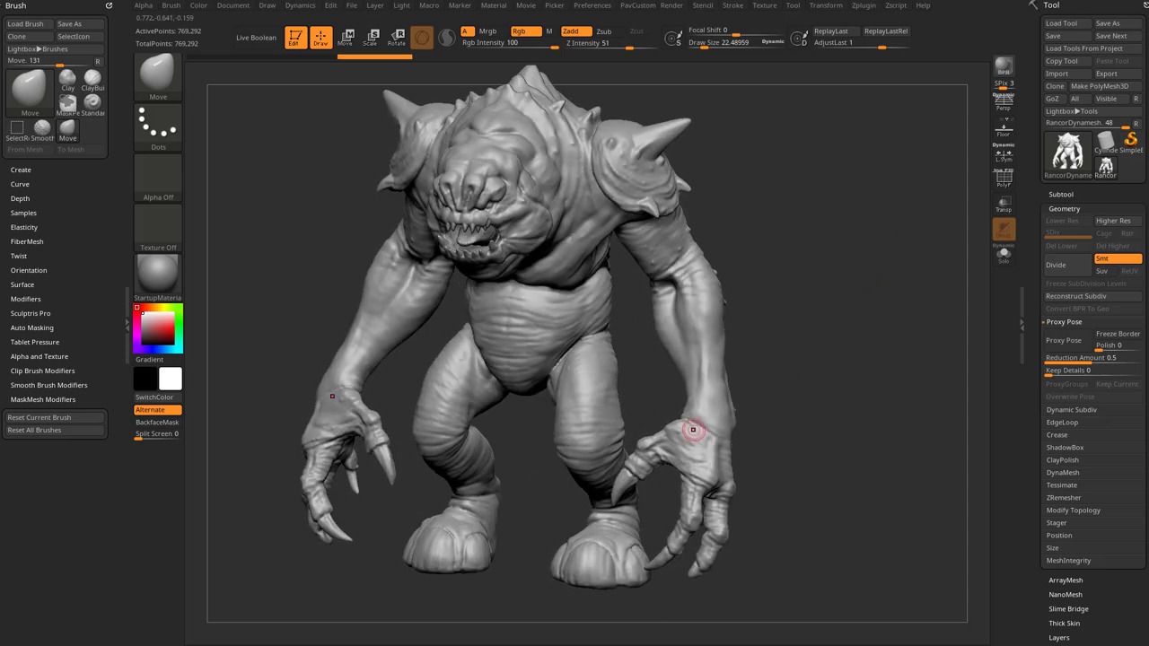
shift+drag(833, 302, 718, 309)
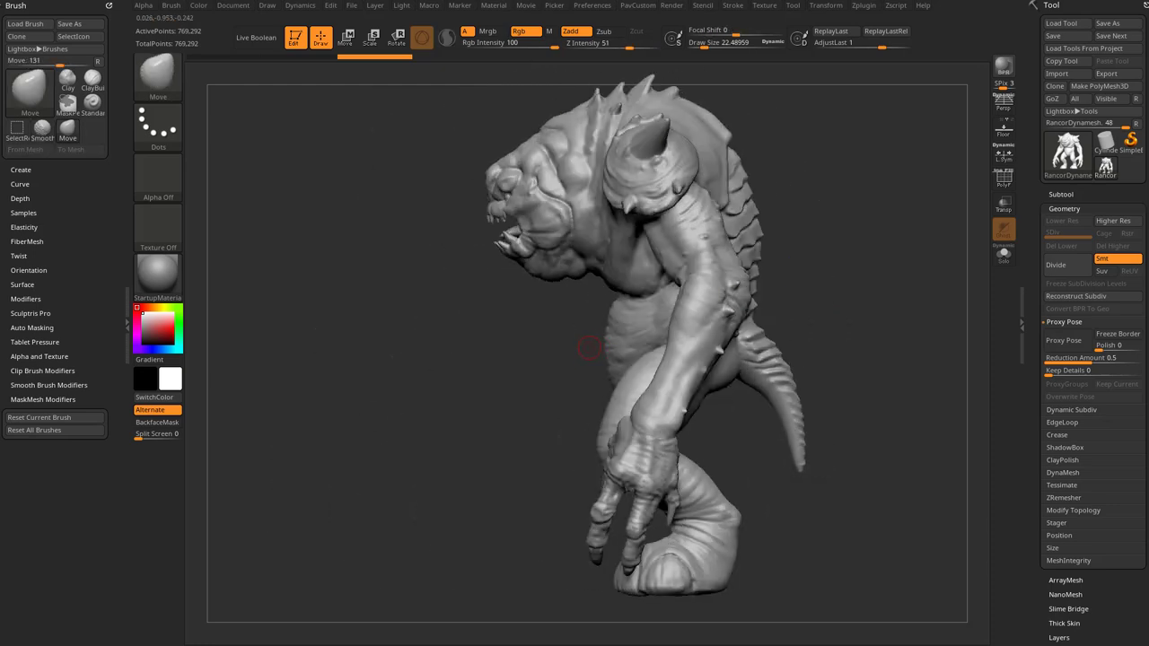
shift+right_drag(833, 198, 828, 248)
Mask the whole body except the forearms and hands, and blur the mask edge at the elbows.
key(w)
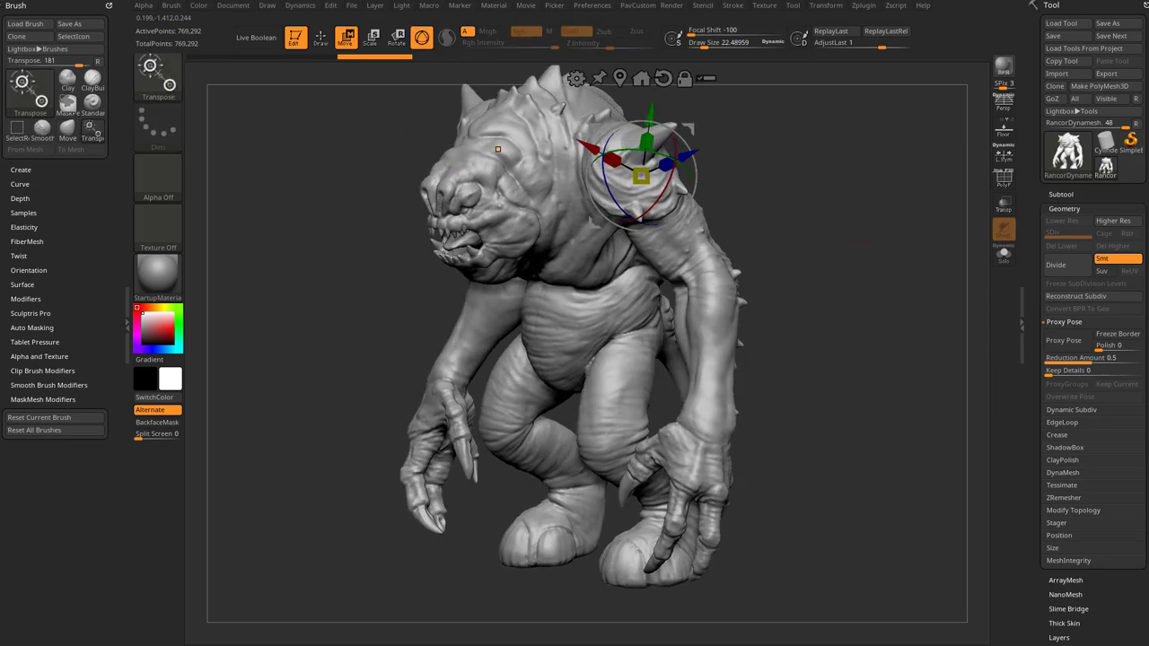
ctrl+drag(685, 245, 711, 286)
drag(808, 304, 623, 324)
key(q)
key(ctrl)
ctrl+click(719, 224)
ctrl+click(719, 225)
ctrl+click(719, 224)
ctrl+click(719, 224)
Open the Masking settings, examine the forearm mask from the side and front, and turn off the mask display.
drag(588, 385, 951, 312)
drag(1113, 431, 1113, 264)
key(shift)
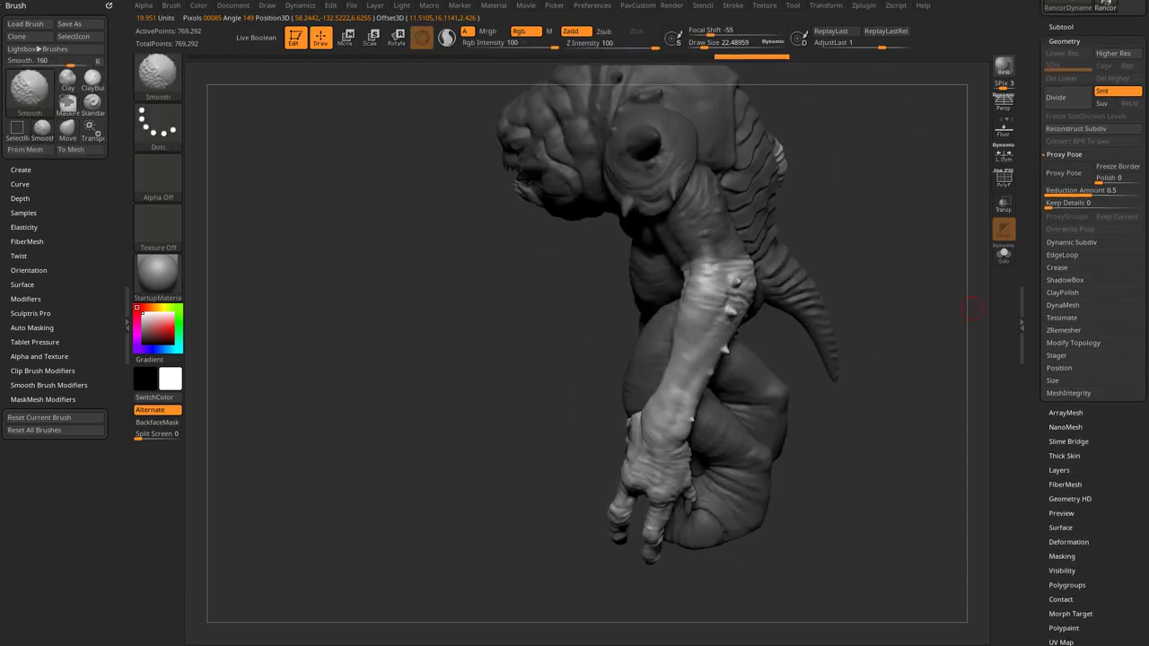
shift+click(1062, 557)
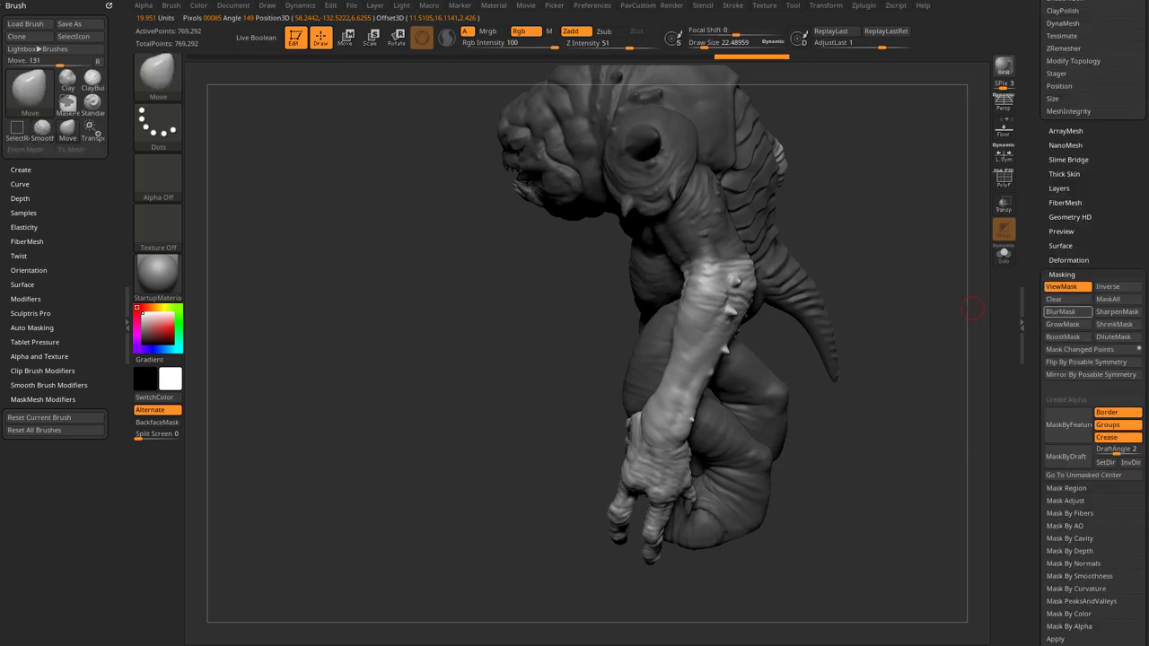
key(ctrl)
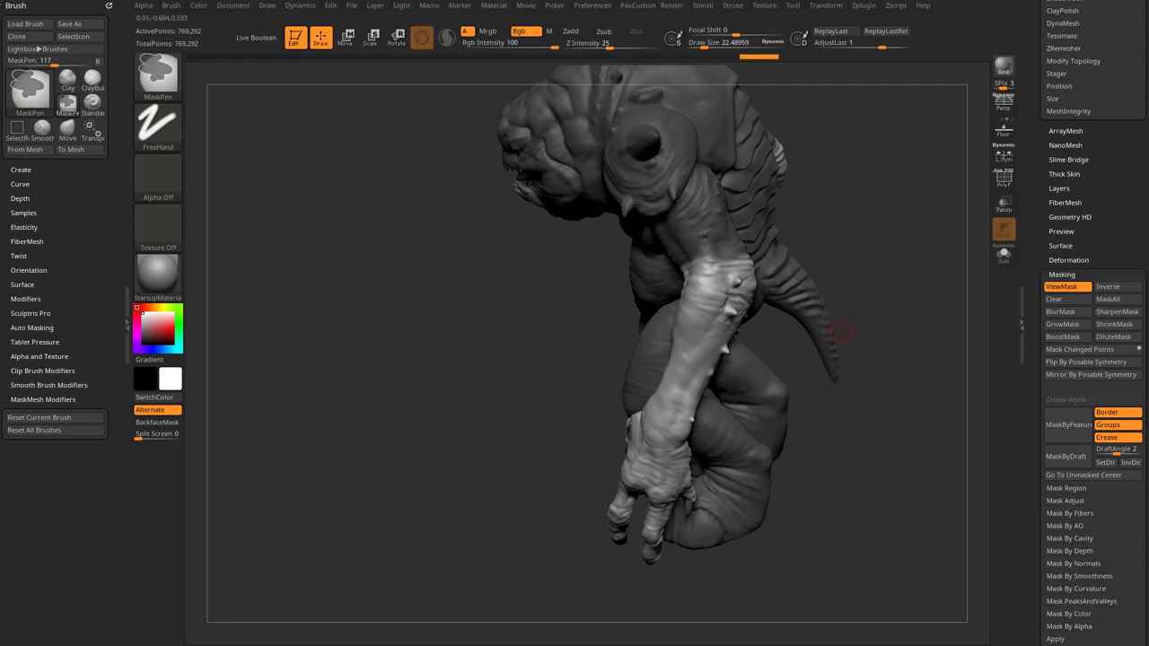
drag(835, 377, 910, 182)
shift+drag(811, 230, 816, 216)
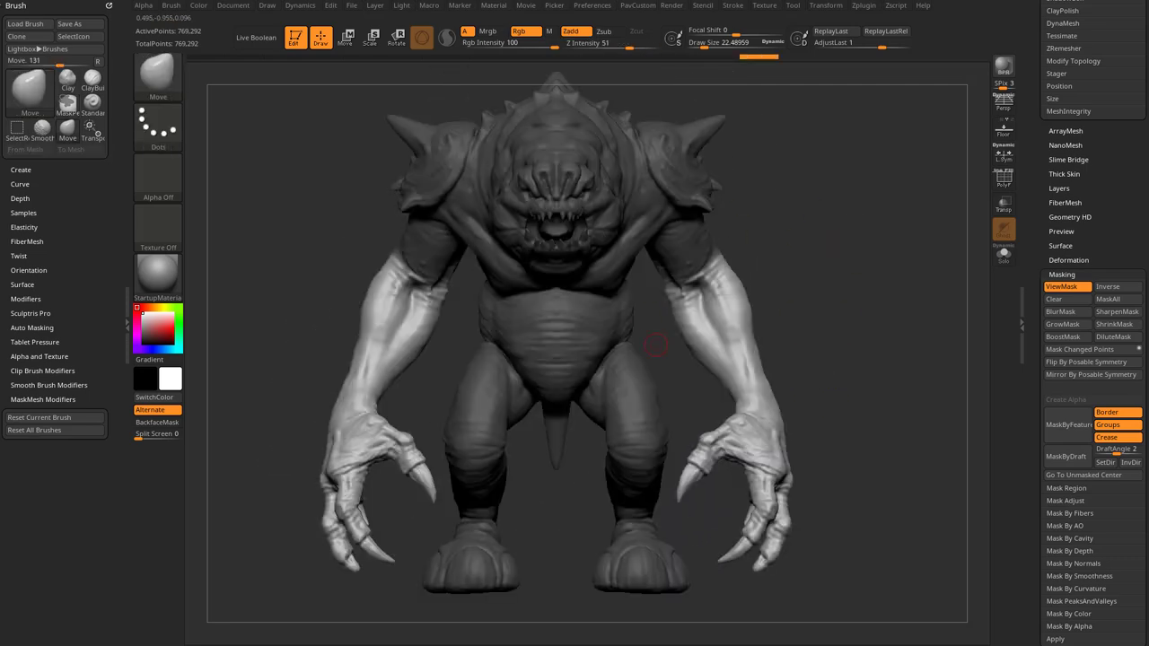
key(ctrl+h)
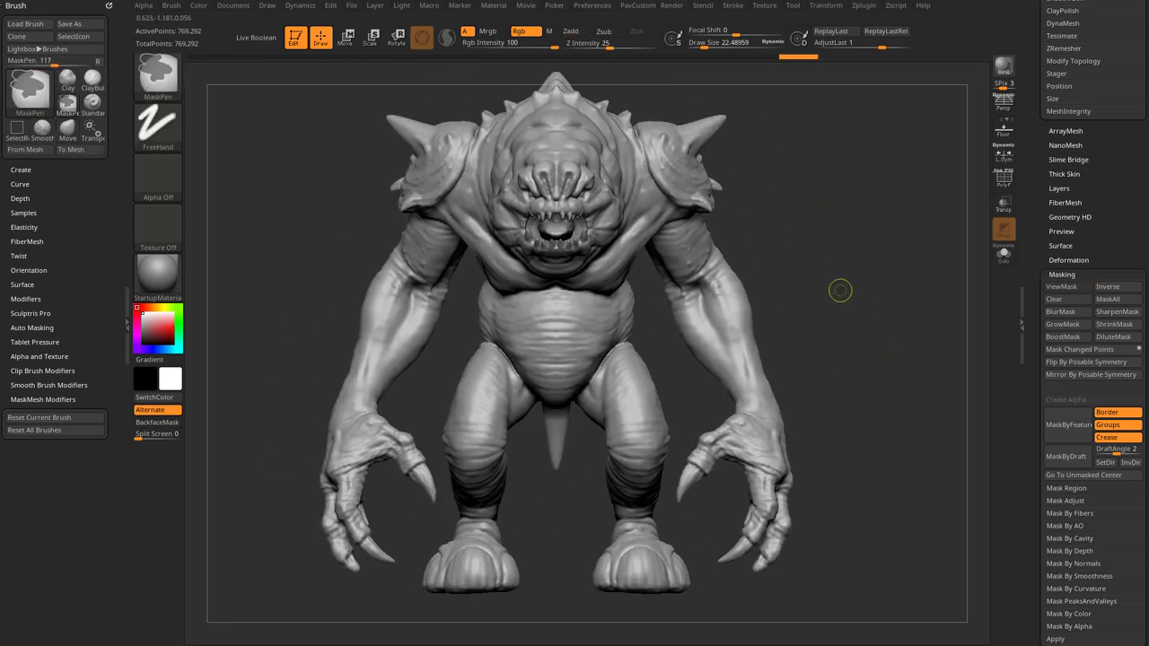
Switch the masking brush to MaskLasso and mask everything except the forearms and hands.
ctrl+click(158, 76)
ctrl+click(375, 138)
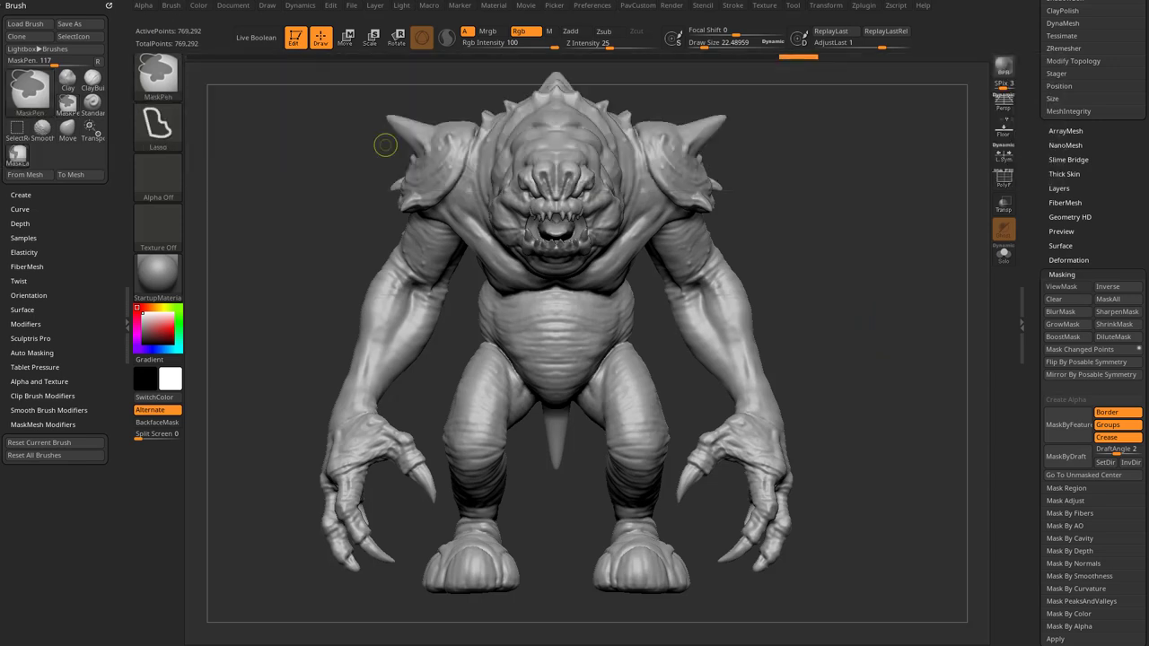
mouse_move(861, 333)
alt+mouse_down()
mouse_move(829, 261)
mouse_move(801, 267)
alt+mouse_up()
mouse_move(728, 318)
ctrl+mouse_down()
mouse_move(705, 267)
mouse_move(685, 257)
mouse_move(675, 268)
ctrl+mouse_up()
key(f)
mouse_move(662, 443)
ctrl+mouse_down()
mouse_move(686, 494)
mouse_move(700, 600)
ctrl+mouse_up()
mouse_move(943, 278)
mouse_down()
mouse_move(852, 287)
mouse_move(861, 264)
mouse_up()
ctrl+click(852, 288)
Try rotating the forearms from the elbow with the transform gizmo, undo the rotation, and clear the mask.
key(w)
alt+drag(659, 272, 531, 471)
alt+click(693, 302)
drag(834, 297, 739, 330)
drag(812, 337, 903, 330)
key(ctrl+z)
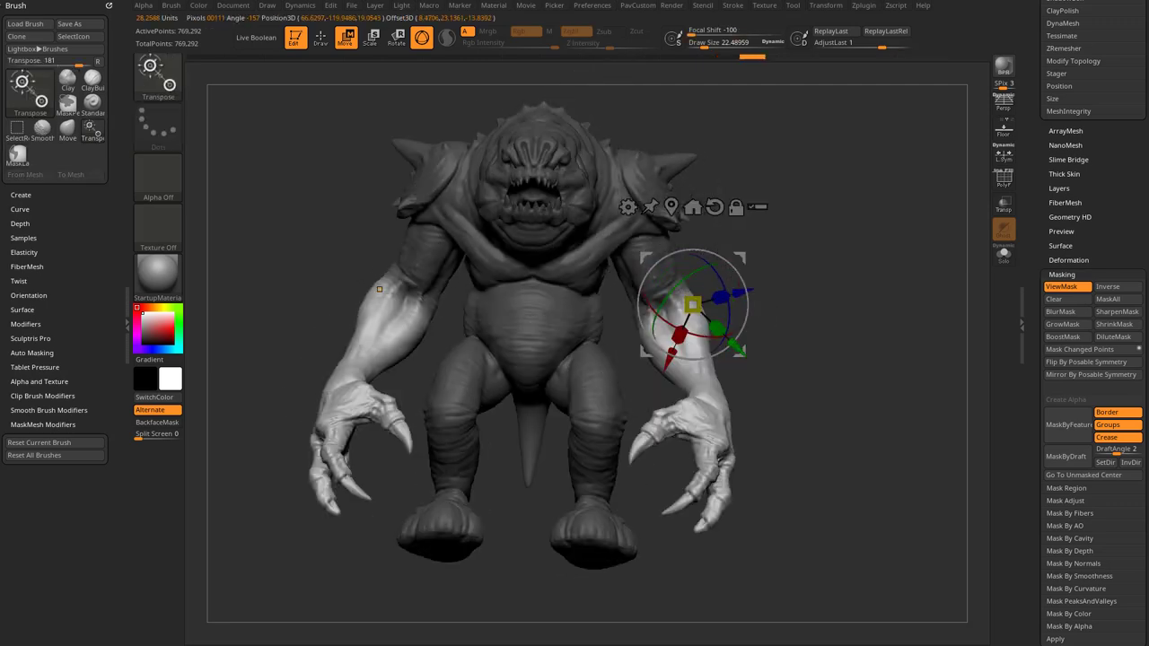
ctrl+drag(834, 395, 866, 426)
key(q)
Try thickening the arms with the Inflat brush at an enlarged draw size of about 79.
drag(861, 394, 848, 364)
drag(900, 298, 848, 292)
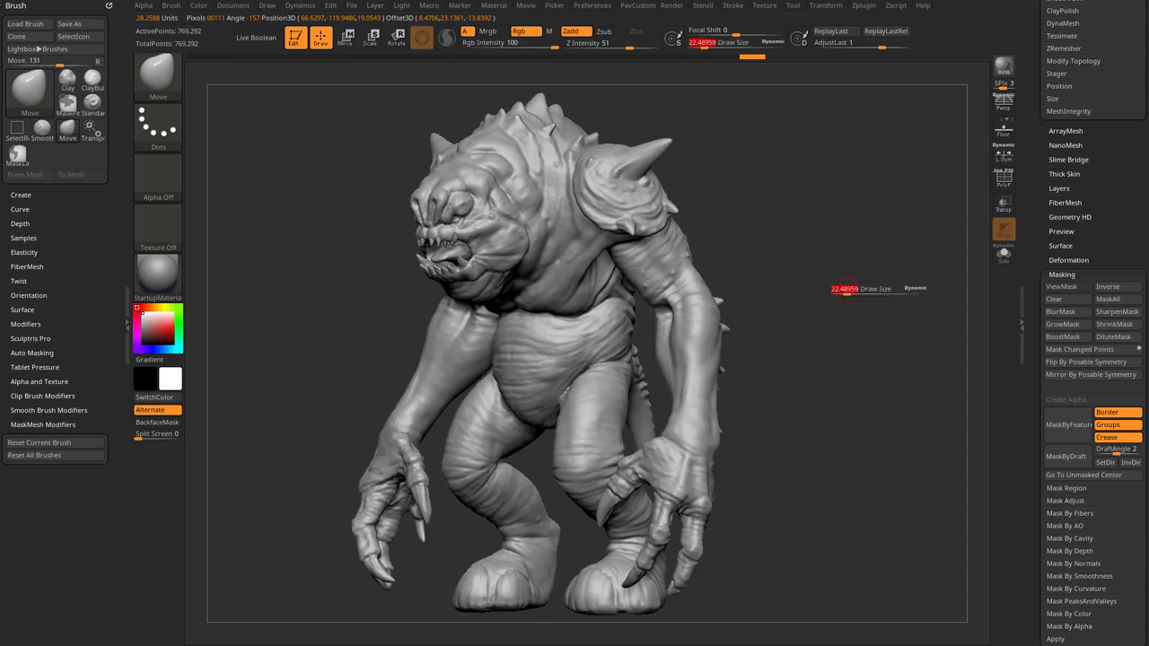
mouse_move(810, 178)
alt+mouse_down()
mouse_move(813, 255)
mouse_move(857, 262)
alt+mouse_up()
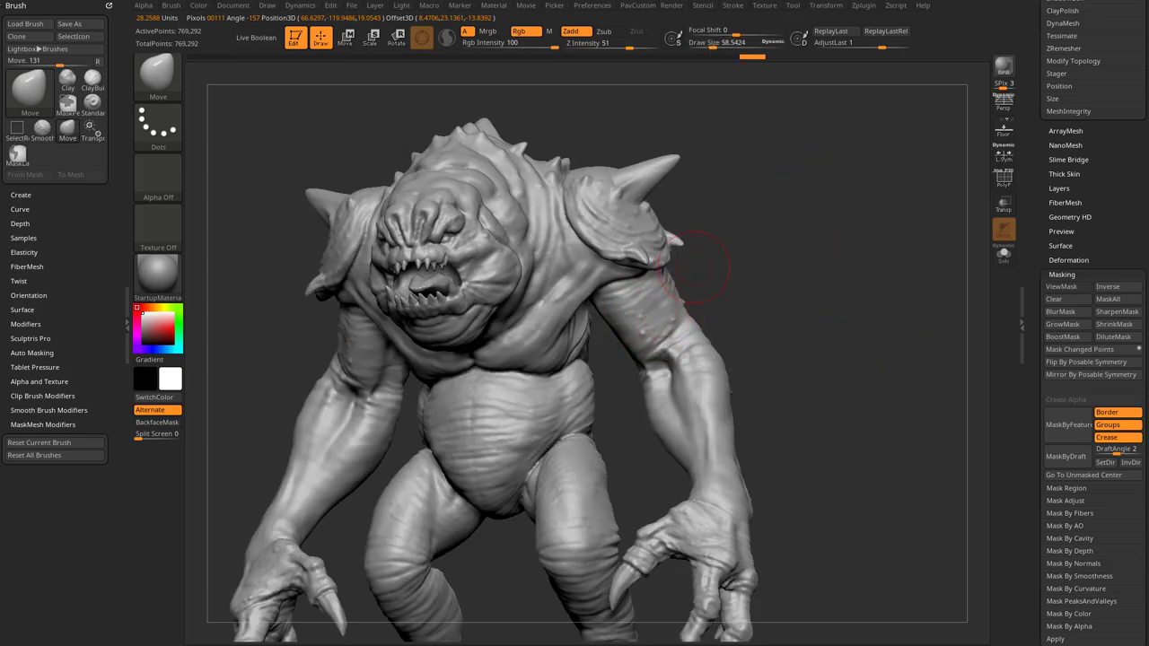
mouse_move(777, 285)
mouse_down()
mouse_move(796, 258)
mouse_move(730, 277)
mouse_up()
key(b)
key(i)
key(n)
key(bracketright)
key(bracketright)
key(bracketright)
mouse_move(672, 308)
mouse_down()
mouse_move(666, 301)
mouse_move(669, 319)
mouse_up()
mouse_move(812, 256)
alt+mouse_down()
mouse_move(826, 280)
mouse_move(705, 304)
mouse_move(689, 294)
alt+mouse_up()
key(s)
drag(727, 384, 716, 426)
drag(467, 381, 575, 391)
key(ctrl)
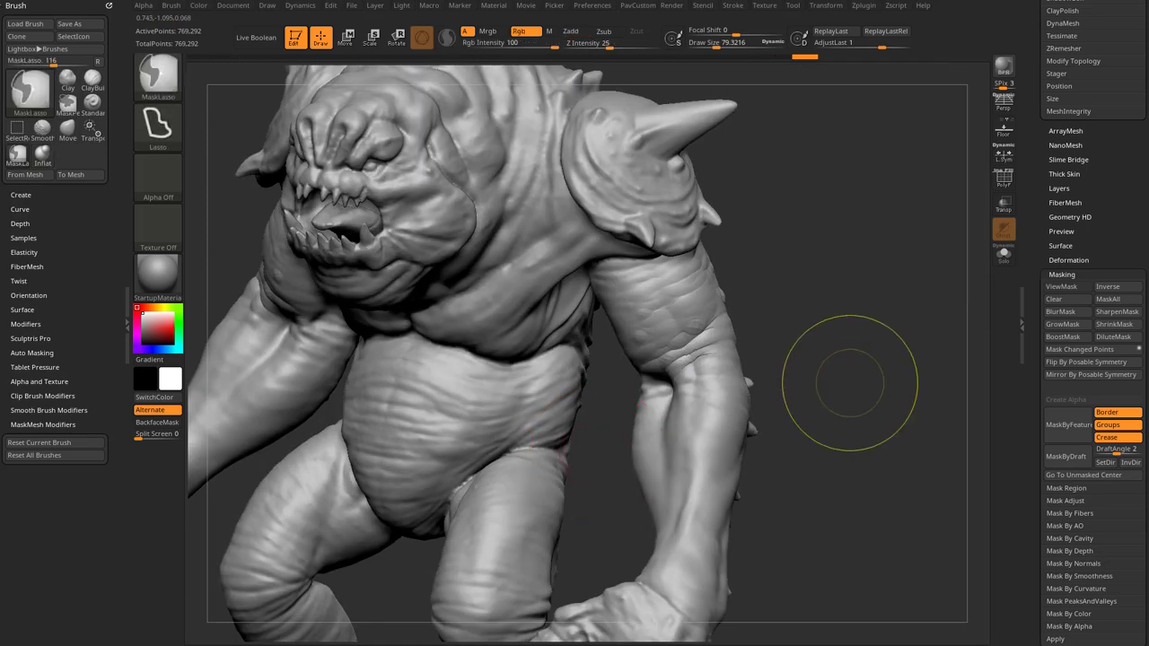
drag(769, 410, 551, 305)
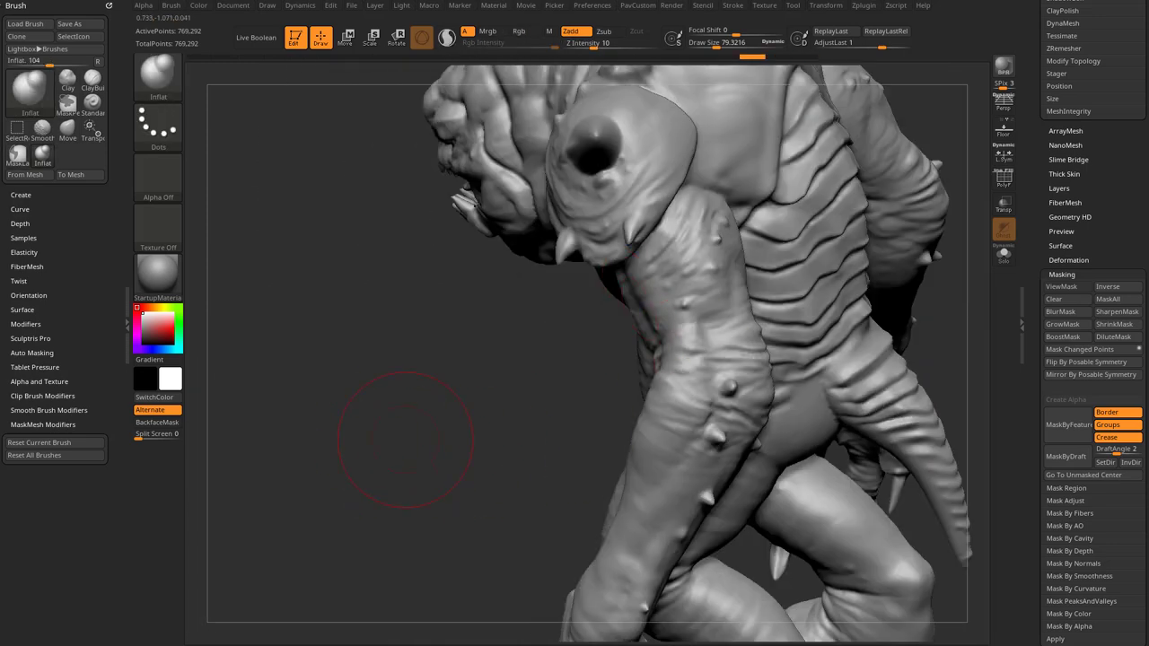
alt+drag(486, 443, 503, 287)
mouse_move(870, 231)
shift+mouse_down()
mouse_move(938, 235)
mouse_move(892, 255)
shift+mouse_up()
Switch to the Standard brush and set the draw size to about 46.
key(b)
key(s)
key(t)
key(s)
alt+drag(892, 261, 898, 292)
key(s)
mouse_move(961, 249)
mouse_down()
mouse_move(889, 259)
mouse_move(898, 278)
mouse_up()
click(896, 264)
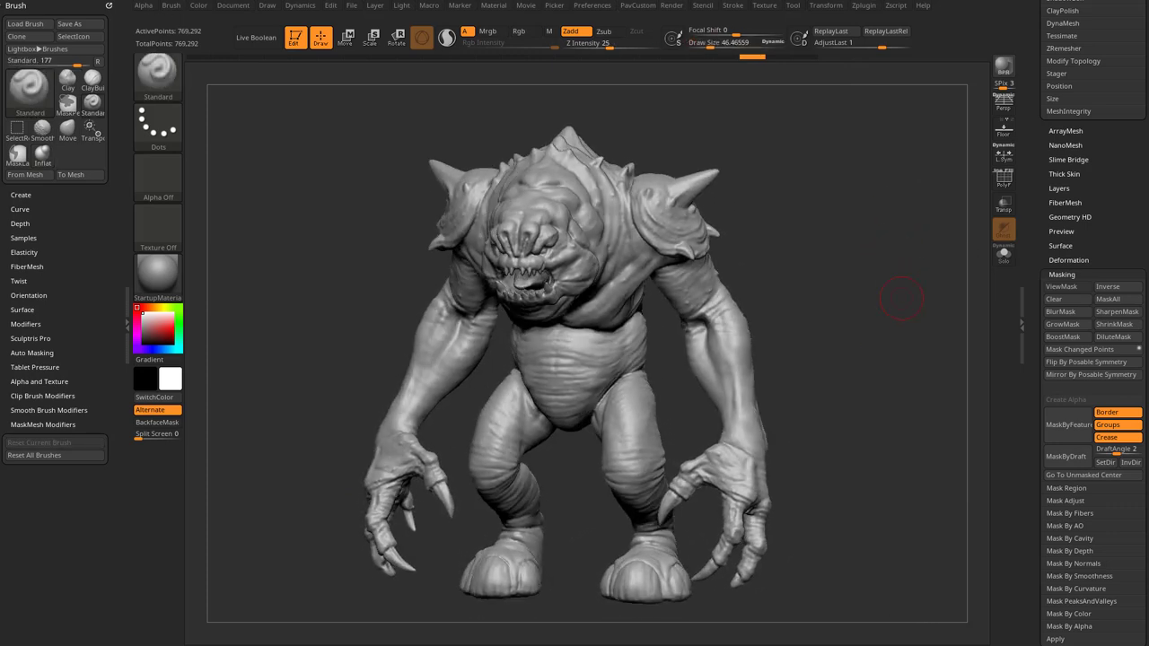
Turn on Proxy Pose for the creature and show the wireframe of the low-poly proxy.
drag(1034, 284, 1034, 457)
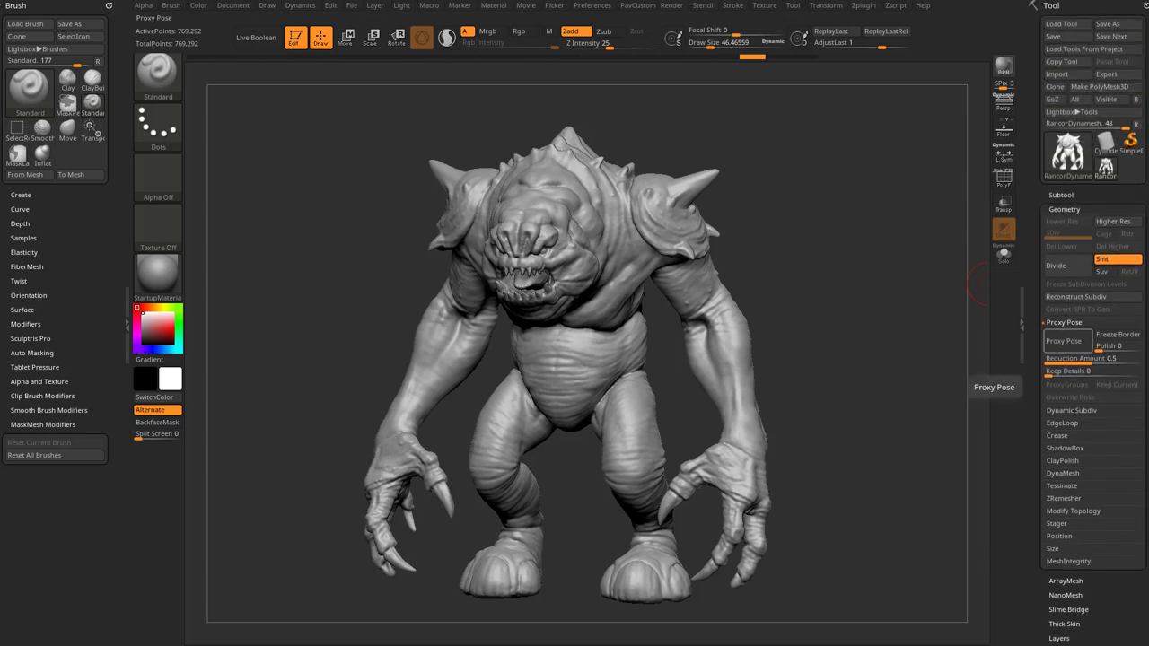
mouse_move(911, 281)
mouse_down()
mouse_move(866, 280)
mouse_move(963, 267)
mouse_move(818, 260)
mouse_move(869, 256)
mouse_up()
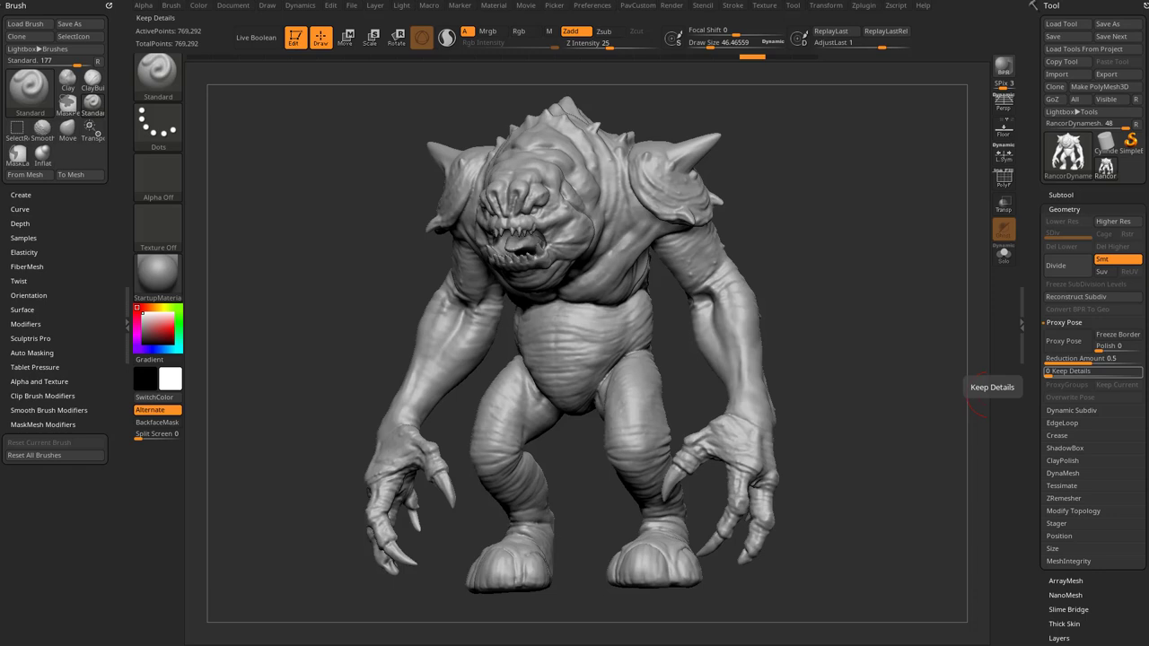
click(1066, 341)
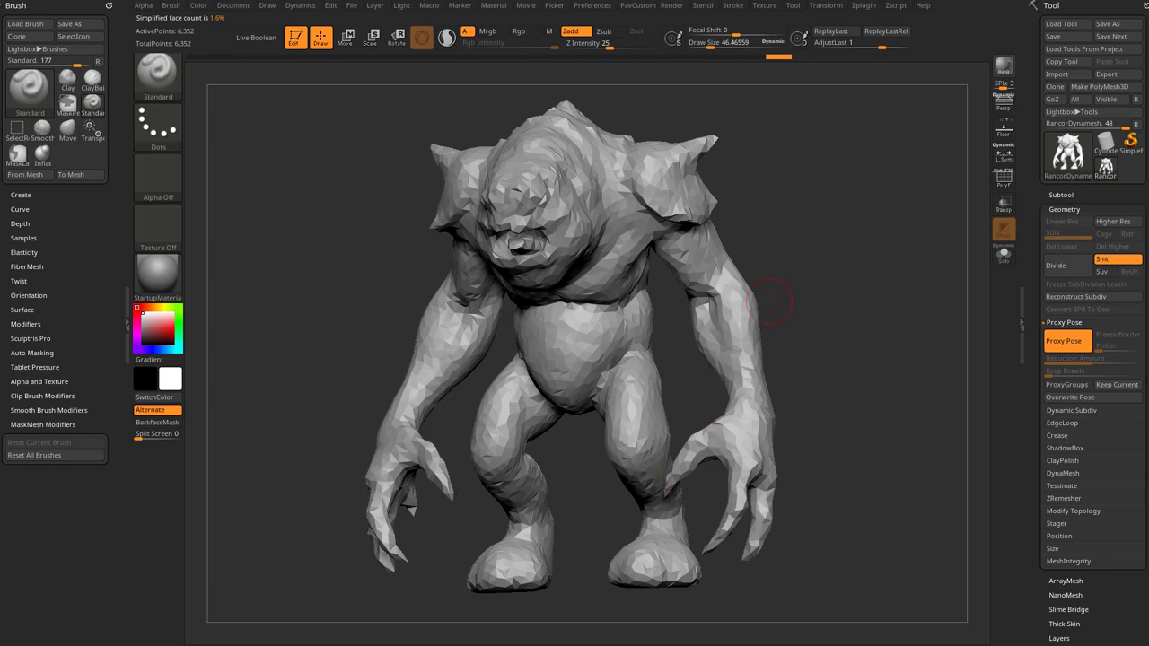
alt+drag(928, 235, 907, 329)
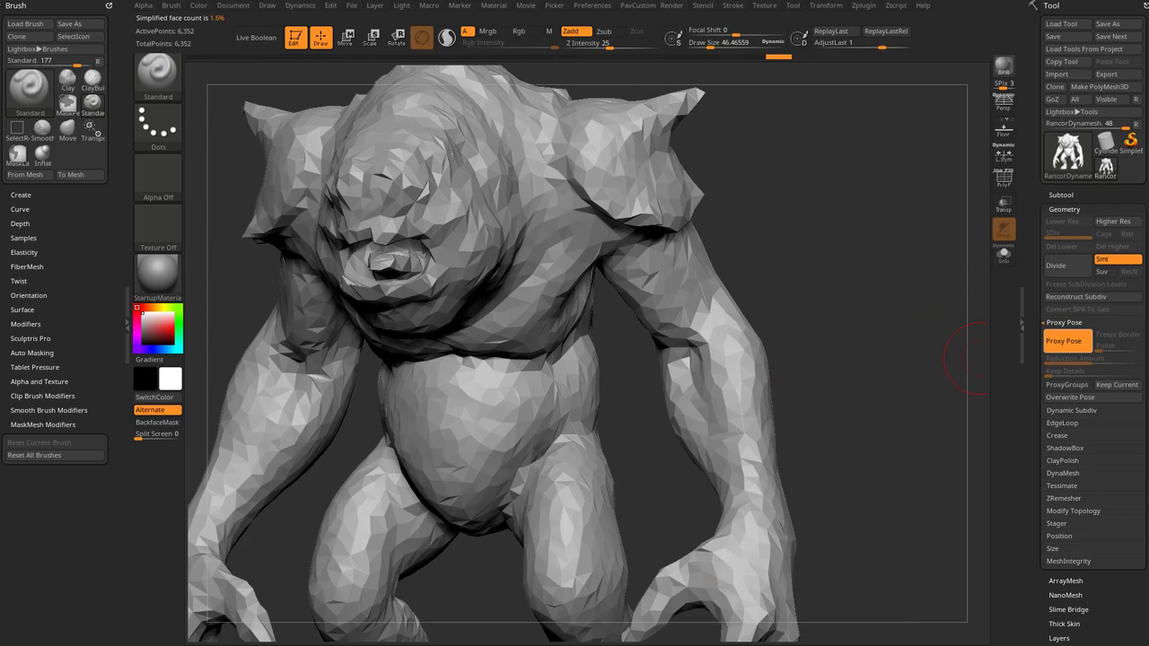
click(1004, 178)
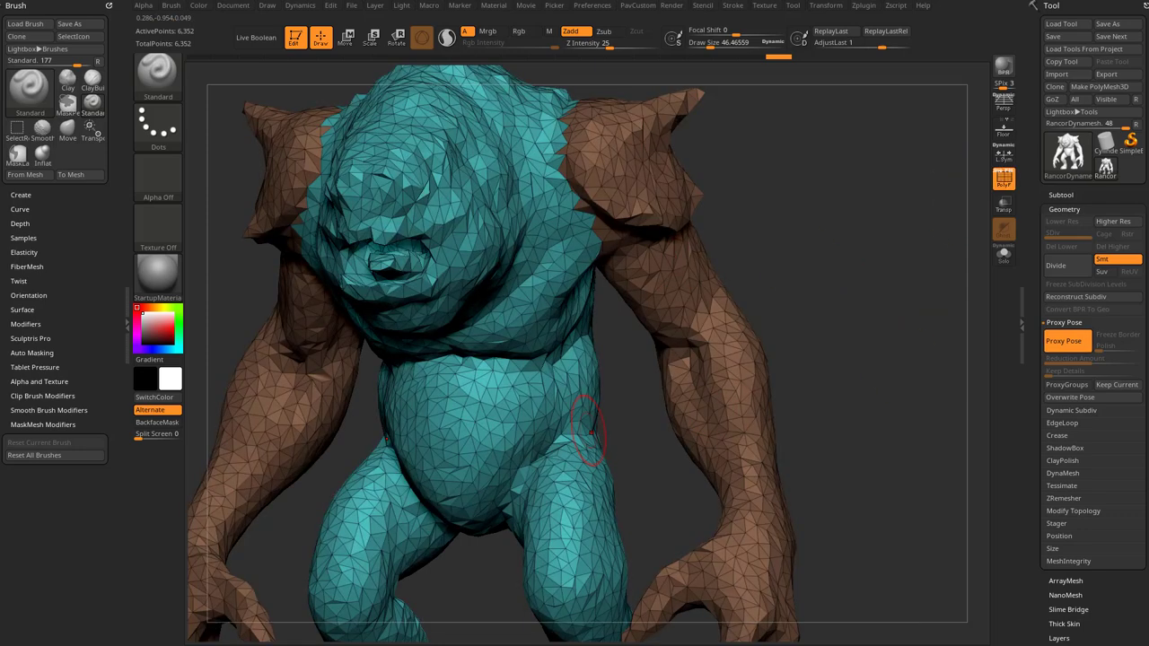
Select the Move brush with a draw size of about 49 and look over the proxy mesh.
mouse_move(786, 302)
mouse_down()
mouse_move(768, 279)
mouse_move(776, 269)
mouse_move(826, 270)
mouse_up()
key(s)
mouse_move(728, 267)
mouse_down()
mouse_move(739, 266)
mouse_move(705, 258)
mouse_move(725, 256)
mouse_up()
key(b)
key(m)
key(v)
drag(833, 253, 799, 235)
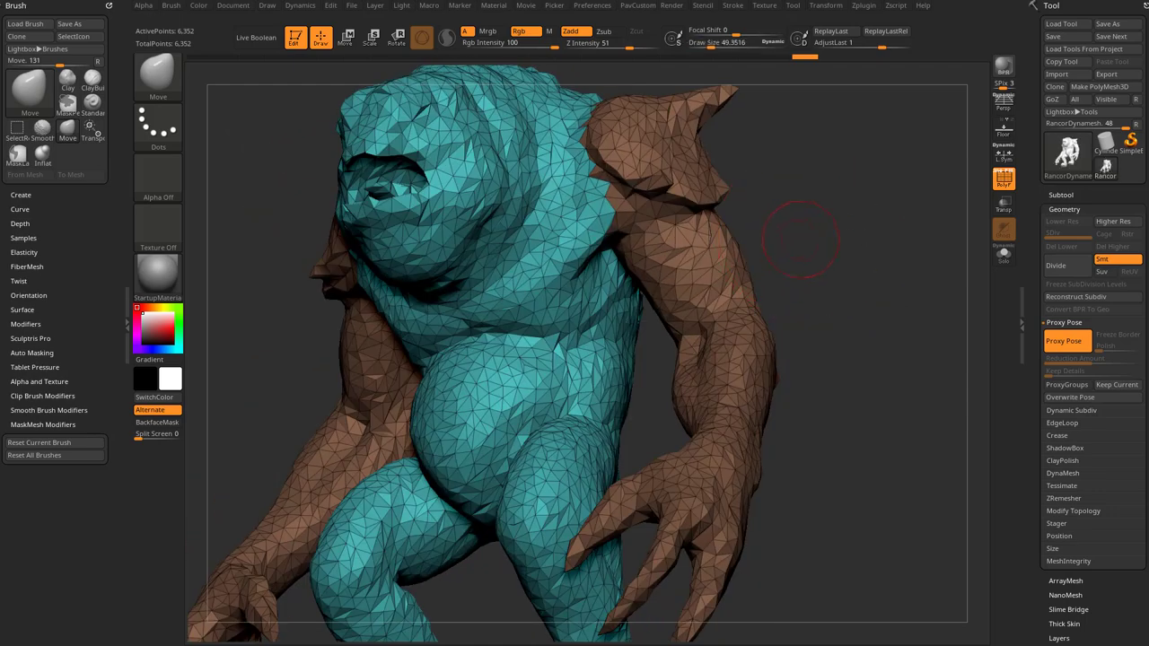
drag(869, 224, 936, 280)
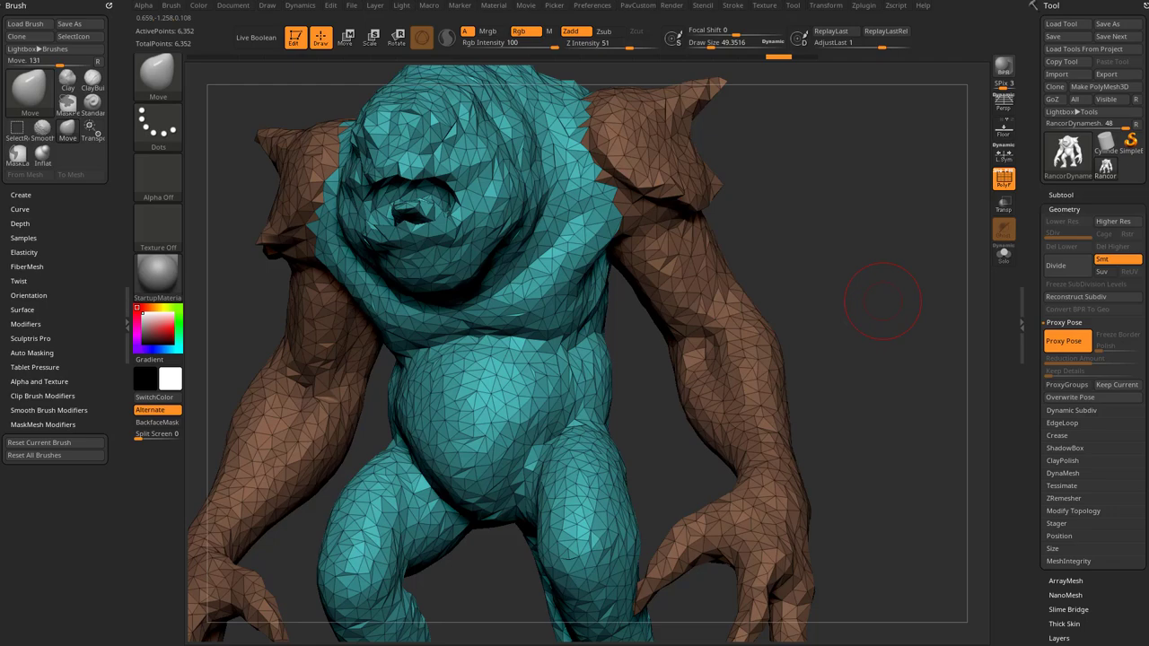
drag(915, 269, 933, 215)
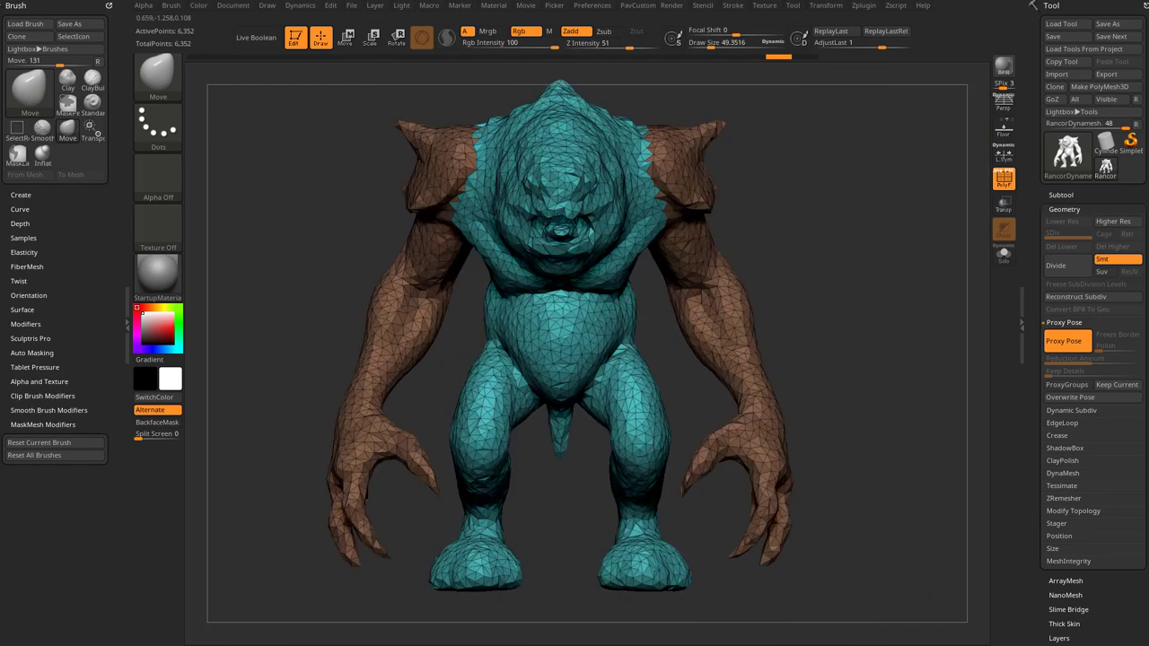
Activate the transform gizmo and mask the proxy's body except for the forearms and hands.
key(w)
mouse_move(842, 244)
mouse_down()
mouse_move(767, 256)
mouse_move(795, 286)
mouse_move(797, 341)
mouse_up()
click(685, 195)
ctrl+drag(658, 247, 702, 323)
mouse_move(808, 296)
shift+mouse_down()
mouse_move(884, 297)
mouse_move(799, 314)
mouse_move(789, 288)
shift+mouse_up()
Place the gizmo at the elbow, try rotating the proxy's forearms, undo the rotation, and clear the mask.
alt+drag(658, 248, 565, 428)
alt+click(697, 306)
alt+drag(650, 351, 638, 311)
drag(669, 372, 628, 395)
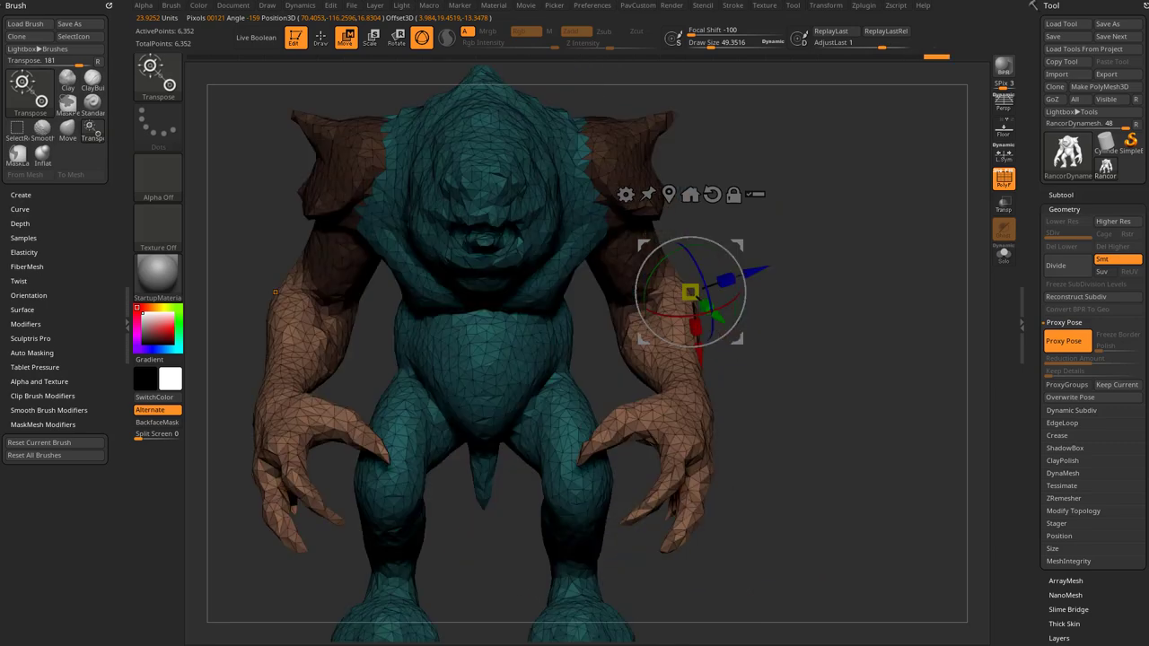
key(ctrl+z)
ctrl+drag(819, 193, 844, 220)
Mask the proxy's body except the arms, soften the mask, and rotate both arms outward from the shoulders.
alt+drag(844, 261, 803, 242)
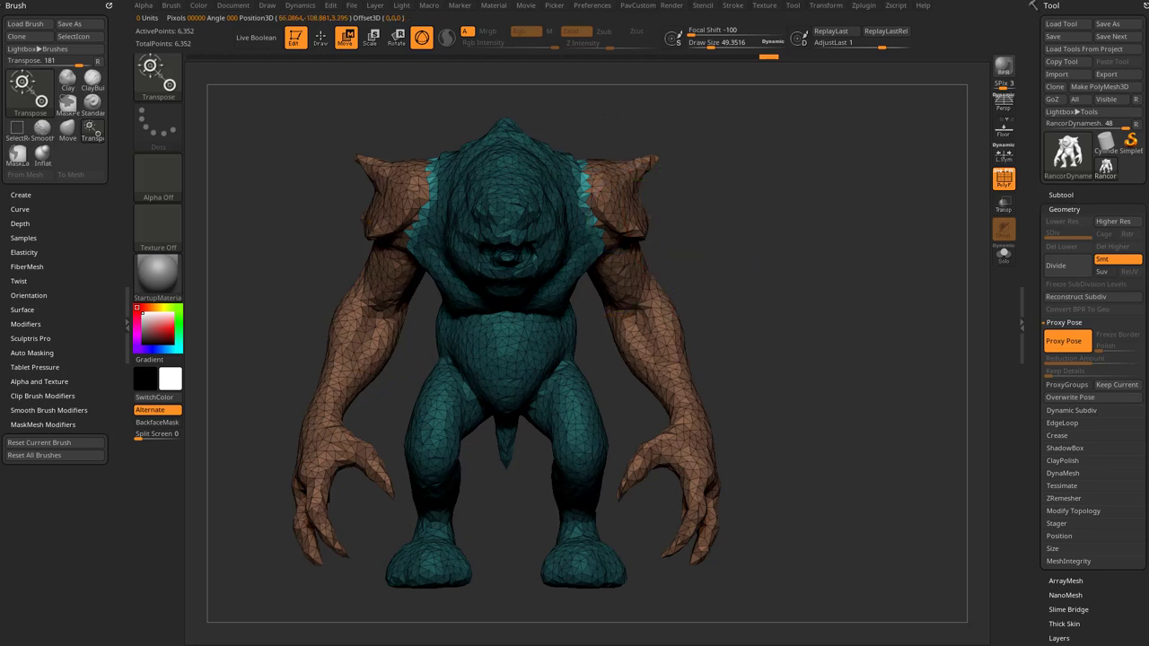
ctrl+click(664, 323)
alt+drag(595, 268, 560, 229)
mouse_move(816, 287)
mouse_down()
mouse_move(538, 291)
mouse_move(799, 303)
mouse_move(884, 466)
mouse_move(678, 364)
mouse_move(691, 359)
mouse_up()
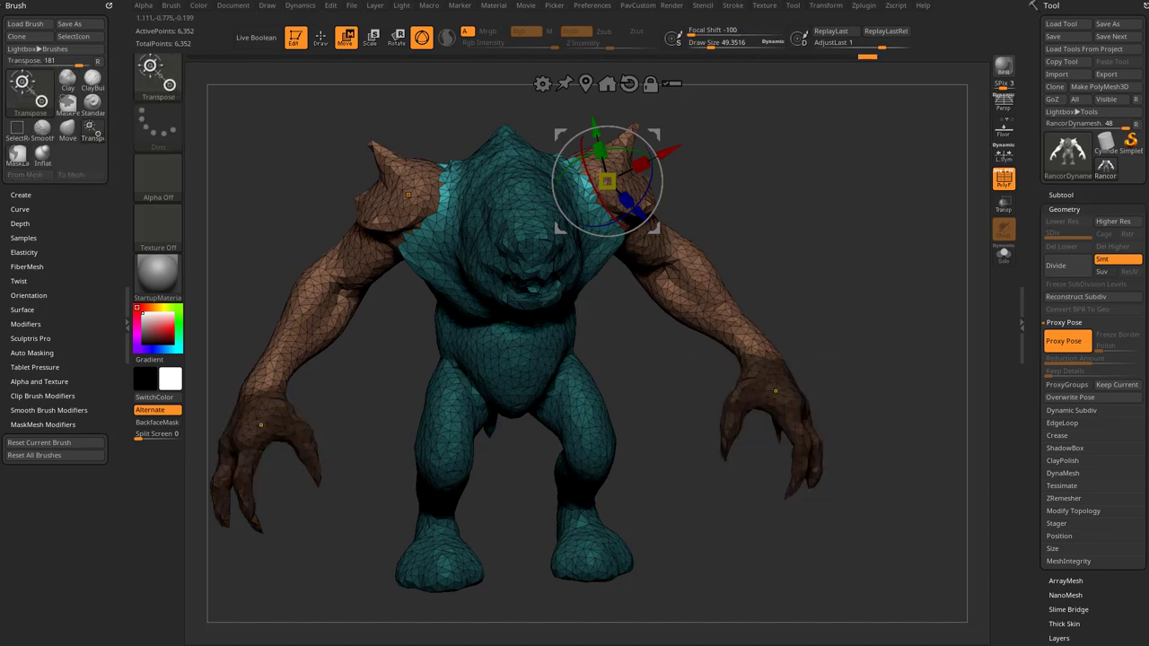
Change the proxy's mask so that only the hands stay unmasked.
mouse_move(852, 306)
mouse_down()
mouse_move(884, 324)
mouse_move(853, 305)
mouse_up()
ctrl+click(884, 323)
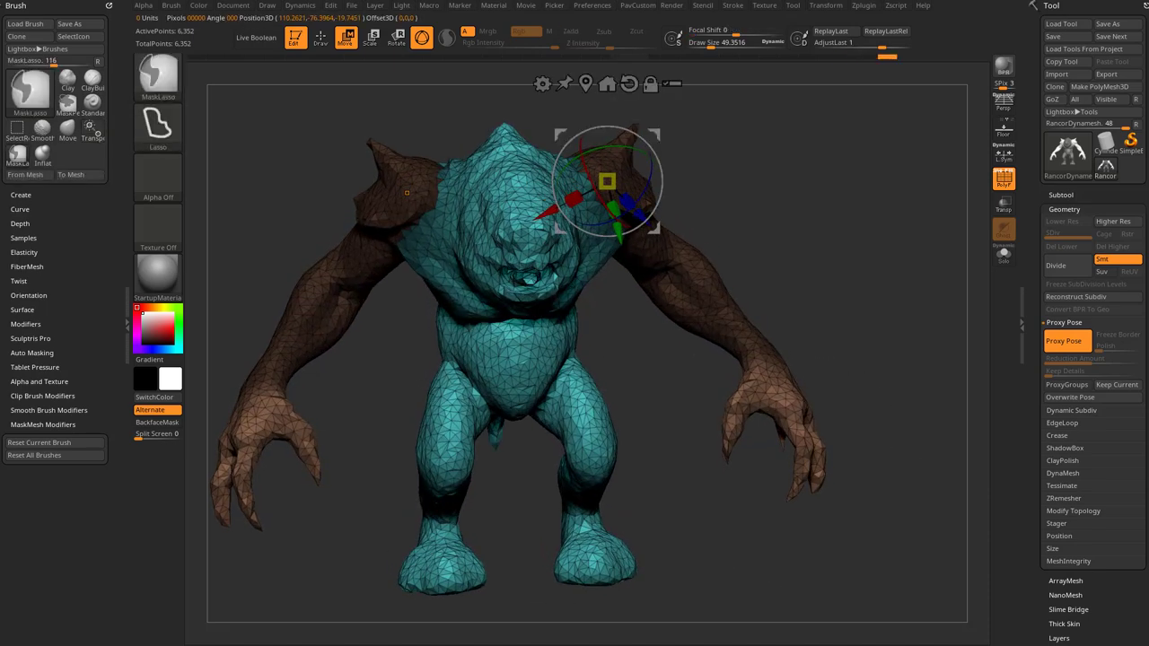
mouse_move(837, 350)
ctrl+mouse_down()
mouse_move(878, 409)
mouse_move(727, 366)
mouse_move(908, 472)
mouse_move(875, 480)
ctrl+mouse_up()
ctrl+click(905, 465)
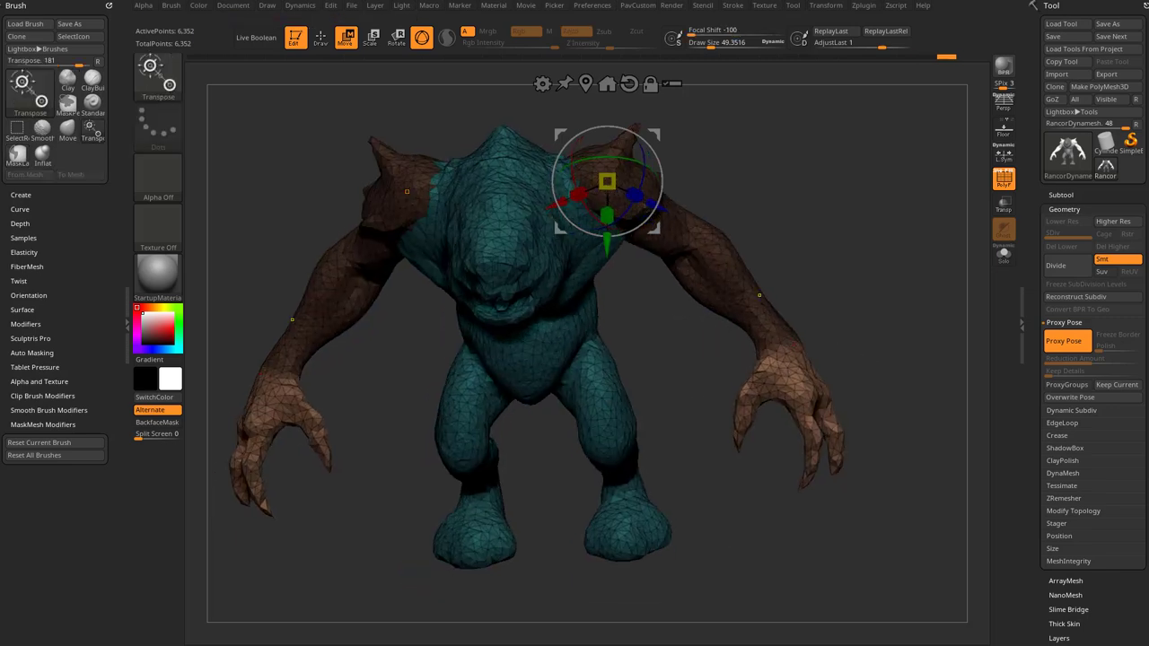
Place the gizmo at the wrist and rotate the proxy's unmasked hands into a new angle.
alt+click(785, 353)
drag(866, 359, 902, 352)
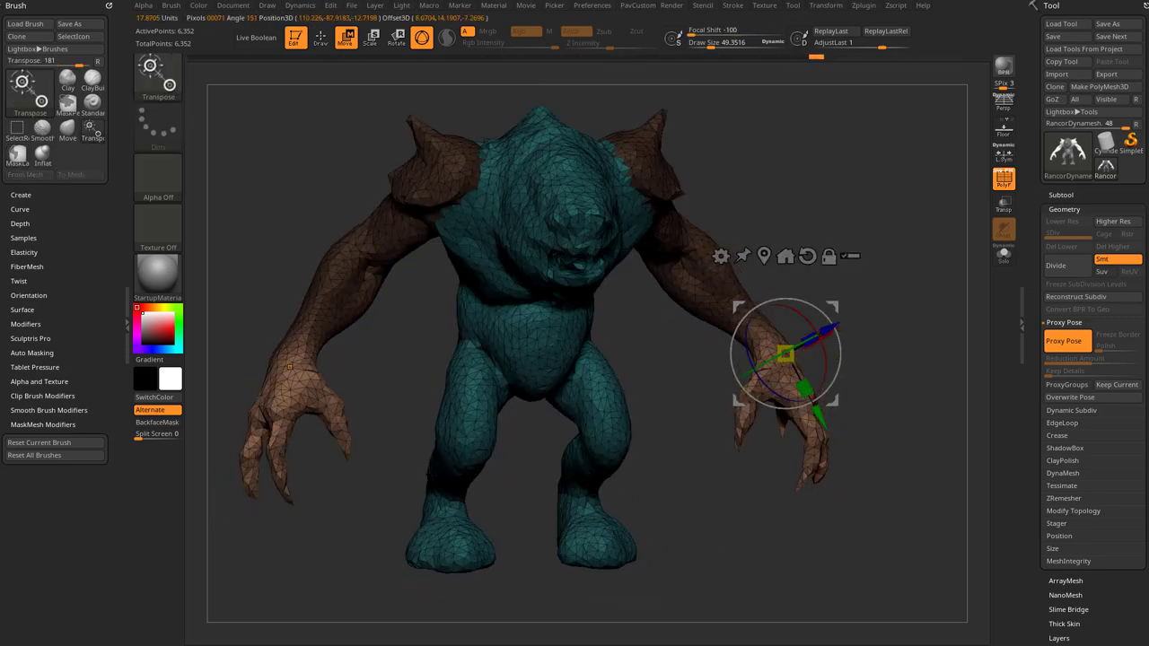
mouse_move(834, 401)
alt+mouse_down()
mouse_move(814, 393)
mouse_move(824, 397)
alt+mouse_up()
drag(884, 403, 969, 404)
drag(839, 366, 829, 387)
mouse_move(884, 404)
mouse_down()
mouse_move(867, 381)
mouse_move(781, 385)
mouse_up()
Return to drawing mode, clear the mask, and refine the proxy's arms with the Move and Inflat brushes, using a draw size of about 99 for Inflat.
key(q)
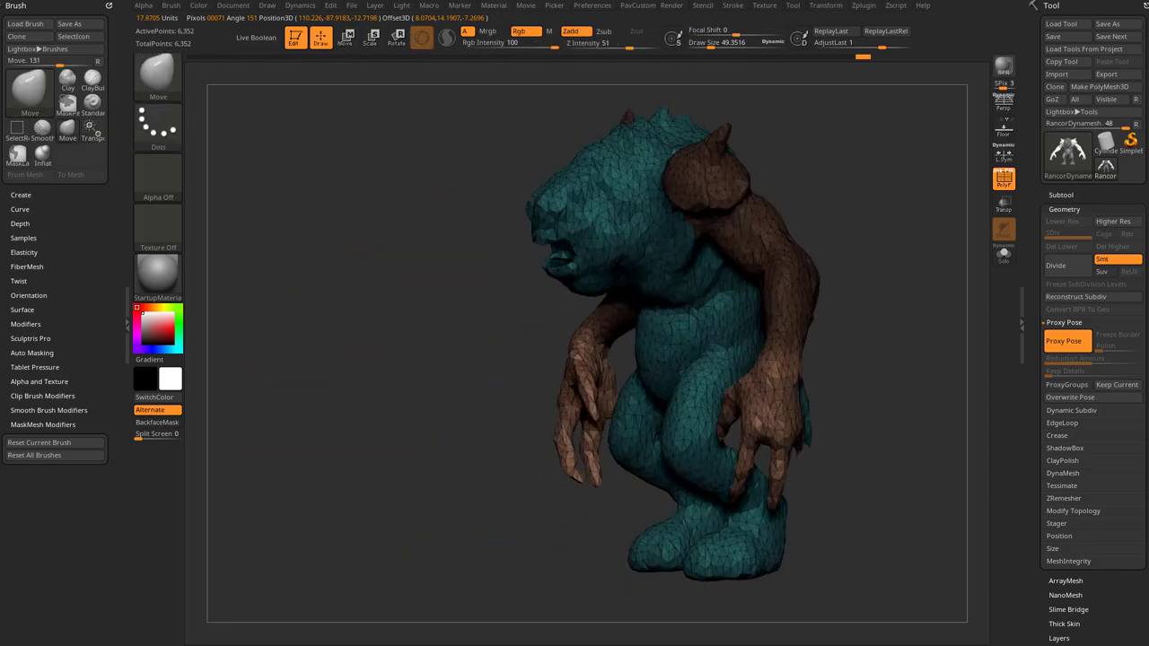
drag(853, 368, 953, 359)
mouse_move(889, 241)
mouse_down()
mouse_move(859, 236)
mouse_move(787, 300)
mouse_move(799, 315)
mouse_up()
key(b)
key(i)
key(n)
drag(862, 260, 906, 251)
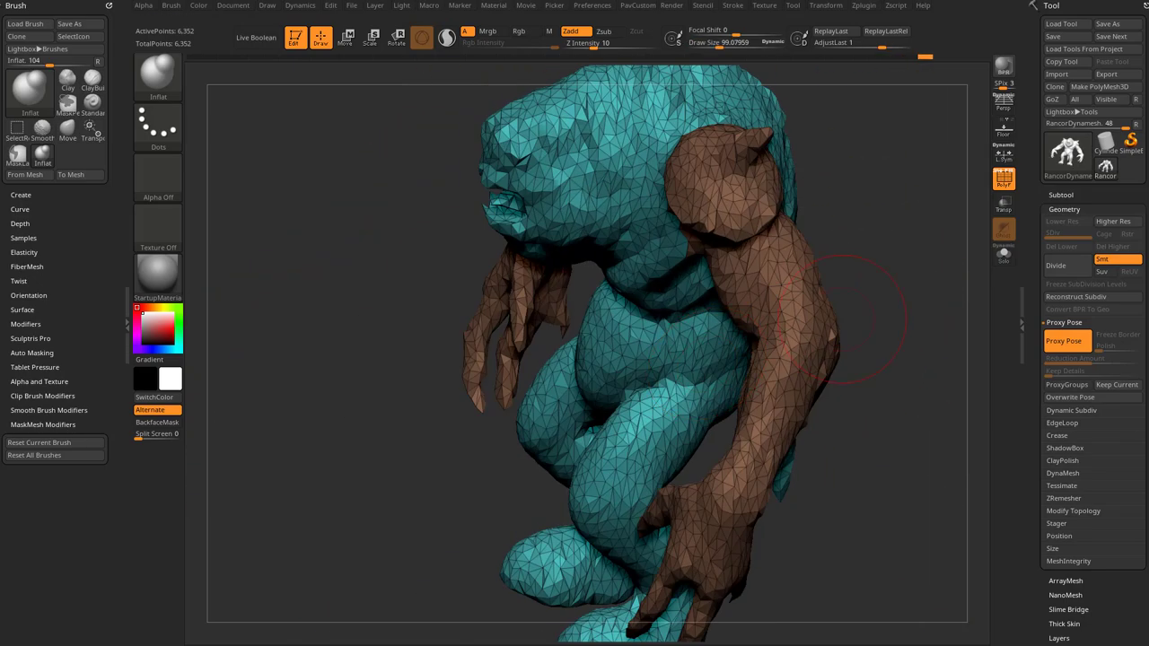
drag(864, 286, 718, 314)
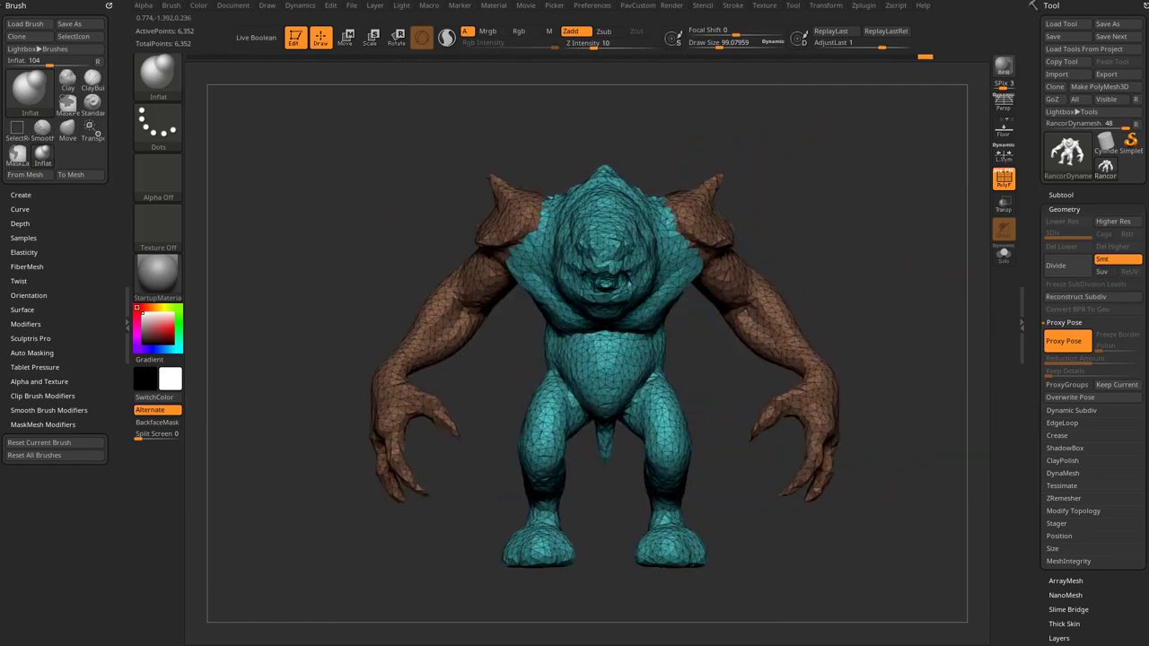
Turn off Proxy Pose to transfer the new pose to the detailed sculpt, and hide the polyframe to inspect the surface.
ctrl+right_drag(754, 296, 752, 241)
key(f)
shift+drag(852, 238, 965, 354)
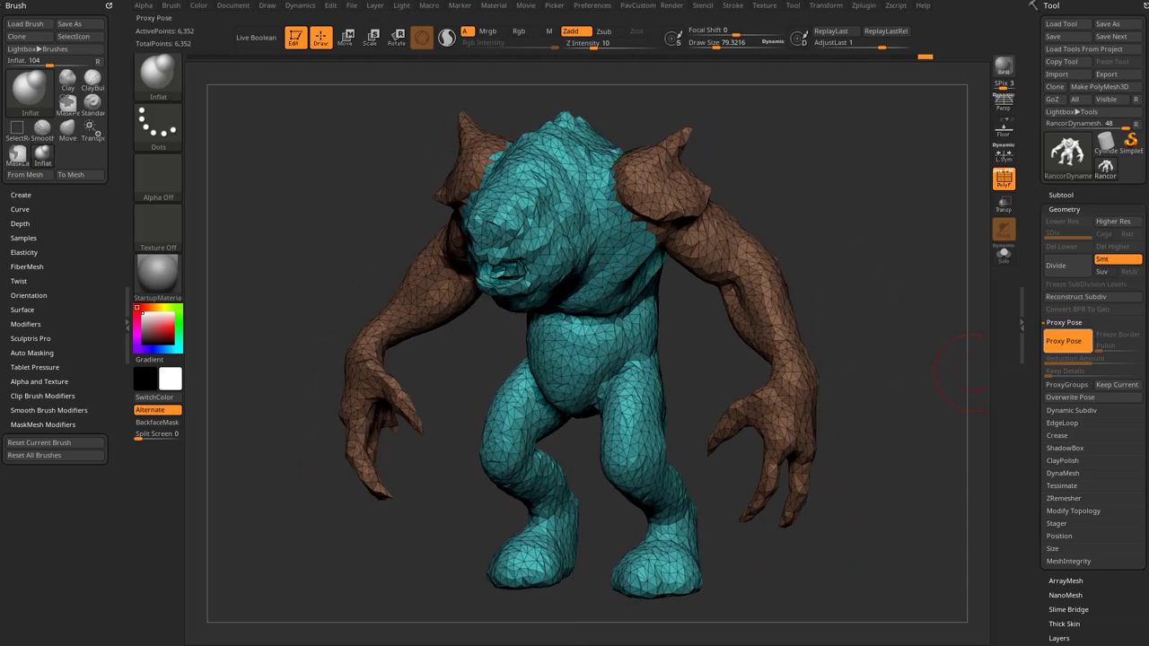
click(1063, 341)
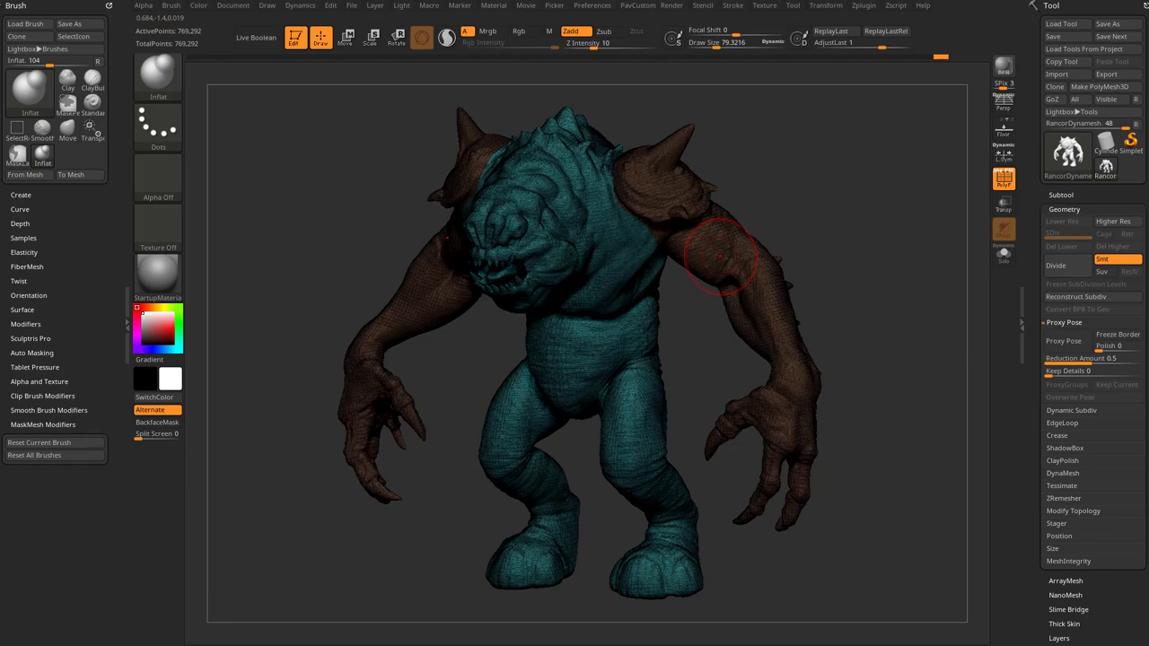
click(1003, 178)
mouse_move(905, 166)
alt+mouse_down()
mouse_move(897, 246)
mouse_move(884, 219)
alt+mouse_up()
key(s)
drag(751, 275, 739, 275)
drag(871, 252, 678, 241)
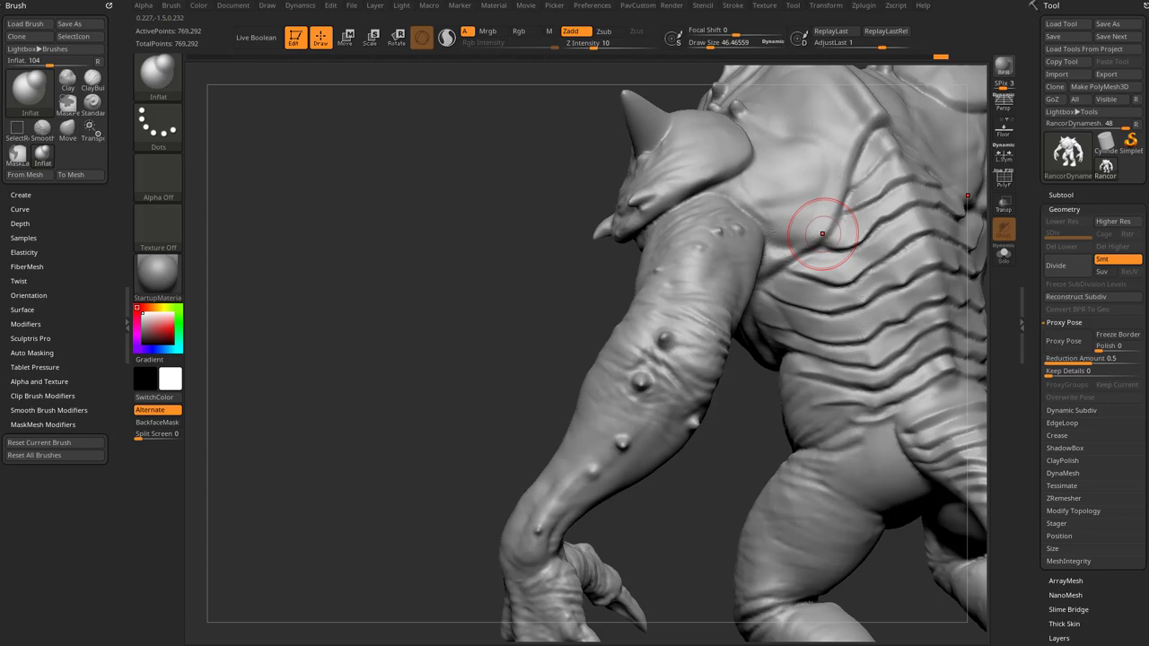
key(f)
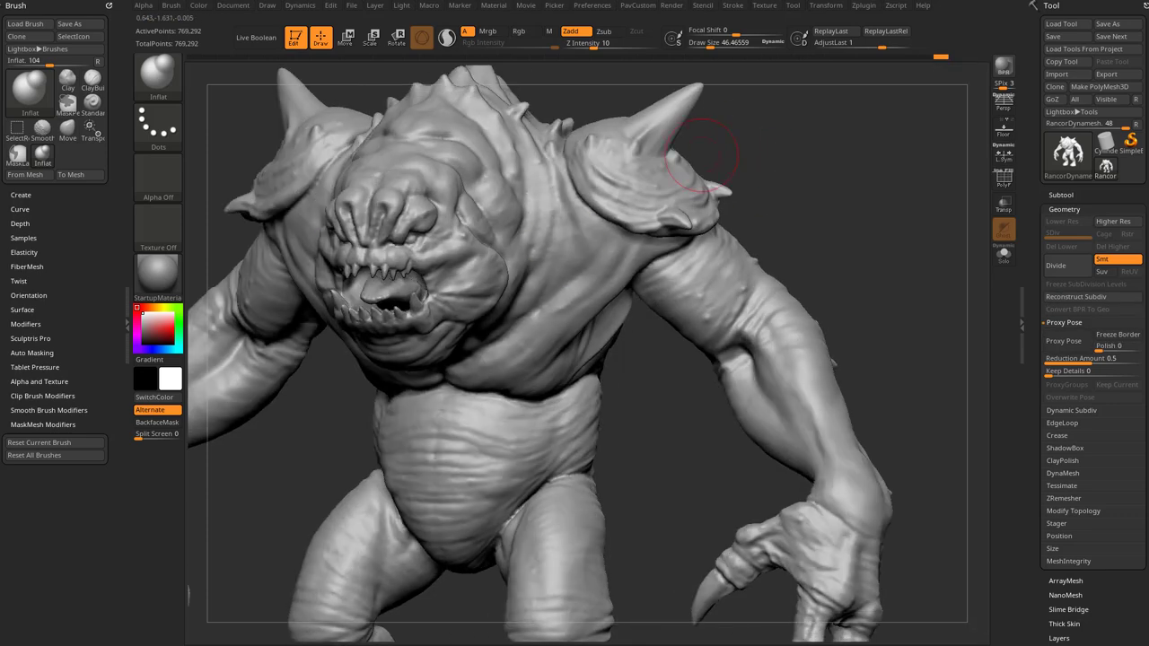
Subdivide the posed sculpt once to SDiv 2 and look it over from several angles.
click(1056, 266)
mouse_move(887, 265)
shift+mouse_down()
mouse_move(914, 259)
mouse_move(872, 266)
shift+mouse_up()
key(s)
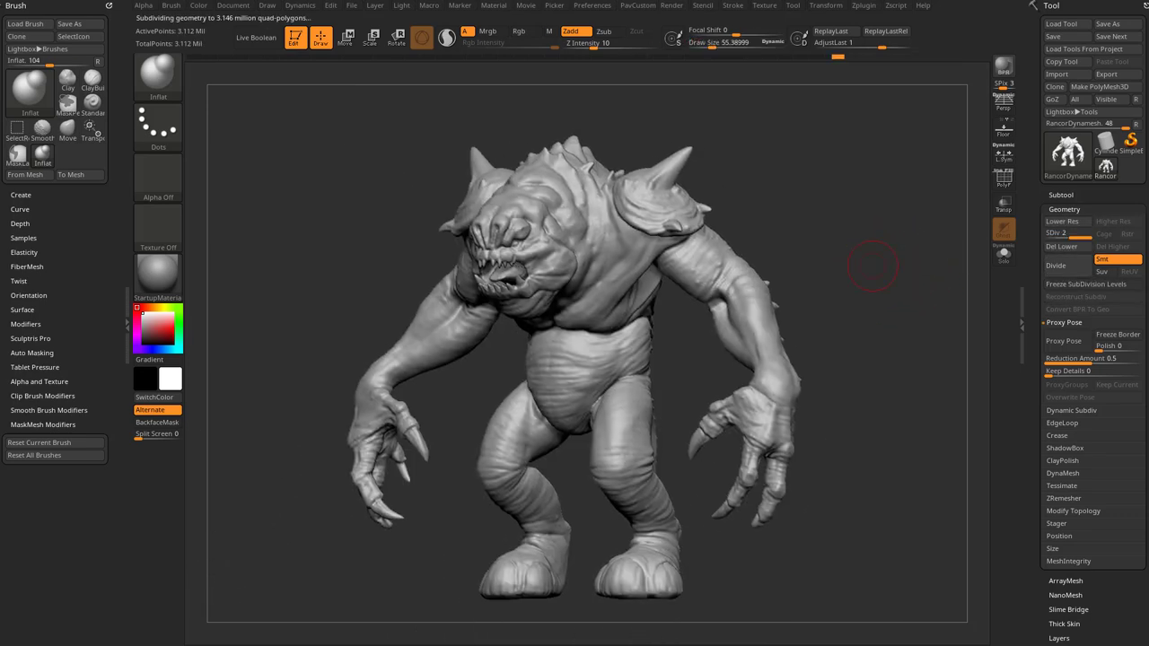
drag(727, 258, 933, 224)
mouse_move(836, 226)
mouse_down()
mouse_move(826, 257)
mouse_move(889, 279)
mouse_up()
alt+drag(954, 305, 987, 329)
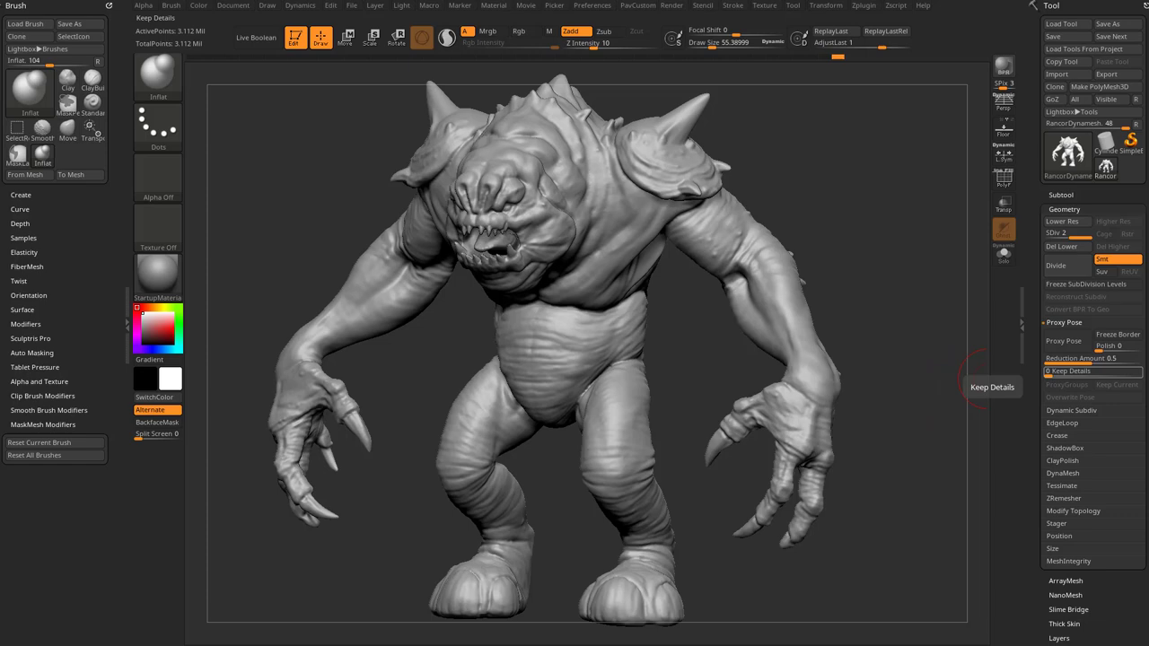
Set the draw size to about 20.6, show the polyframe, and apply the SkinShade4 material to the creature.
alt+drag(932, 259, 942, 399)
key(s)
drag(926, 221, 915, 221)
click(1004, 179)
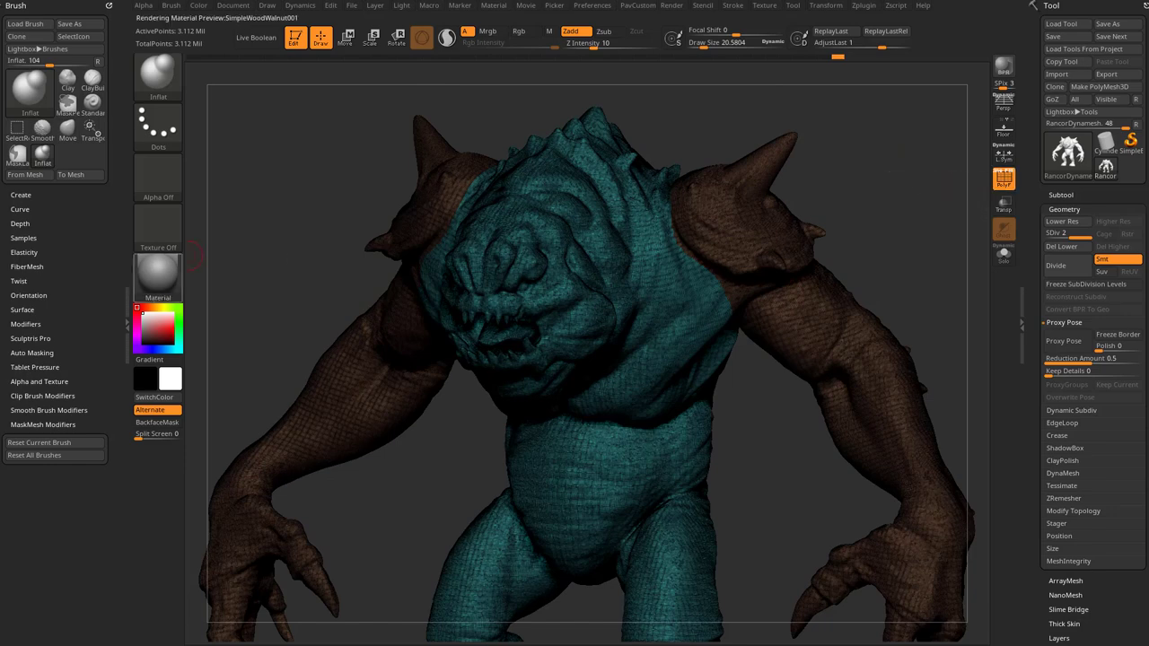
click(158, 273)
click(928, 429)
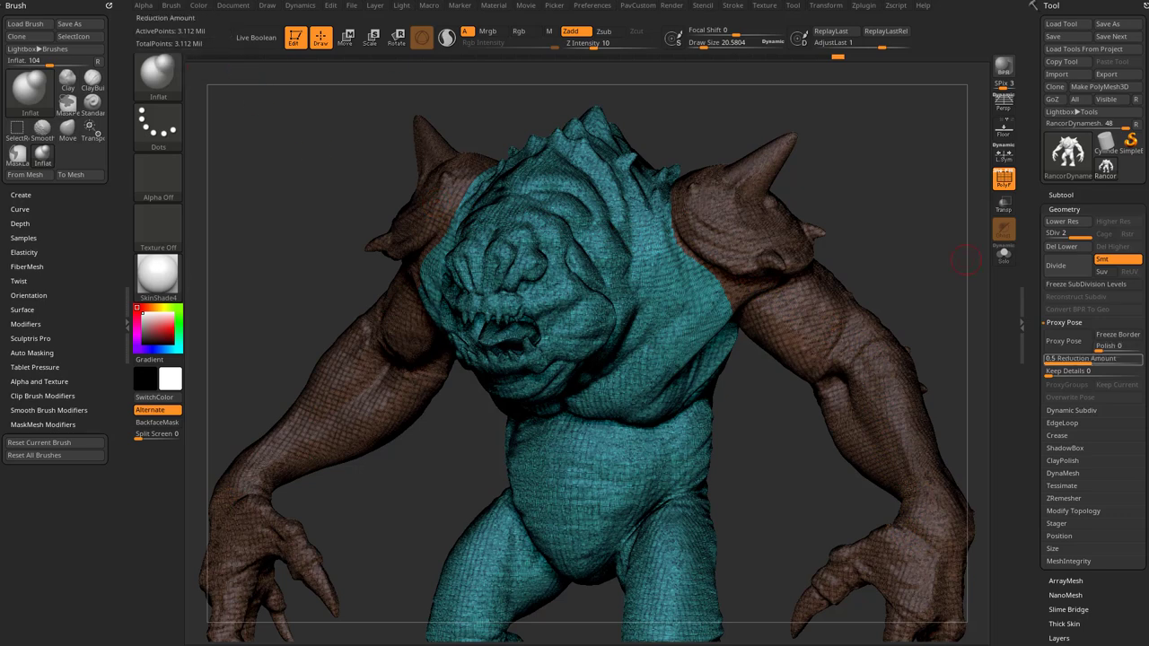
Preview the Proxy Pose Reduction Amount at 0.0001 and at 1, and set it to 0.37355.
click(1089, 359)
drag(1089, 359, 1045, 358)
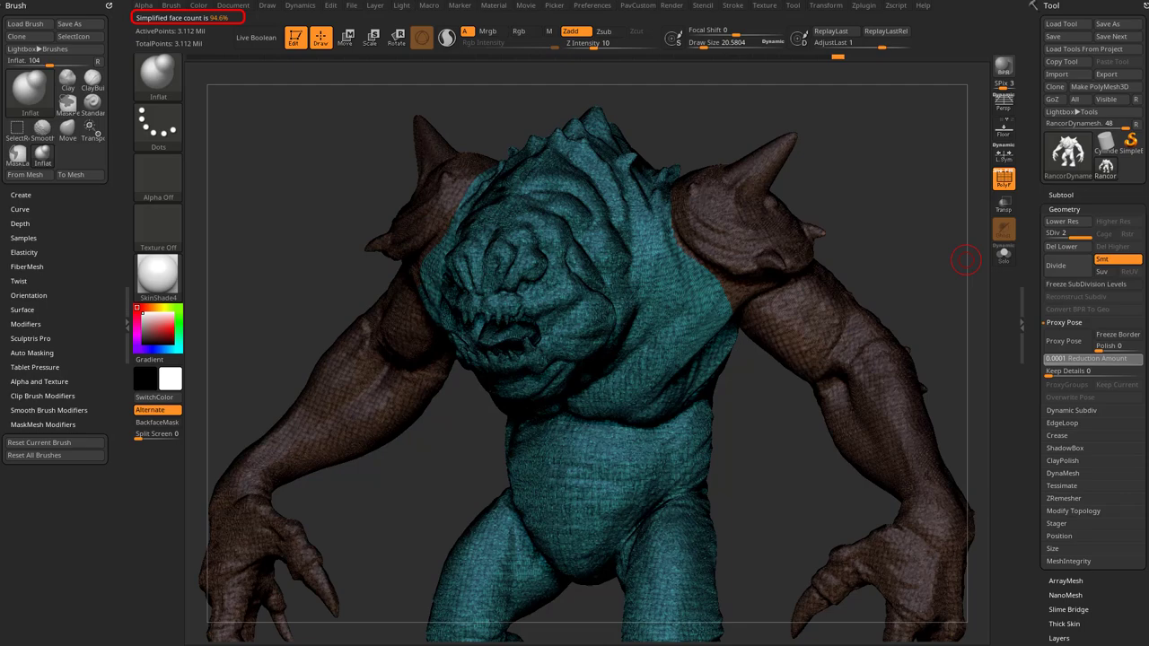
drag(1047, 359, 1135, 358)
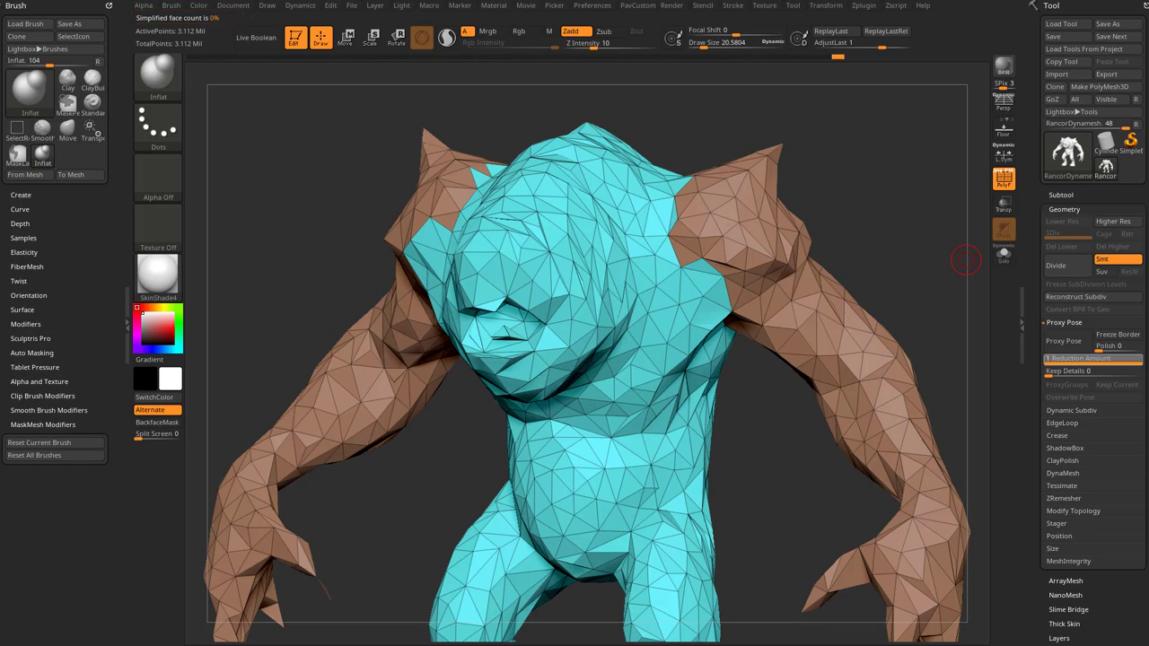
drag(1136, 358, 1080, 358)
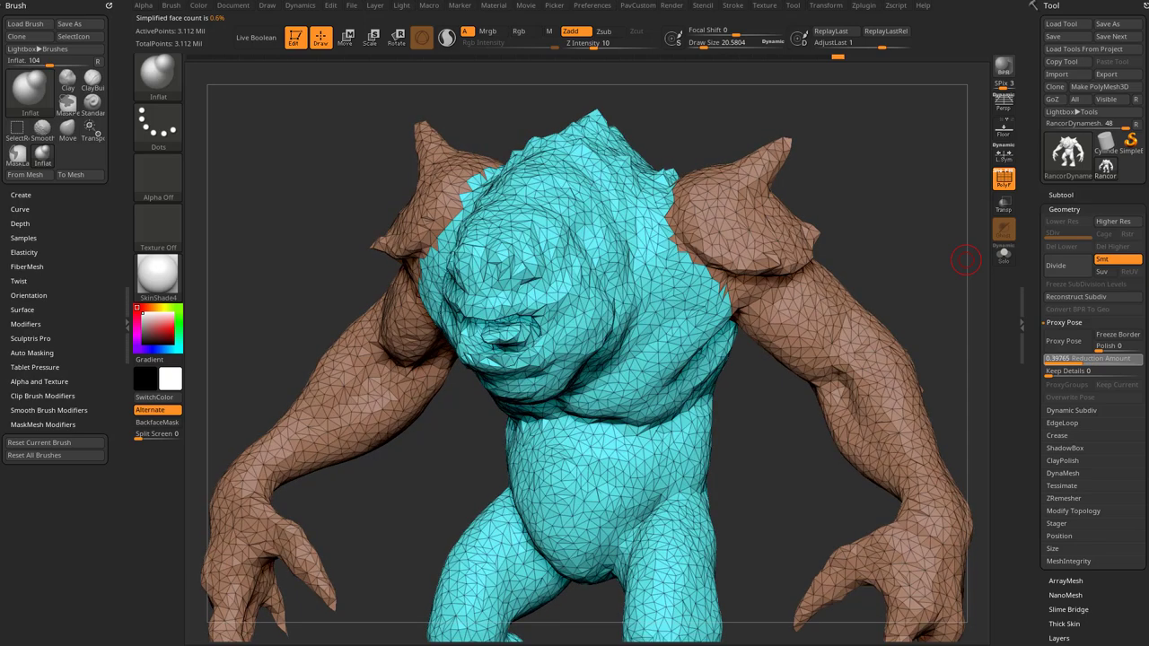
Turn on Proxy Pose, inspect the reduced mesh from several angles, and undo the conversion.
click(1064, 341)
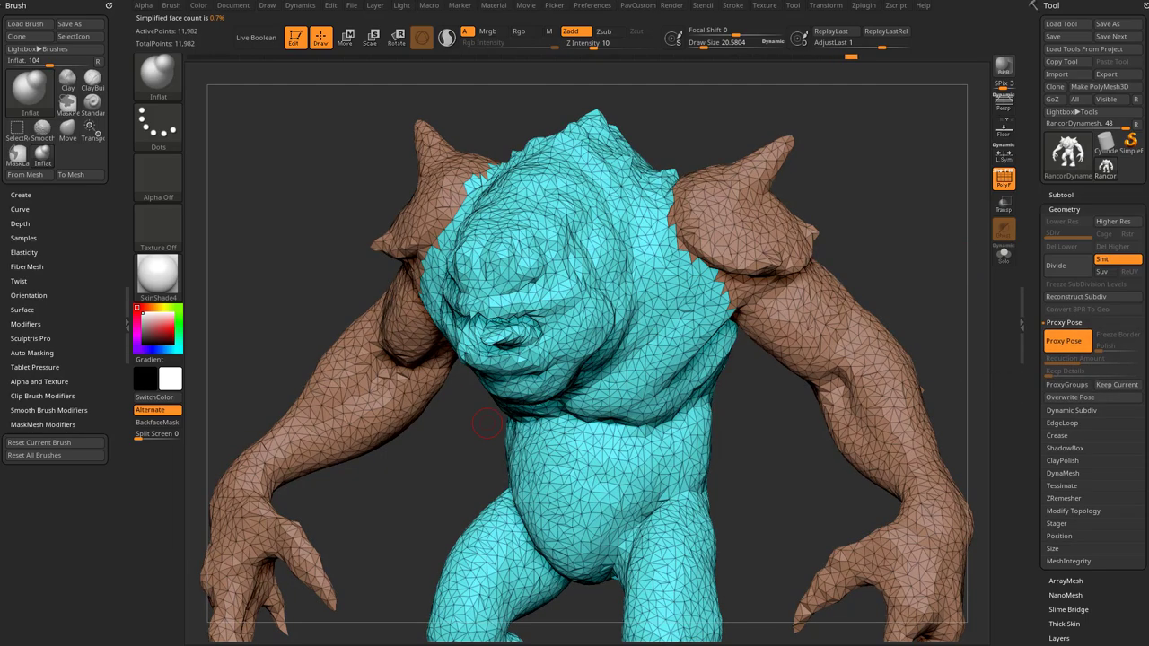
alt+drag(487, 424, 570, 269)
drag(885, 215, 918, 248)
drag(917, 243, 865, 236)
shift+drag(866, 351, 916, 325)
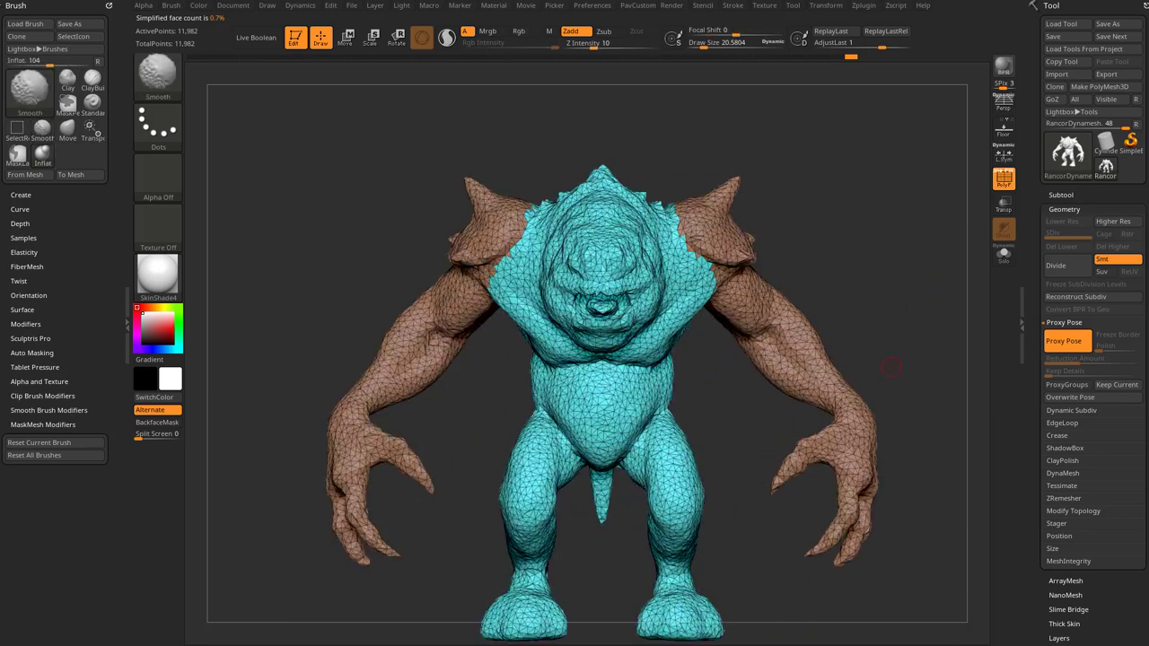
drag(977, 418, 924, 421)
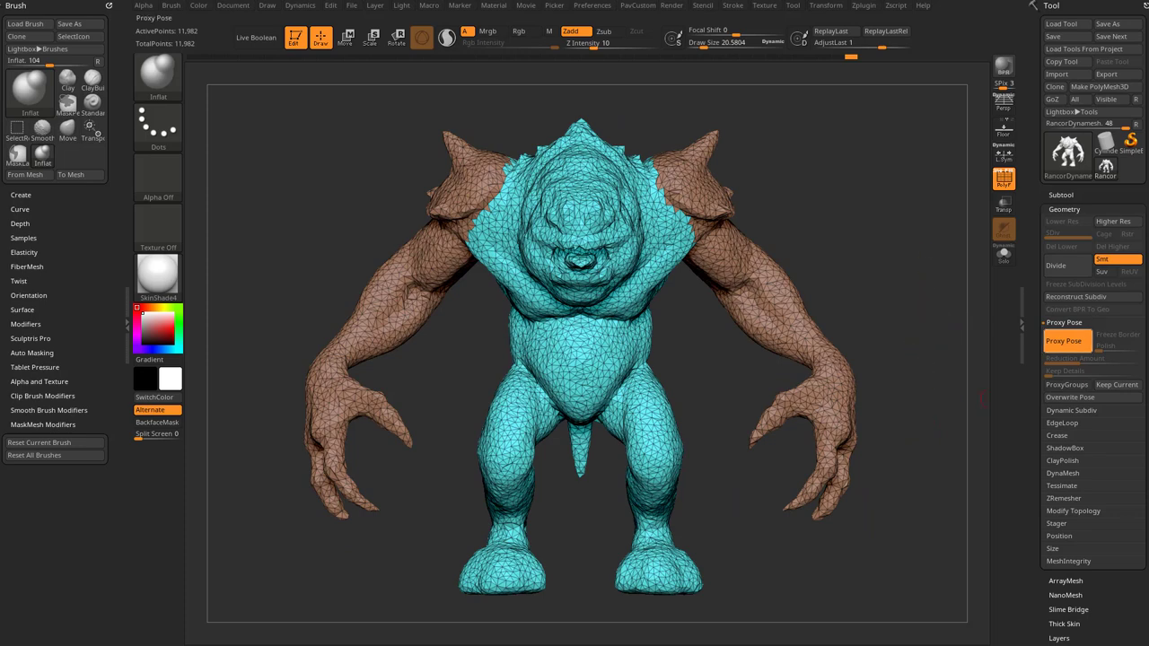
key(ctrl+z)
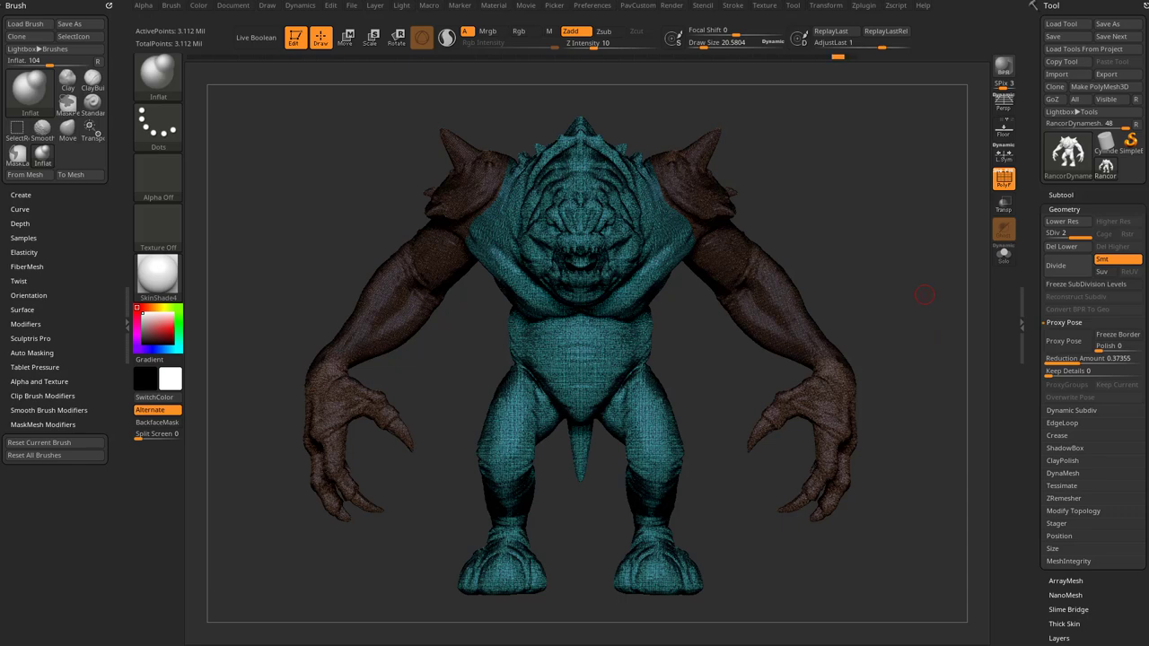
Mask both hands on the detailed sculpt and turn the masked area into its own polygroup.
drag(931, 328, 879, 339)
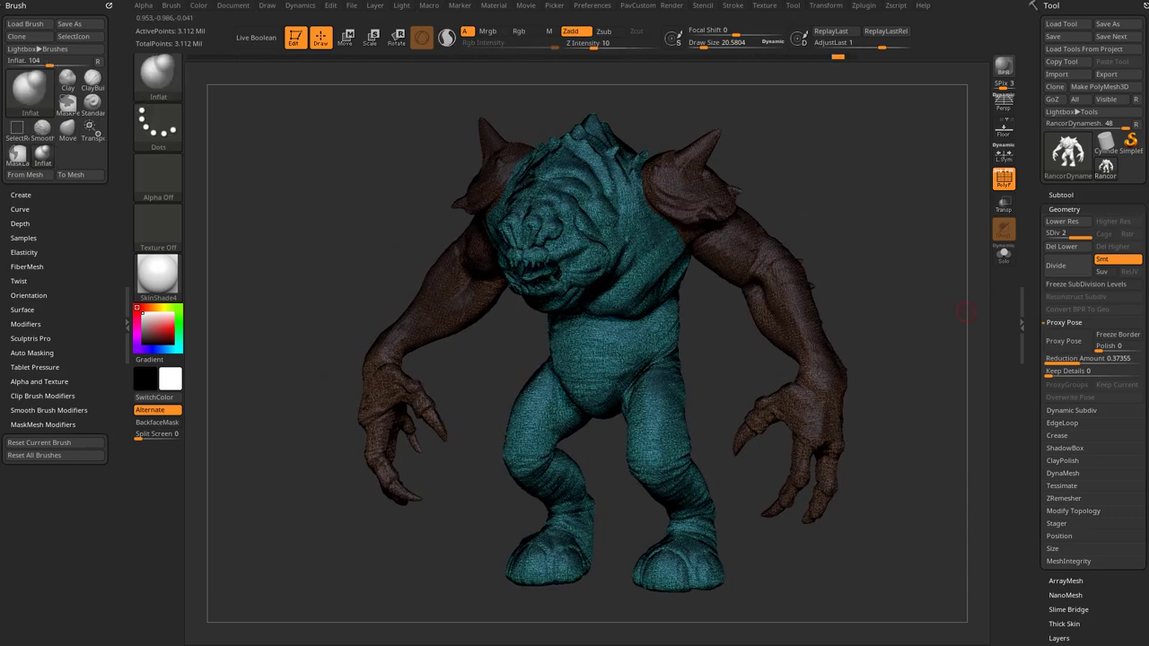
click(1004, 180)
shift+drag(922, 275, 928, 318)
mouse_move(914, 448)
ctrl+mouse_down()
mouse_move(850, 370)
mouse_move(741, 387)
mouse_move(915, 525)
mouse_move(918, 503)
ctrl+mouse_up()
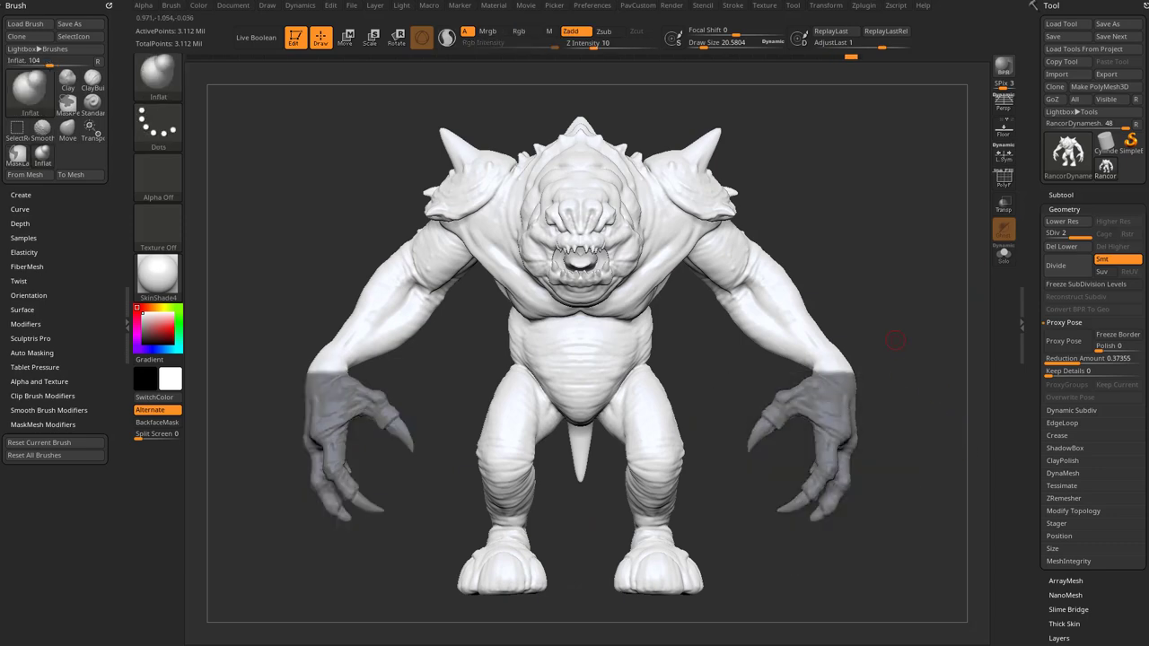
drag(961, 292, 929, 310)
click(1003, 182)
shift+drag(963, 219, 948, 235)
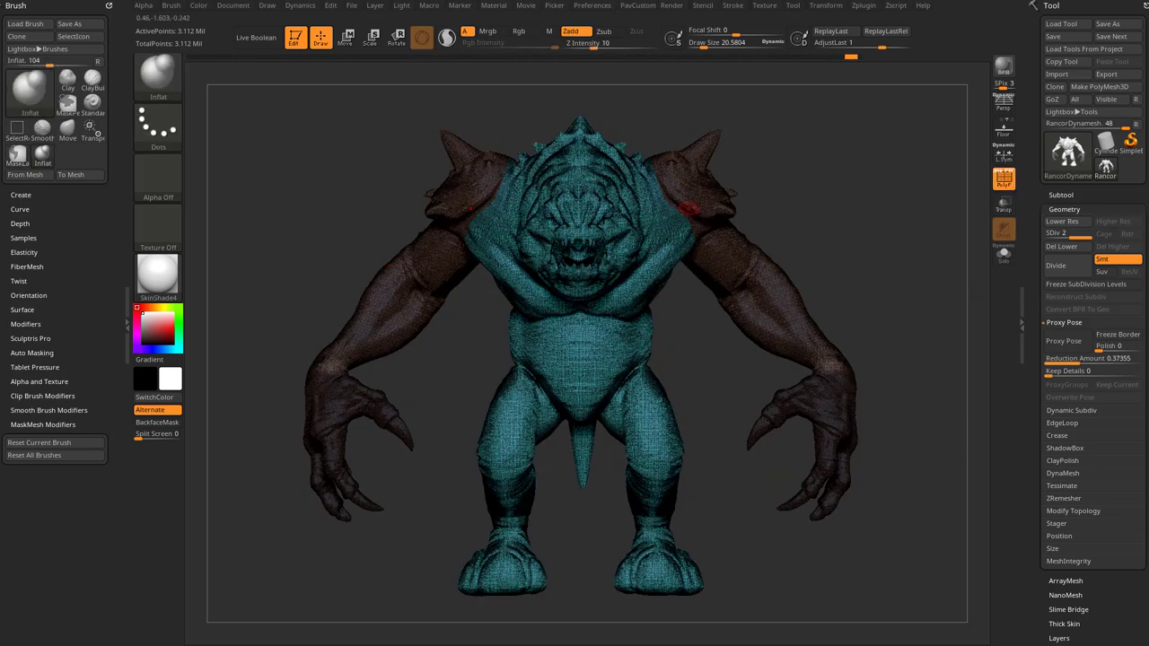
drag(953, 386, 932, 396)
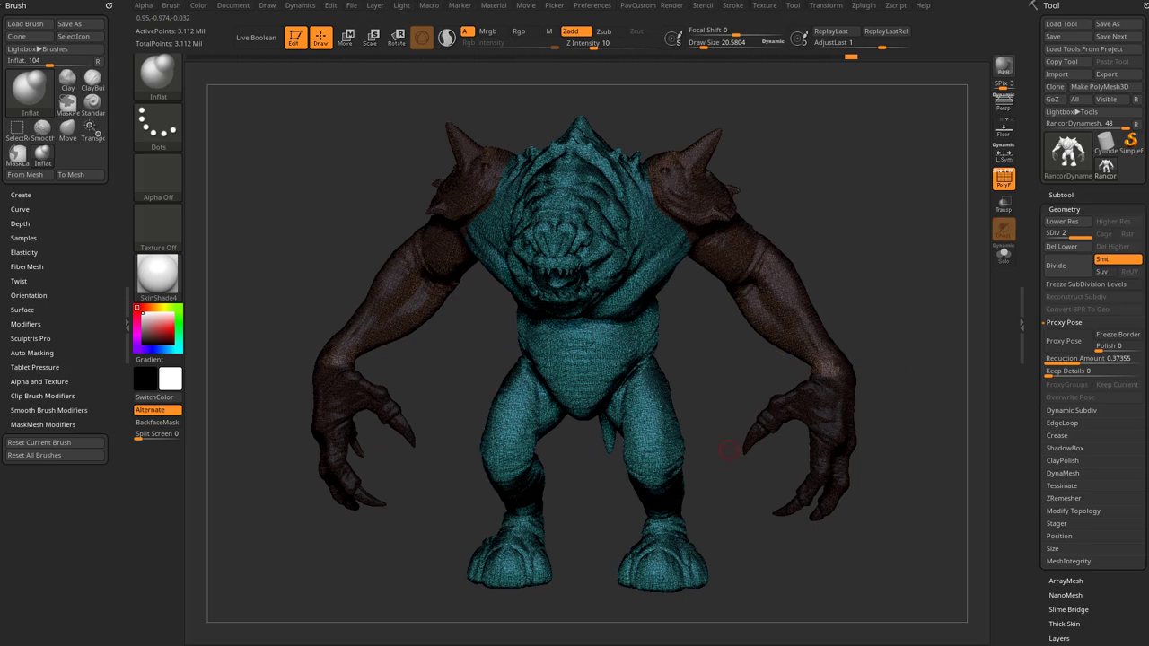
key(ctrl+w)
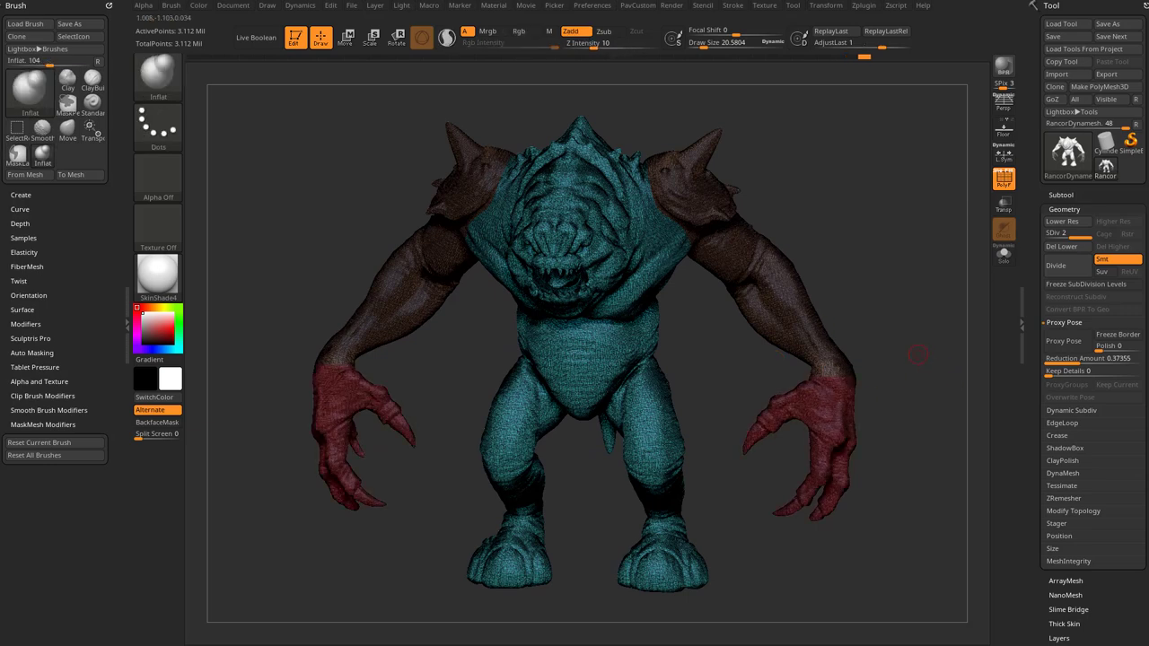
Mask the creature's thumbs with the polyframe hidden, convert the sculpt to a Proxy Pose mesh, and show the polyframe again.
key(shift+f)
drag(898, 386, 900, 400)
mouse_move(797, 441)
ctrl+mouse_down()
mouse_move(777, 397)
mouse_move(738, 468)
mouse_move(751, 467)
ctrl+mouse_up()
drag(911, 277, 794, 310)
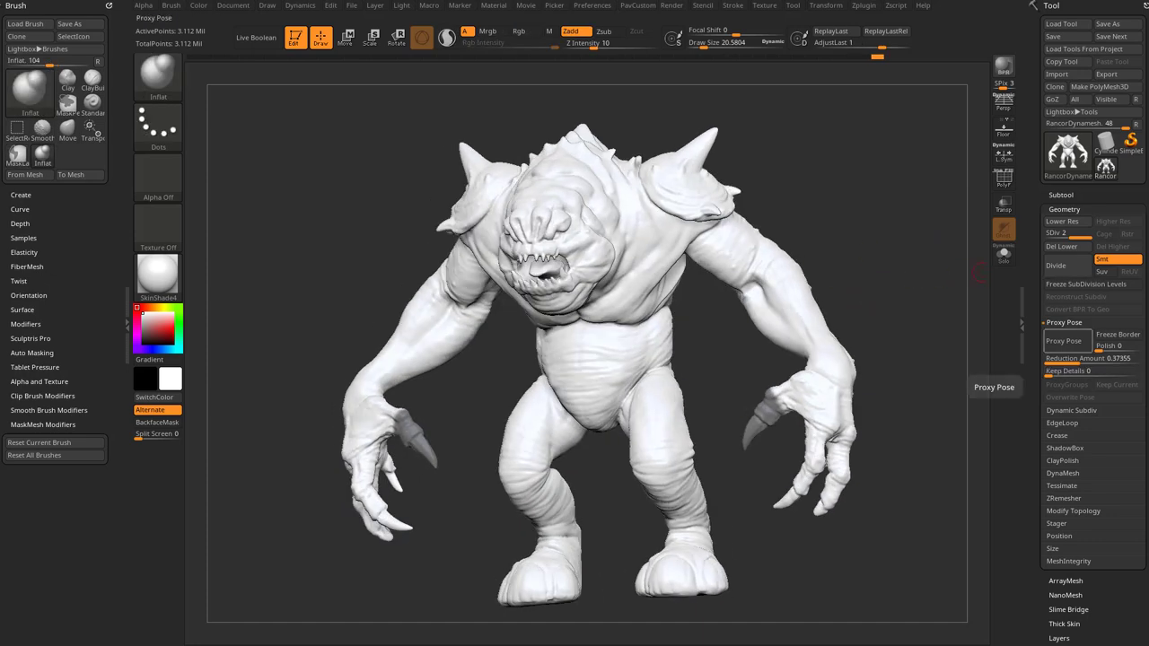
click(1067, 341)
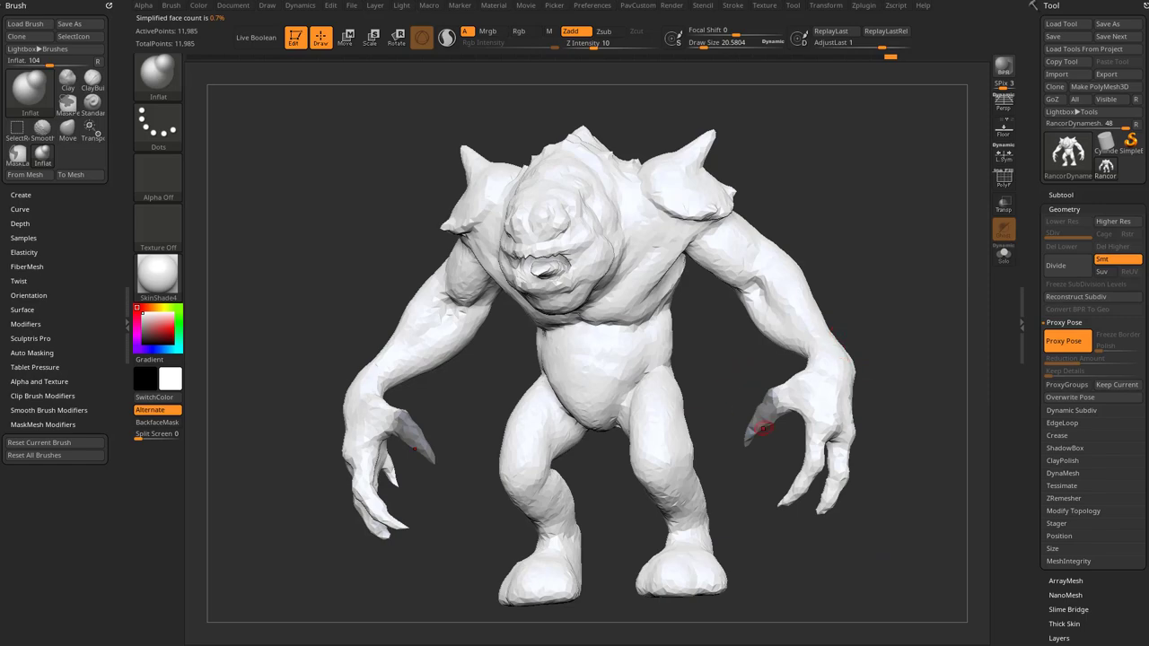
key(shift+f)
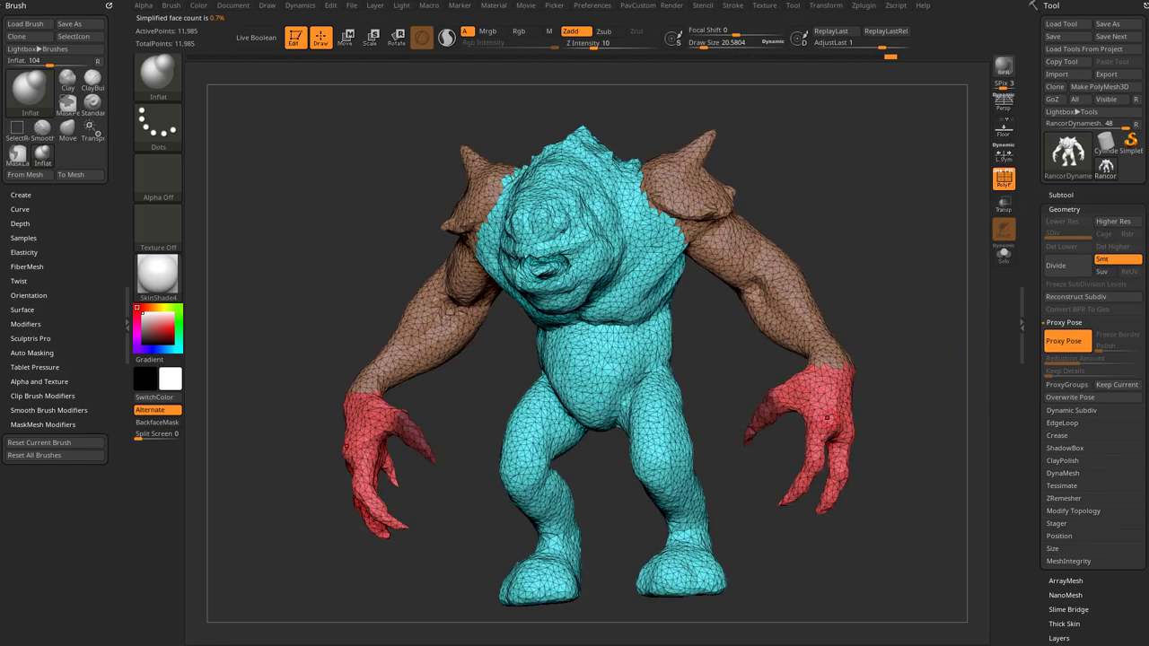
Clear the mask on the proxy and turn off Proxy Pose to return to the detailed sculpt.
mouse_move(944, 399)
mouse_down()
mouse_move(1019, 395)
mouse_move(926, 402)
mouse_move(944, 339)
mouse_move(929, 308)
mouse_move(880, 315)
mouse_move(867, 267)
mouse_up()
key(ctrl)
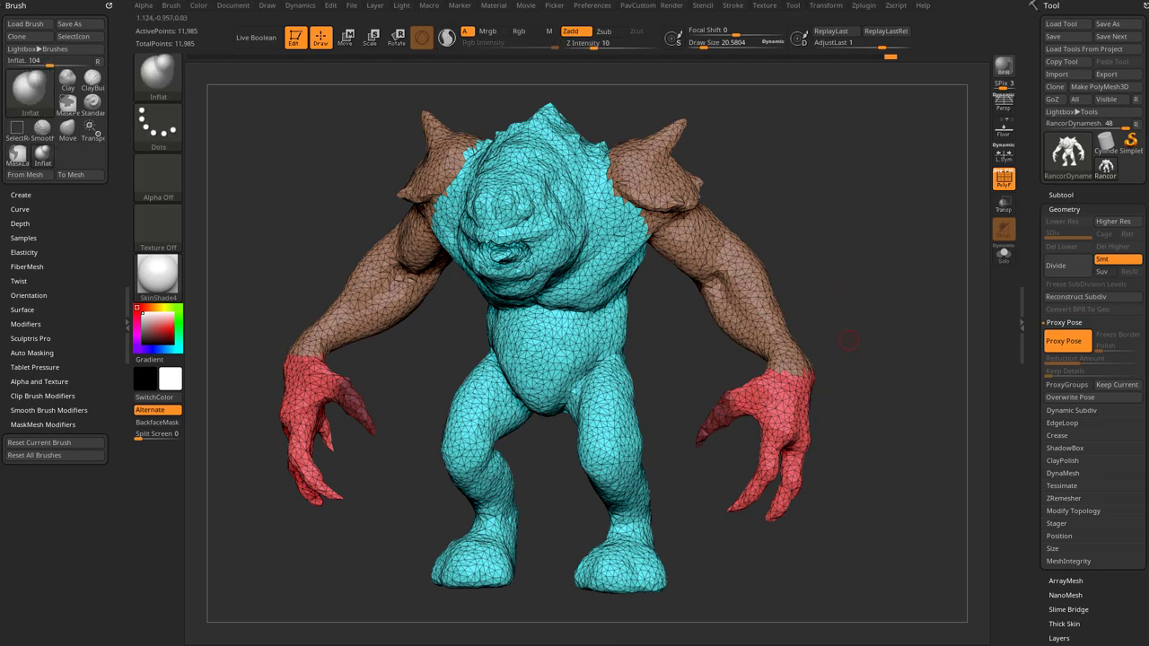
ctrl+drag(884, 348, 943, 349)
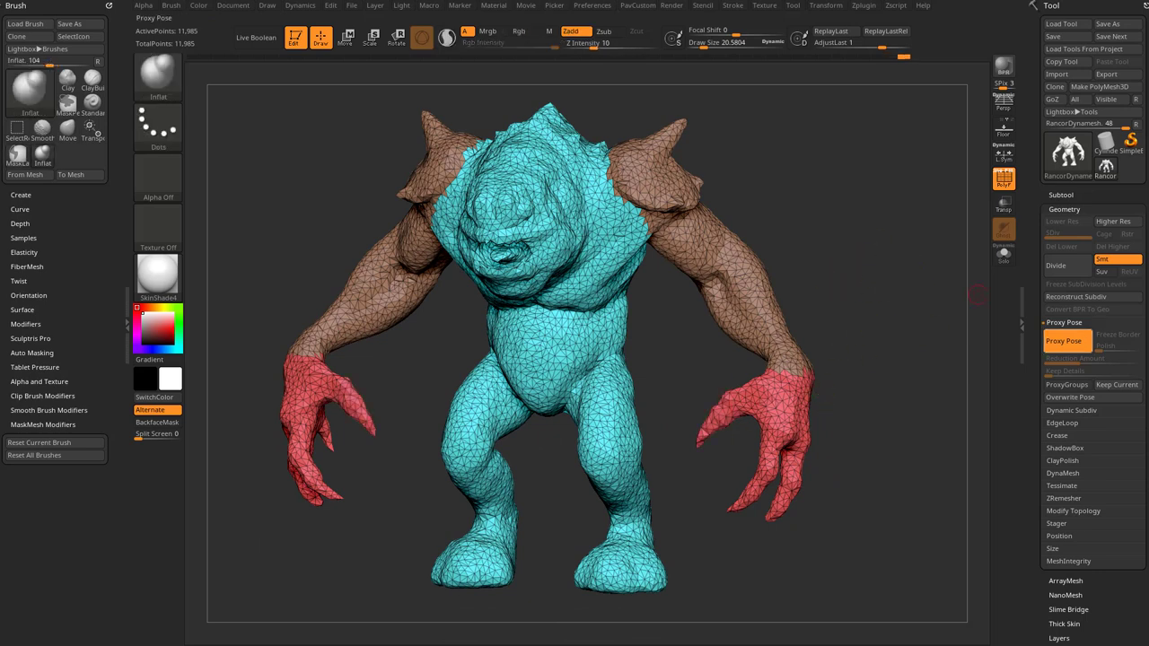
click(1066, 341)
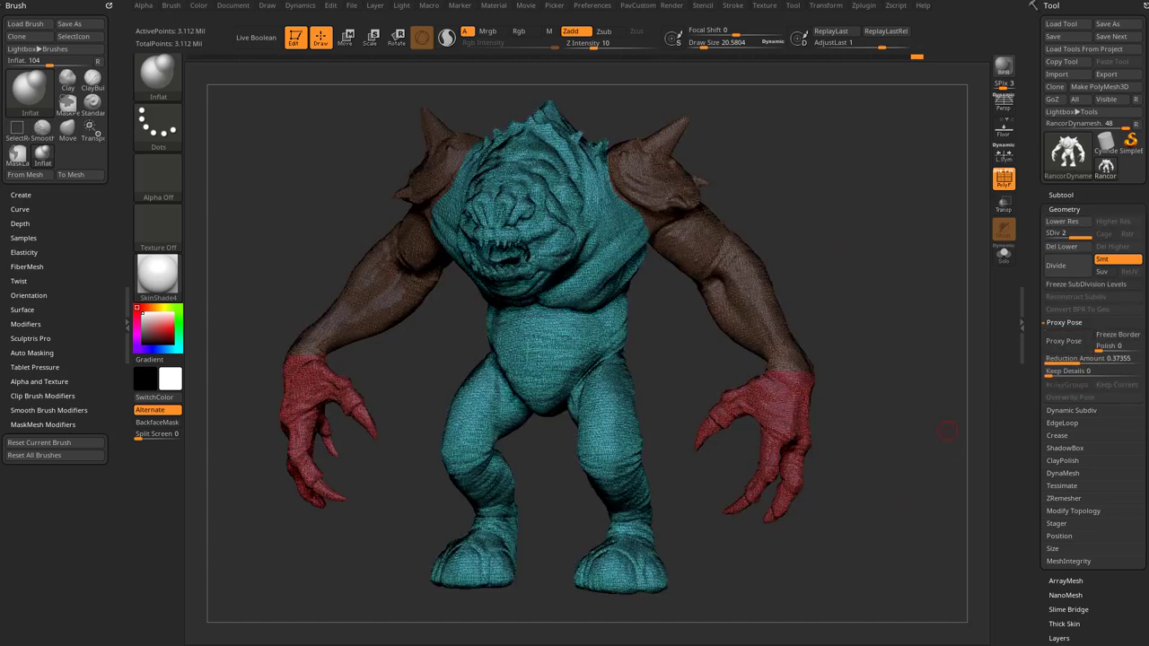
drag(883, 299, 976, 276)
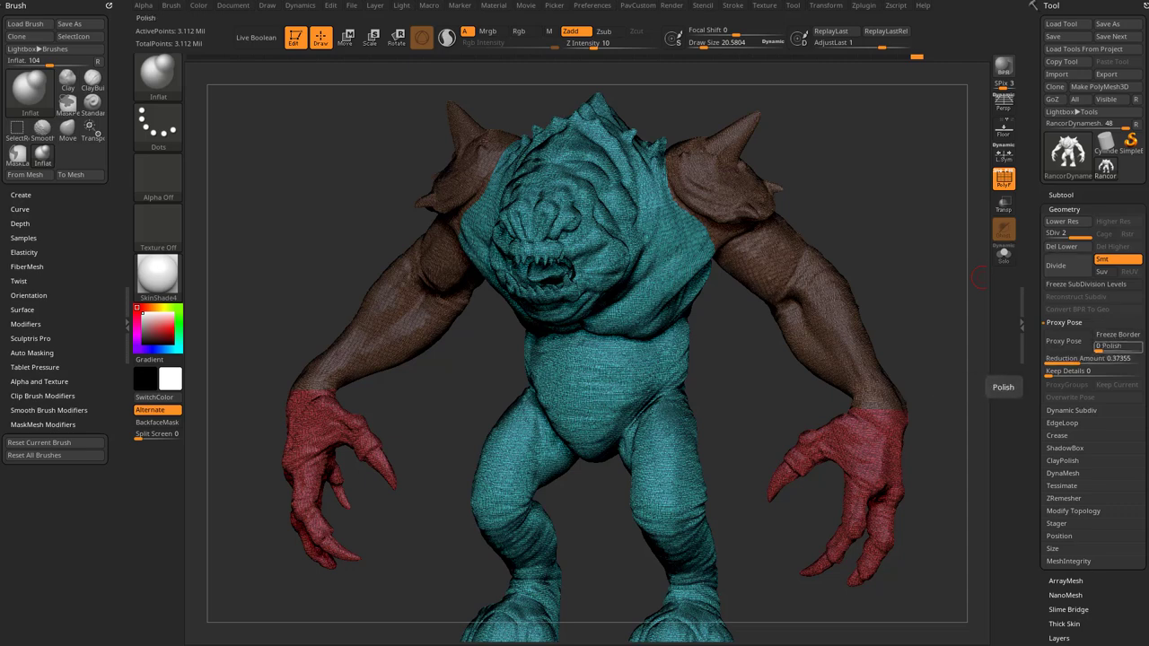
Set the Proxy Pose Polish to 5, try a Reduction Amount of 0.33139, raise the reduction further, and turn on Proxy Pose.
click(1139, 348)
mouse_move(1080, 360)
mouse_down()
mouse_move(1089, 360)
mouse_move(1048, 359)
mouse_move(1076, 358)
mouse_up()
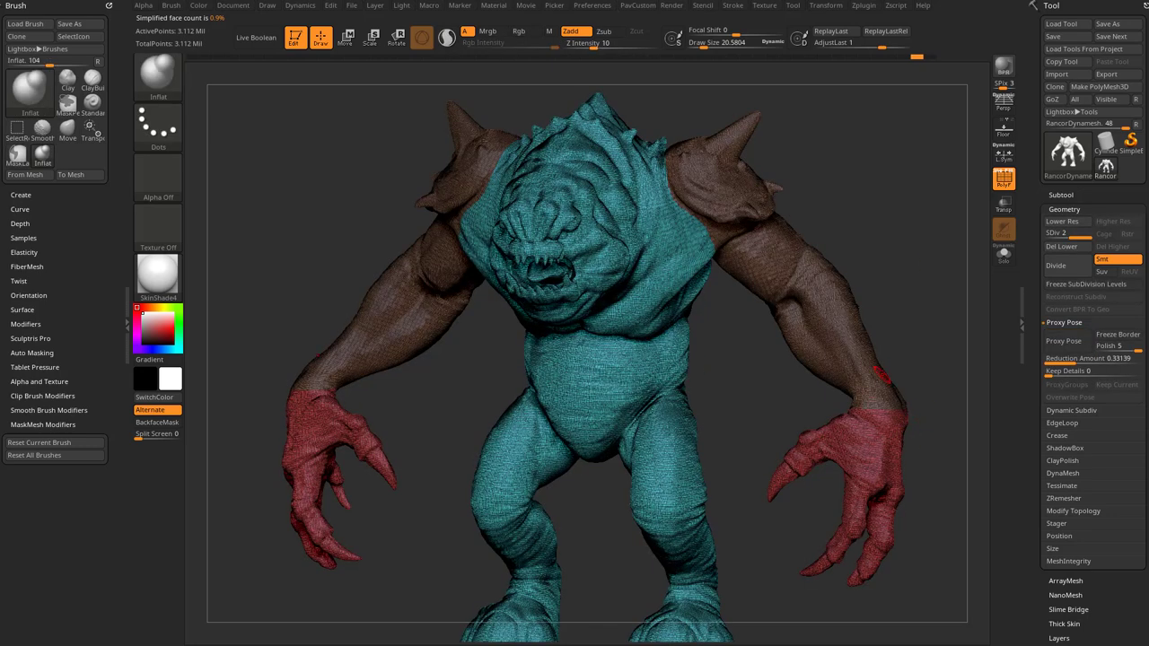
click(1117, 347)
text(0.33139)
drag(1075, 360, 1104, 360)
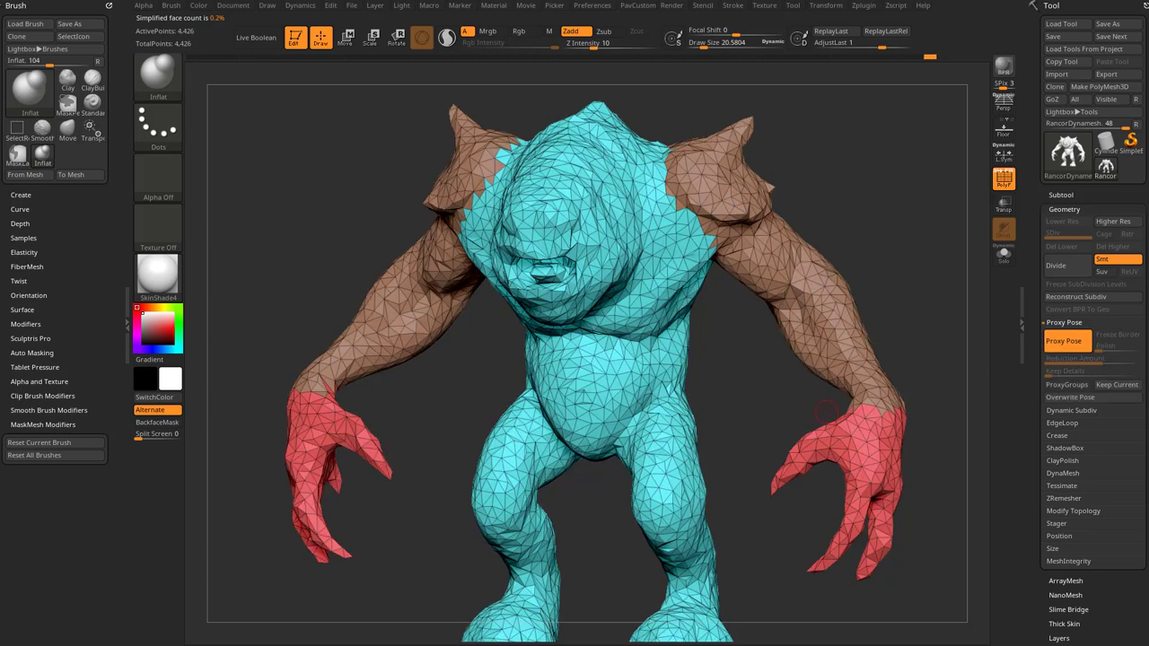
Undo the proxy conversion, set Keep Details to 100 and Reduction Amount to 0.5904, and turn on Proxy Pose again.
key(ctrl+z)
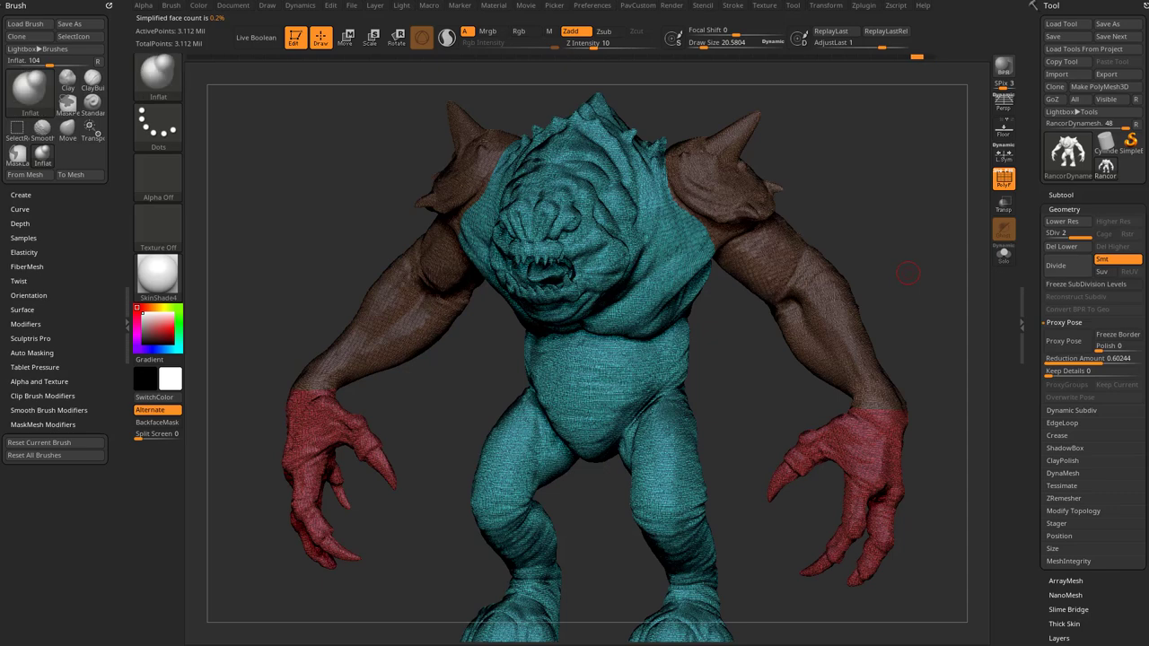
drag(1066, 373, 1129, 373)
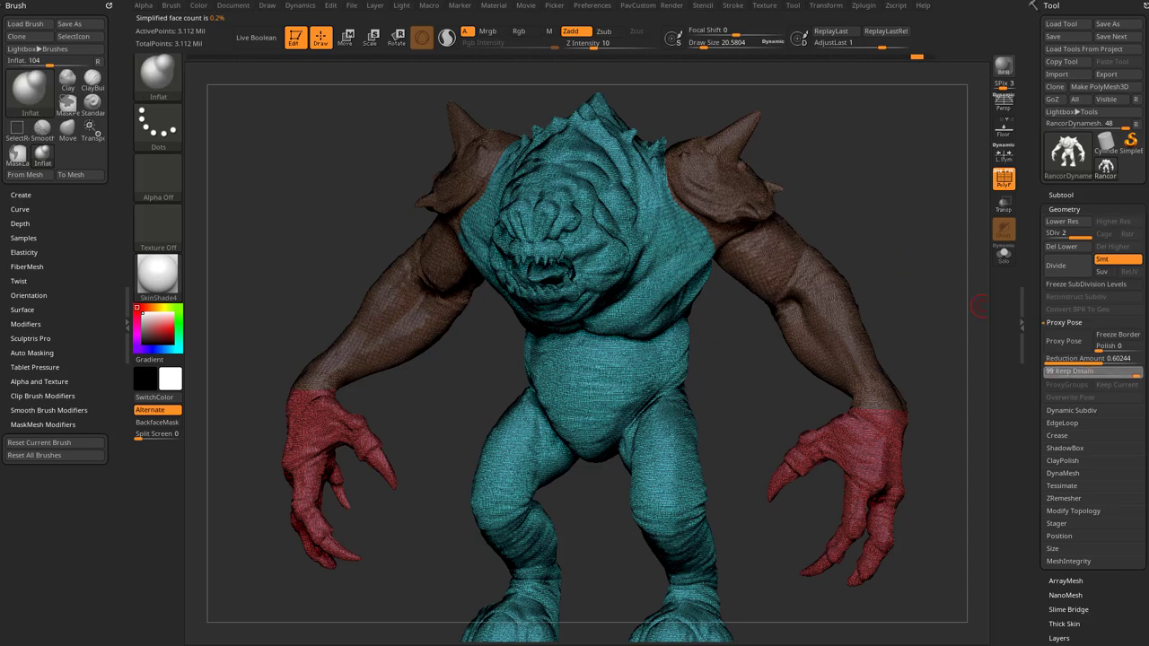
mouse_move(1102, 360)
mouse_down()
mouse_move(1091, 358)
mouse_move(1101, 358)
mouse_up()
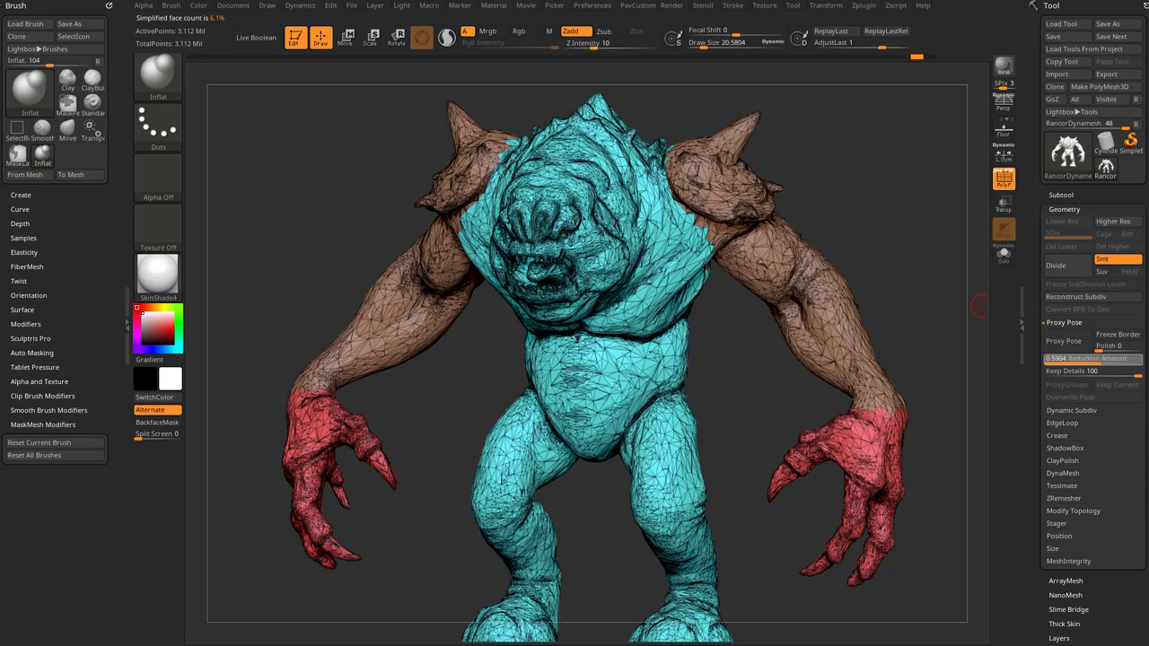
click(1064, 341)
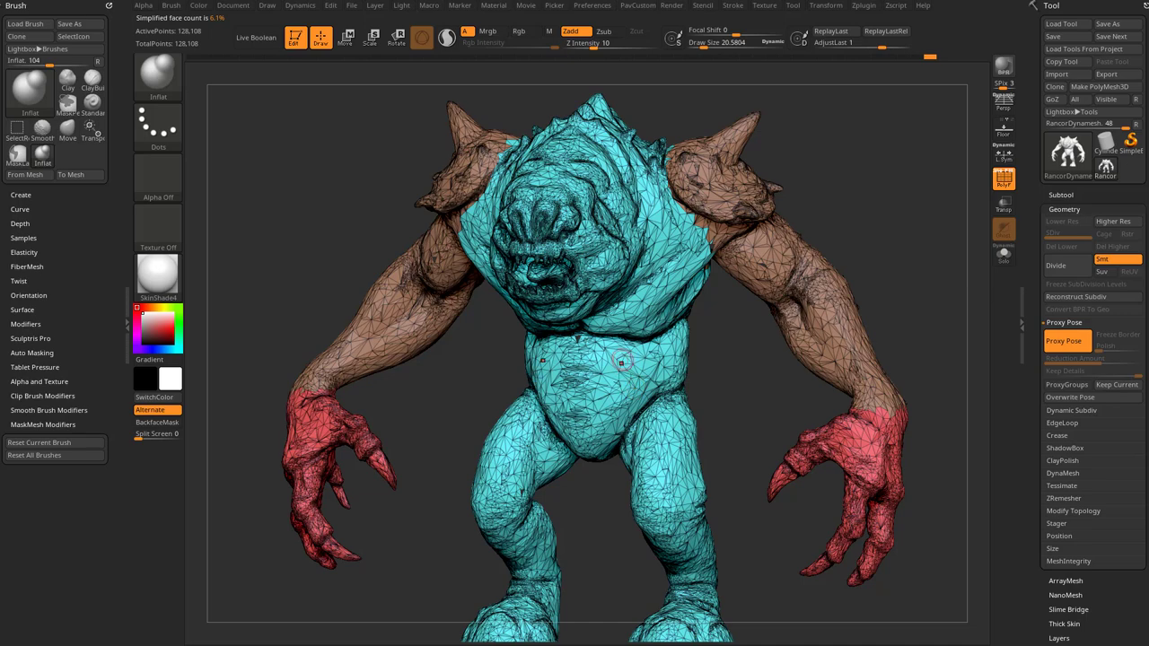
Inspect the detail-preserving proxy from several angles, turn off Proxy Pose, and set Keep Details back to 0.
right_drag(636, 377, 673, 238)
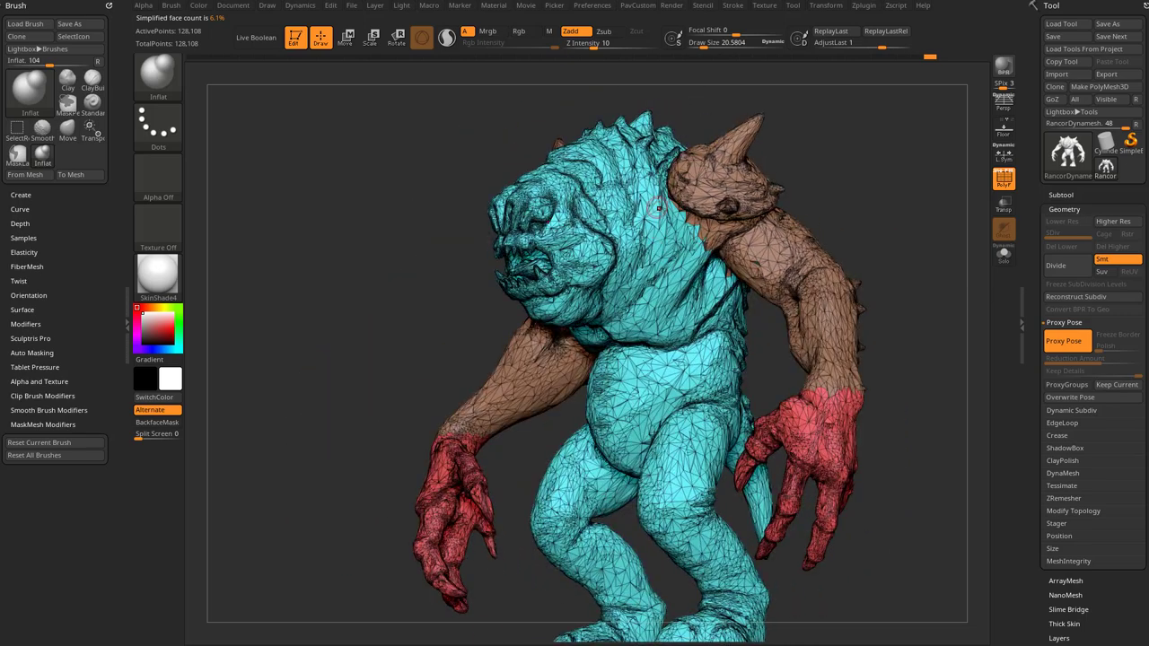
right_drag(843, 210, 648, 244)
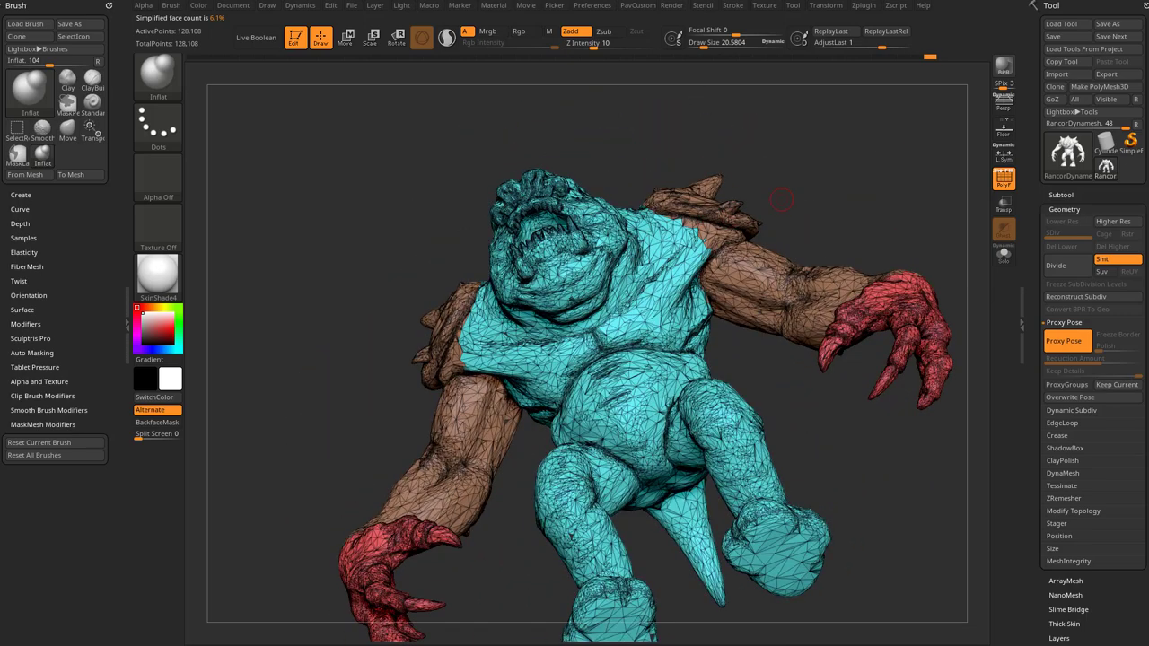
right_drag(710, 225, 863, 233)
right_drag(549, 228, 965, 229)
click(1067, 341)
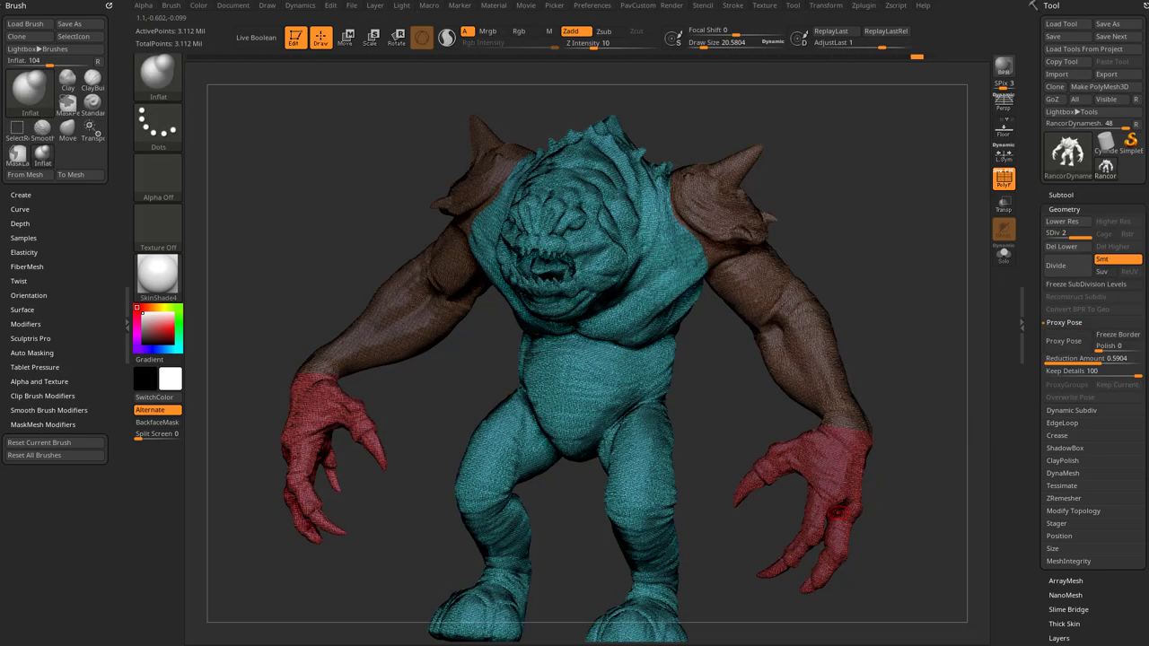
drag(1137, 373, 1046, 373)
alt+right_drag(954, 382, 976, 405)
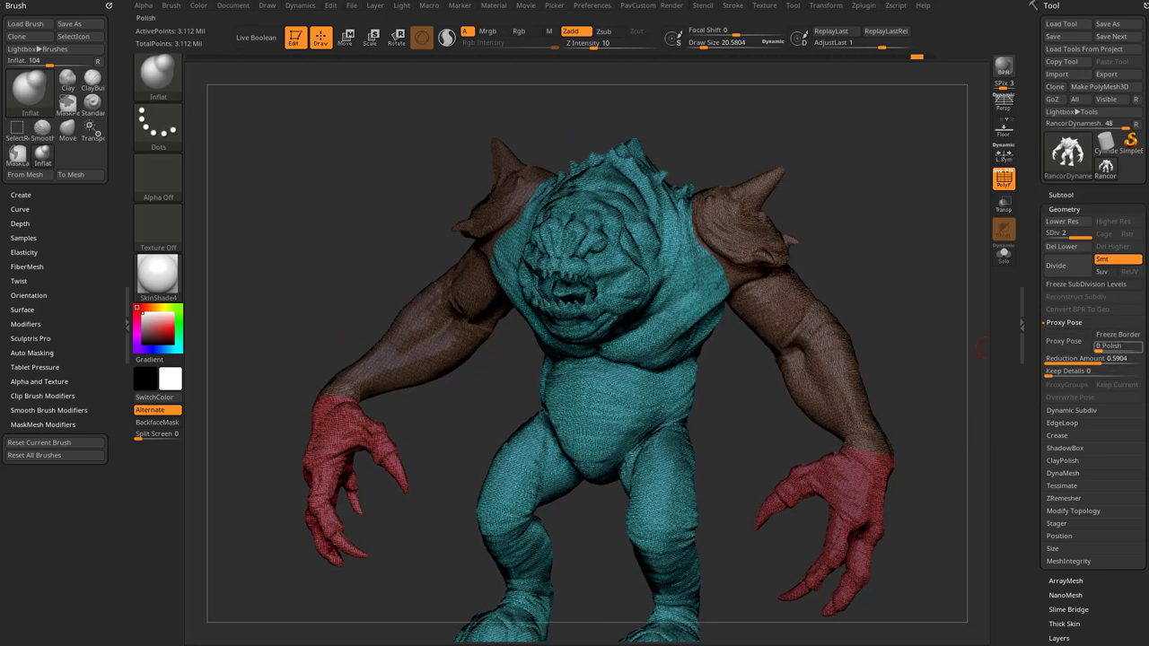
Load the DemoHead.ZTL tool from LightBox and close LightBox.
key(Return)
key(comma)
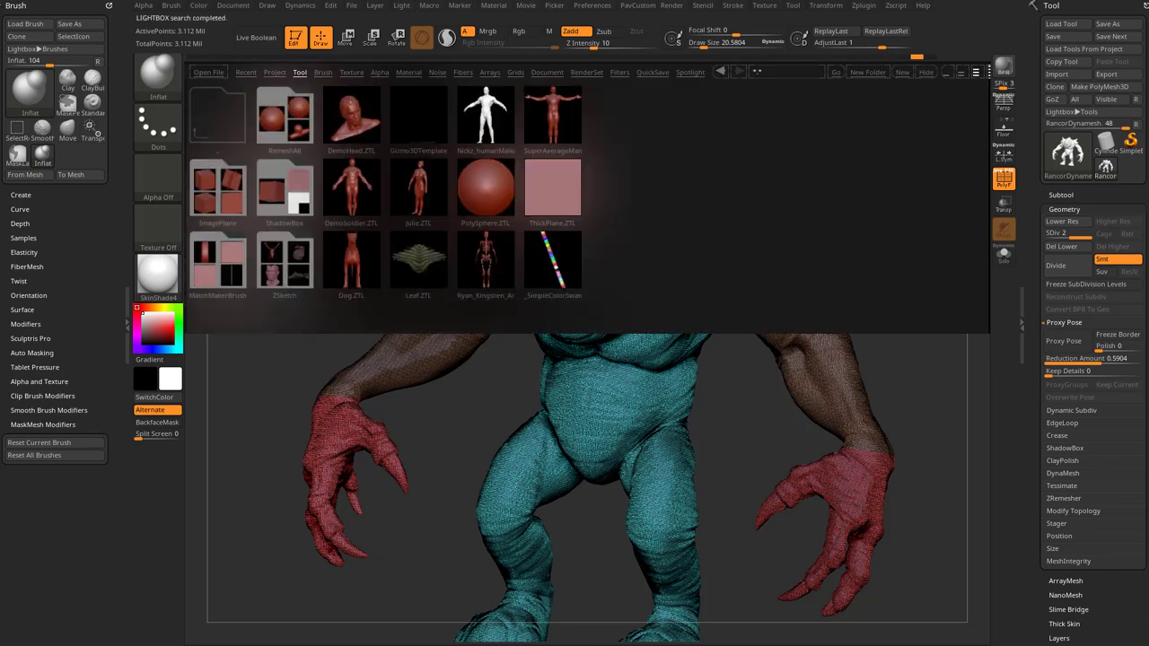
key(comma)
key(comma)
double_click(351, 114)
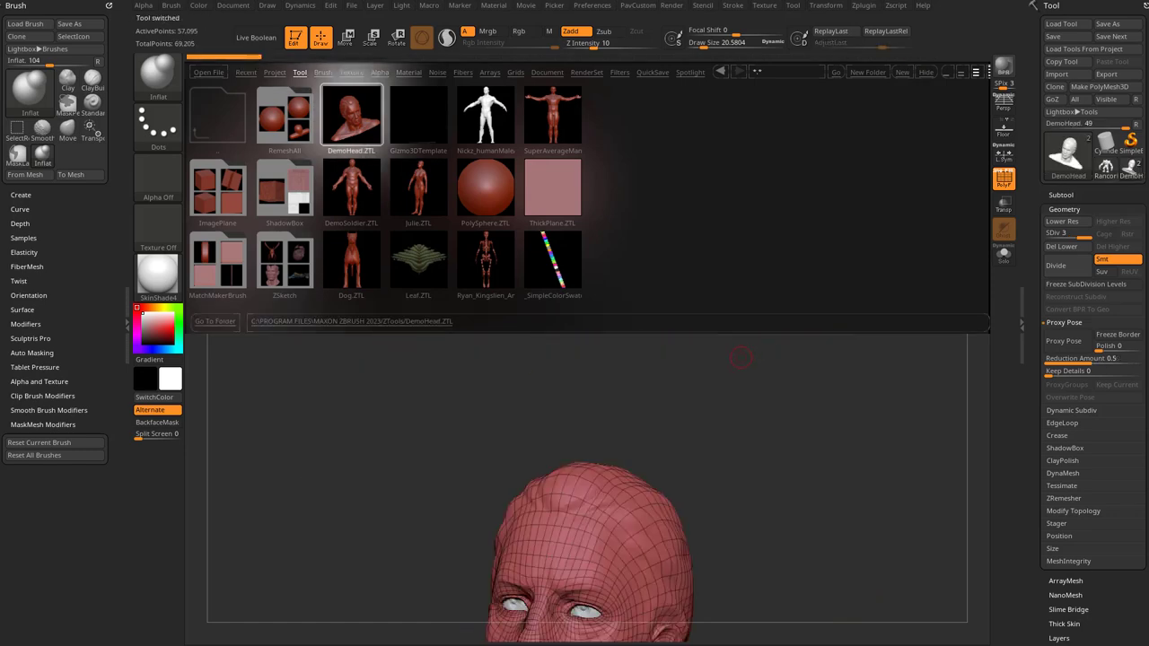
key(comma)
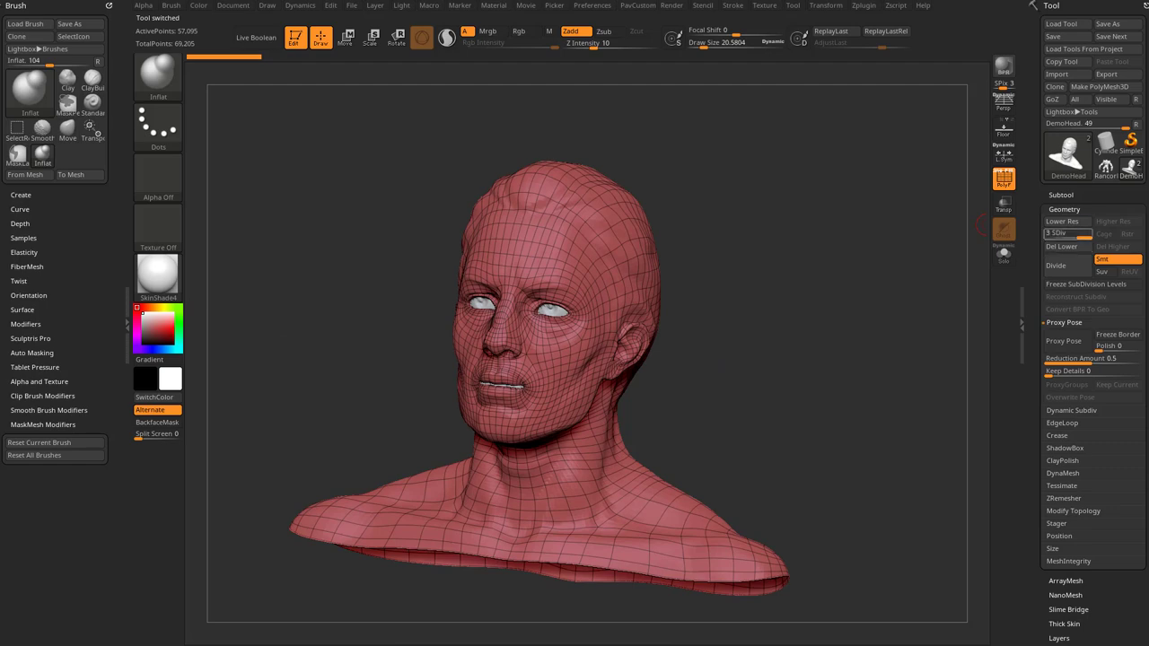
View the demo head from the front at subdivision level 1 and return it to level 3.
shift+drag(916, 229, 948, 236)
click(1050, 235)
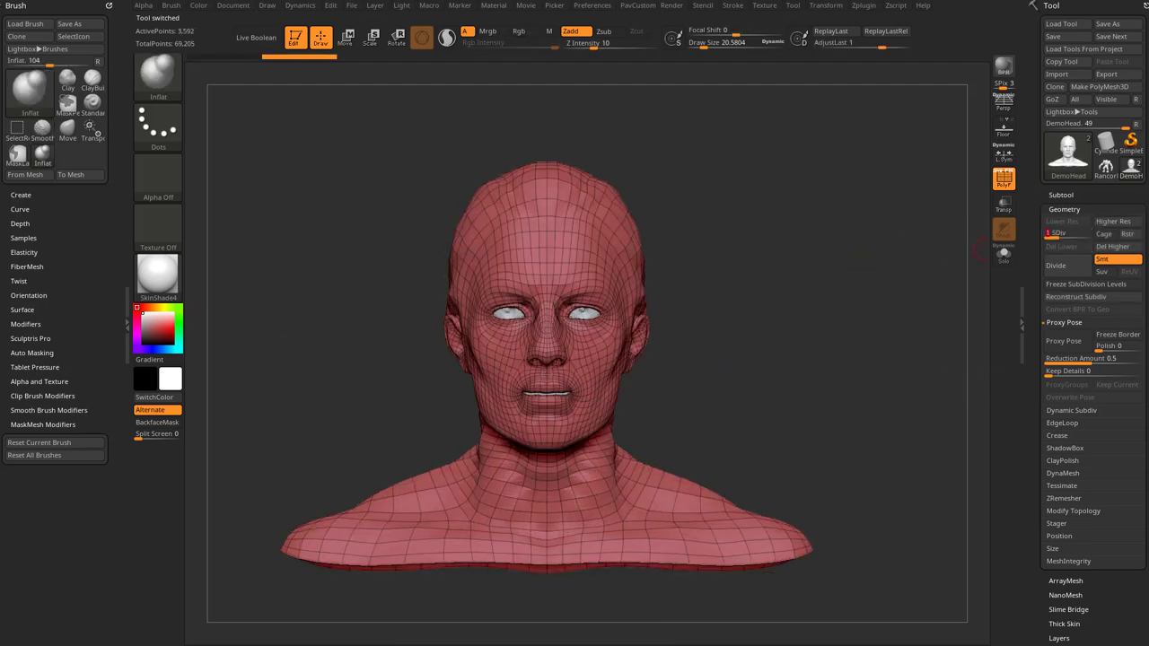
key(d)
key(d)
drag(981, 251, 951, 332)
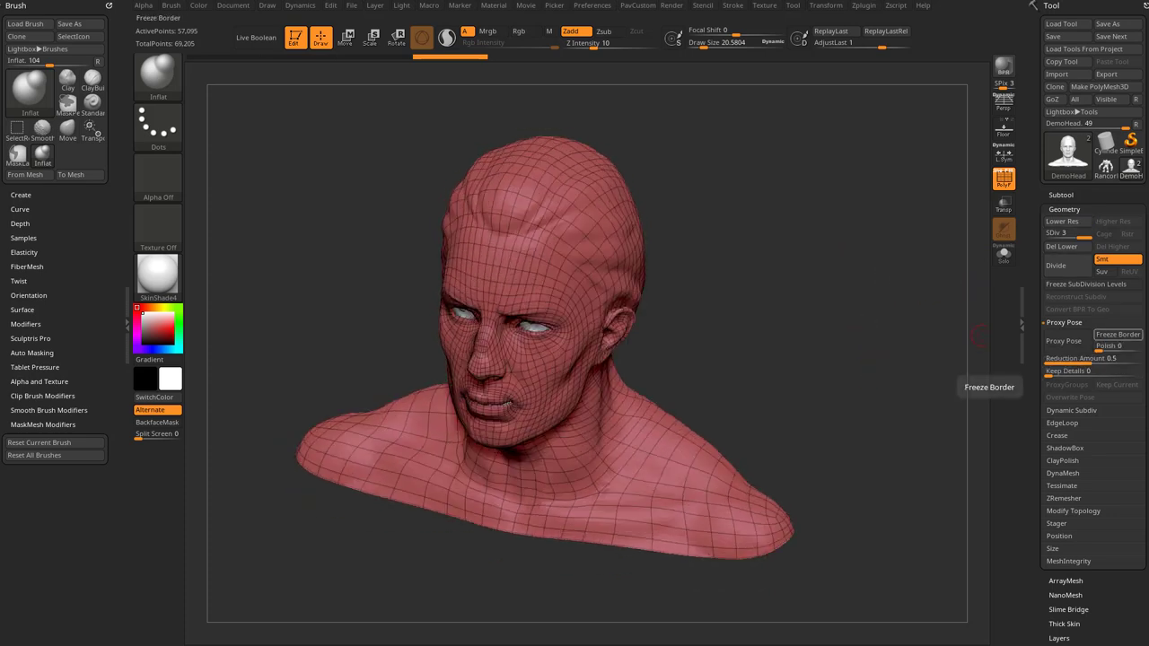
Try Proxy Pose on the head with a Reduction Amount of 0.93976, check the bust's open underside, and undo the conversion.
alt+drag(781, 405, 777, 448)
alt+drag(884, 431, 901, 392)
drag(900, 391, 920, 377)
drag(1092, 358, 1124, 358)
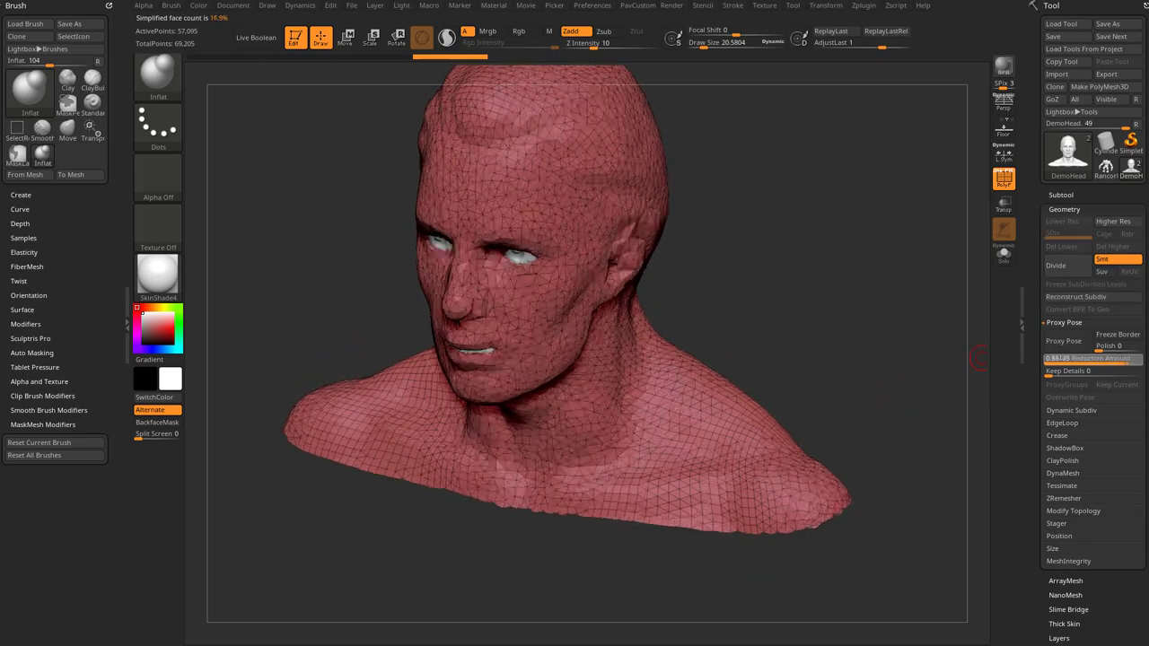
drag(875, 369, 807, 269)
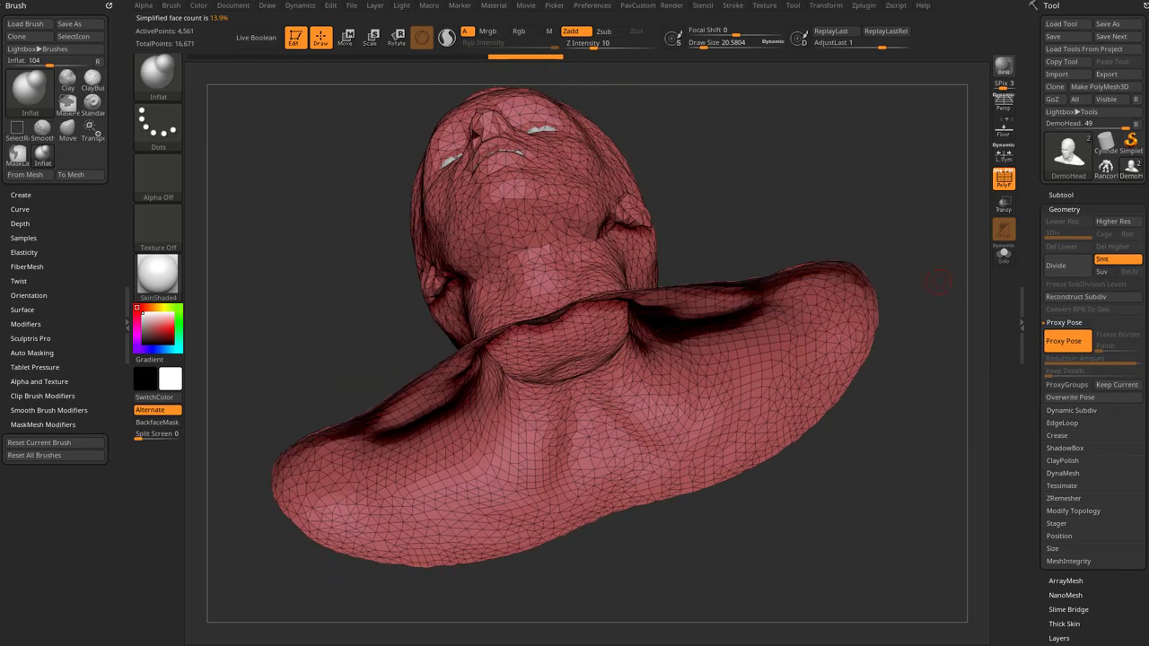
key(ctrl+z)
drag(941, 266, 943, 323)
Turn on double-sided display for the bust in the Display Properties and inspect its hollow underside.
drag(1036, 521, 1036, 212)
click(1062, 416)
scroll(1091, 359, down, 3)
click(1077, 445)
click(1058, 481)
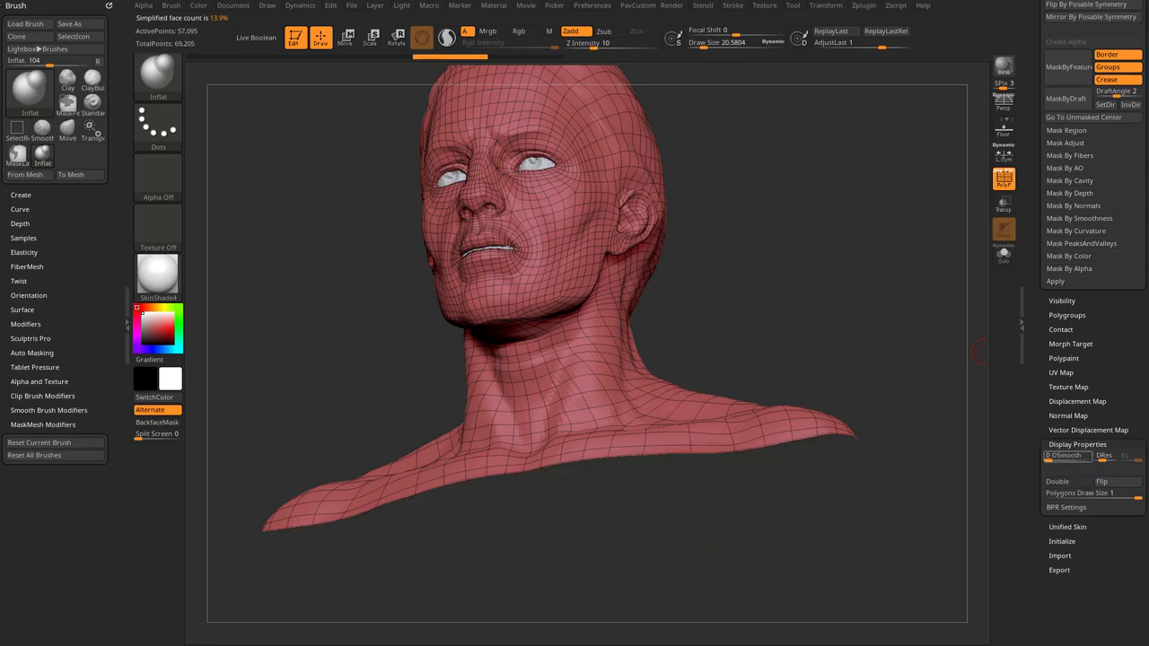
drag(981, 352, 682, 440)
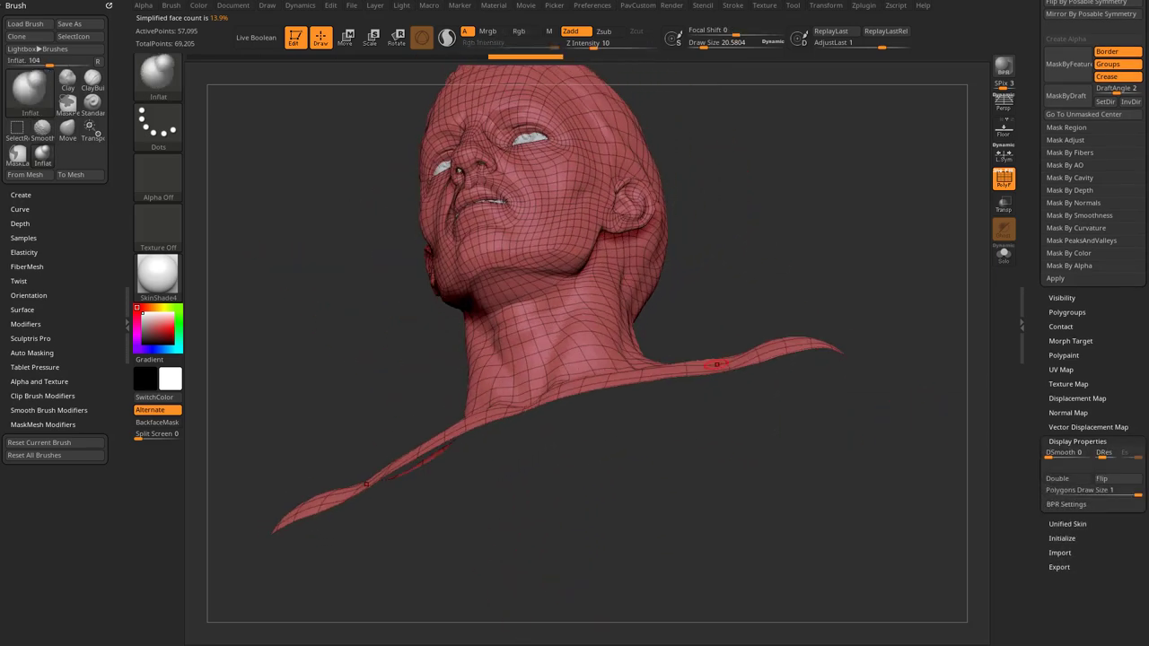
click(1067, 478)
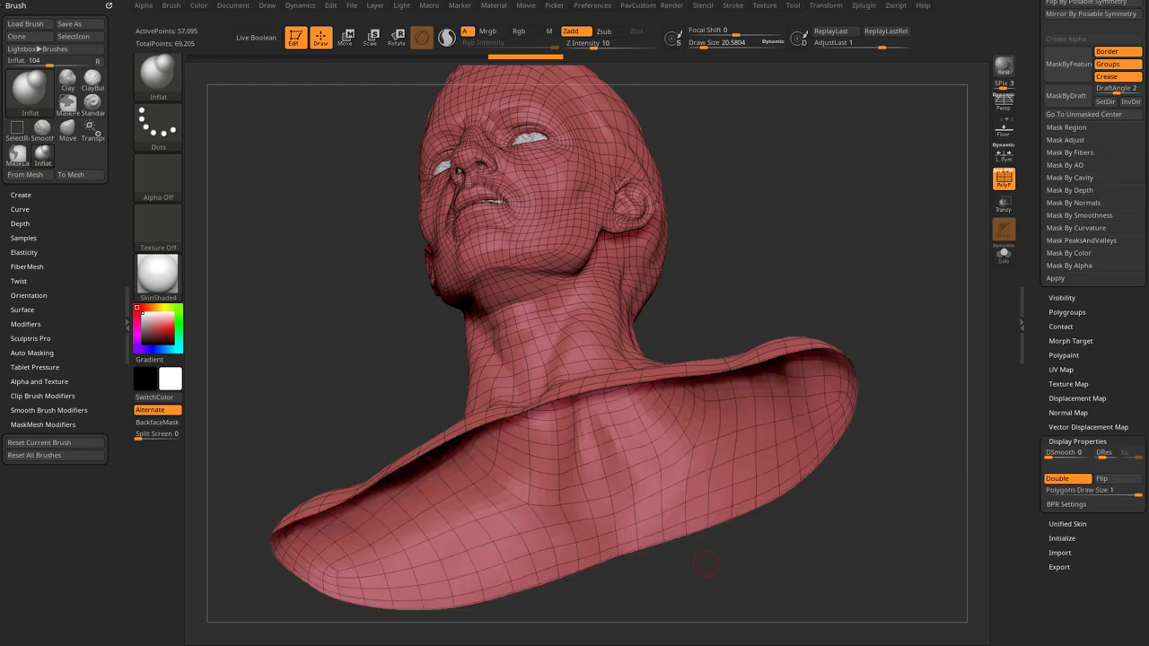
drag(921, 279, 912, 409)
drag(808, 538, 722, 367)
drag(799, 377, 875, 548)
Try Proxy Pose on the head with a Reduction Amount of 0.93374 and Freeze Border off, and undo the conversion.
drag(1037, 292, 1038, 584)
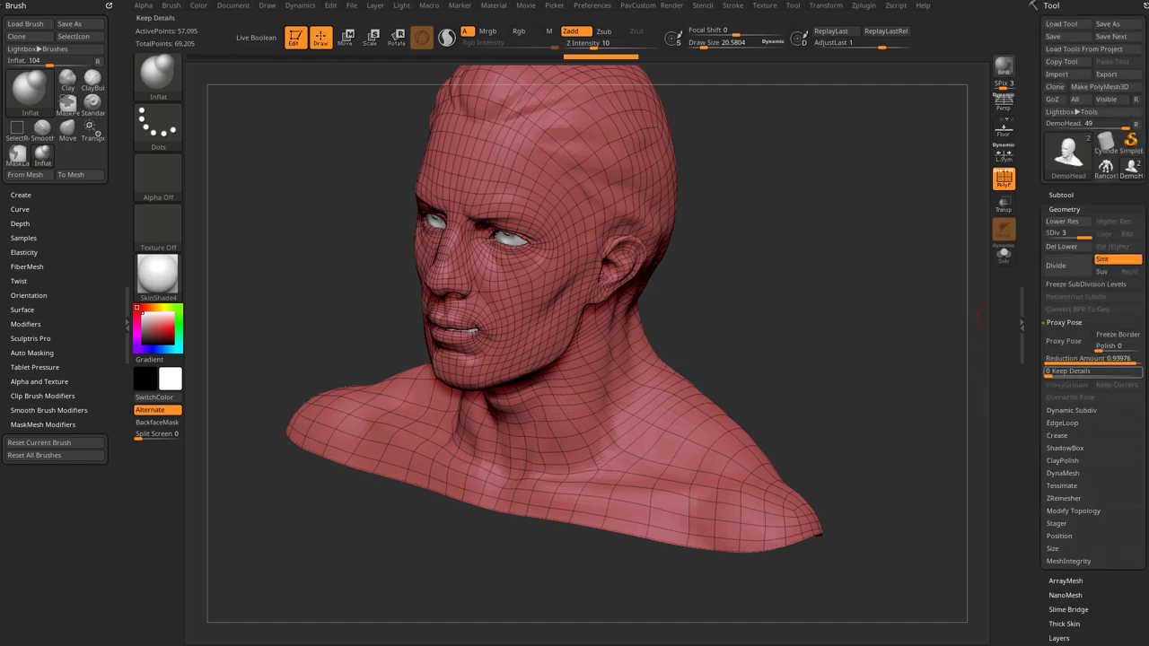
mouse_move(1133, 360)
mouse_down()
mouse_move(1109, 360)
mouse_move(1134, 359)
mouse_up()
key(ctrl+z)
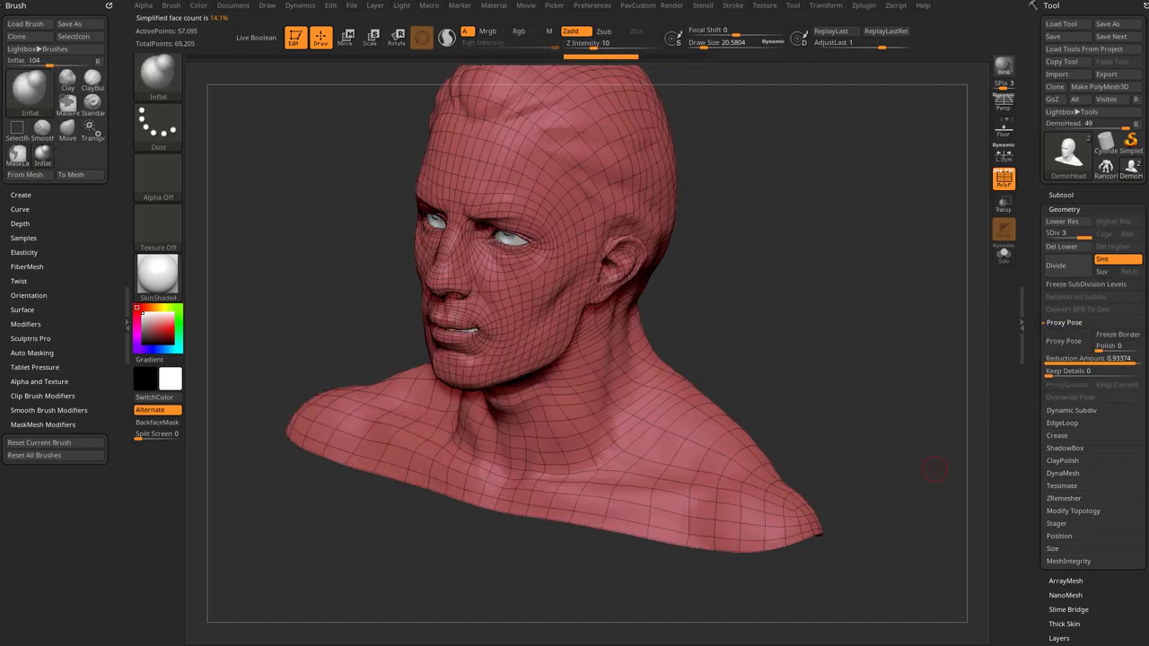
Turn on Freeze Border and convert the head to a Proxy Pose mesh with a Reduction Amount of 0.50607.
click(1118, 334)
drag(1058, 359, 1134, 359)
key(ctrl+shift+z)
Take a look at the creature sculpt and return to the demo head's proxy.
click(1105, 168)
mouse_move(918, 428)
alt+mouse_down()
mouse_move(920, 516)
mouse_move(901, 398)
mouse_move(902, 448)
mouse_move(935, 395)
alt+mouse_up()
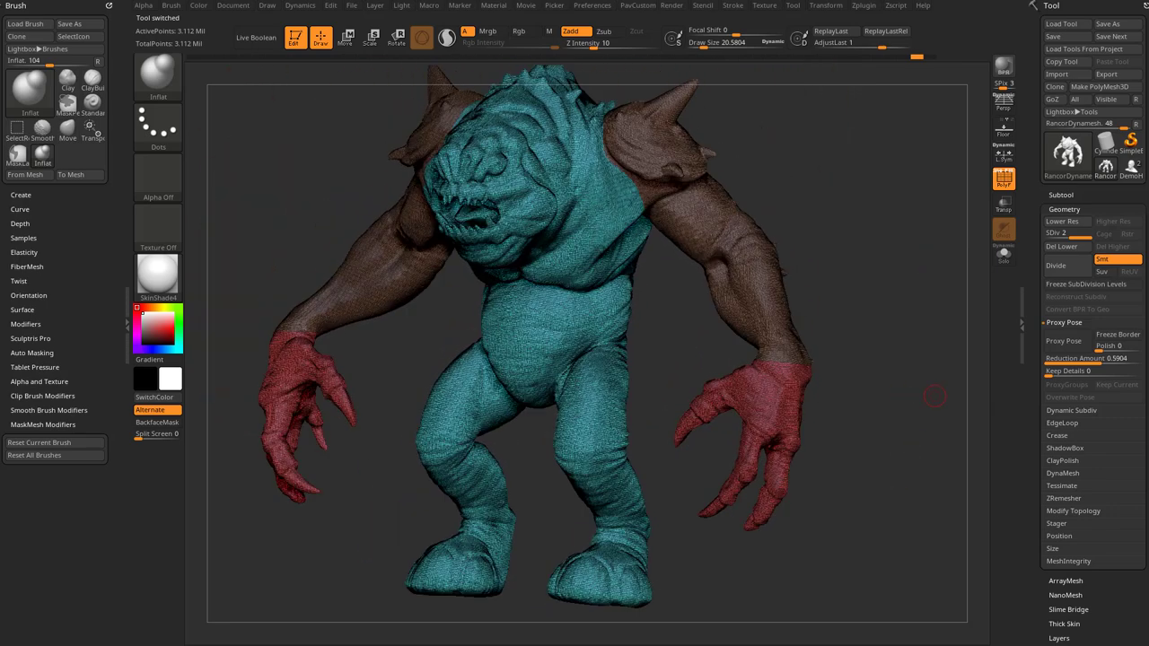
click(1130, 167)
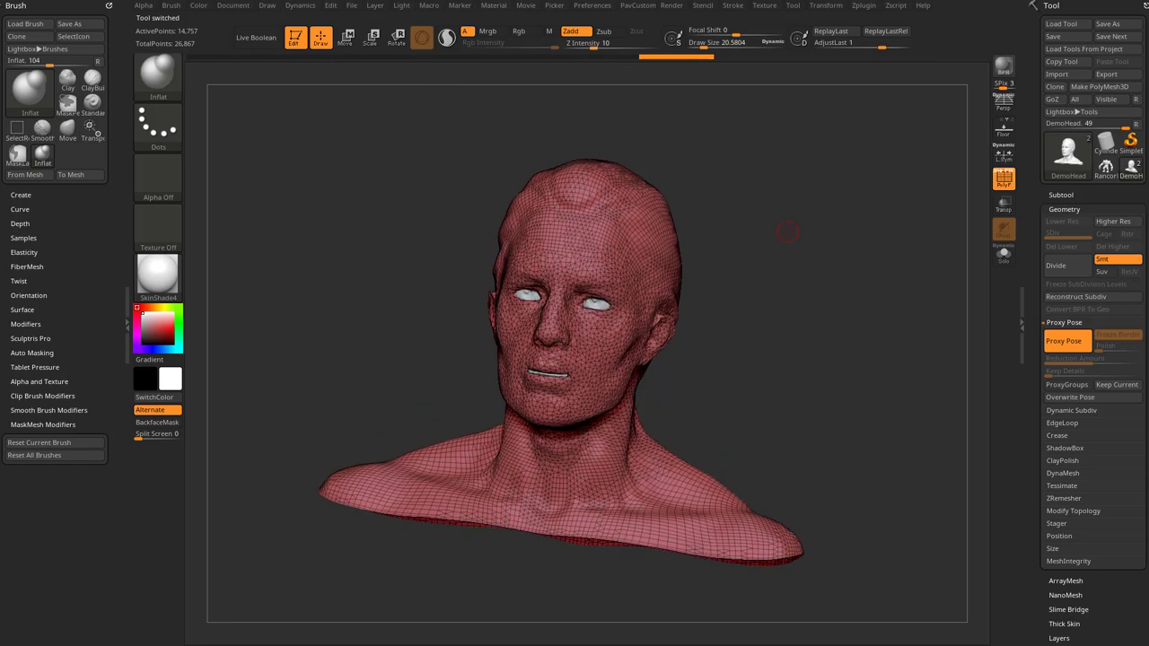
Reshape the upper part of the proxy head with the Move brush at a draw size of about 194.
key(s)
mouse_move(689, 256)
mouse_down()
mouse_move(676, 258)
mouse_move(720, 218)
mouse_up()
key(b)
key(m)
key(v)
drag(853, 286, 824, 288)
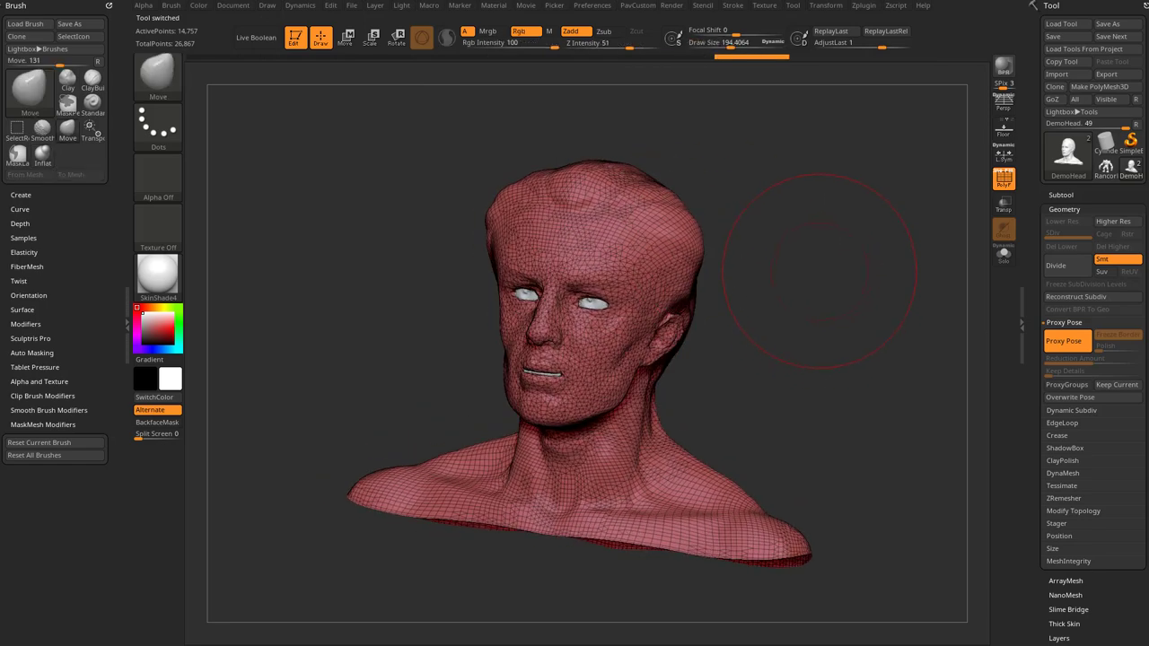
Try the hPolish brush, and sculpt the proxy's head, neck and shoulders with the ClayTubes brush.
key(b)
key(h)
key(p)
drag(841, 200, 723, 206)
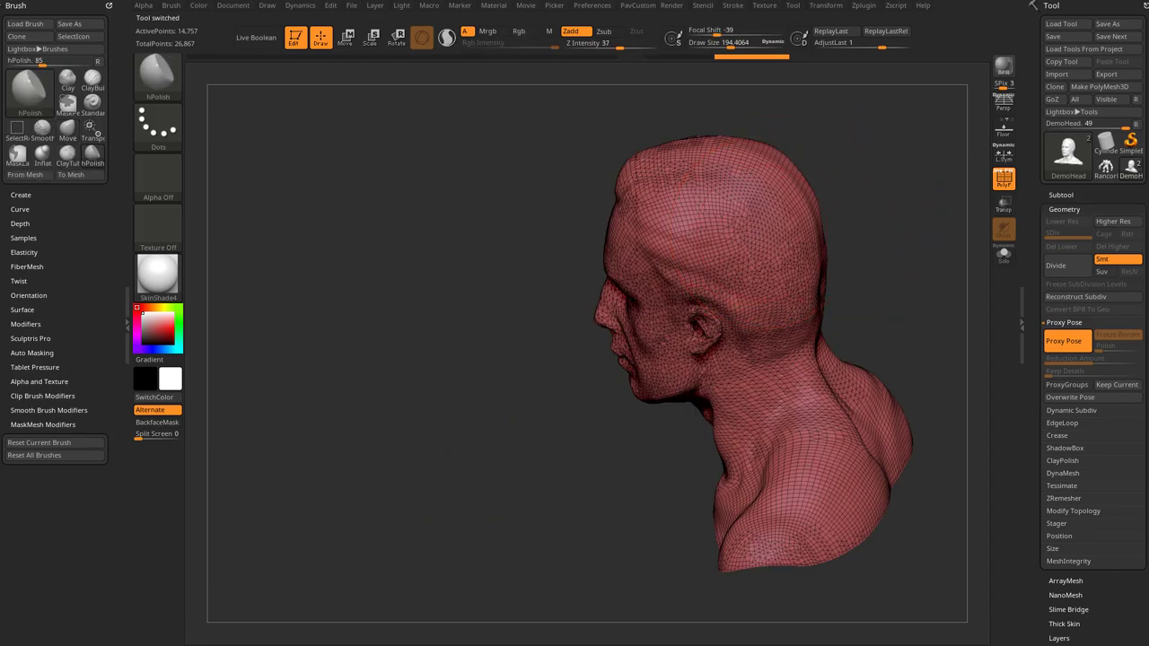
key(b)
key(c)
key(t)
drag(844, 233, 875, 243)
mouse_move(662, 216)
mouse_down()
mouse_move(690, 287)
mouse_move(621, 204)
mouse_up()
mouse_move(817, 260)
mouse_down()
mouse_move(691, 359)
mouse_move(669, 395)
mouse_up()
mouse_move(802, 382)
mouse_down()
mouse_move(781, 431)
mouse_move(813, 476)
mouse_up()
mouse_move(630, 513)
mouse_down()
mouse_move(972, 291)
mouse_move(794, 359)
mouse_up()
drag(687, 404, 686, 502)
drag(790, 422, 848, 386)
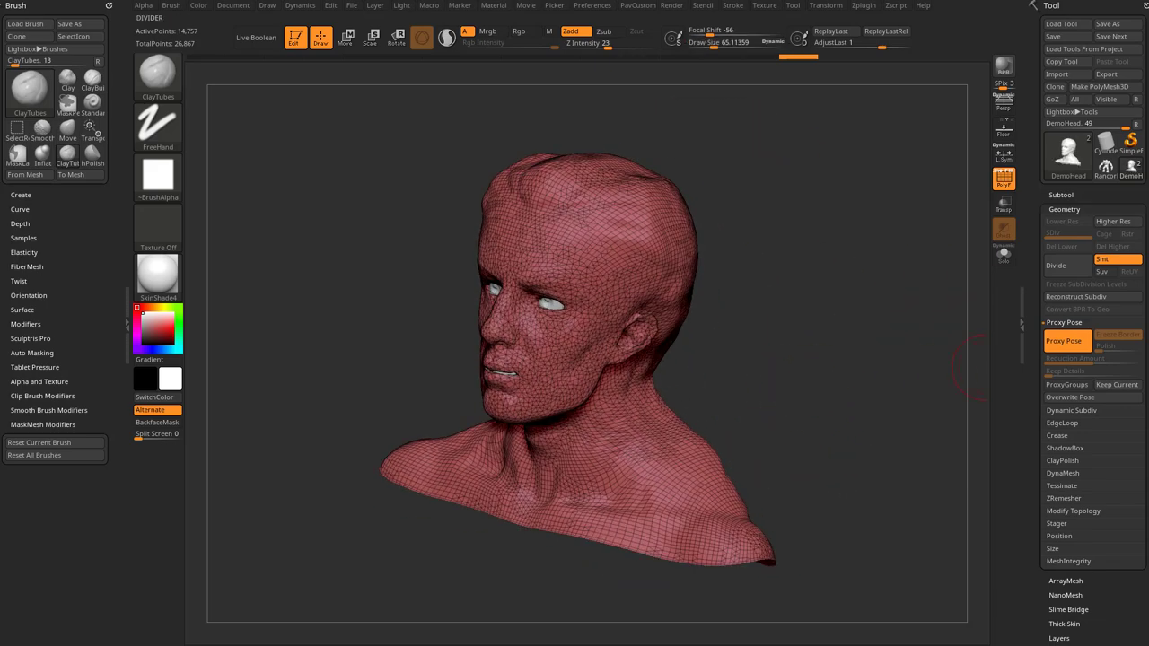
Turn off Proxy Pose to transfer the changes to the original head, and set its subdivision level to 1.
click(1068, 342)
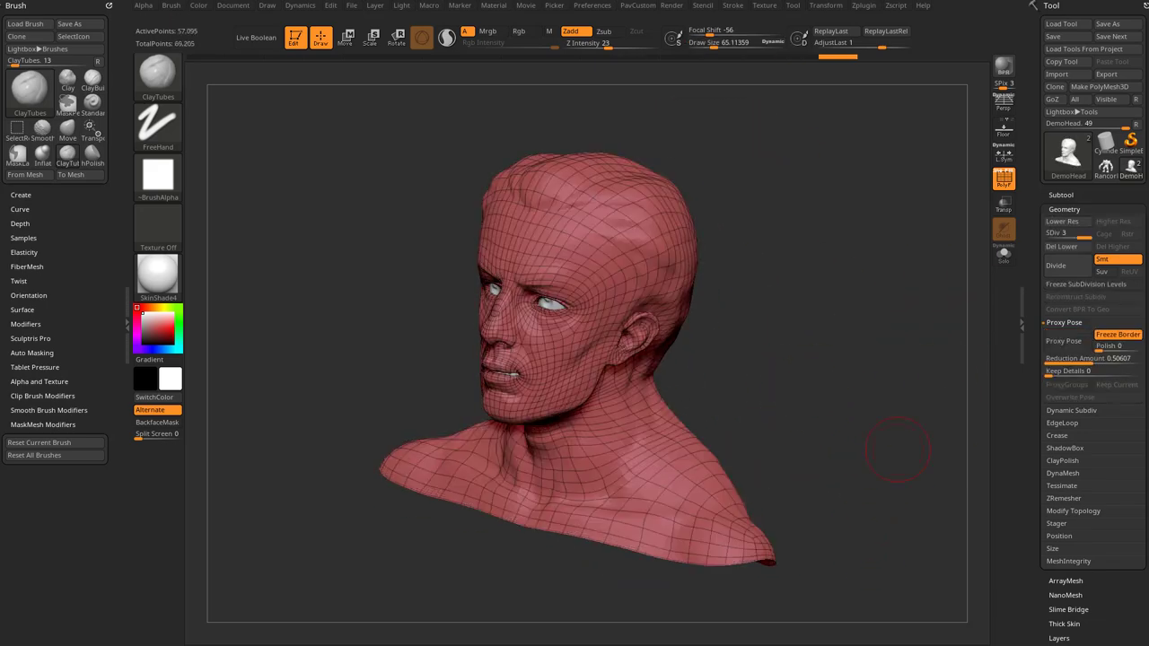
click(1085, 234)
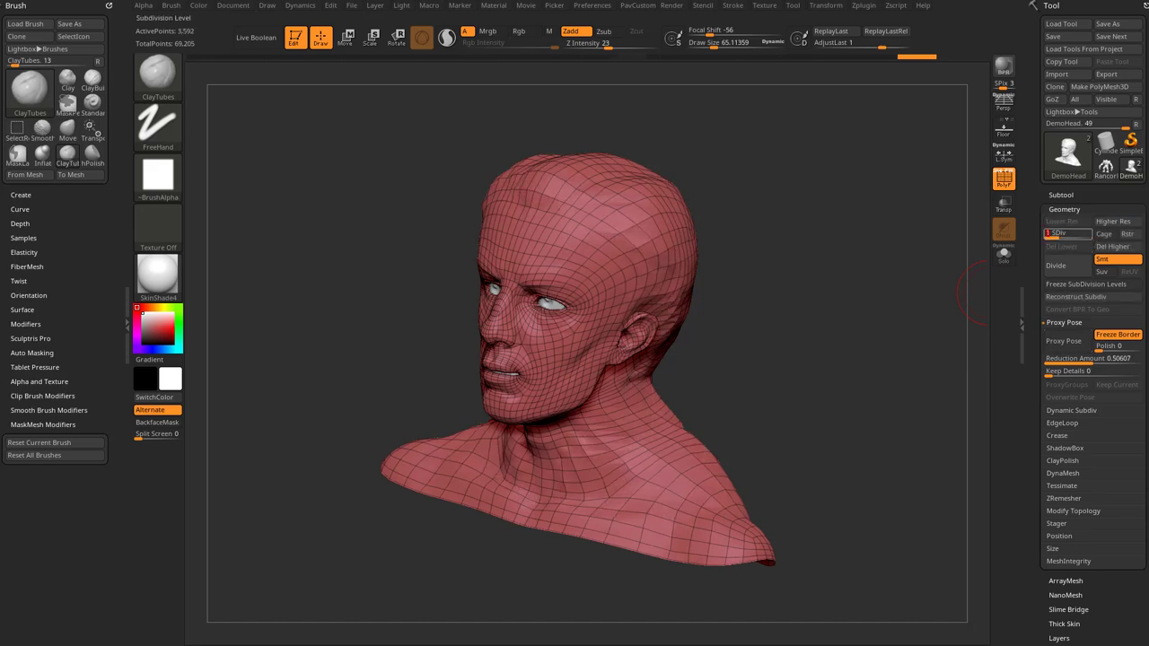
drag(859, 355, 894, 359)
Switch to the creature sculpt, turn on Proxy Pose, set the draw size to 40.96, and face the model from the front.
click(1106, 168)
drag(975, 325, 936, 329)
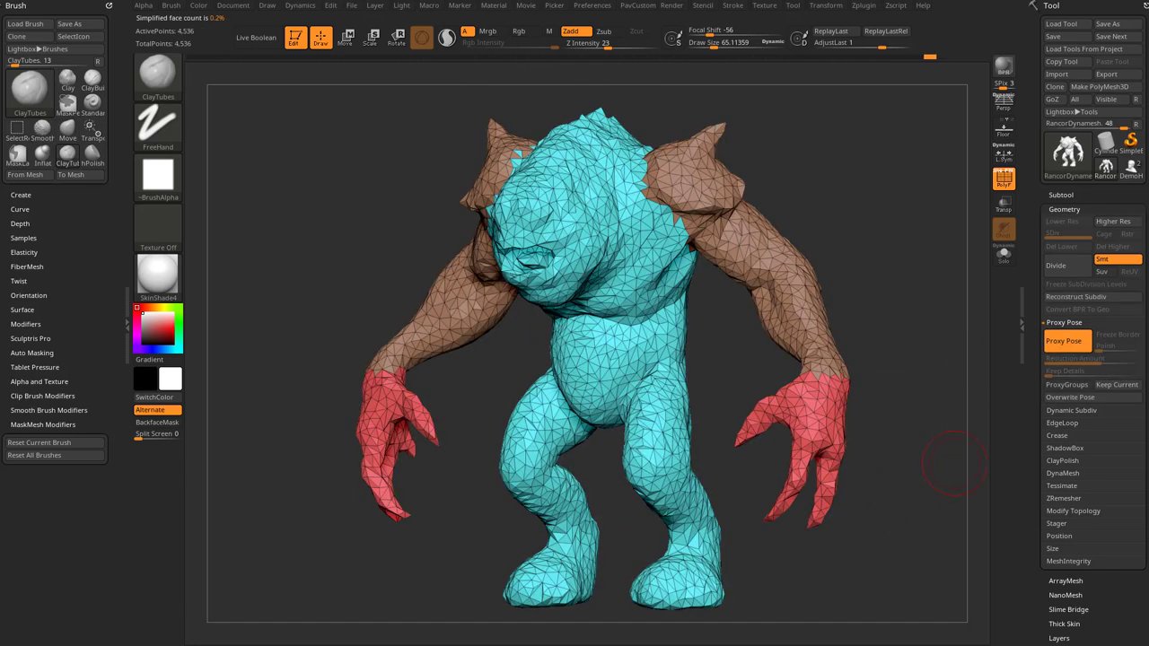
drag(930, 466, 893, 465)
key(s)
drag(922, 306, 917, 306)
mouse_move(917, 310)
shift+mouse_down()
mouse_move(925, 332)
mouse_move(922, 295)
mouse_move(886, 324)
shift+mouse_up()
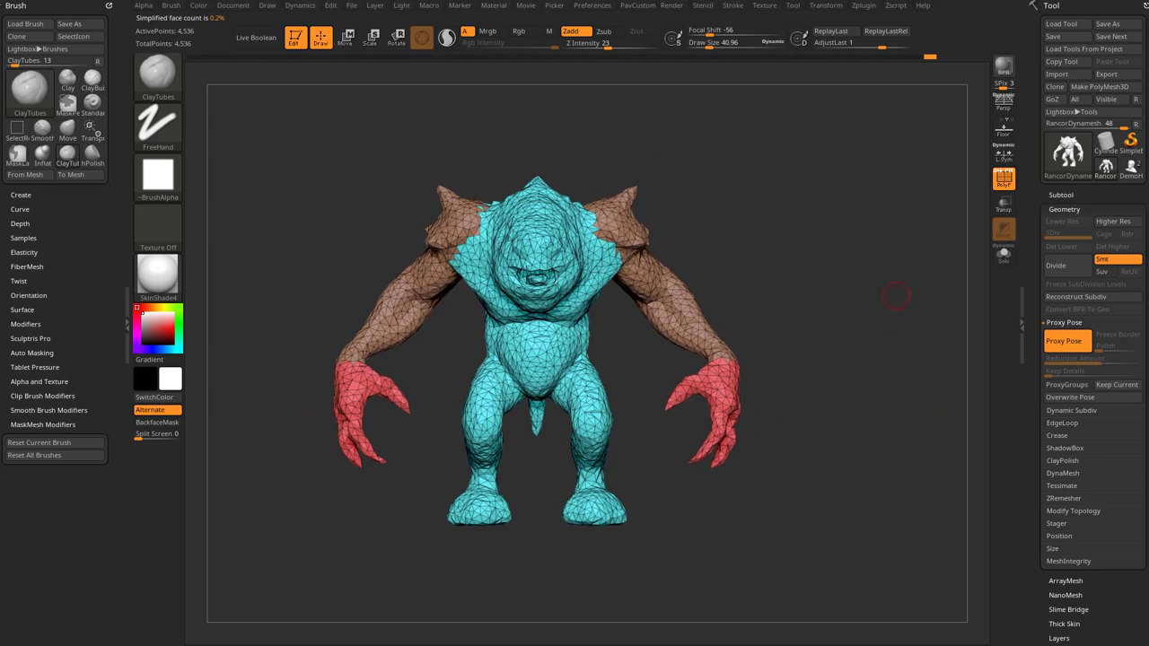
Mask the proxy creature's arms, invert the mask onto the body, and place the transform gizmo at the wrist.
key(ctrl)
mouse_move(770, 275)
ctrl+mouse_down()
mouse_move(600, 146)
mouse_move(609, 271)
mouse_move(790, 520)
mouse_move(739, 280)
ctrl+mouse_up()
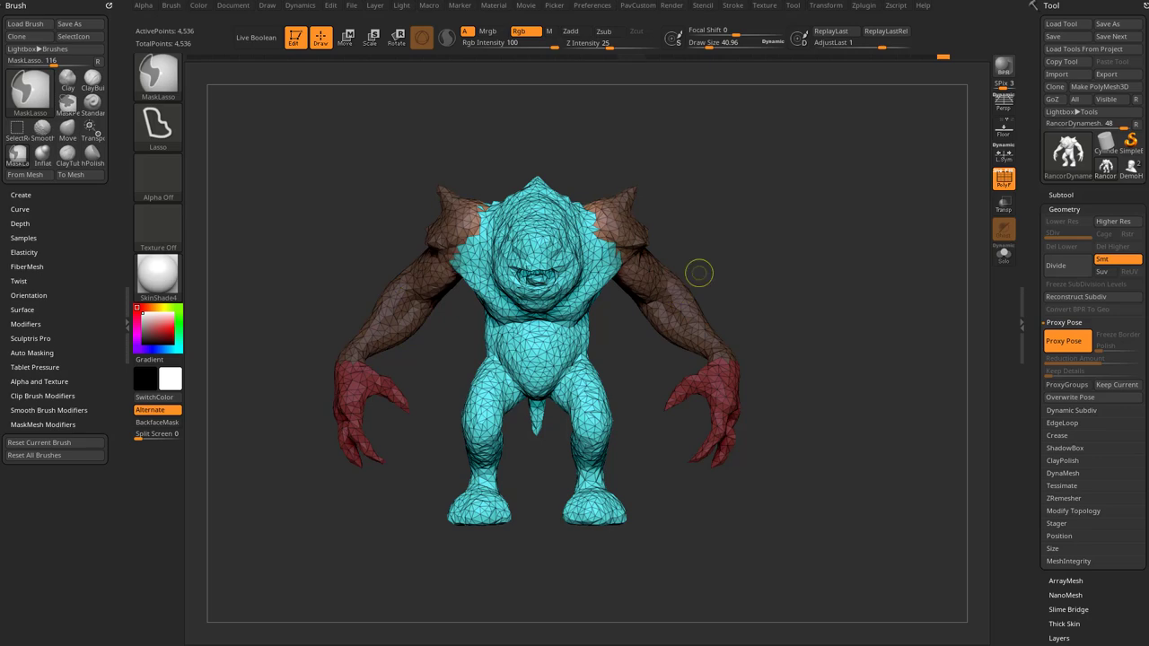
drag(818, 255, 800, 255)
ctrl+click(828, 252)
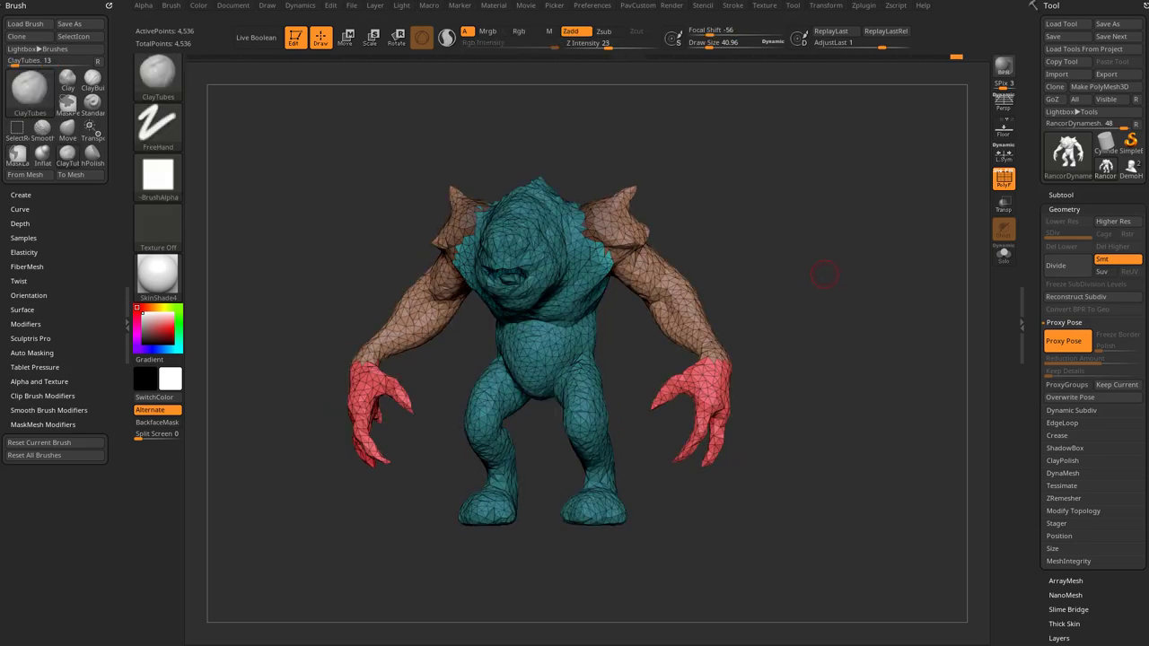
key(w)
mouse_move(709, 171)
mouse_down()
mouse_move(705, 153)
mouse_move(628, 184)
mouse_move(709, 184)
mouse_up()
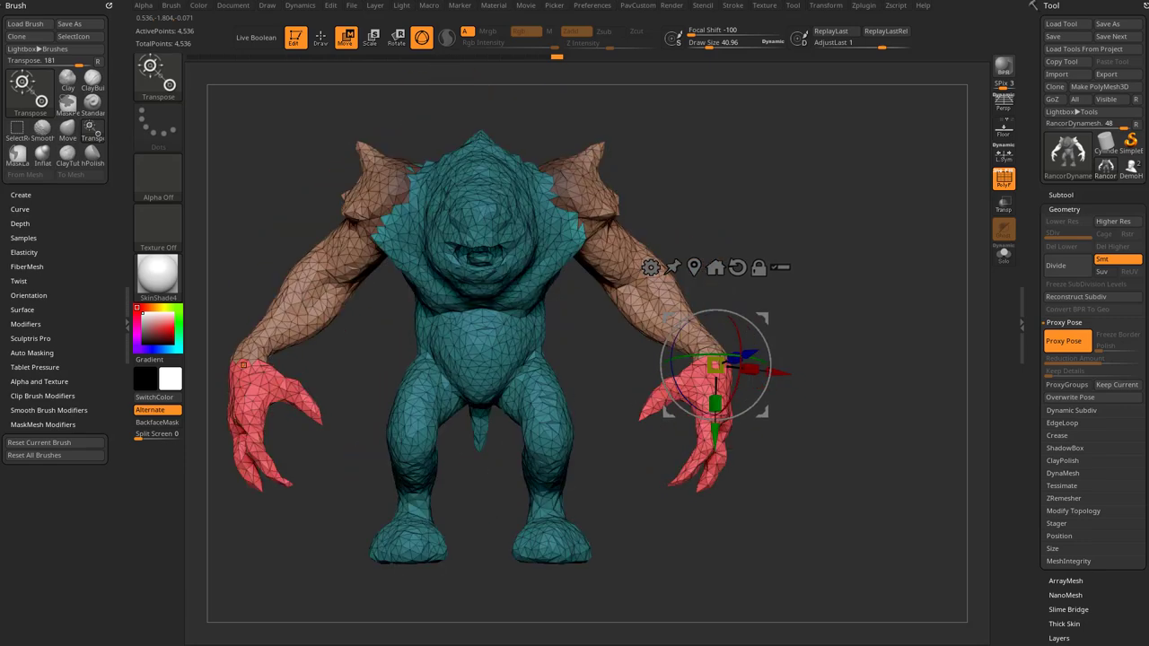
Unmask small patches where the arms meet the torso, and check the X symmetry setting.
mouse_move(808, 216)
ctrl+mouse_down()
mouse_move(839, 247)
mouse_move(841, 277)
mouse_move(551, 104)
mouse_move(790, 282)
mouse_move(660, 409)
mouse_move(619, 566)
mouse_move(808, 539)
mouse_move(664, 538)
ctrl+mouse_up()
ctrl+click(158, 76)
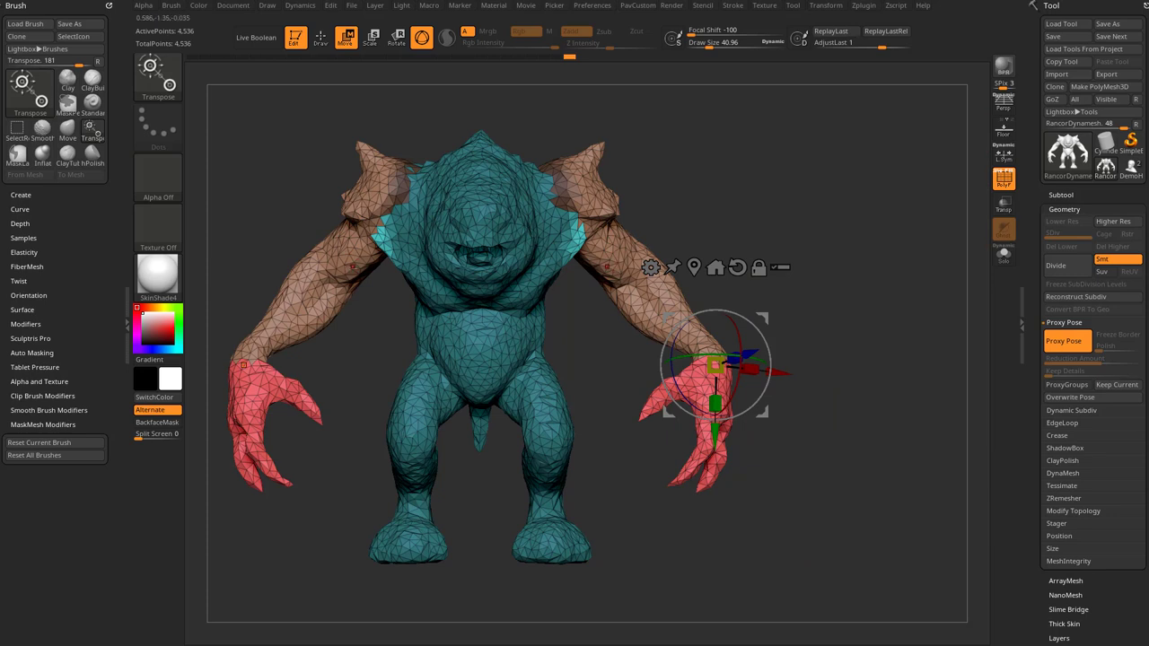
click(830, 5)
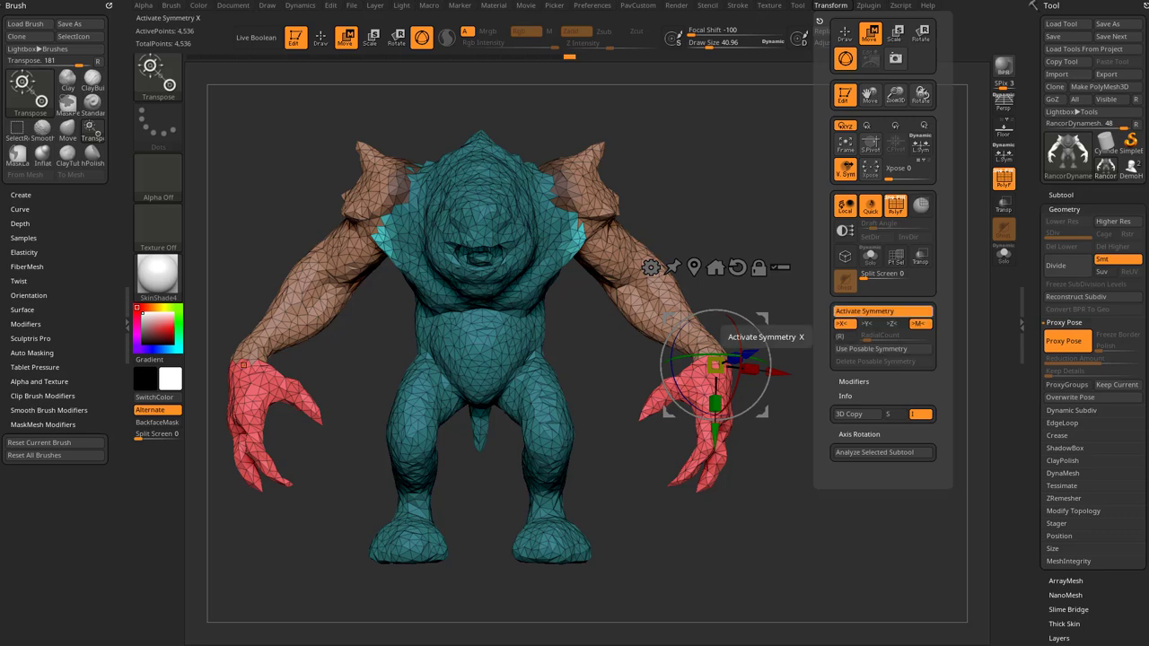
drag(786, 242, 753, 285)
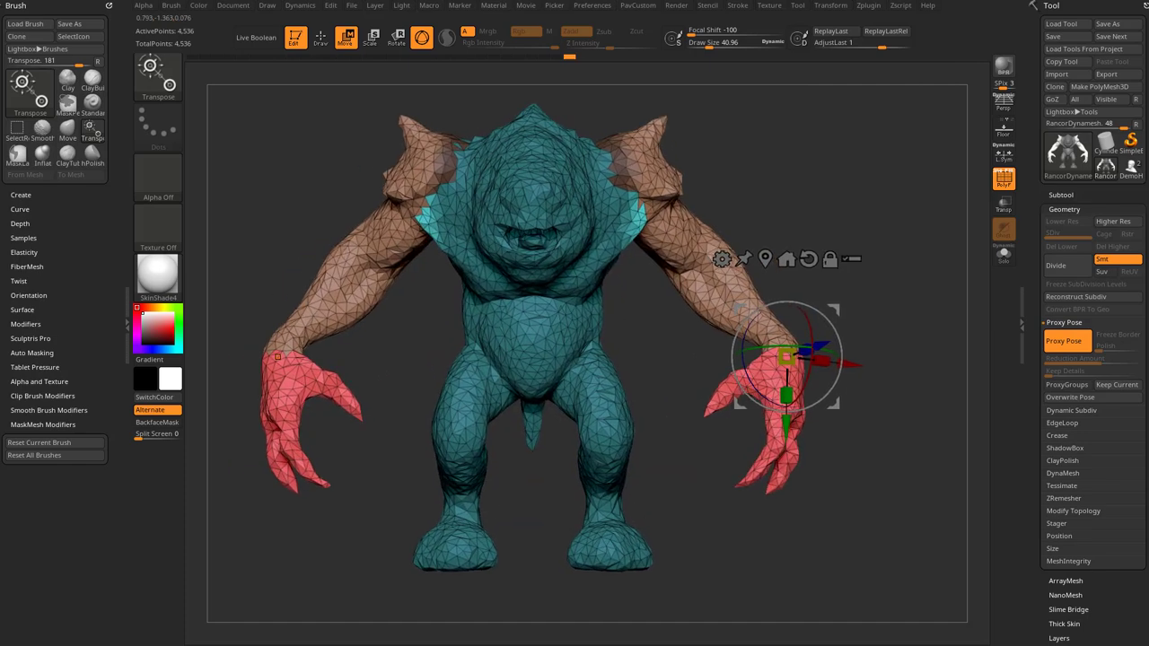
Place the transform gizmo on the creature's shoulder and tilt it to follow the upper arm.
alt+click(666, 178)
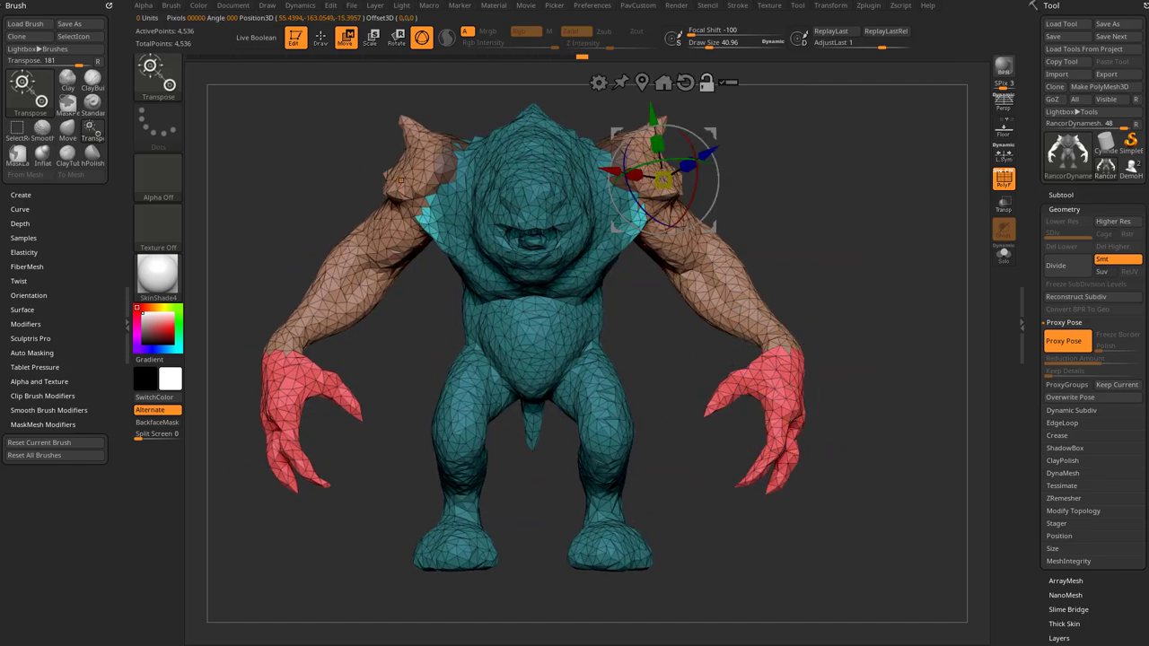
shift+drag(789, 216, 718, 215)
alt+drag(712, 131, 726, 131)
shift+drag(807, 198, 880, 197)
alt+click(749, 274)
alt+click(666, 173)
alt+click(757, 301)
key(ctrl+z)
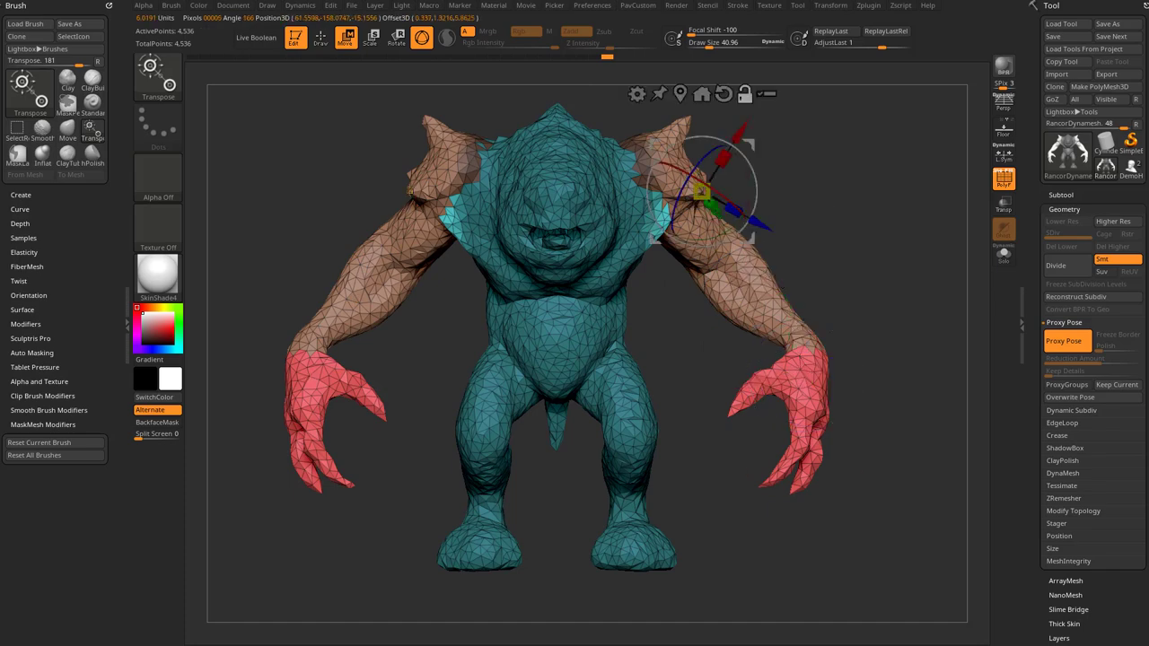
Move the gizmo's pivot up to the centre of the shoulder.
alt+drag(655, 238, 623, 212)
shift+drag(700, 332, 601, 332)
alt+drag(624, 212, 658, 215)
shift+drag(539, 341, 651, 341)
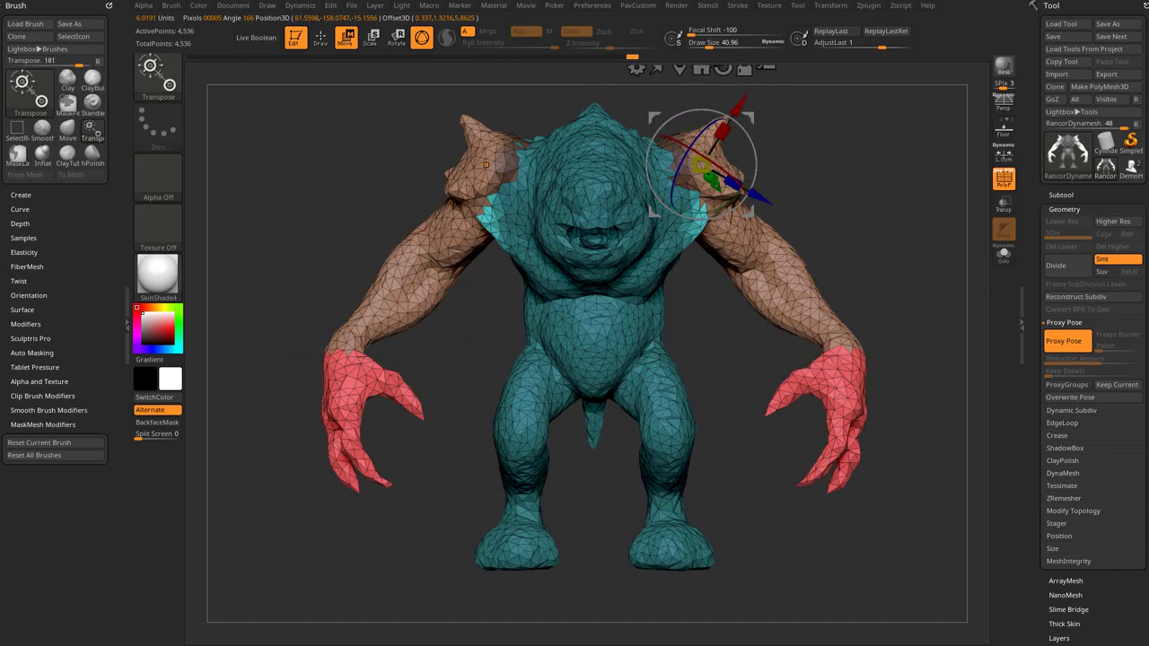
Try raising both arms by rotating them about the shoulder gizmo, and undo the rotation.
drag(741, 200, 754, 179)
drag(709, 251, 702, 250)
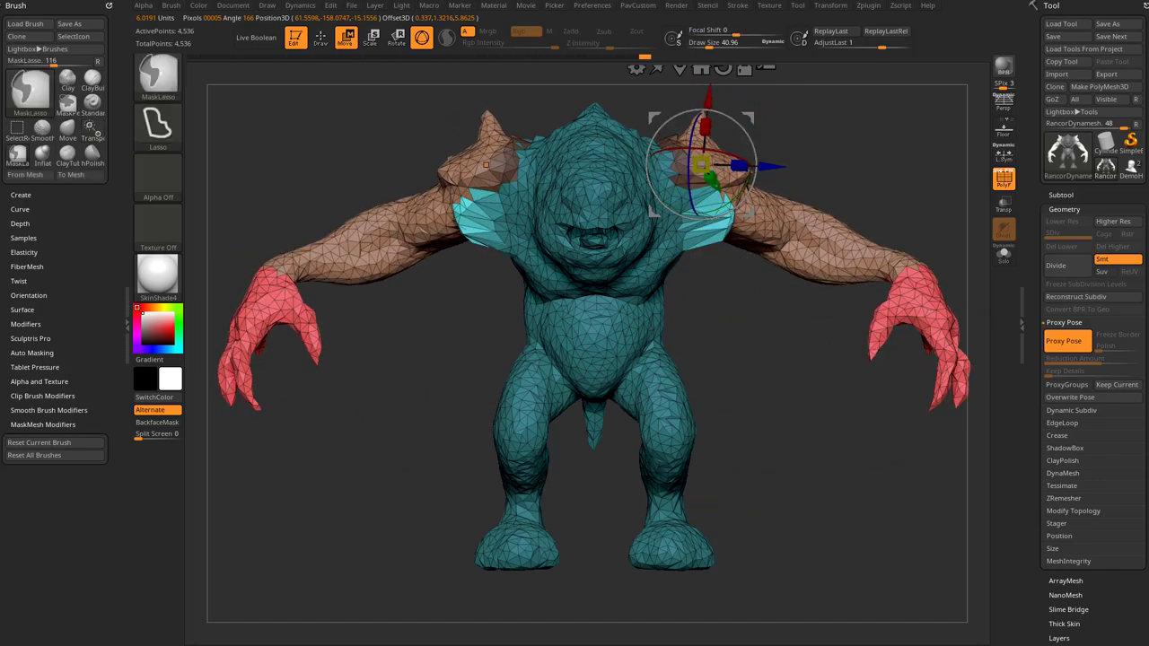
key(ctrl+z)
key(ctrl+z)
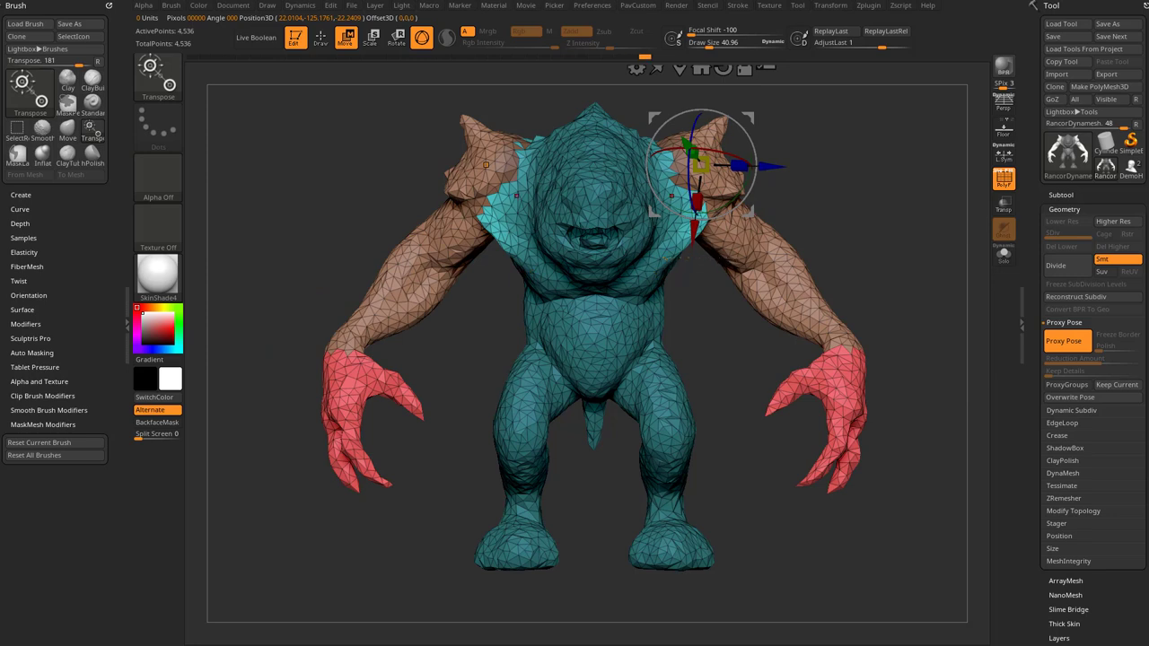
Bring up the Masking options, try another arm adjustment from the shoulder, and undo it.
drag(1037, 610, 1038, 211)
drag(740, 203, 713, 244)
key(ctrl+z)
alt+drag(853, 503, 660, 561)
drag(772, 547, 740, 550)
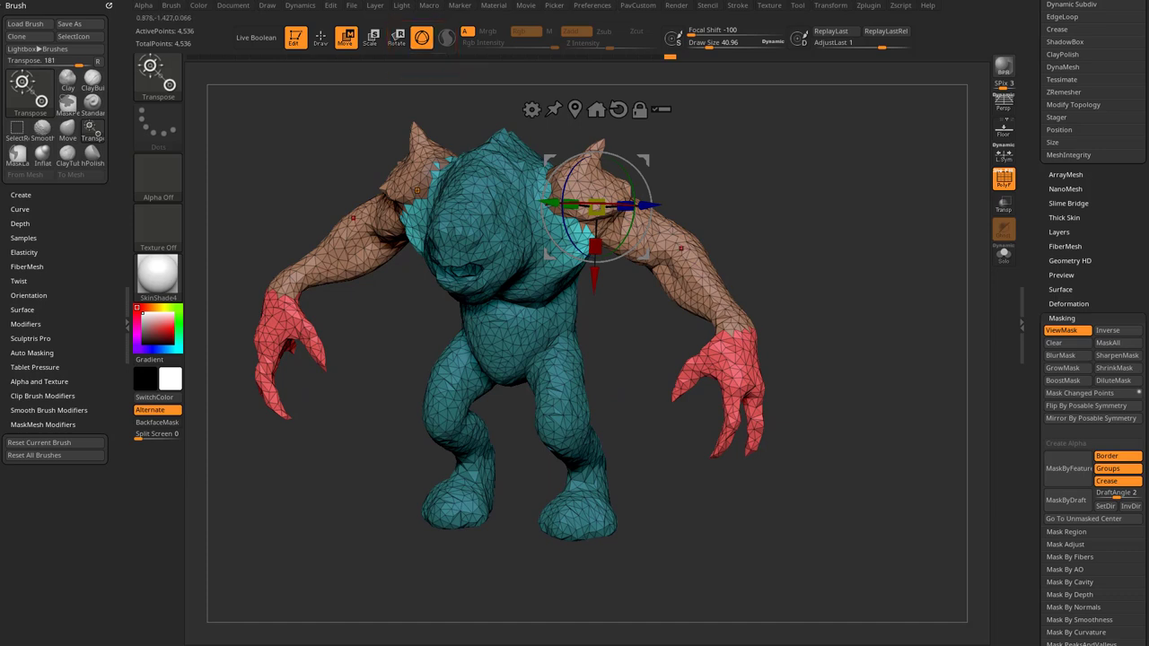
alt+drag(635, 341, 648, 377)
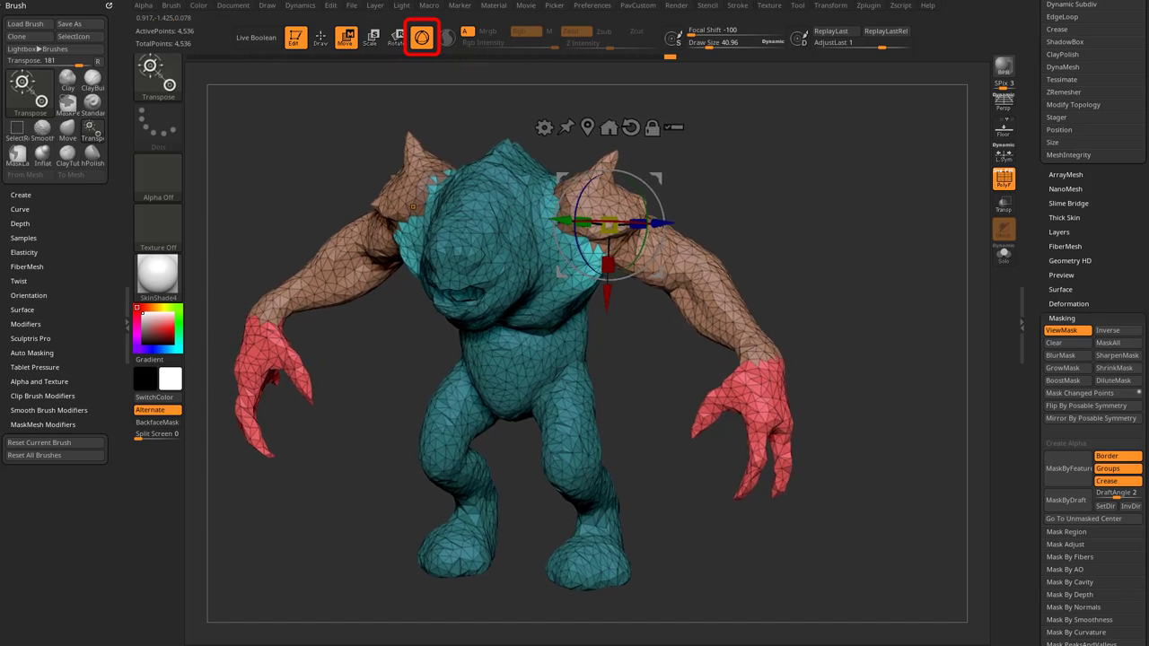
Replace the gizmo with a Transpose line running from the shoulder to the elbow, about 51 units long.
key(y)
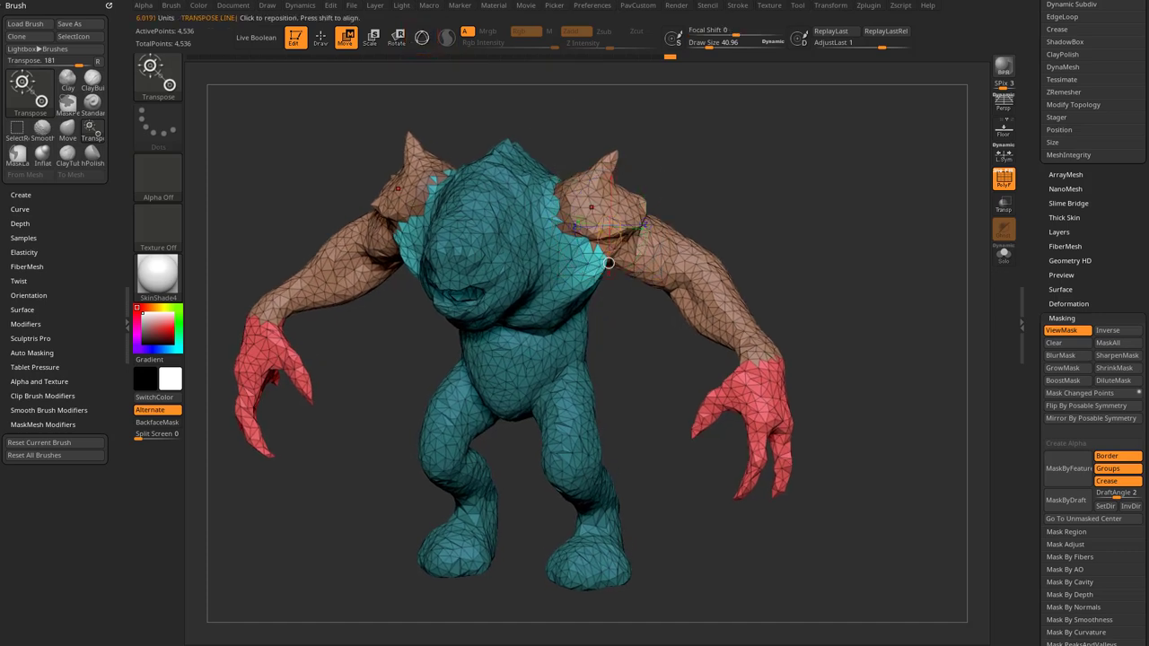
drag(606, 202, 760, 332)
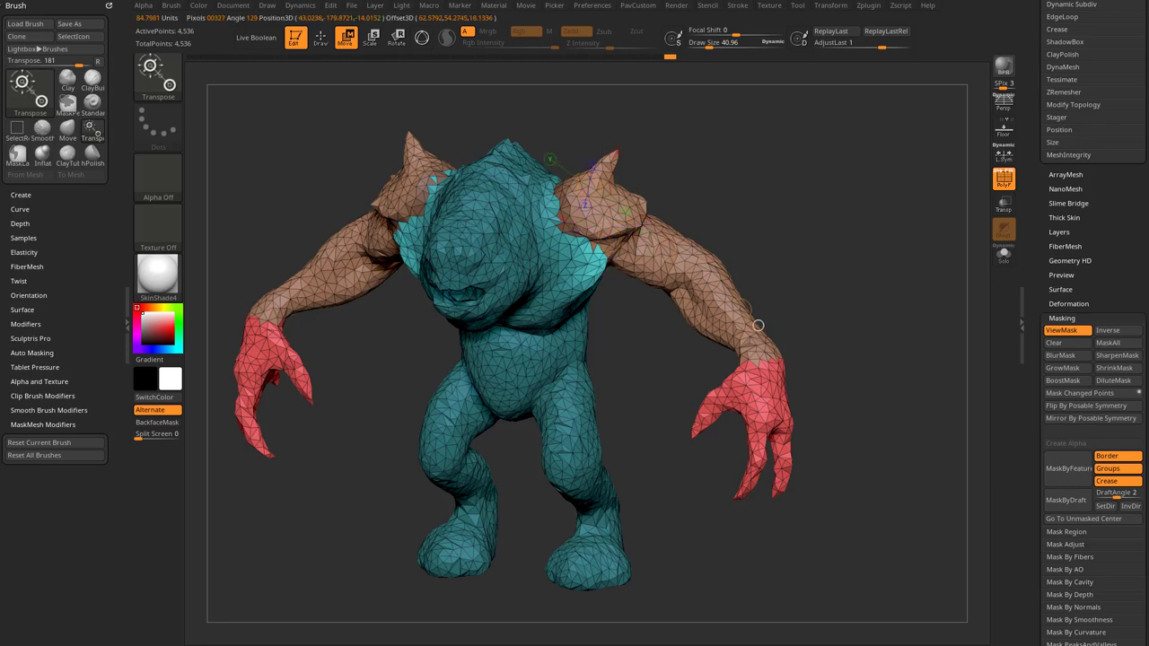
shift+right_drag(703, 276, 663, 279)
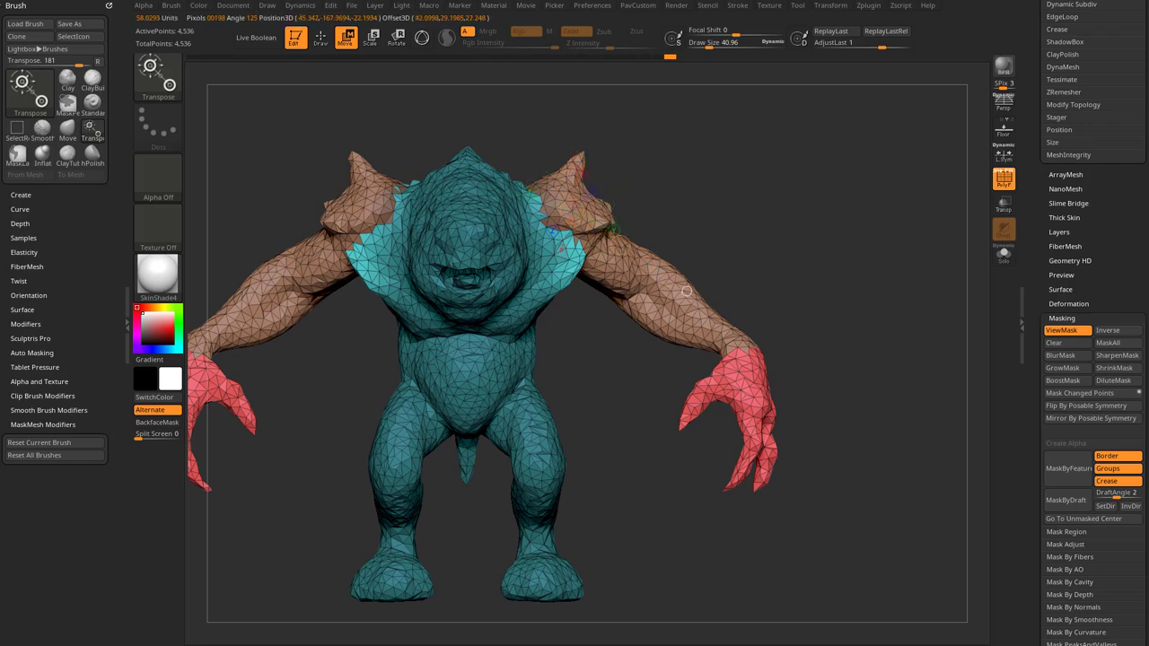
mouse_move(664, 288)
right_down()
mouse_move(661, 303)
mouse_move(679, 294)
right_up()
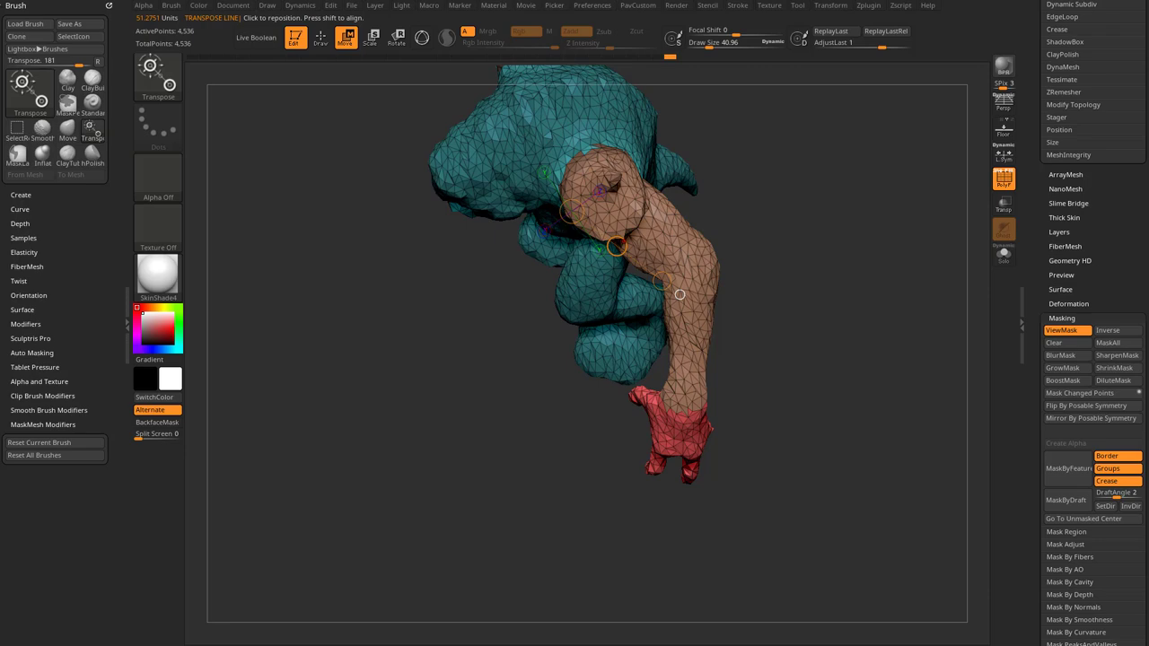
right_drag(710, 282, 696, 277)
click(680, 262)
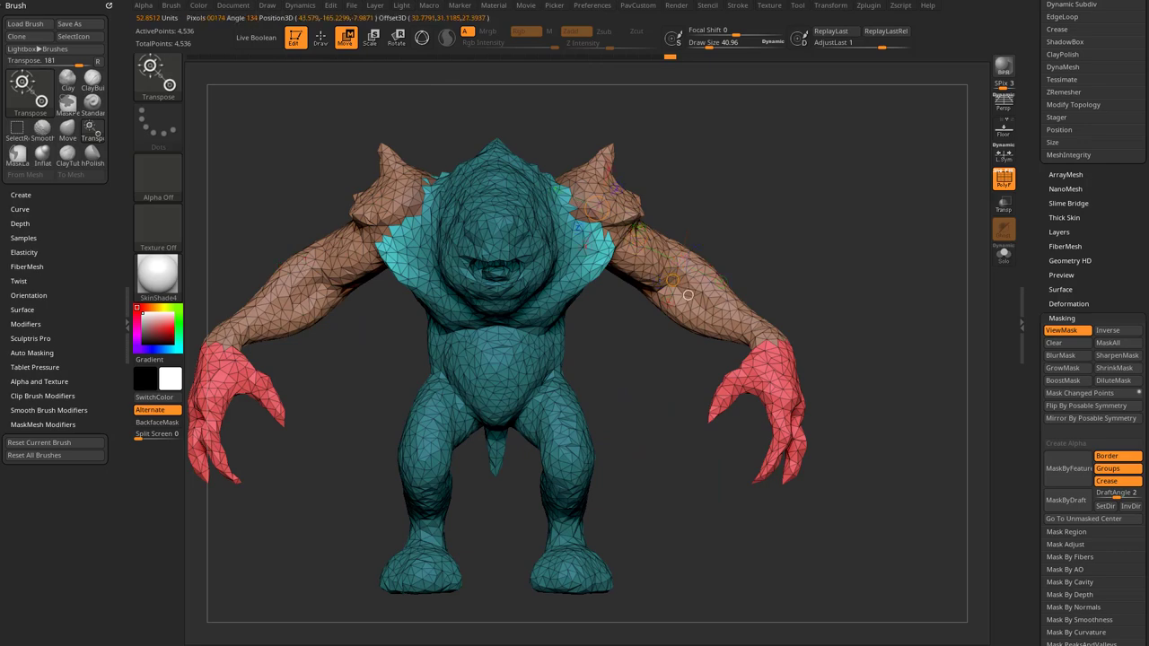
right_drag(689, 289, 684, 315)
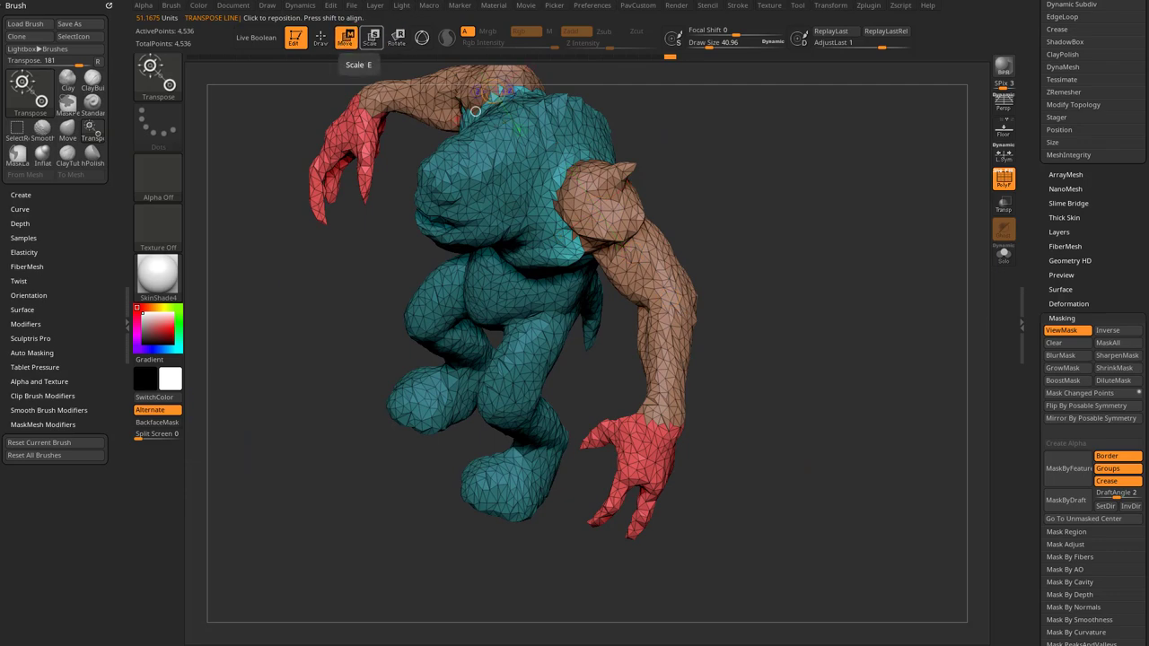
Try stretching and shrinking both arms with the Transpose line in Move mode, and undo the changes.
right_drag(362, 153, 307, 228)
key(w)
mouse_move(689, 228)
mouse_down()
mouse_move(725, 261)
mouse_move(634, 178)
mouse_move(639, 199)
mouse_move(636, 185)
mouse_move(720, 269)
mouse_up()
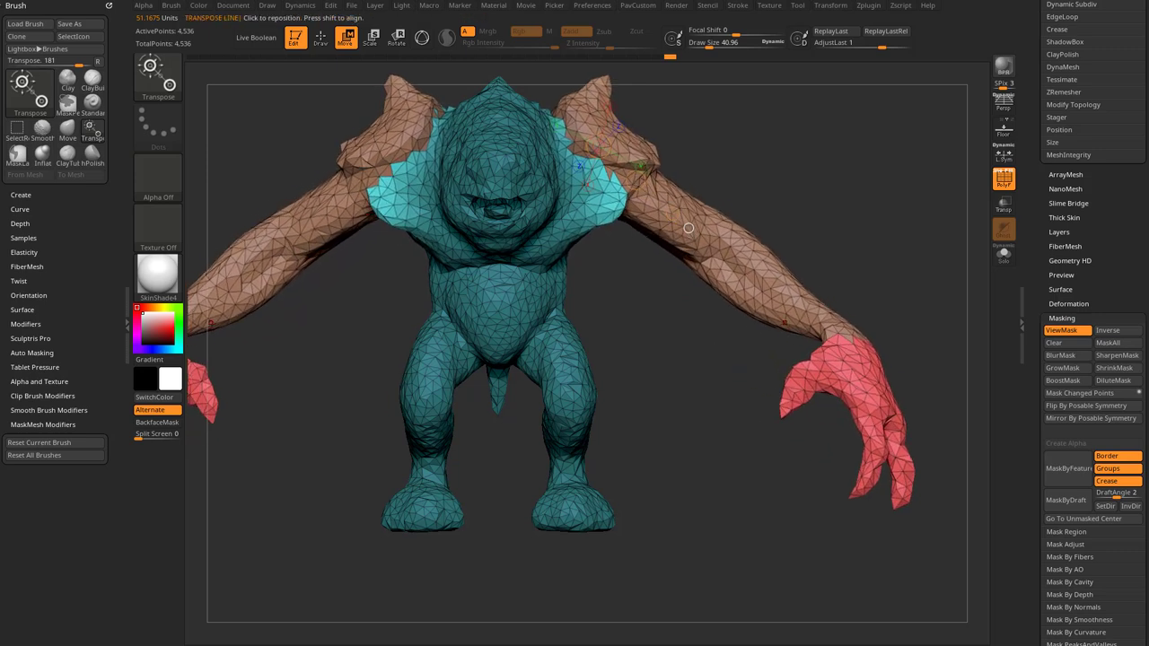
key(ctrl+z)
key(ctrl+z)
key(ctrl+z)
key(ctrl+z)
key(ctrl+z)
key(ctrl+z)
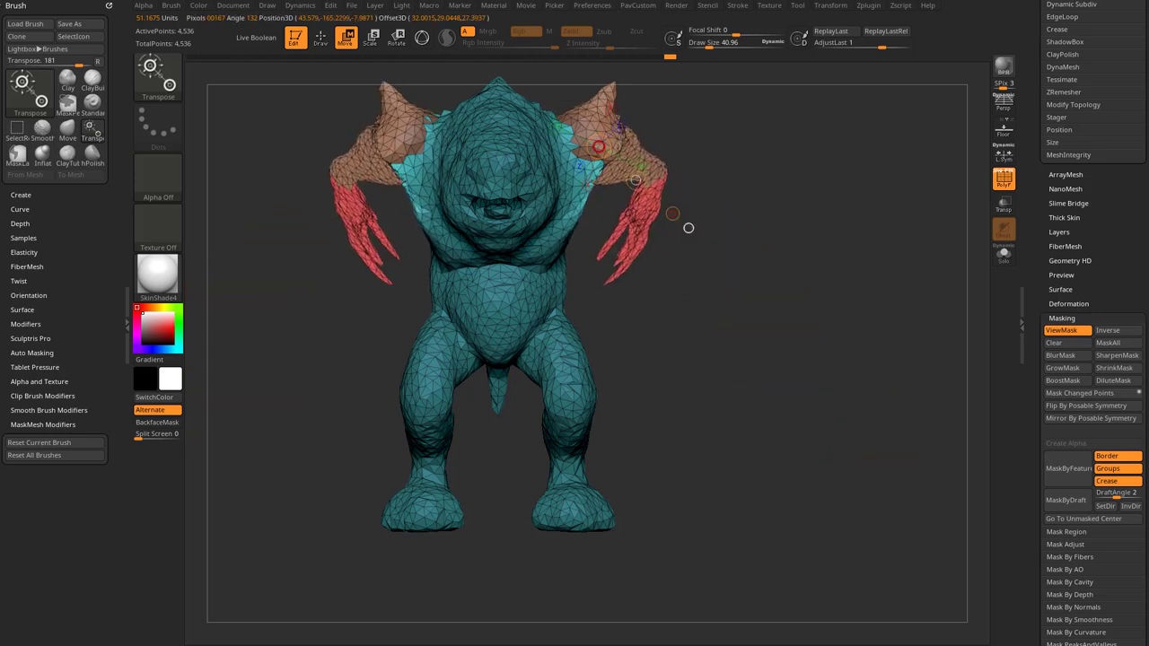
key(ctrl+shift+z)
Try the Transpose line's Scale mode on the arms, and undo each attempt.
alt+right_drag(688, 228, 655, 266)
key(e)
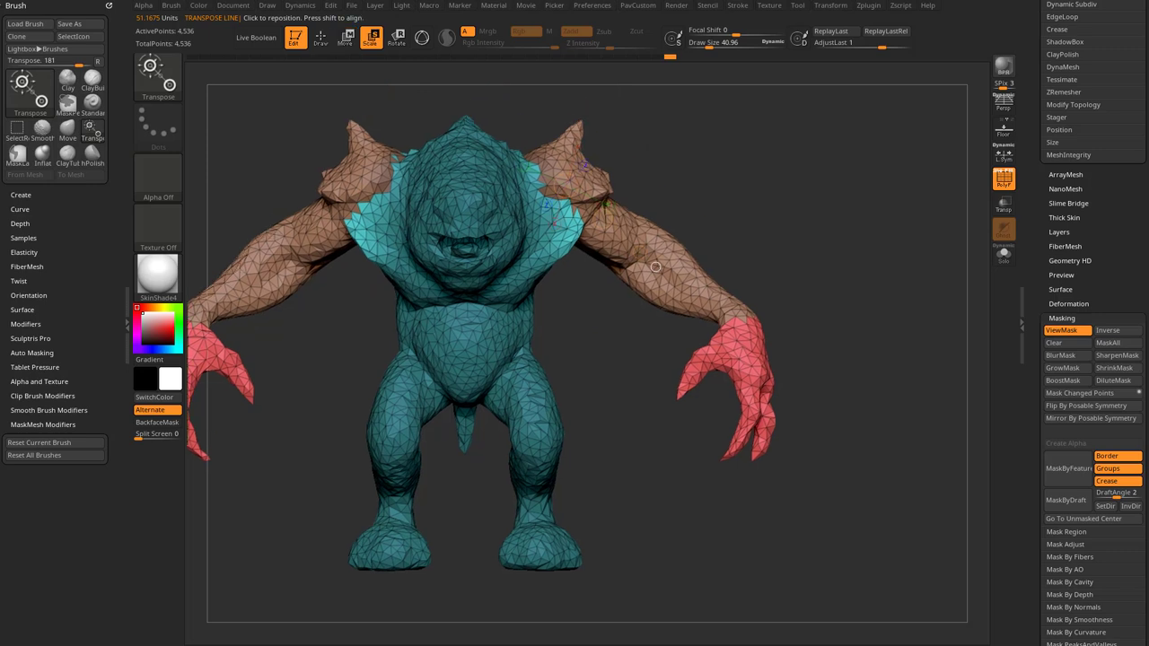
mouse_move(639, 252)
mouse_down()
mouse_move(696, 301)
mouse_move(640, 253)
mouse_up()
key(ctrl+z)
drag(561, 182, 566, 186)
key(ctrl+z)
alt+right_drag(549, 171, 593, 187)
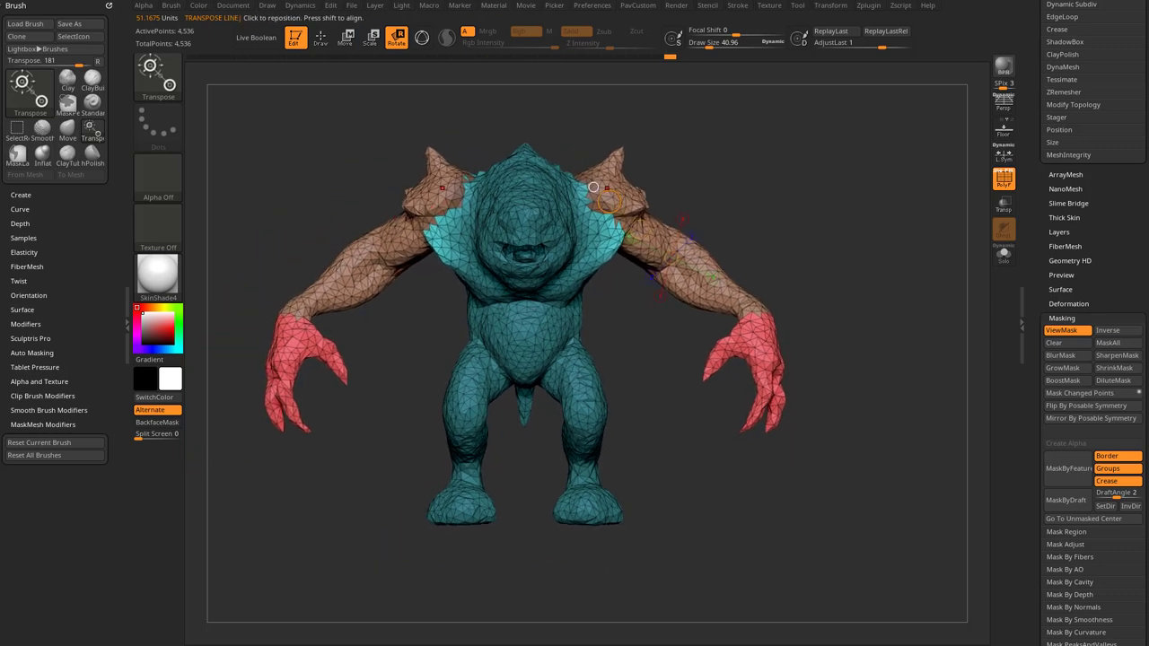
Realign the Transpose line's far end with the elbow and return it to Move mode.
drag(593, 187, 678, 275)
right_drag(677, 274, 661, 314)
key(w)
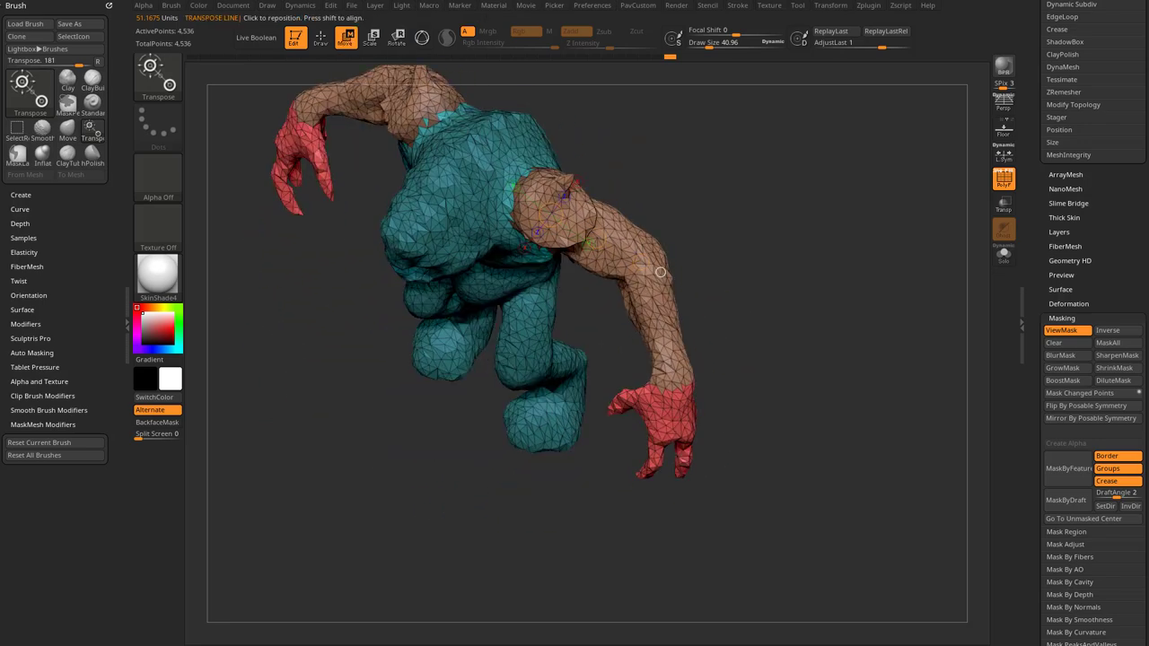
right_drag(661, 272, 640, 272)
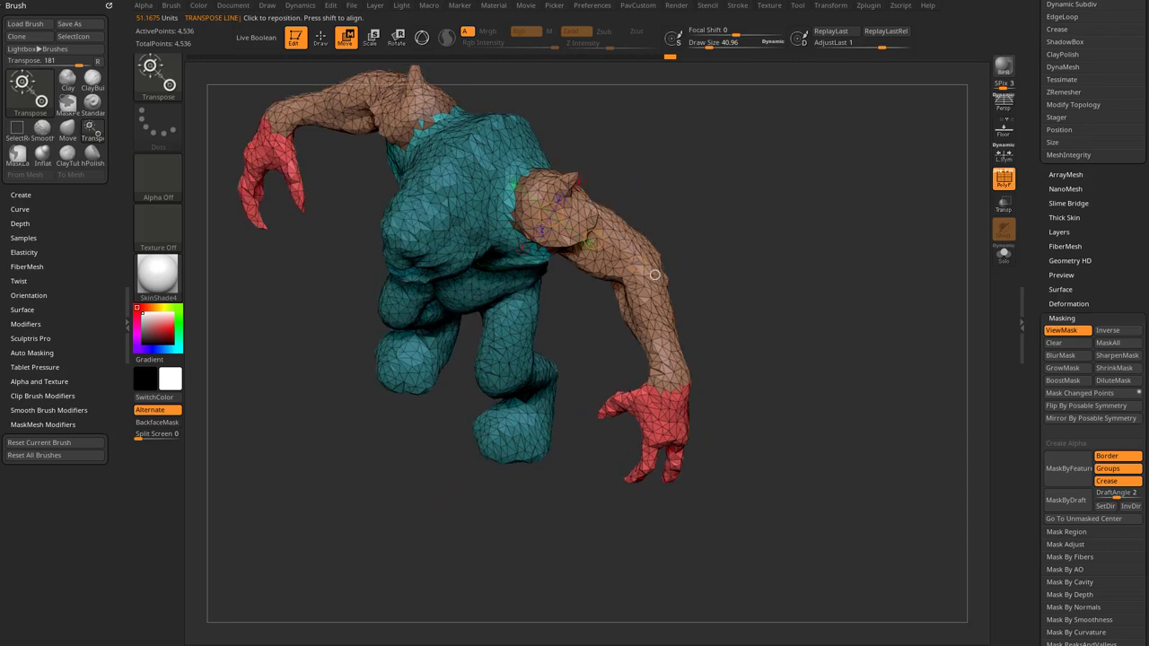
Switch back to the gizmo and extend the mask over the shoulders and upper arms, leaving the forearms and hands unmasked.
key(y)
mouse_move(686, 336)
right_down()
mouse_move(695, 278)
mouse_move(709, 301)
right_up()
mouse_move(712, 351)
ctrl+mouse_down()
mouse_move(712, 331)
mouse_move(637, 268)
mouse_move(583, 299)
mouse_move(603, 336)
ctrl+mouse_up()
mouse_move(752, 284)
ctrl+mouse_down()
mouse_move(738, 300)
mouse_move(663, 246)
ctrl+mouse_up()
key(ctrl+h)
mouse_move(705, 324)
ctrl+mouse_down()
mouse_move(707, 295)
mouse_move(635, 257)
mouse_move(590, 297)
mouse_move(551, 544)
mouse_move(745, 440)
mouse_move(750, 417)
mouse_move(807, 408)
mouse_move(781, 422)
mouse_move(624, 399)
ctrl+mouse_up()
key(ctrl+h)
key(ctrl+h)
ctrl+click(781, 422)
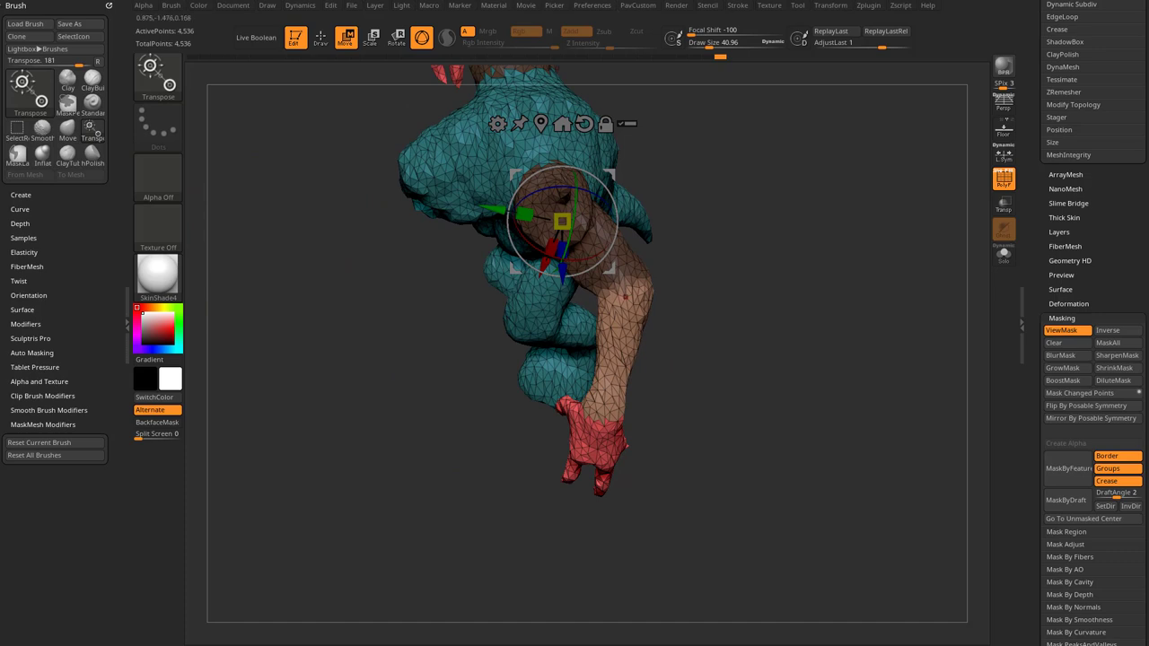
Move the gizmo to the elbow and align it with the forearm.
alt+click(550, 211)
alt+drag(625, 285, 662, 343)
drag(718, 386, 817, 391)
alt+drag(662, 343, 644, 343)
drag(763, 386, 655, 386)
Try bending the forearm at the elbow with the gizmo, and undo the bend.
mouse_move(644, 323)
mouse_down()
mouse_move(597, 352)
mouse_move(614, 349)
mouse_up()
key(ctrl+z)
key(ctrl+z)
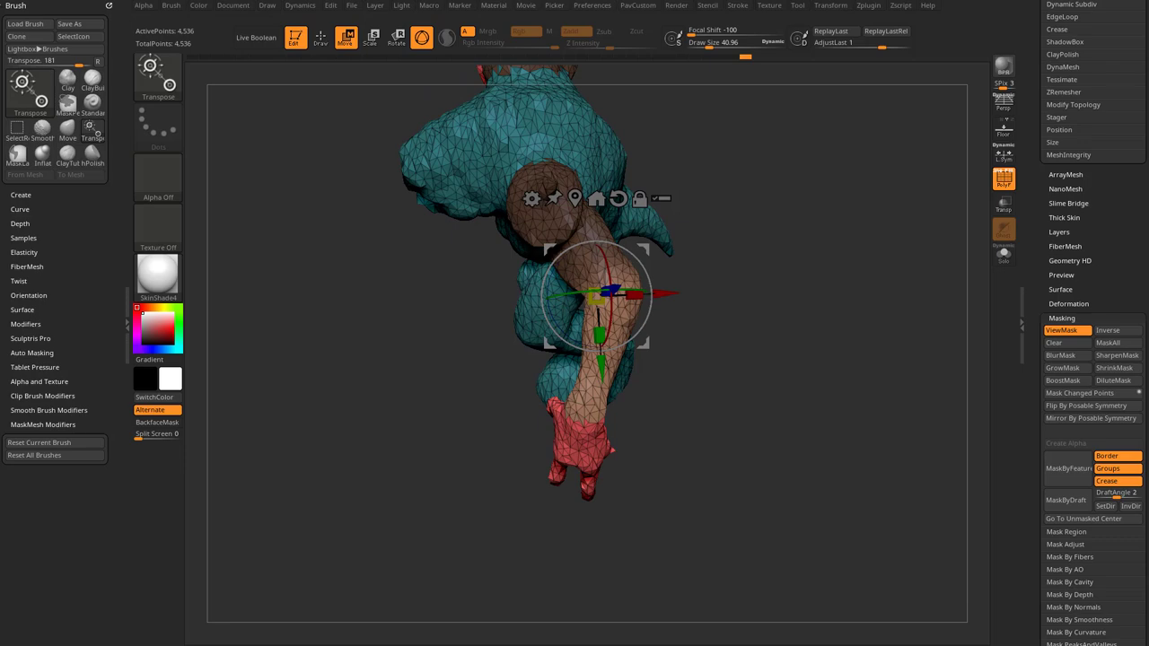
Set up a Transpose line from the elbow to the hand, about 71 units long, and try rotating the forearm with it.
key(y)
drag(627, 281, 583, 464)
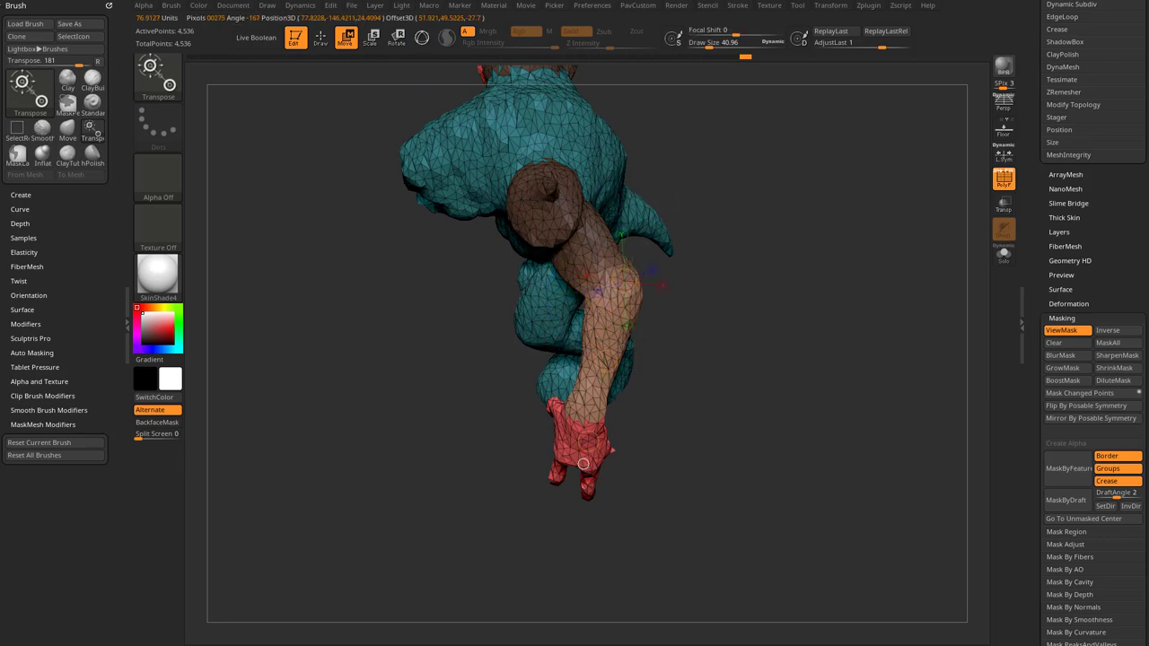
right_drag(577, 450, 644, 462)
key(r)
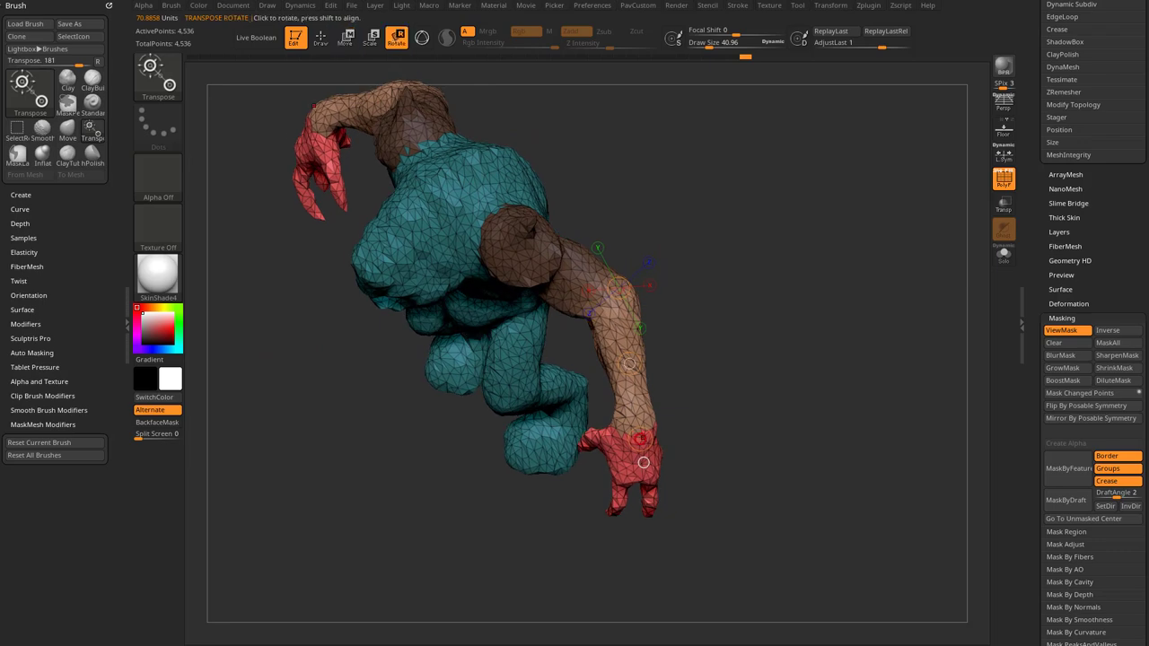
drag(642, 439, 558, 429)
drag(643, 462, 744, 390)
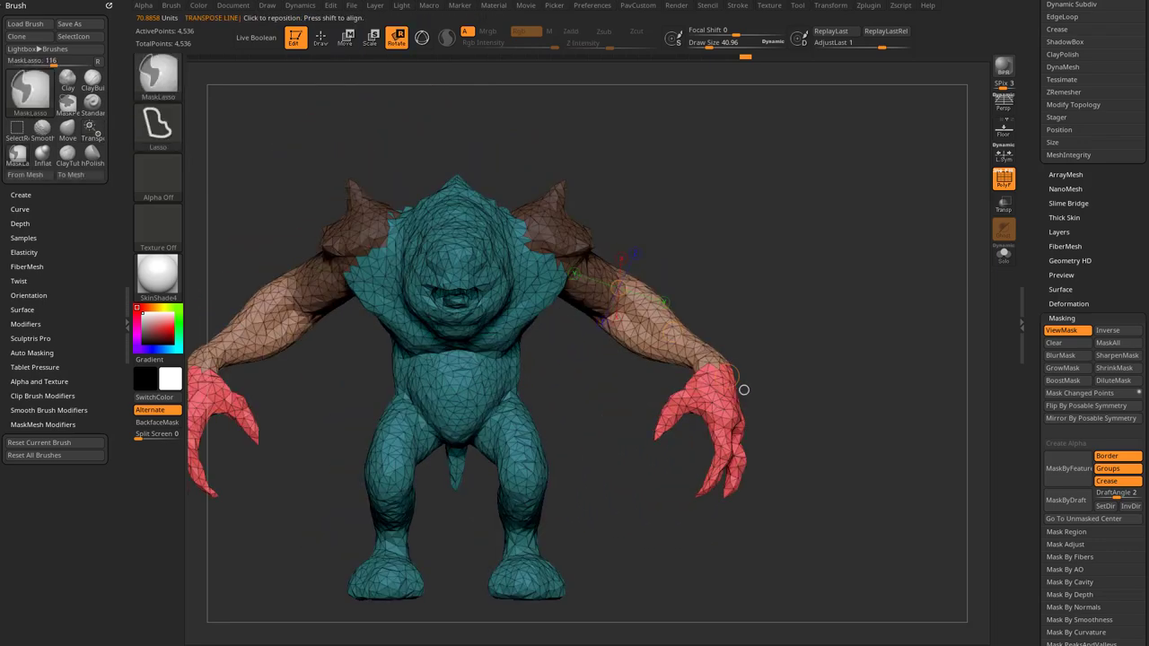
Remove the mask from the shoulders and upper arms, keeping the body masked.
ctrl+drag(817, 266, 818, 267)
mouse_move(841, 352)
ctrl+mouse_down()
mouse_move(725, 184)
mouse_move(585, 141)
mouse_move(536, 226)
mouse_move(557, 309)
mouse_move(795, 530)
mouse_move(801, 519)
ctrl+mouse_up()
ctrl+click(802, 512)
mouse_move(754, 381)
mouse_down()
mouse_move(628, 485)
mouse_move(667, 452)
mouse_up()
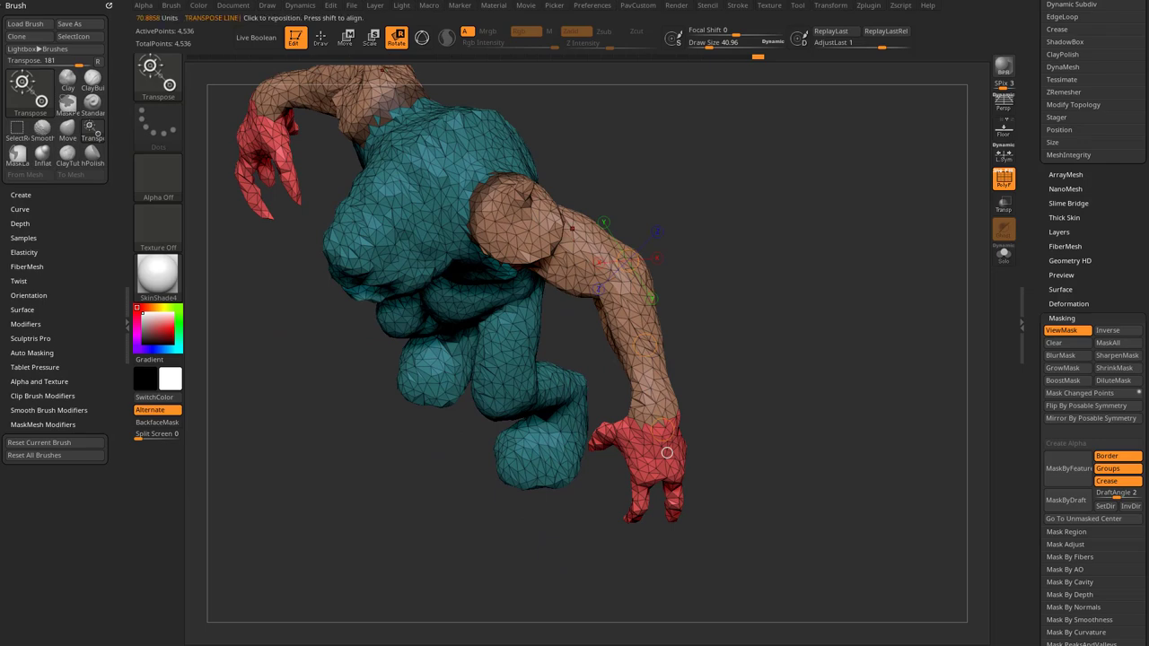
Draw a Transpose line from the shoulder to the elbow, about 52 units long, and undo a test adjustment of the arm.
drag(507, 208, 585, 262)
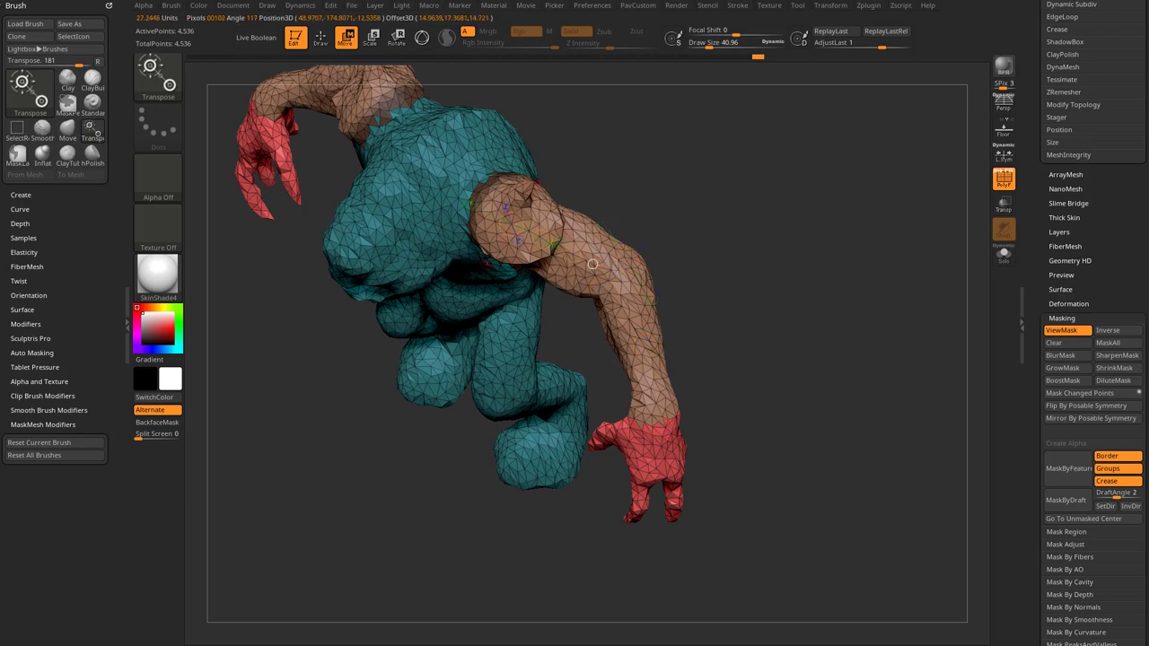
mouse_move(642, 293)
shift+right_down()
mouse_move(592, 324)
mouse_move(633, 304)
shift+right_up()
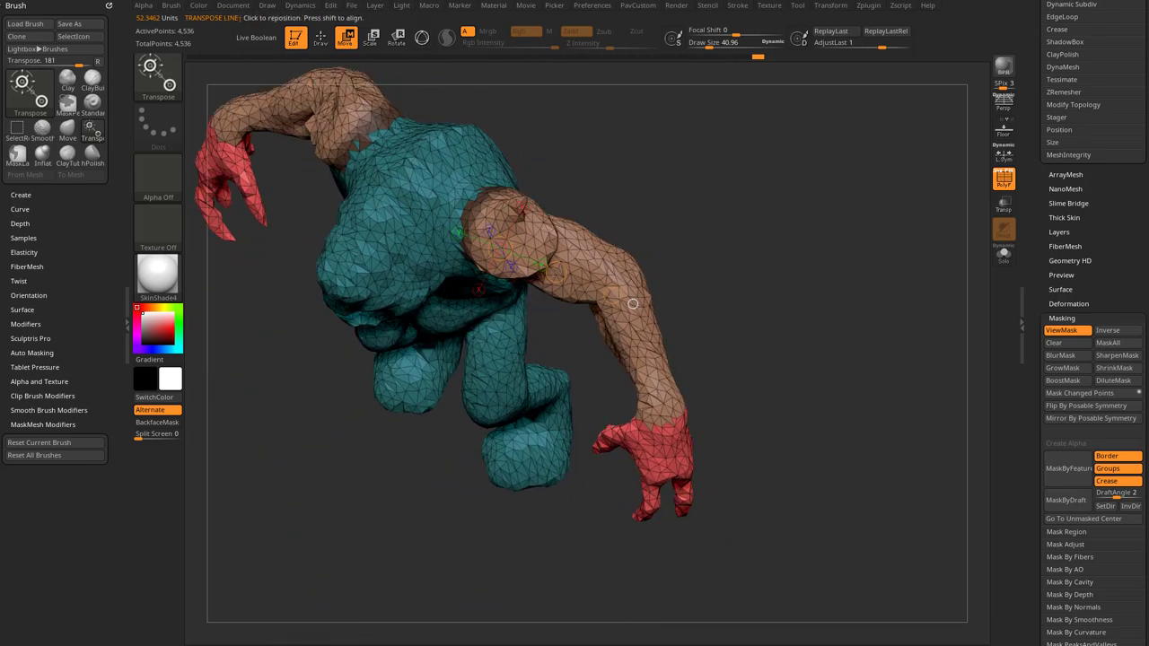
drag(612, 294, 588, 337)
right_drag(588, 337, 534, 334)
key(ctrl+z)
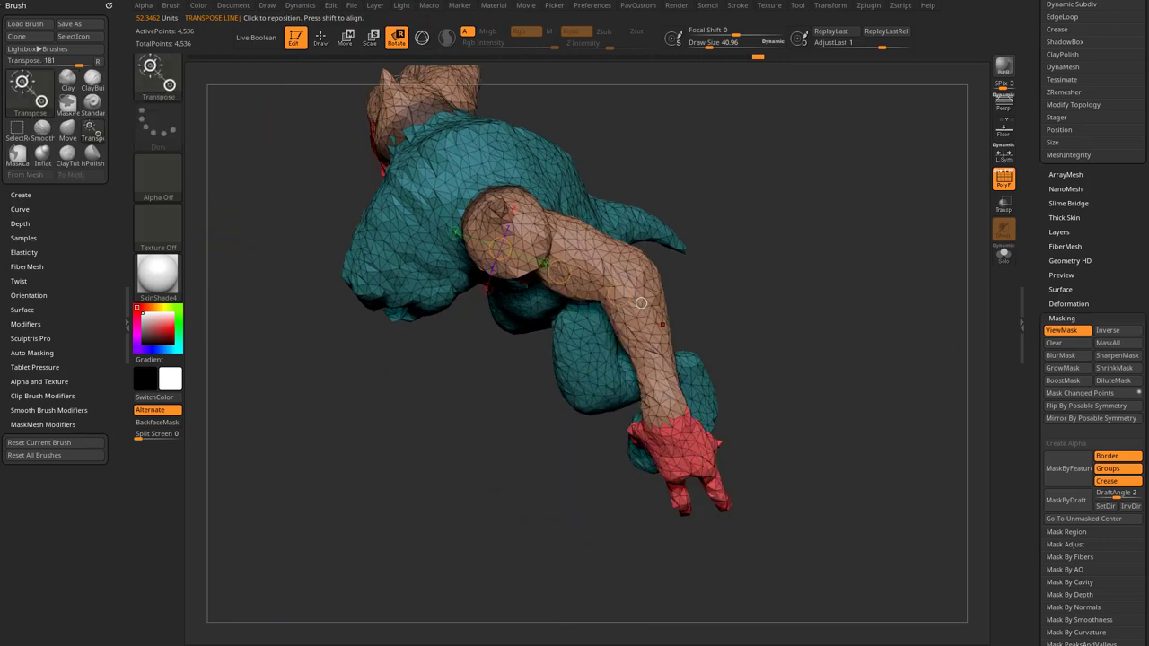
Rotate the arms about the shoulders with the Transpose line, checking the pose from several angles.
drag(640, 304, 619, 294)
right_drag(620, 294, 594, 307)
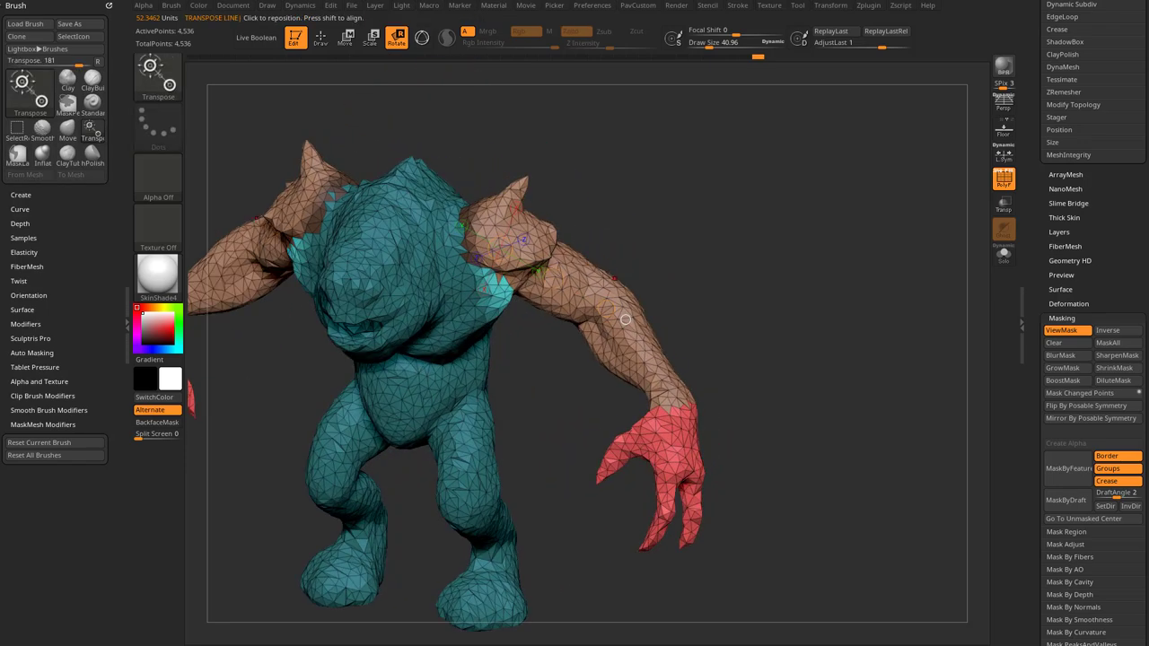
right_drag(603, 305, 668, 289)
drag(669, 289, 698, 291)
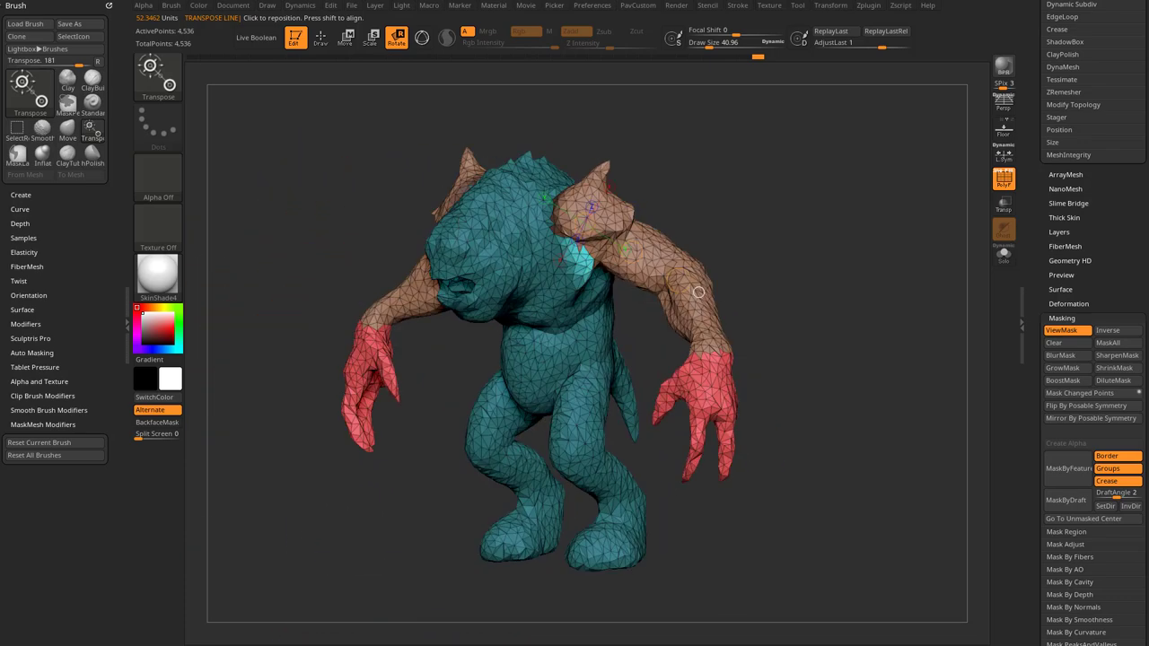
right_drag(699, 292, 722, 291)
Return to the gizmo and Draw mode, try a lasso mask beside the arm, and undo it.
key(y)
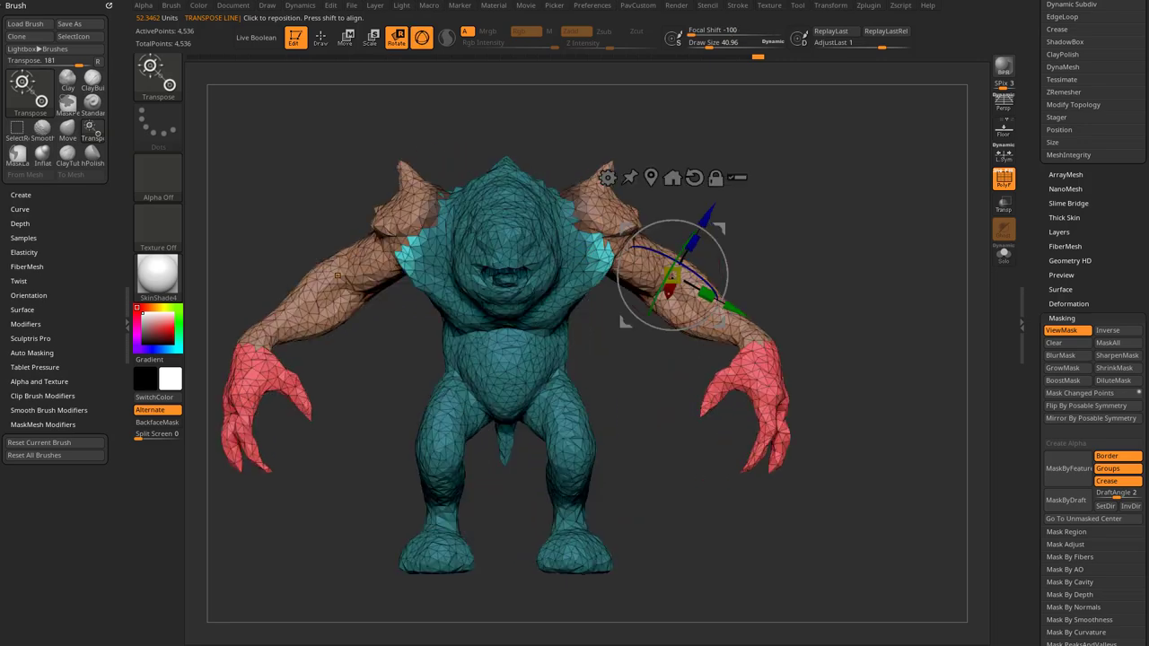
drag(672, 275, 674, 277)
key(q)
right_drag(867, 249, 829, 267)
mouse_move(761, 284)
ctrl+mouse_down()
mouse_move(620, 137)
mouse_move(593, 251)
mouse_move(700, 467)
mouse_move(806, 275)
ctrl+mouse_up()
mouse_move(808, 269)
right_down()
mouse_move(815, 243)
mouse_move(763, 200)
right_up()
key(ctrl+z)
Invert the mask and toggle the mask display to check which areas of the creature are masked.
mouse_move(799, 278)
ctrl+mouse_down()
mouse_move(788, 255)
mouse_move(570, 190)
mouse_move(691, 404)
mouse_move(899, 310)
ctrl+mouse_up()
ctrl+click(906, 249)
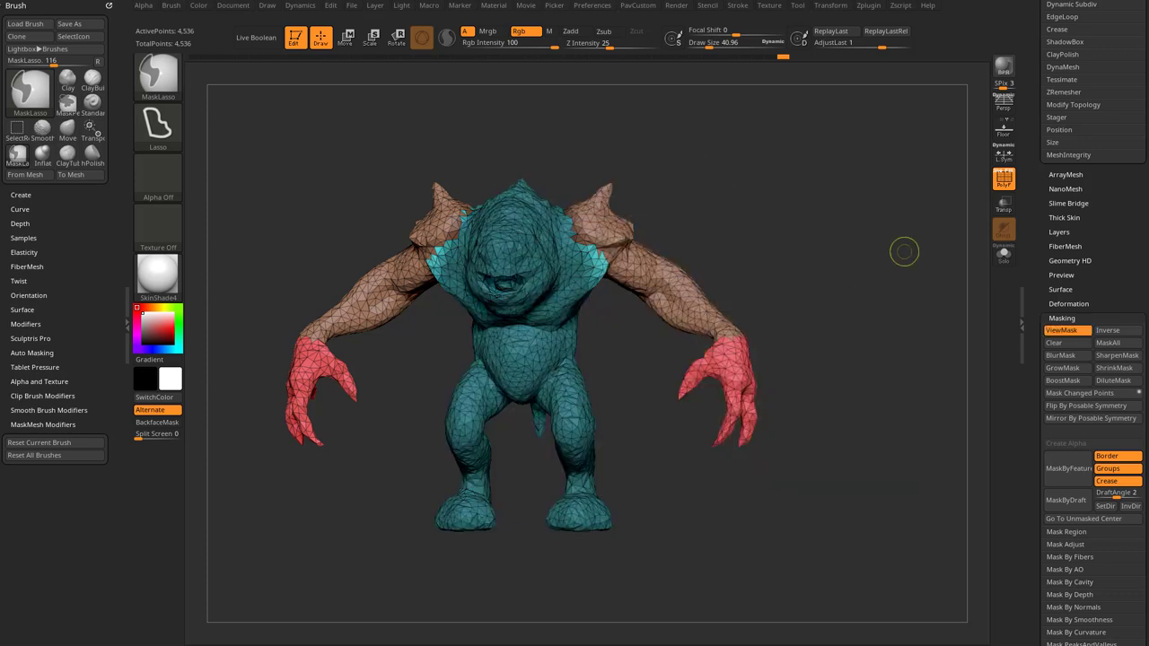
key(ctrl+h)
key(ctrl+h)
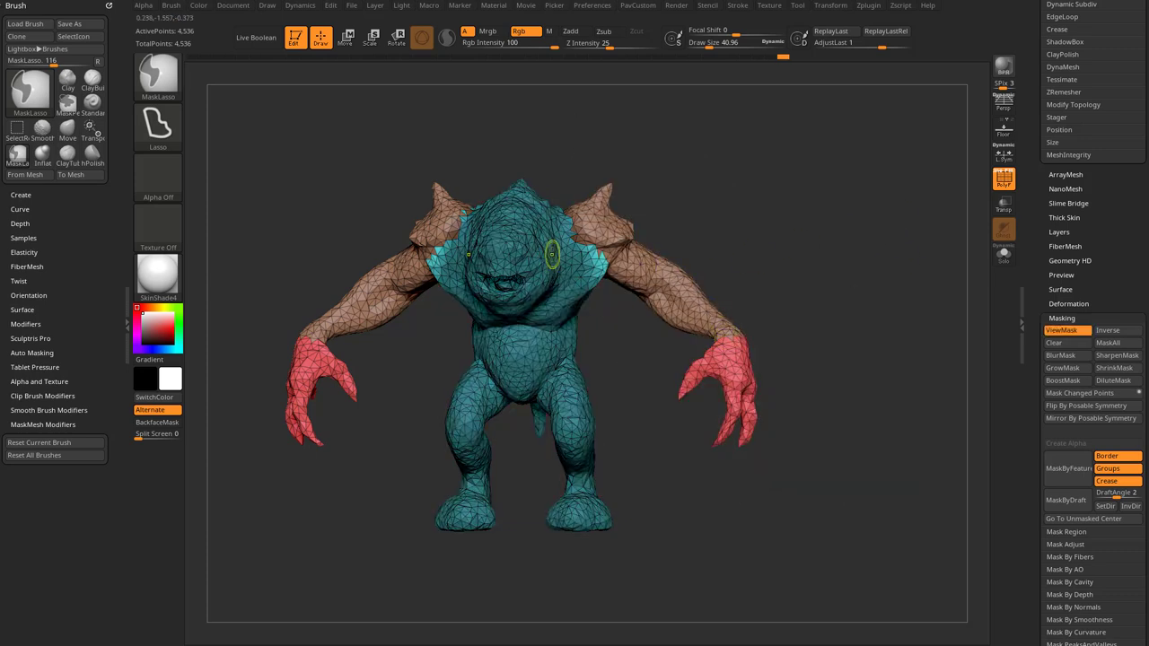
Place the Move gizmo back at the shoulder joint, try shifting the arms with it, and undo the shift.
key(w)
alt+click(595, 237)
shift+drag(718, 202, 664, 198)
shift+drag(736, 242, 808, 244)
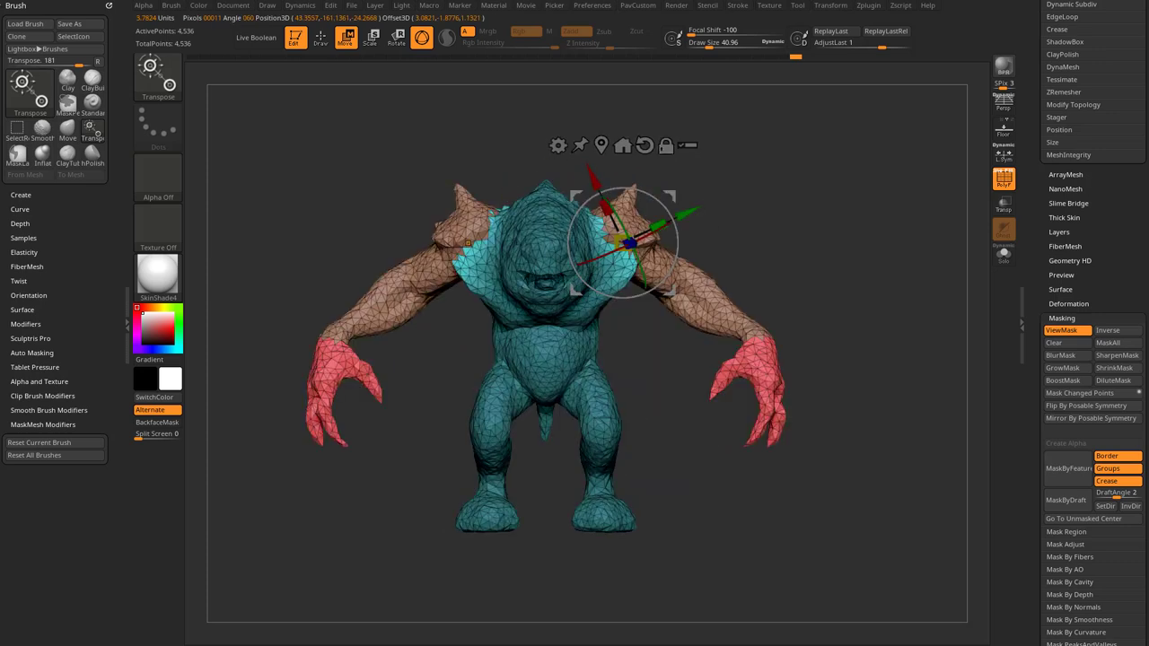
drag(616, 240, 551, 241)
key(ctrl+z)
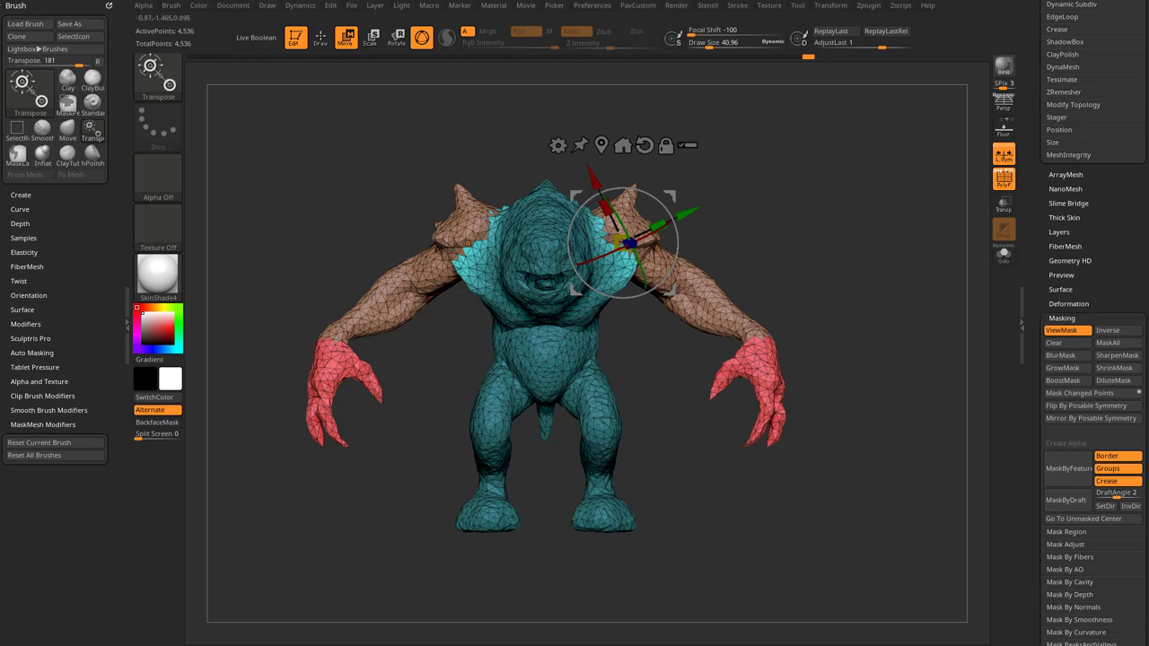
Scale the arms down about the shoulder joints with the gizmo.
drag(621, 241, 572, 262)
mouse_move(665, 289)
mouse_down()
mouse_move(666, 271)
mouse_move(662, 288)
mouse_up()
Mask everything except the legs, enlarge the legs with the gizmo, and hide the mask display.
mouse_move(669, 409)
ctrl+mouse_down()
mouse_move(705, 429)
mouse_move(678, 429)
mouse_move(621, 360)
mouse_move(563, 432)
mouse_move(648, 537)
ctrl+mouse_up()
ctrl+click(609, 418)
mouse_move(666, 425)
mouse_down()
mouse_move(555, 422)
mouse_move(642, 404)
mouse_move(616, 382)
mouse_move(650, 372)
mouse_up()
ctrl+click(555, 420)
alt+click(636, 379)
mouse_move(745, 395)
shift+mouse_down()
mouse_move(675, 393)
mouse_move(681, 355)
shift+mouse_up()
key(q)
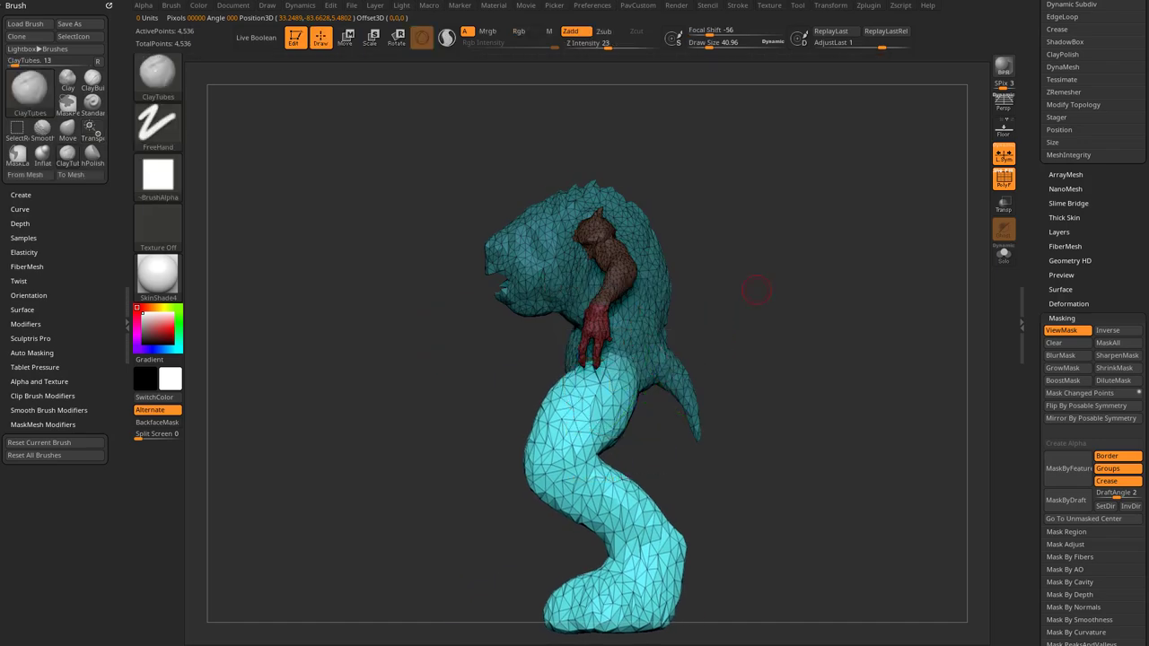
drag(743, 297, 859, 287)
key(ctrl+h)
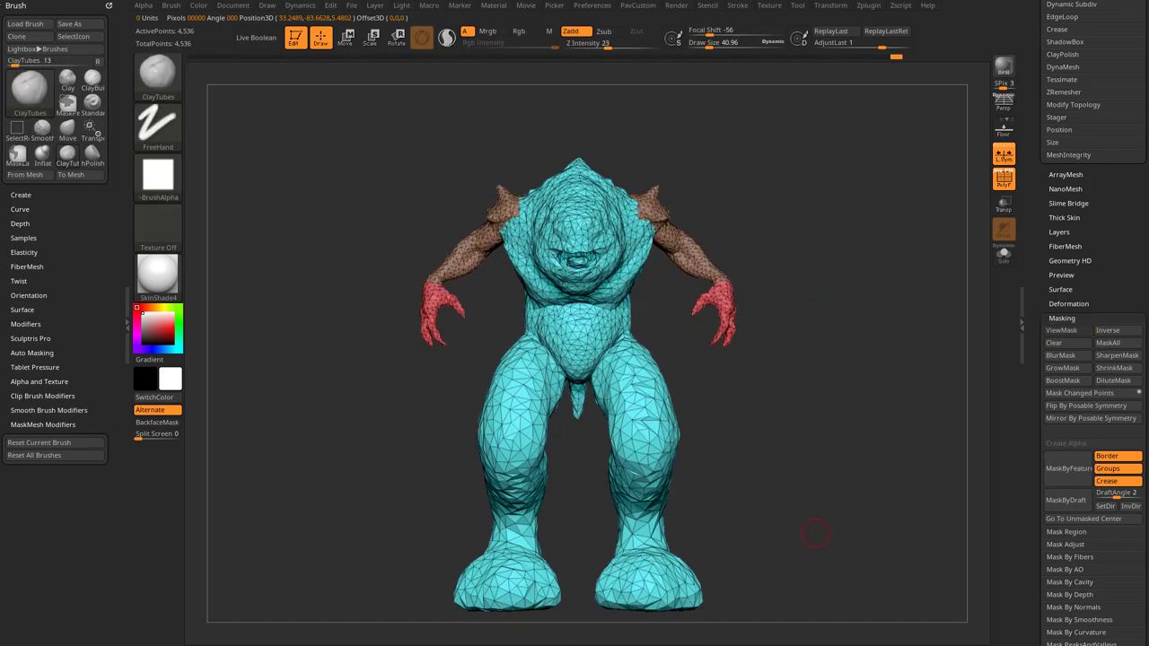
Turn off Proxy Pose to transfer the pose to the dense sculpt, and hide the polyframe and polygroup colors.
scroll(1110, 329, up, 5)
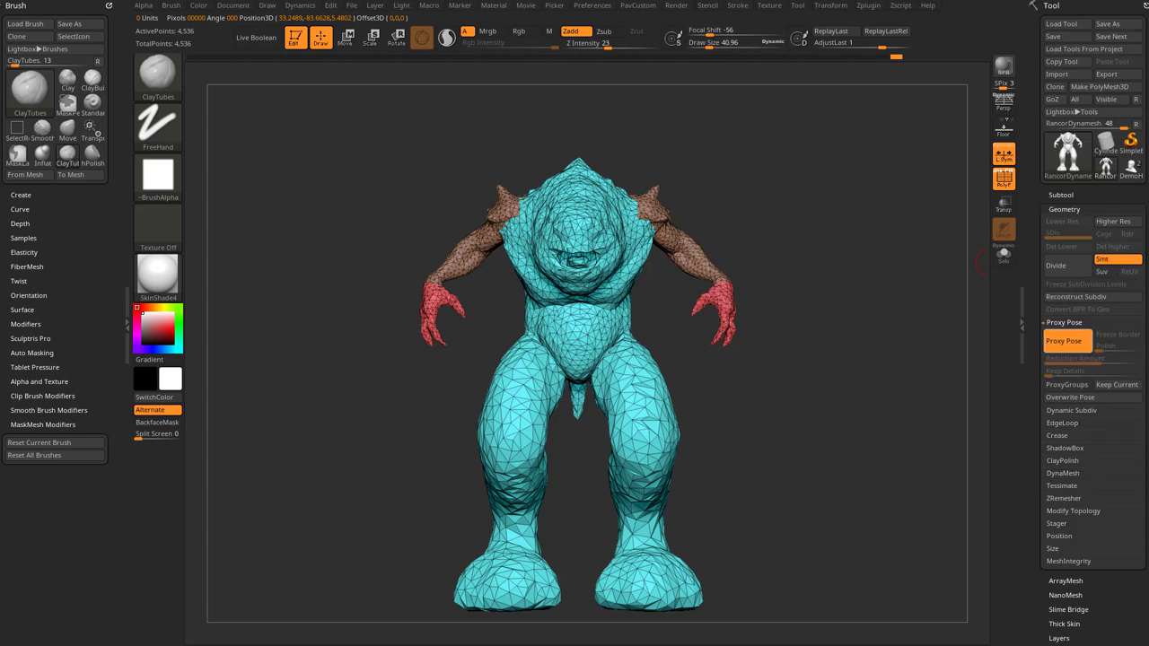
click(1068, 342)
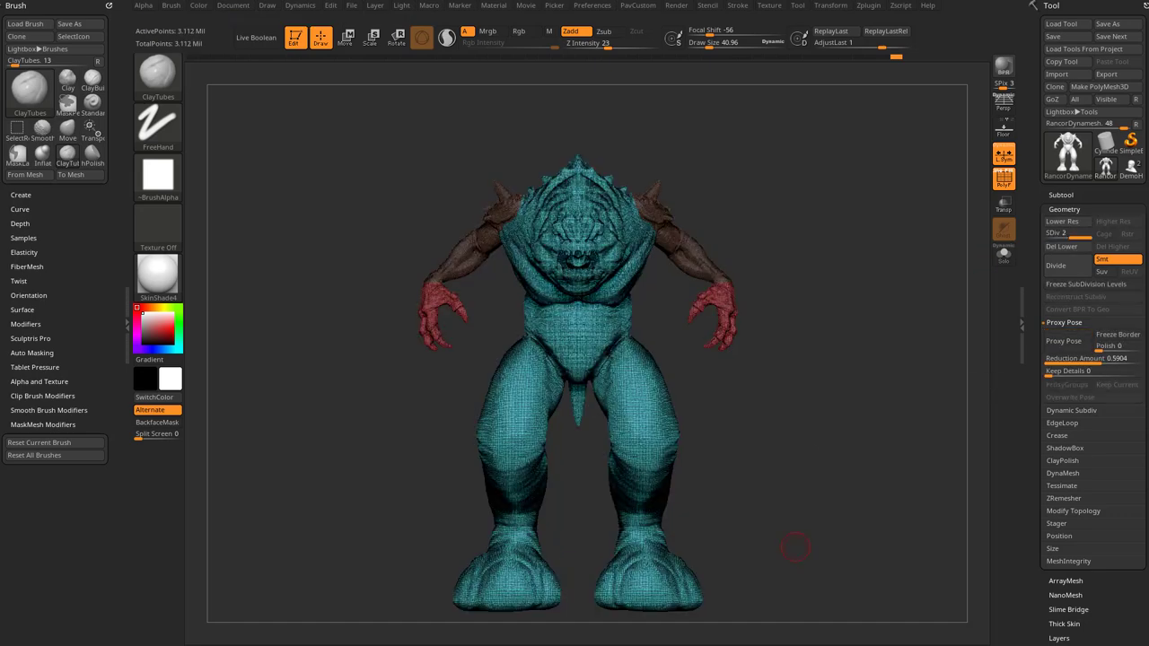
click(1004, 179)
drag(951, 323, 835, 319)
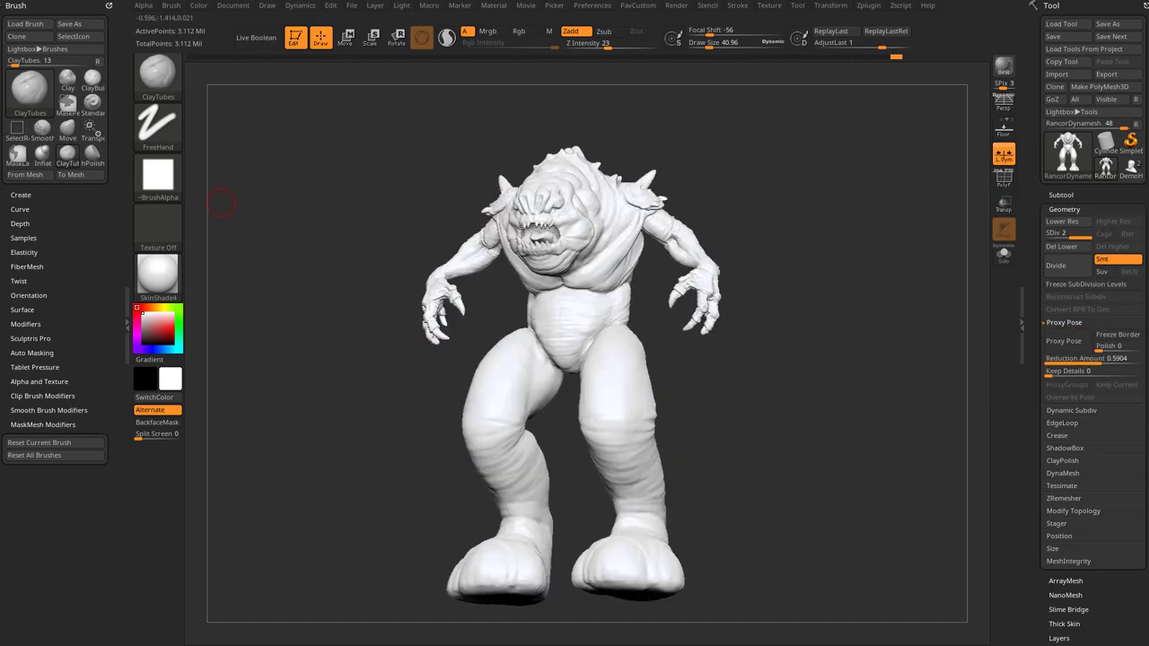
Apply the MatCap Gray material to the creature in place of the white skin shader.
click(158, 274)
click(223, 285)
click(158, 274)
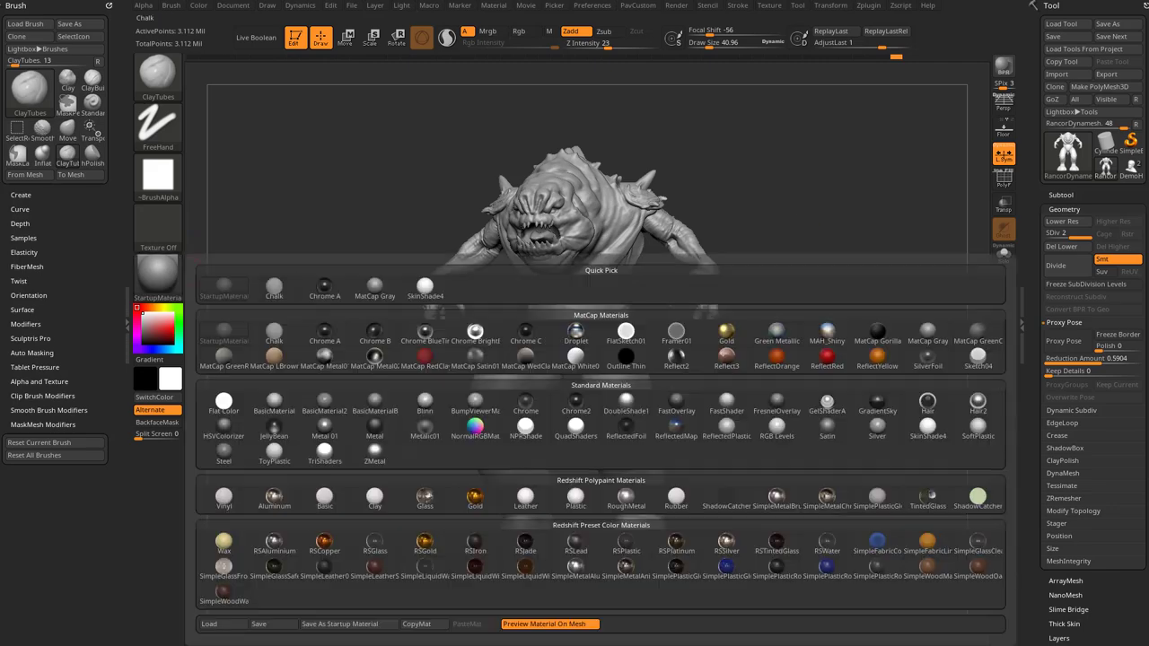
click(927, 334)
drag(924, 330, 846, 295)
mouse_move(845, 294)
mouse_down()
mouse_move(930, 294)
mouse_move(867, 323)
mouse_up()
Set the draw size to about 59 and examine the enlarged legs and skin folds from several sides.
key(s)
key(s)
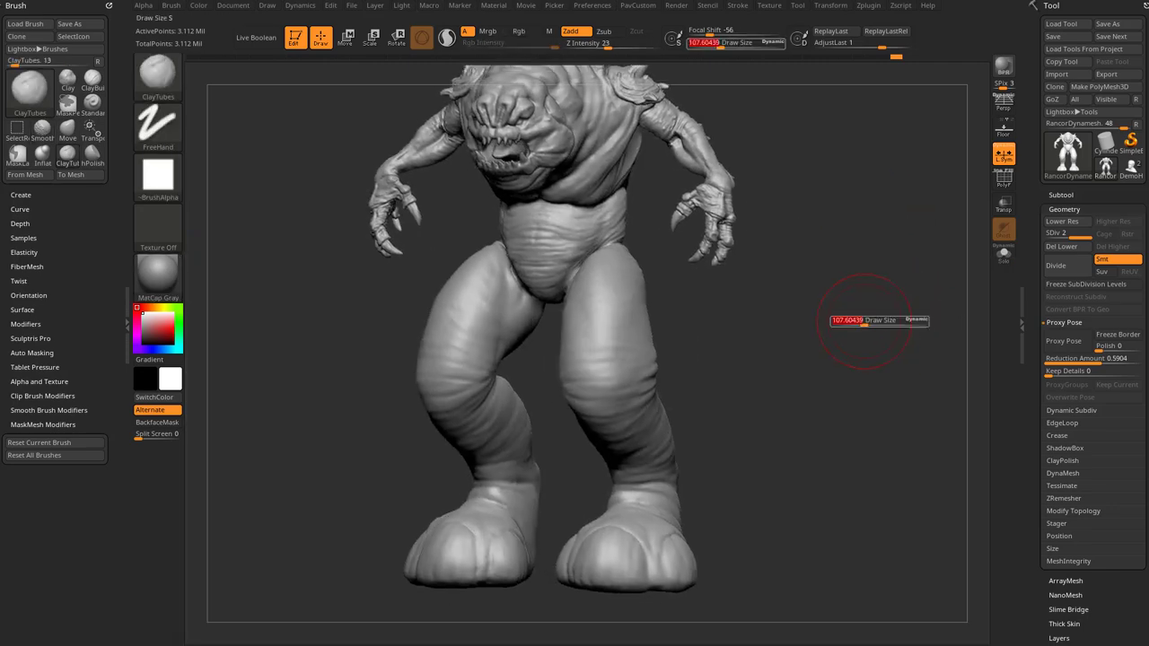
key(s)
drag(634, 312, 637, 310)
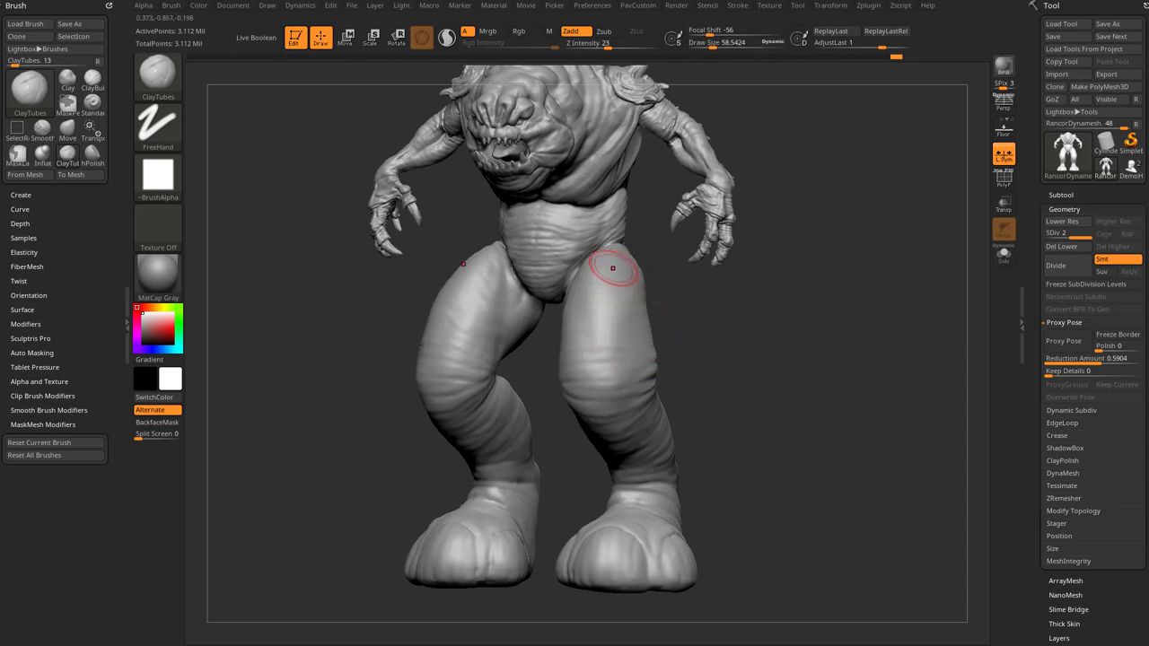
drag(873, 345, 805, 337)
drag(760, 499, 842, 489)
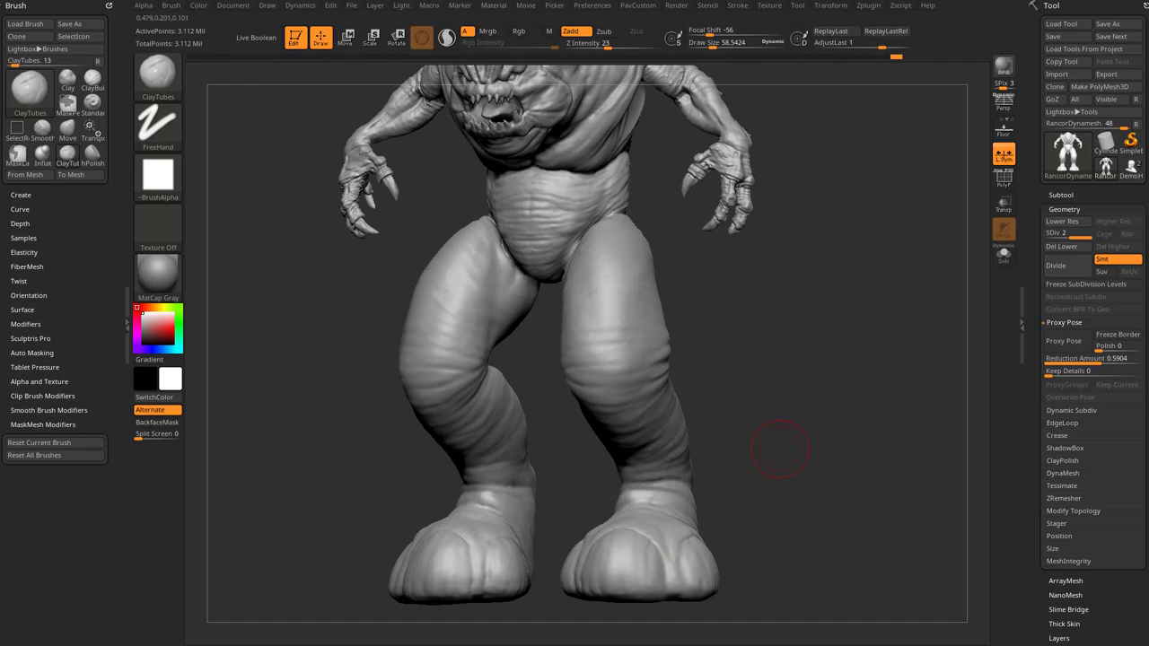
drag(722, 467, 578, 248)
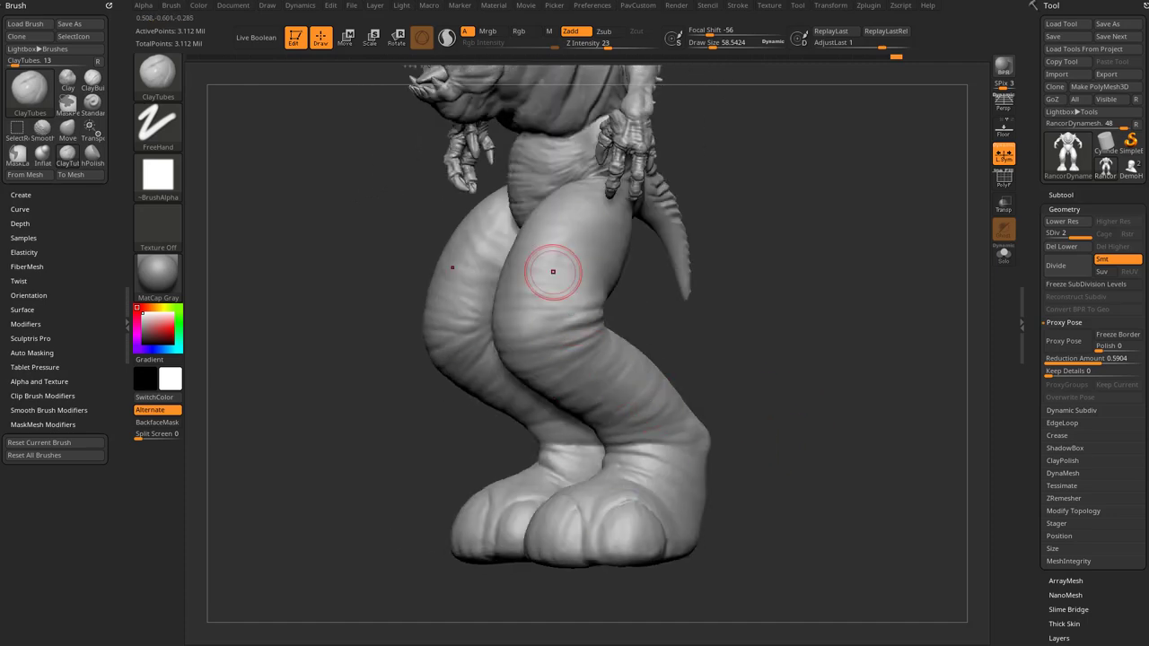
drag(780, 431, 906, 354)
alt+drag(884, 170, 830, 480)
Select the Standard brush and turn the creature to show its back and arms.
key(b)
key(s)
key(t)
mouse_move(718, 184)
mouse_down()
mouse_move(843, 277)
mouse_move(806, 258)
mouse_up()
key(s)
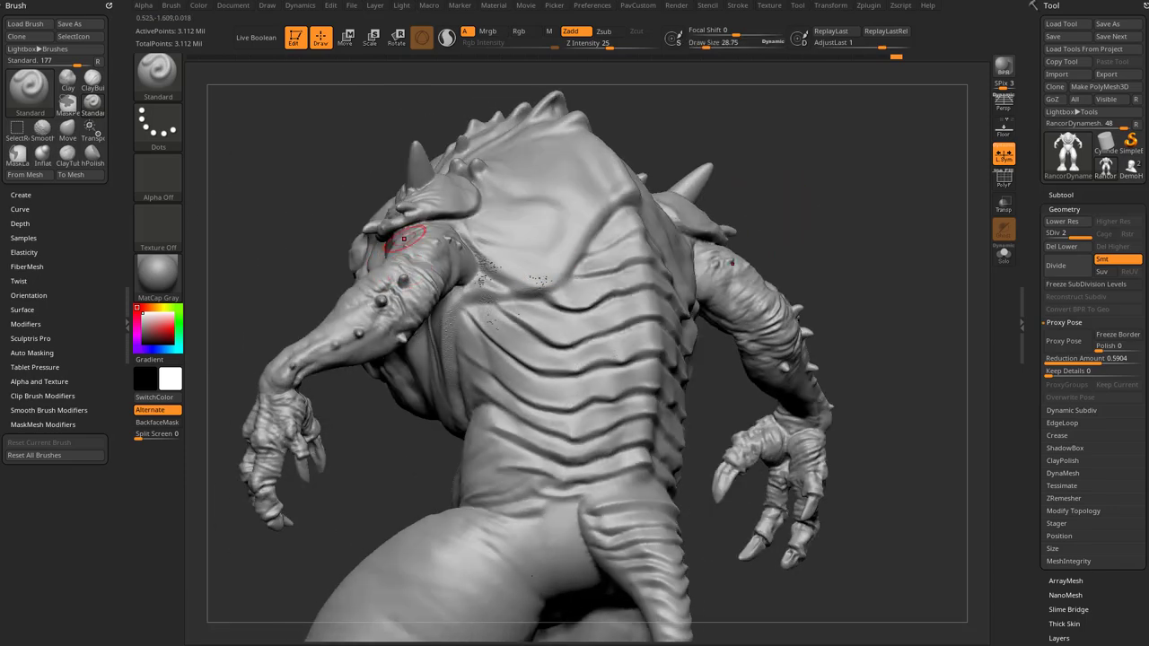
Examine the detail on the back, shoulder armor and arms up close, and then the whole creature.
drag(398, 243, 735, 634)
mouse_move(548, 235)
mouse_down()
mouse_move(813, 212)
mouse_move(759, 412)
mouse_up()
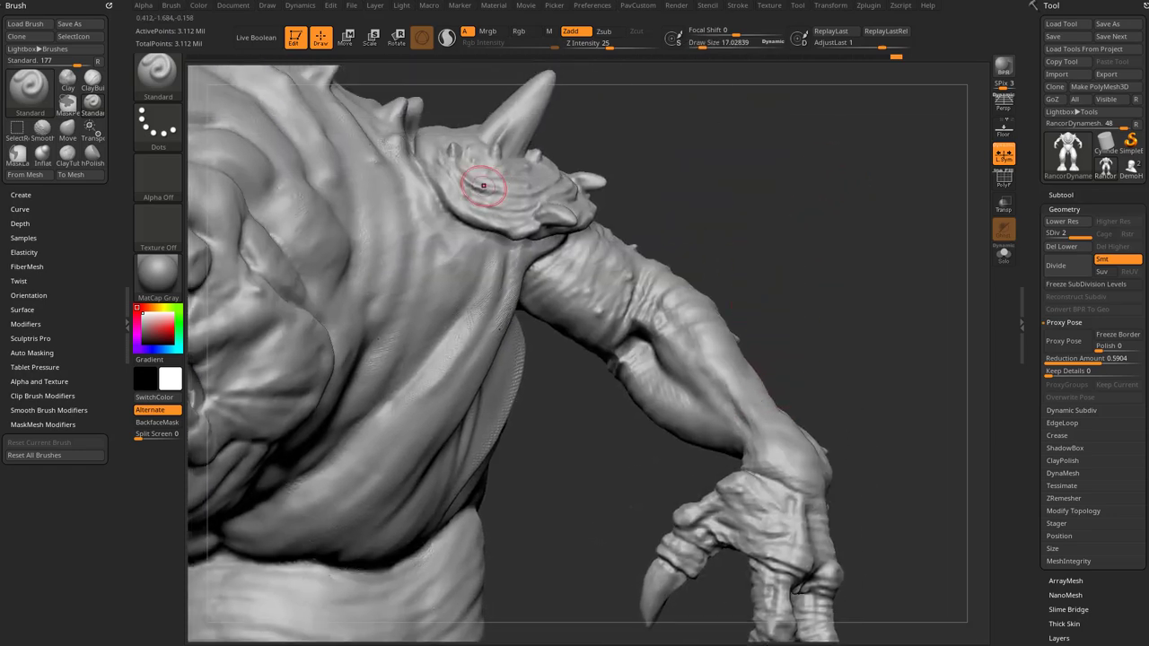
drag(648, 284, 561, 279)
drag(692, 272, 790, 193)
key(s)
drag(635, 230, 642, 229)
alt+drag(808, 297, 792, 241)
alt+drag(656, 437, 770, 390)
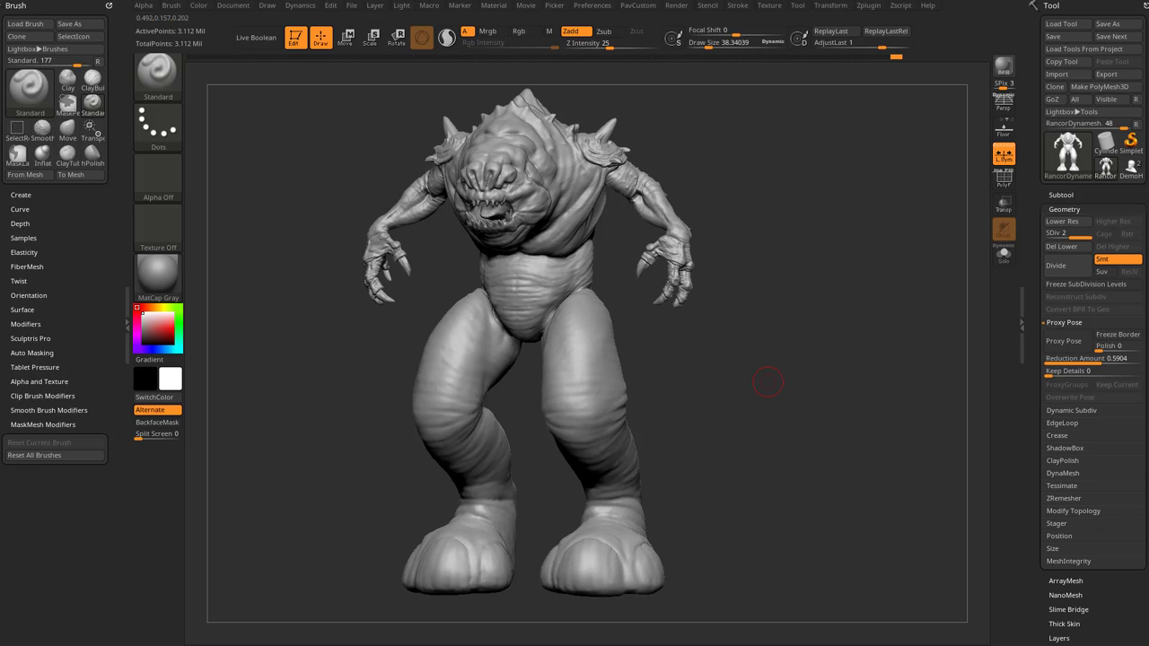
drag(784, 245, 828, 296)
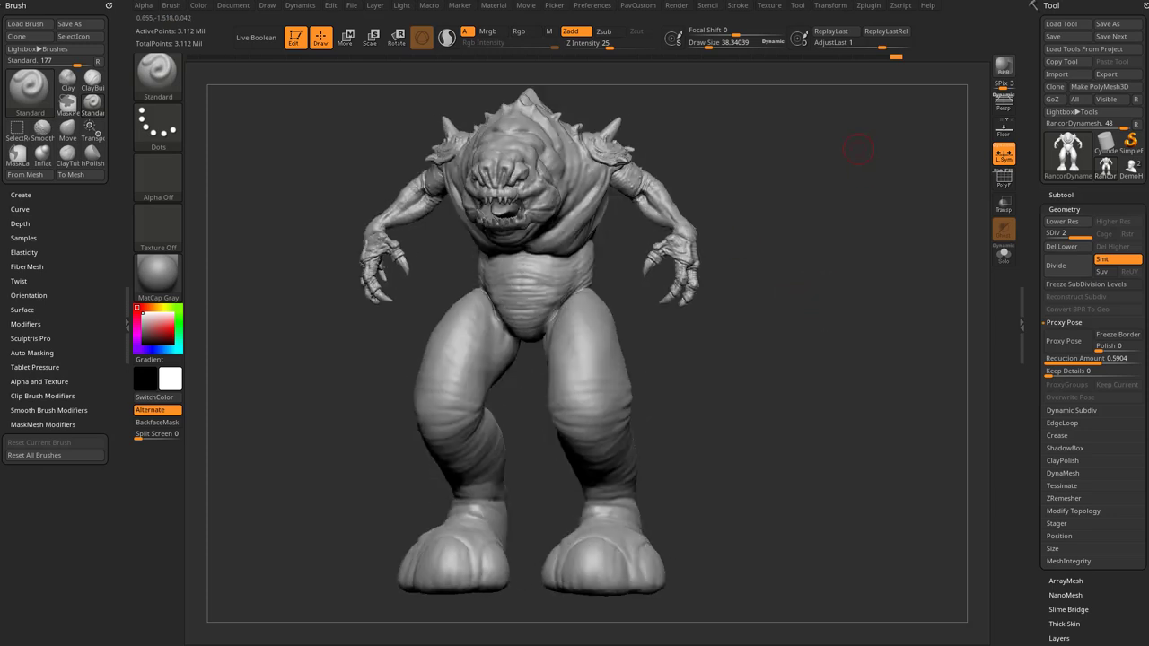
Step back through the undo history to the creature's original pose and frame it from the front.
mouse_move(896, 58)
mouse_down()
mouse_move(343, 56)
mouse_move(493, 56)
mouse_up()
shift+drag(777, 172, 833, 179)
alt+drag(734, 175, 745, 252)
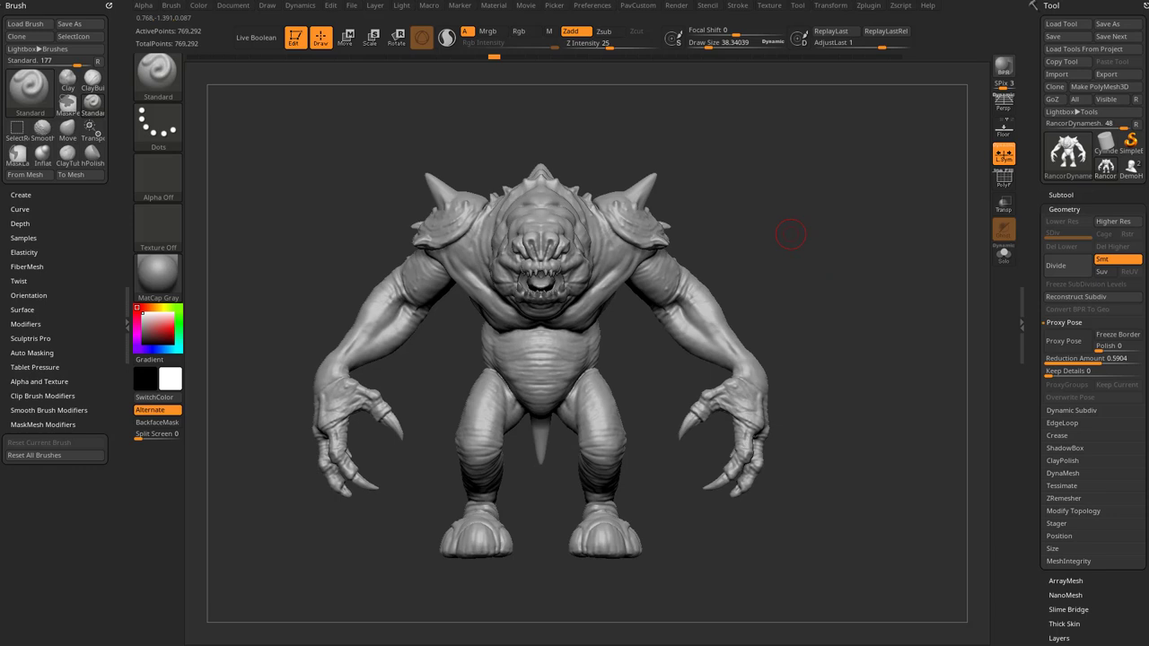
Set the Proxy Pose reduction amount to about 0.37 and generate the proxy mesh.
right_drag(741, 260, 829, 205)
key(w)
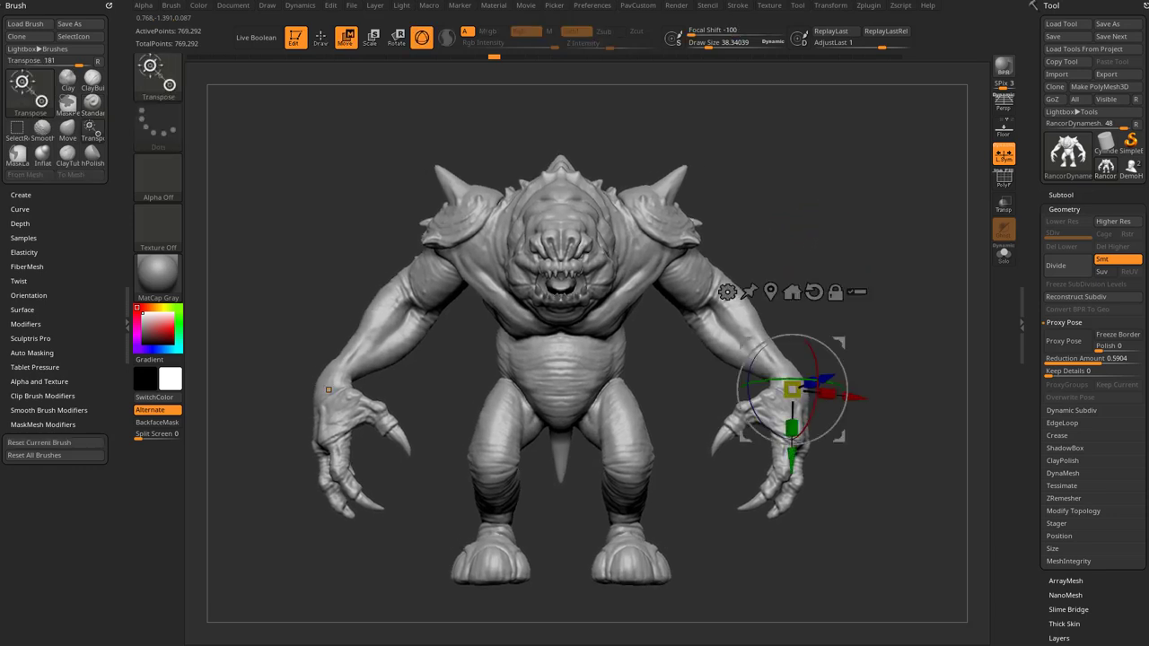
key(q)
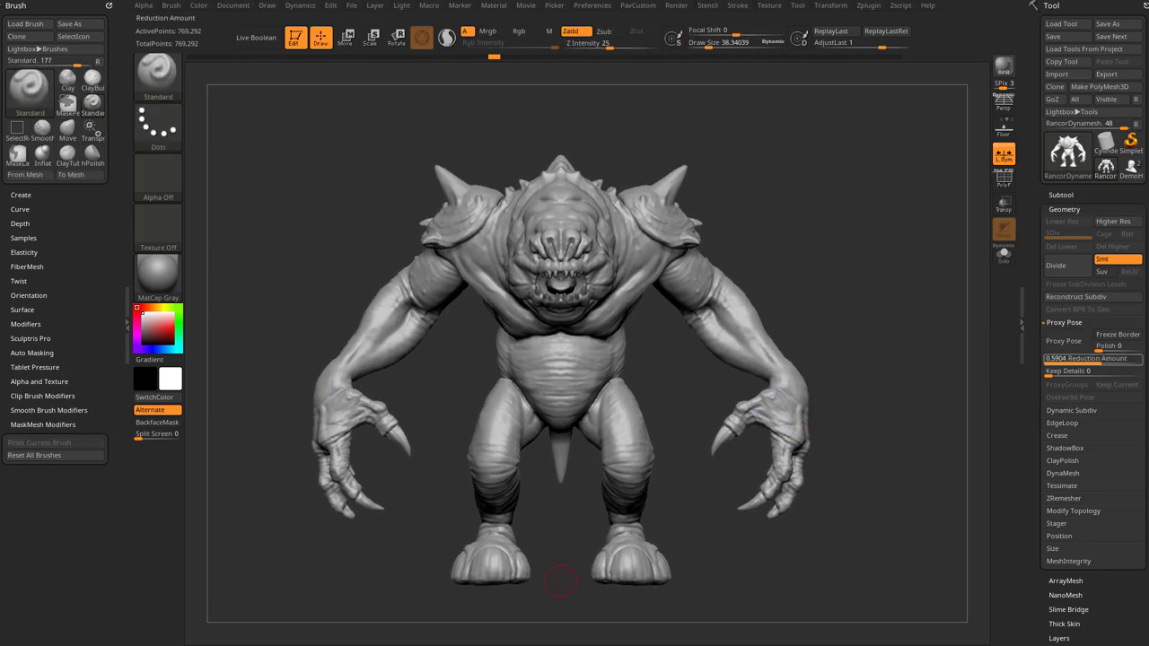
click(1067, 341)
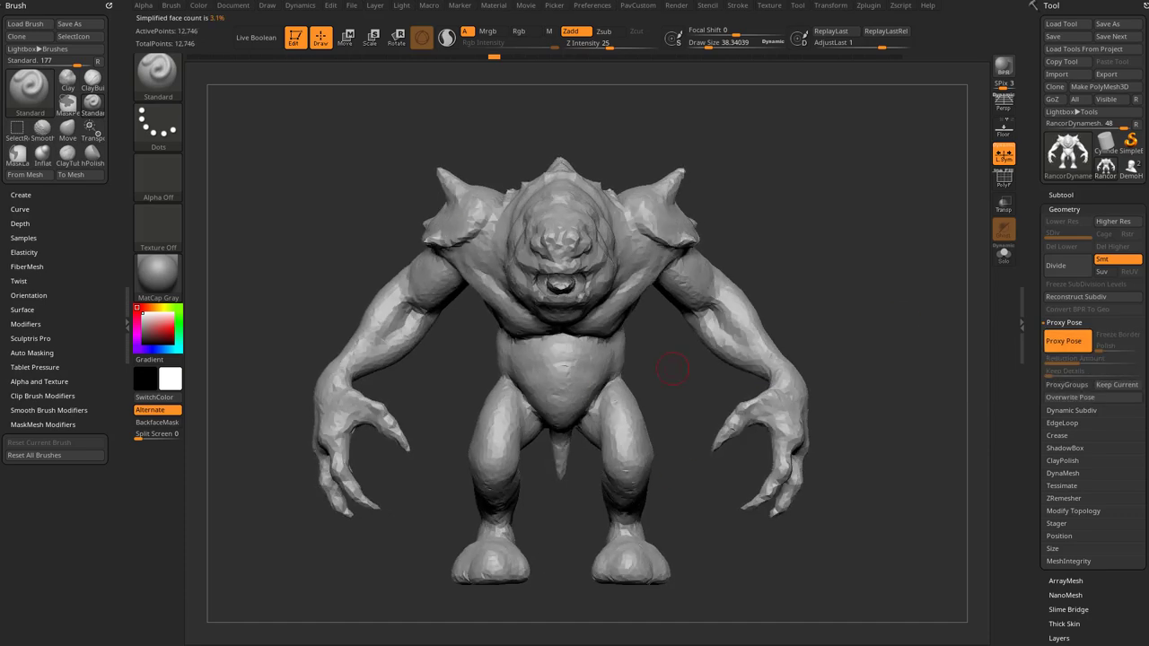
Center the gizmo on the unmasked proxy mesh, scale the whole creature down slightly, and turn off Proxy Pose.
key(w)
alt+click(803, 292)
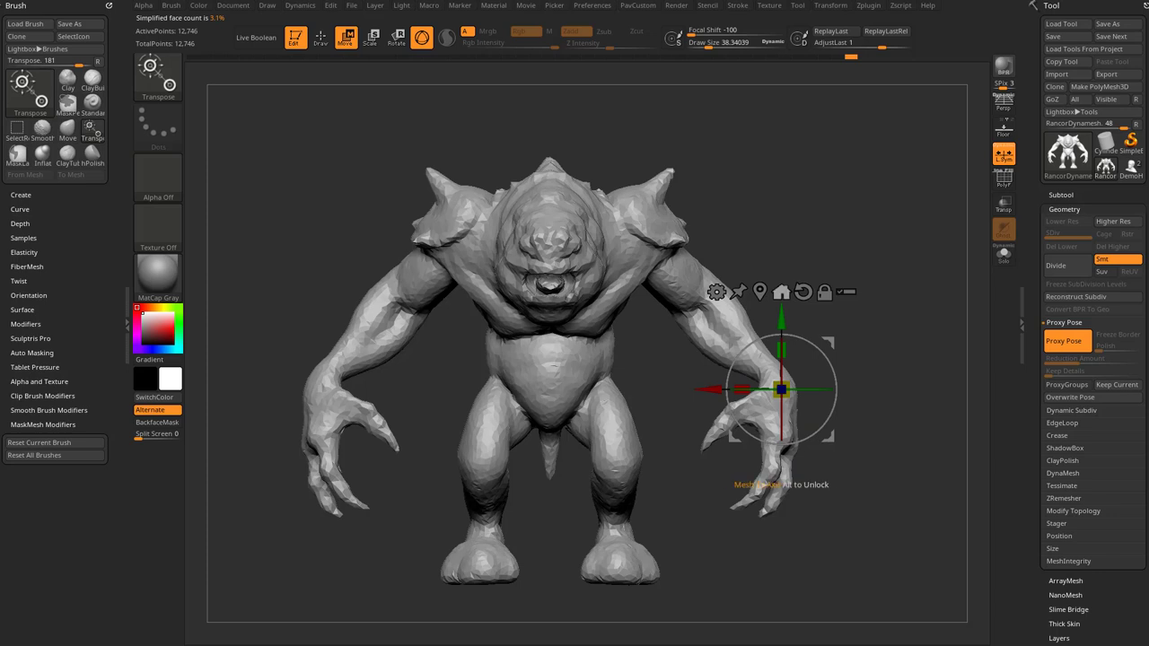
click(781, 292)
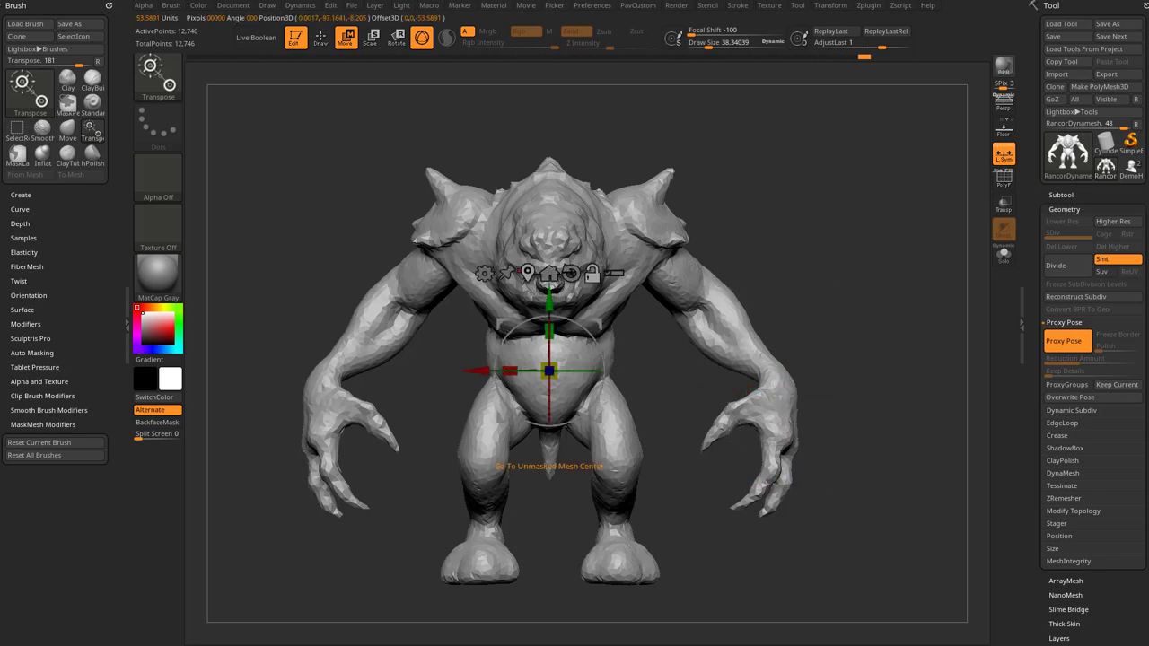
mouse_move(834, 394)
mouse_down()
mouse_move(575, 395)
mouse_move(817, 395)
mouse_move(833, 370)
mouse_up()
alt+click(571, 273)
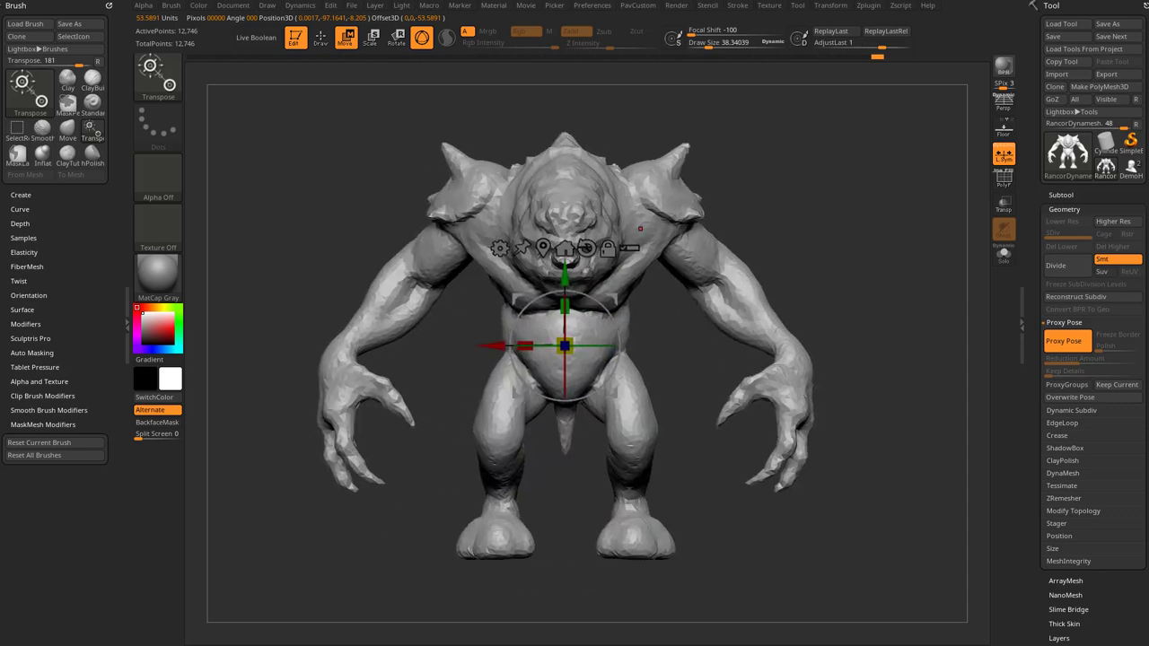
drag(570, 342, 554, 350)
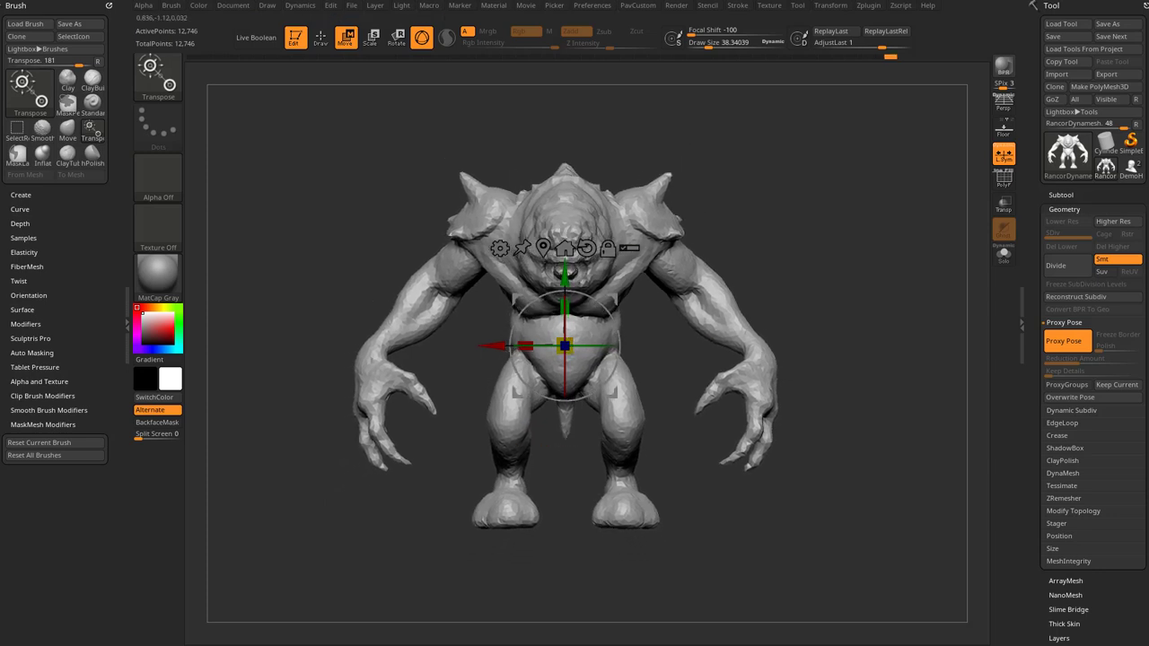
click(1066, 341)
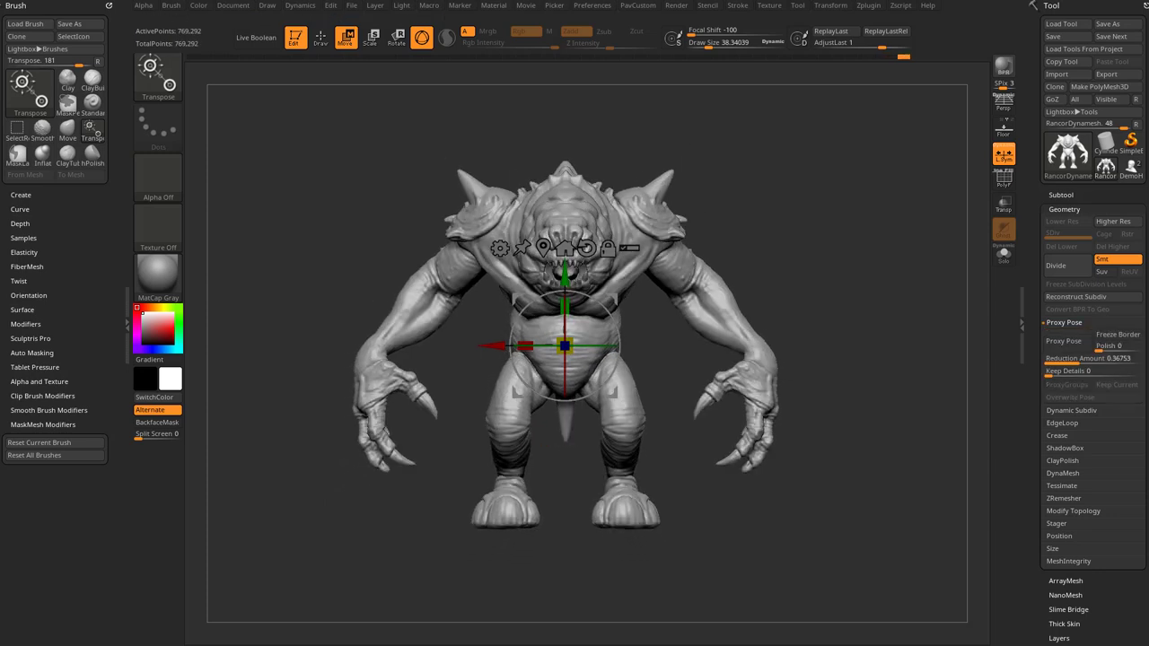
Inspect the dense sculpt and switch Proxy Pose on and off again to compare it with the proxy mesh.
key(q)
ctrl+right_drag(575, 543, 884, 238)
right_drag(936, 193, 773, 256)
right_drag(774, 256, 915, 301)
click(1066, 341)
key(w)
key(f)
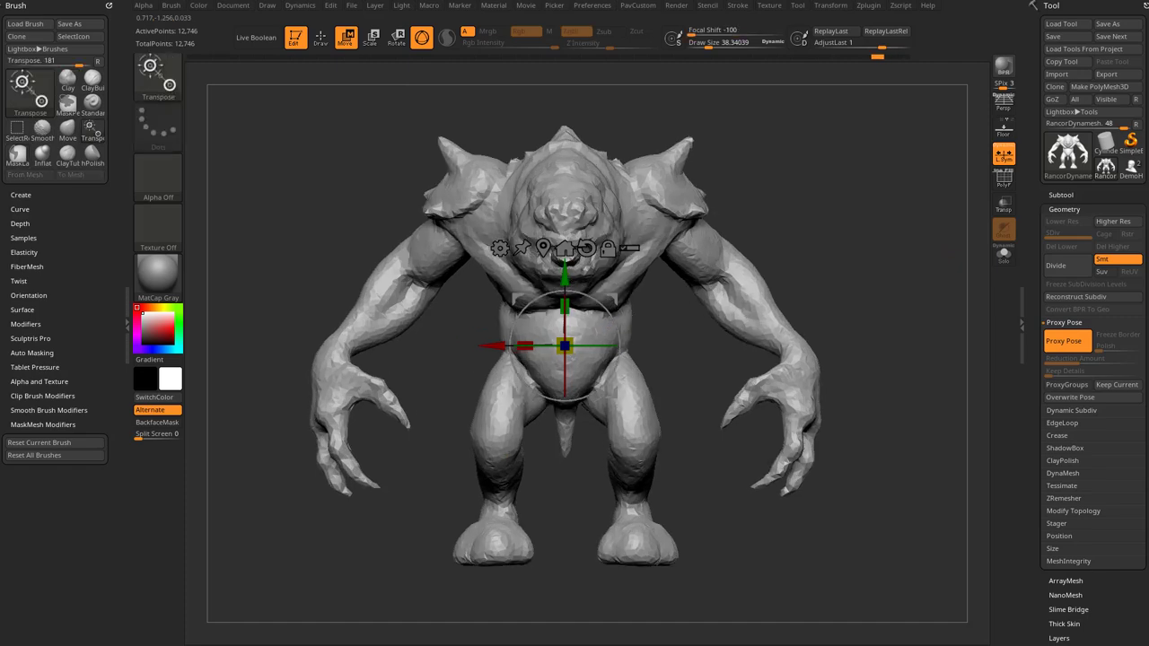
key(q)
click(1069, 341)
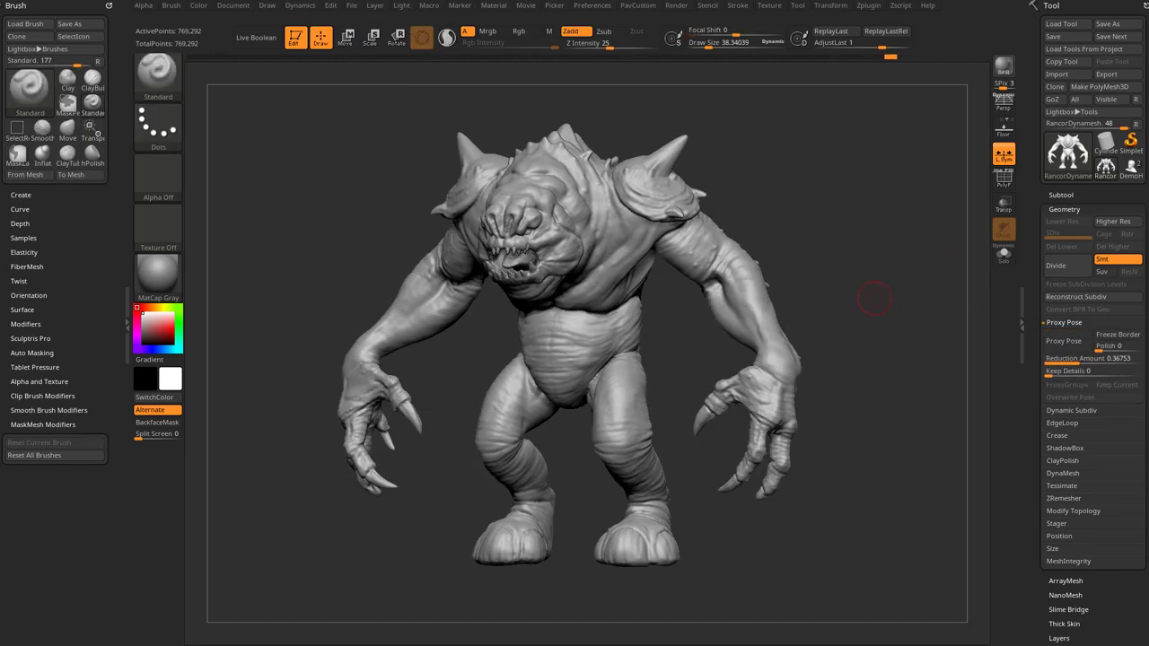
Select the ContrastTarget brush, set the draw size to about 65, and try it on the creature's upper arm.
key(b)
key(c)
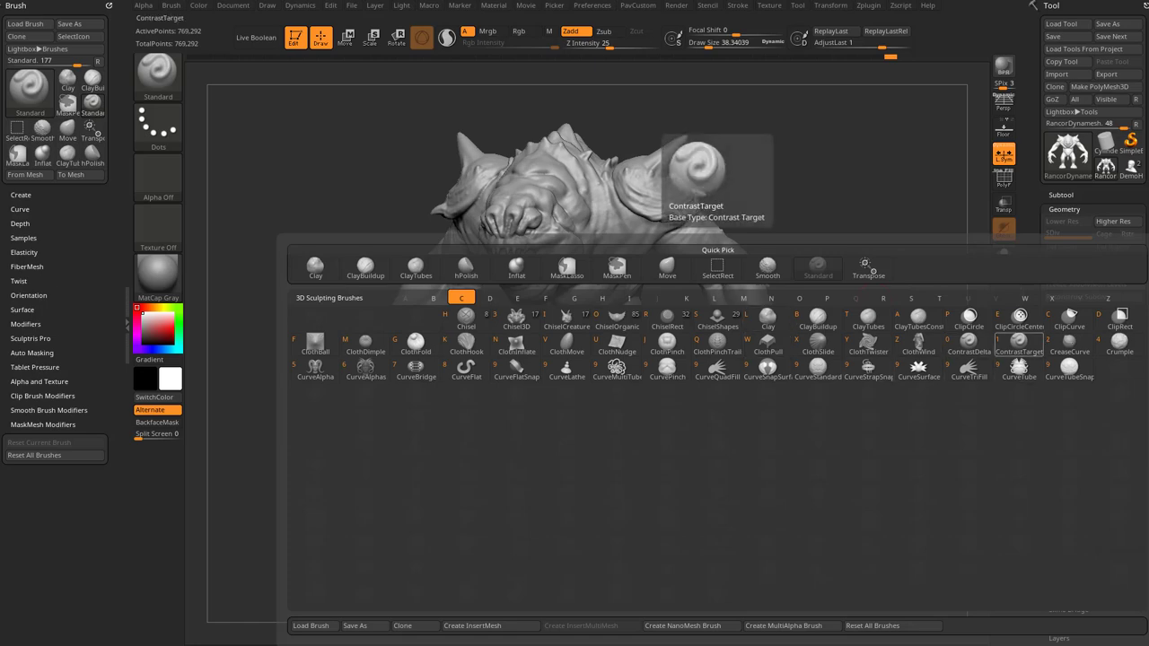
click(1019, 343)
mouse_move(871, 302)
mouse_down()
mouse_move(849, 310)
mouse_move(762, 395)
mouse_move(575, 425)
mouse_move(583, 430)
mouse_up()
key(s)
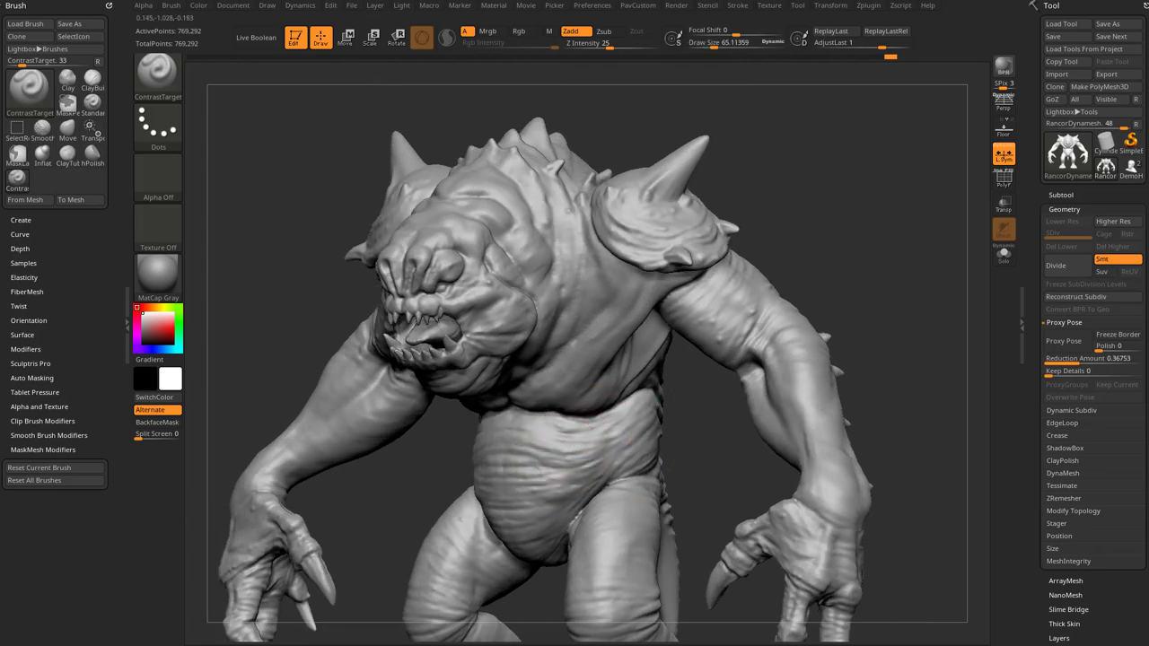
drag(739, 313, 735, 298)
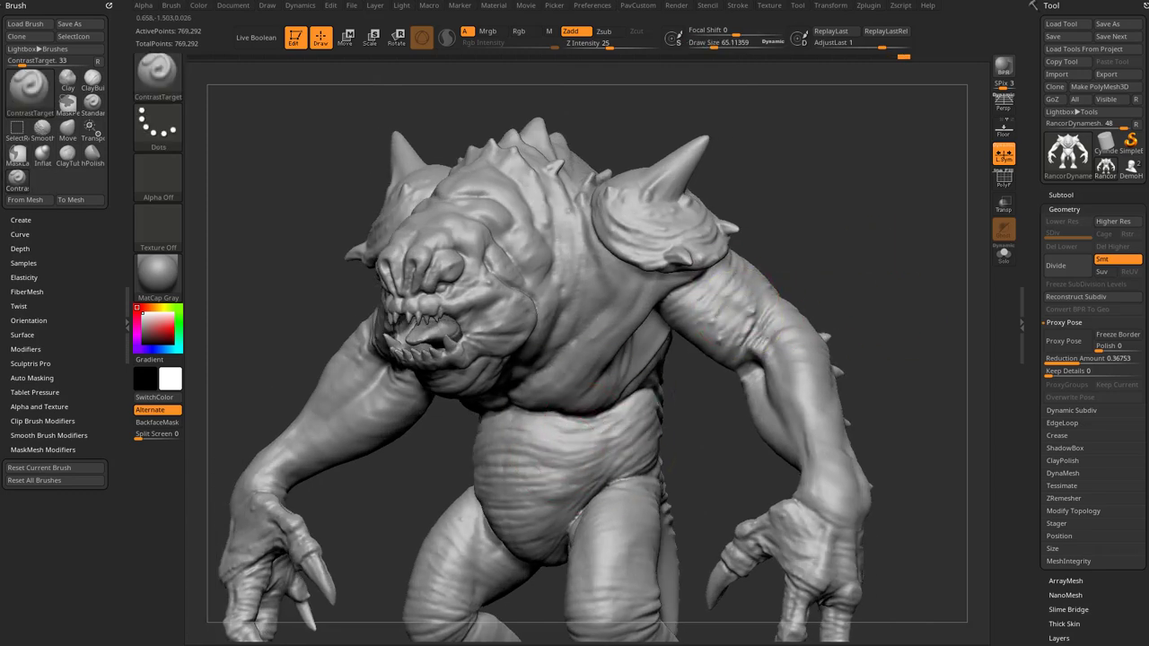
Try a slider adjustment in the tool settings on the whole sculpt, and undo the last two changes.
key(f)
drag(1114, 619, 1113, 126)
shift+click(1065, 232)
shift+click(1068, 217)
scroll(1093, 359, down, 2)
drag(1094, 527, 1119, 528)
key(ctrl+z)
key(ctrl+z)
drag(1113, 144, 1113, 609)
Leave a front-view snapshot of the creature on the canvas and place the live sculpt beside it for comparison.
alt+drag(906, 307, 873, 251)
mouse_move(924, 329)
alt+mouse_down()
mouse_move(778, 287)
mouse_move(748, 324)
mouse_move(775, 307)
alt+mouse_up()
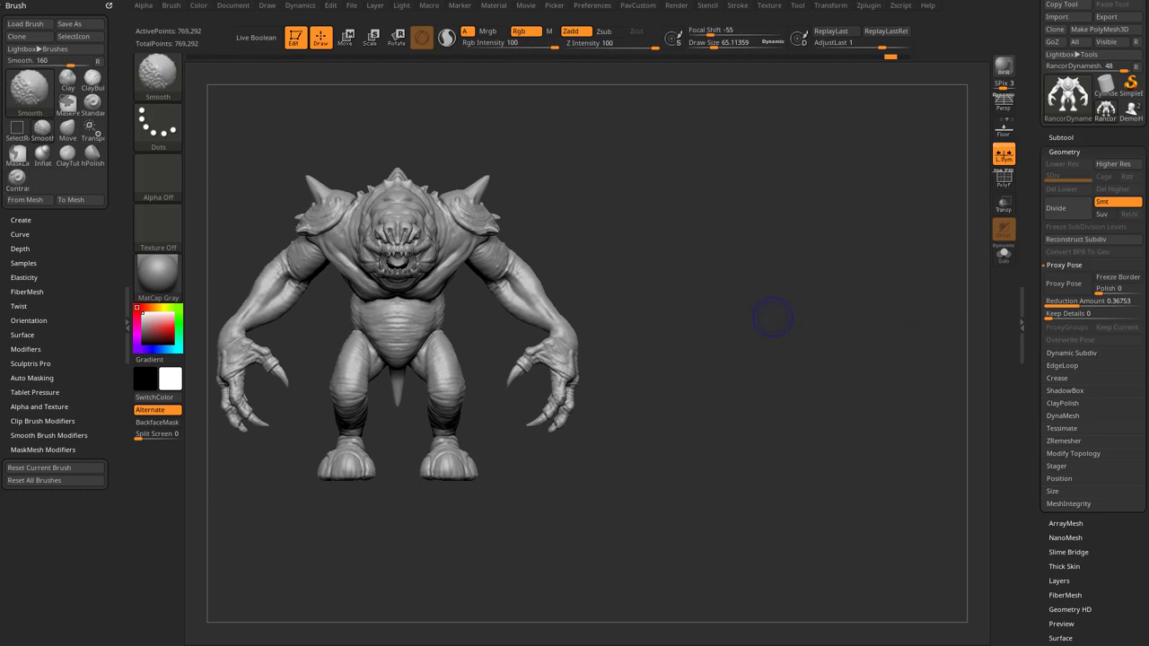
alt+drag(316, 188, 640, 197)
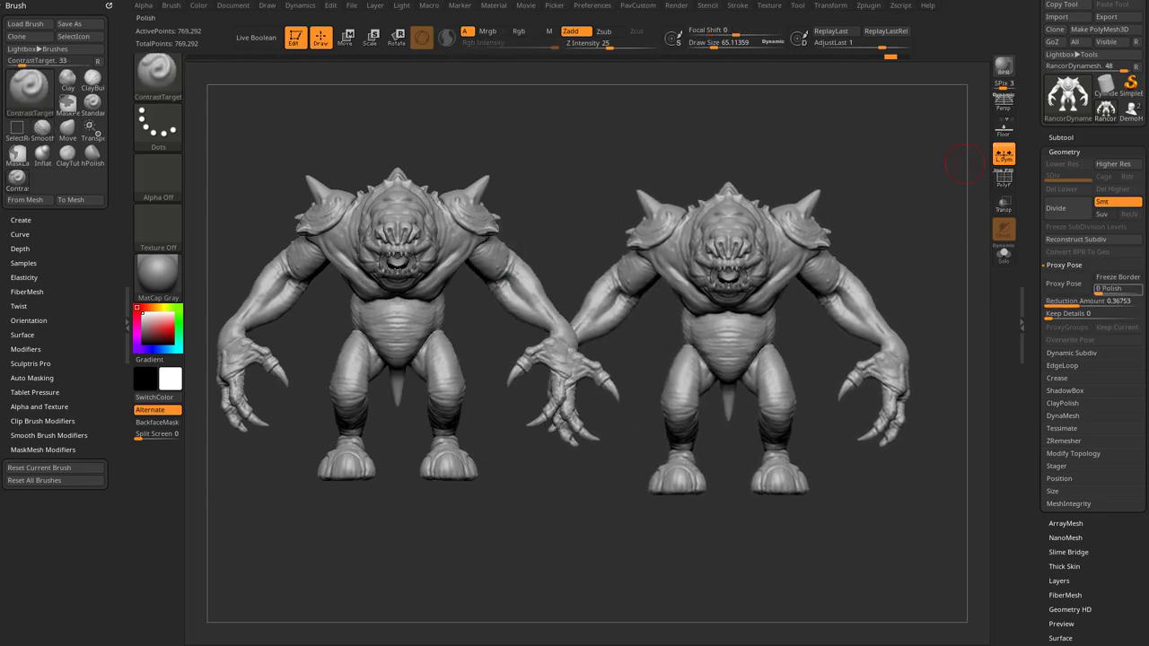
Turn on Proxy Pose, try scaling the proxy mesh with the gizmo, and return to the dense sculpt in Draw mode.
click(1067, 283)
key(w)
drag(728, 338, 726, 404)
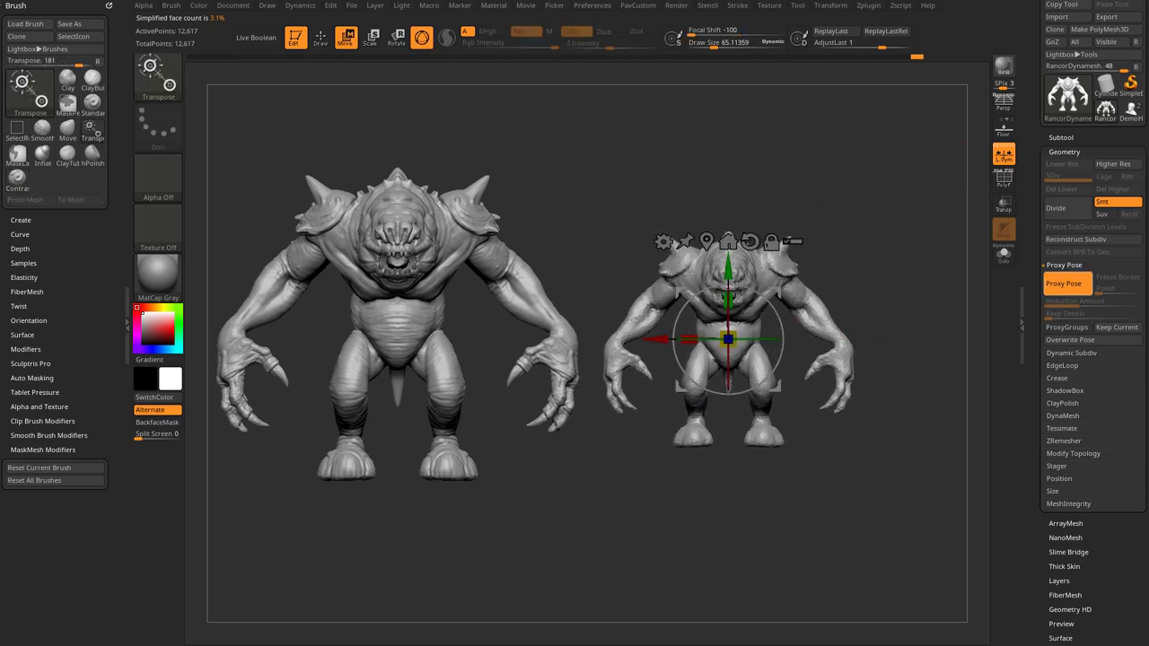
click(1068, 284)
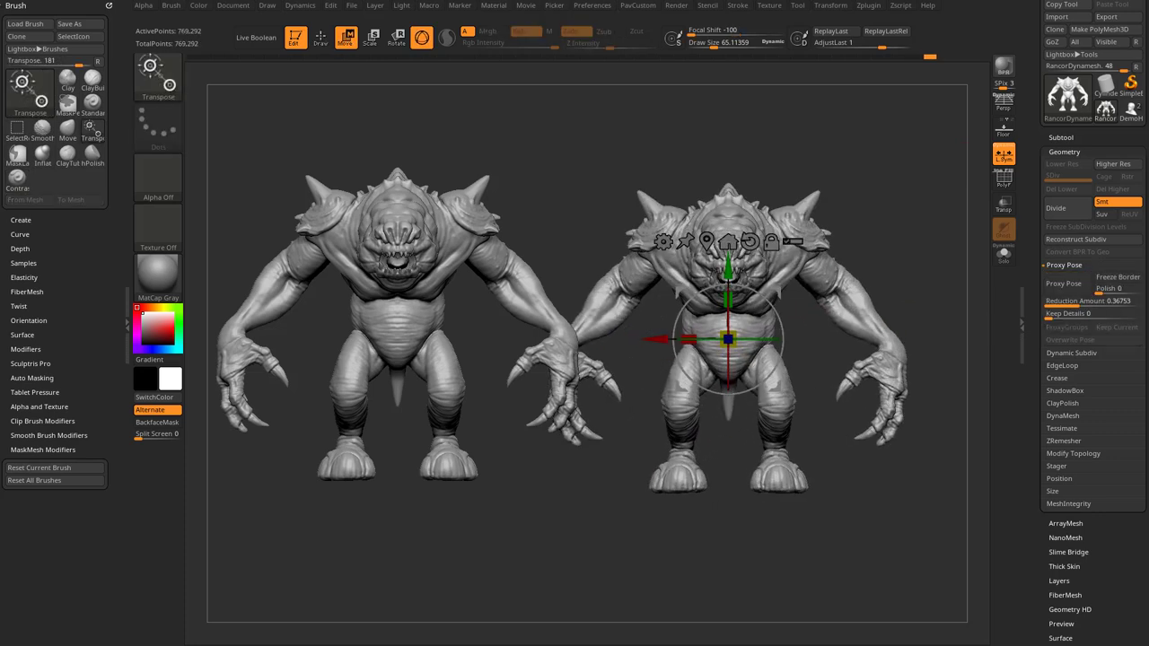
key(q)
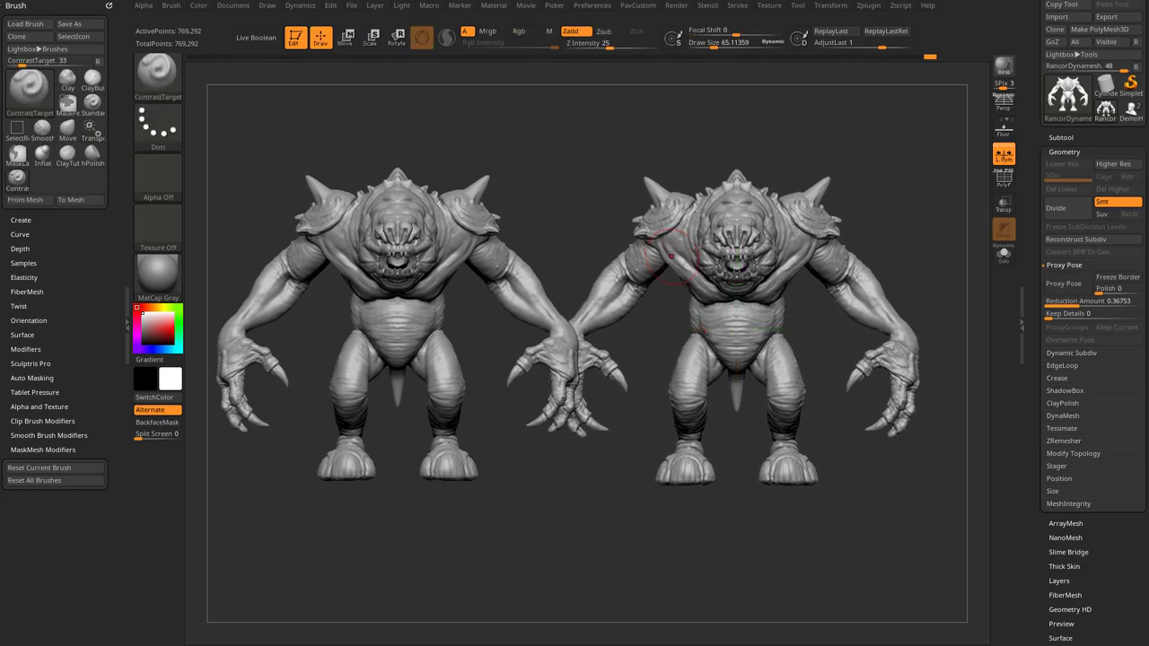
Compare the live sculpt with the snapshot beside it, turning it sideways and back to the front view.
drag(906, 334, 772, 314)
mouse_move(911, 272)
mouse_down()
mouse_move(780, 270)
mouse_move(821, 262)
mouse_move(799, 258)
mouse_up()
drag(876, 187, 923, 194)
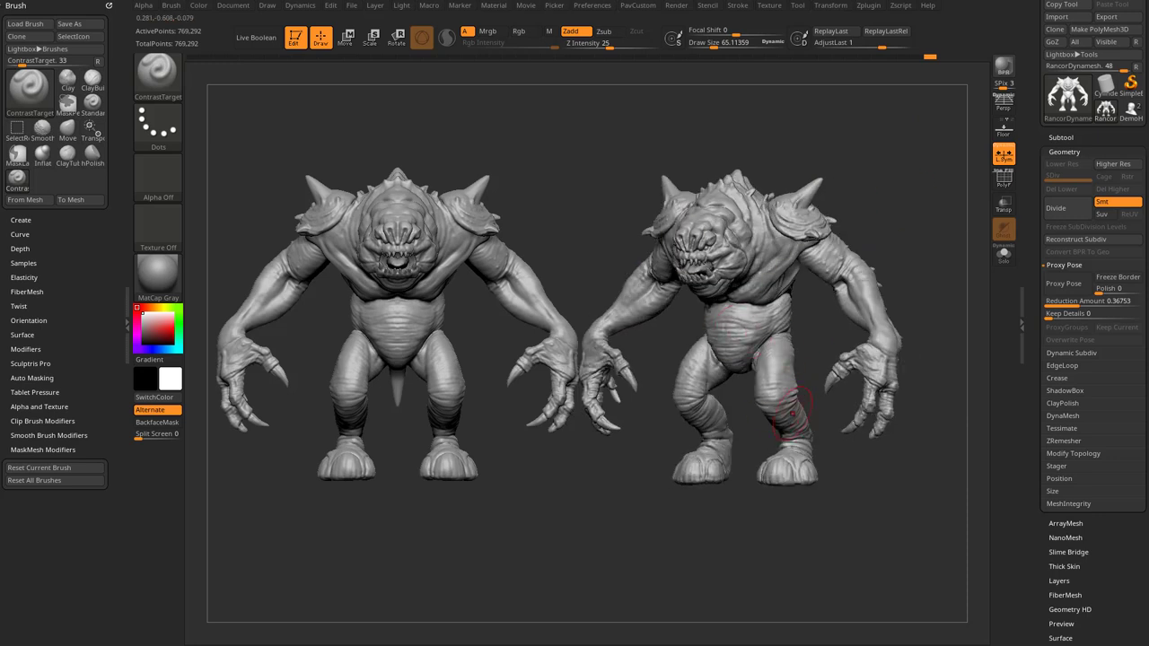
shift+drag(752, 408, 774, 413)
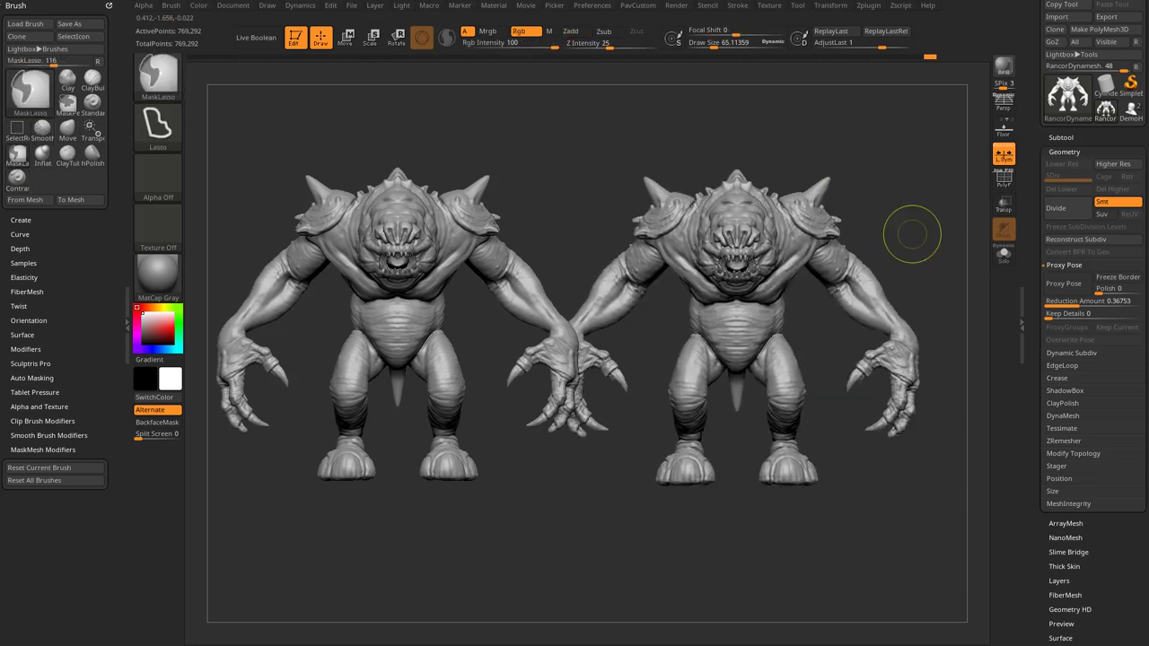
Undo back to the proxy mesh and try scaling it up with the gizmo beside the snapshot.
key(ctrl+z)
key(ctrl+z)
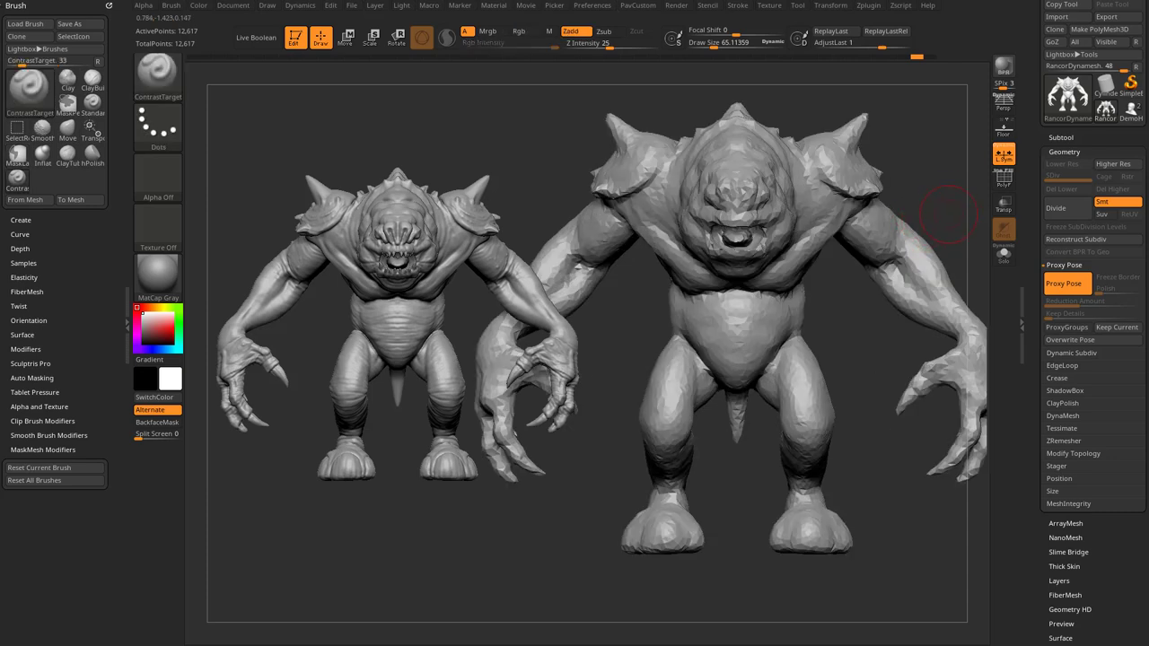
scroll(949, 211, down, 3)
key(w)
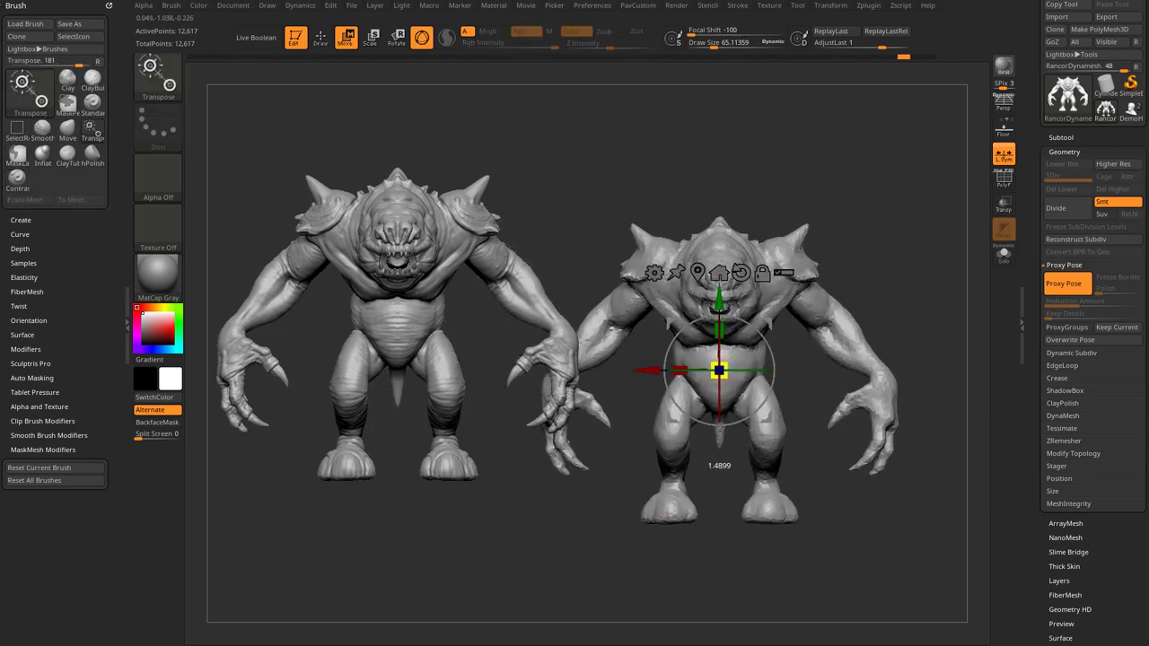
drag(719, 370, 808, 370)
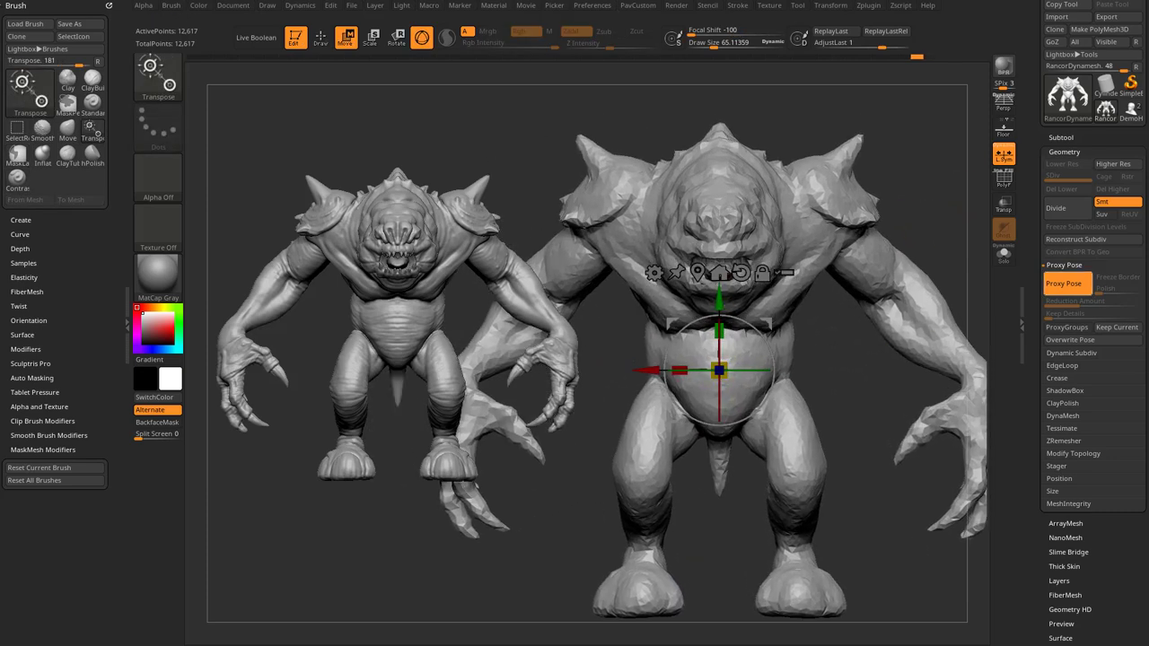
Turn off Proxy Pose, return to Draw mode, and size the dense sculpt to match the snapshot beside it.
click(1065, 284)
key(q)
scroll(954, 222, down, 5)
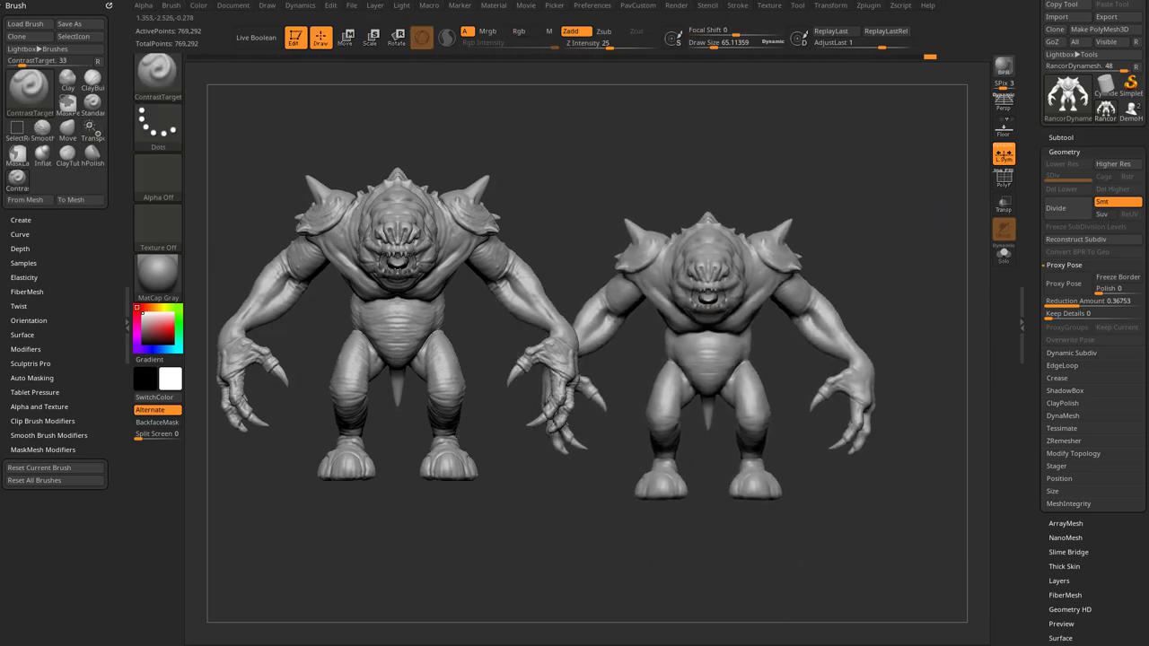
scroll(748, 434, up, 2)
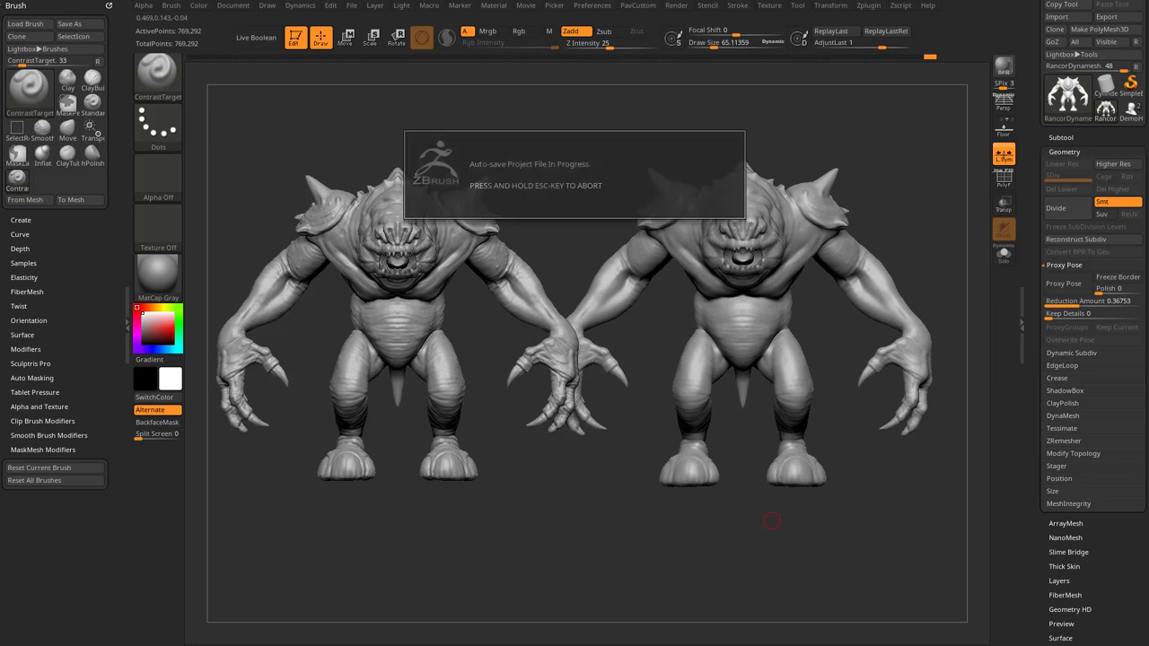
Undo back to the proxy mesh, clear the snapshot from the canvas, and frame the creature in a three-quarter view.
key(ctrl+z)
mouse_move(920, 232)
alt+mouse_down()
mouse_move(889, 294)
mouse_move(898, 386)
alt+mouse_up()
key(ctrl+z)
alt+drag(921, 299, 951, 251)
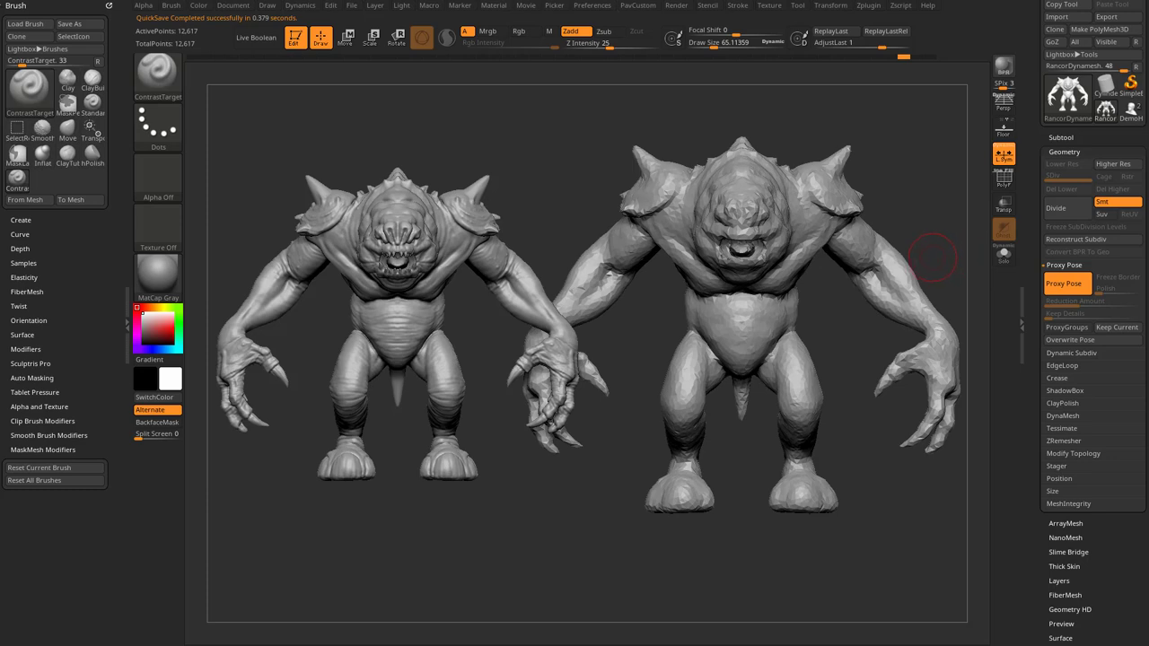
key(ctrl+n)
key(f)
drag(769, 206, 889, 279)
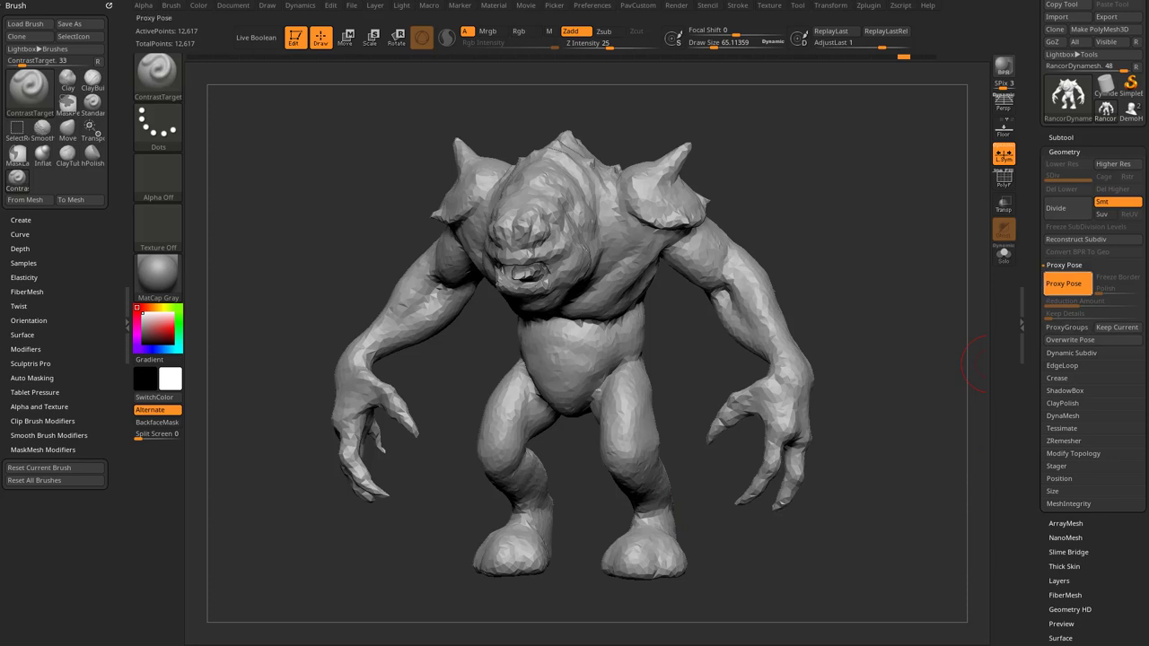
Exit Proxy Pose, raise Reduction Amount to 1, re-enter Proxy Pose, and show the polyframe on the proxy mesh.
click(1066, 284)
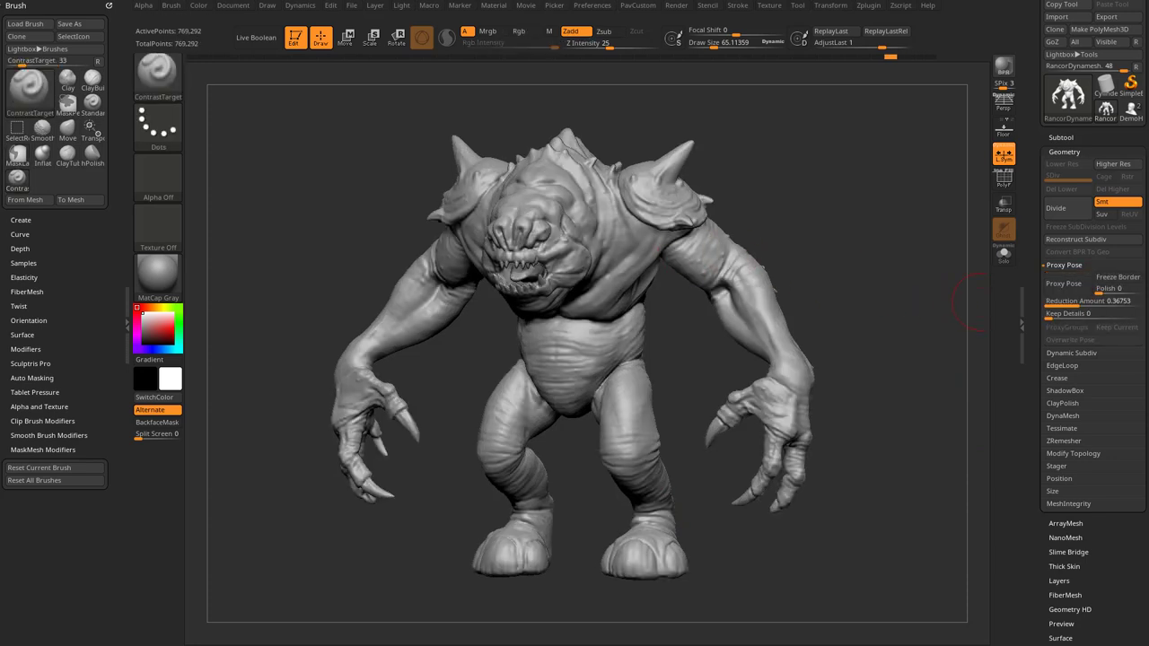
drag(1080, 303, 1104, 303)
drag(1136, 302, 1142, 303)
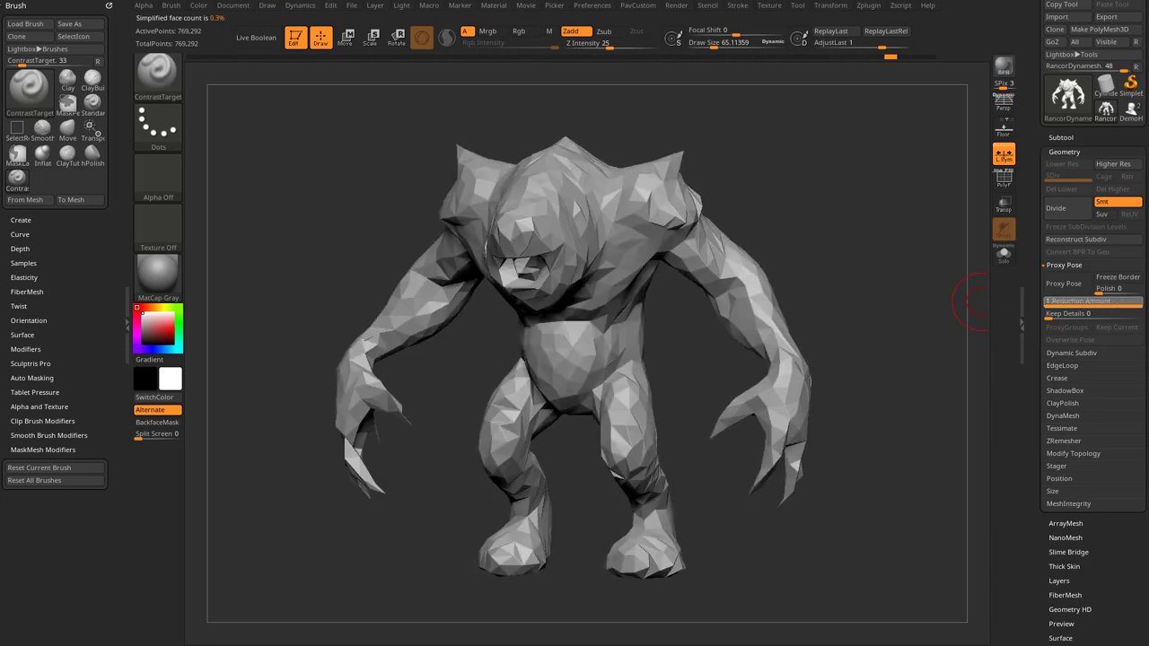
click(1064, 284)
key(shift+f)
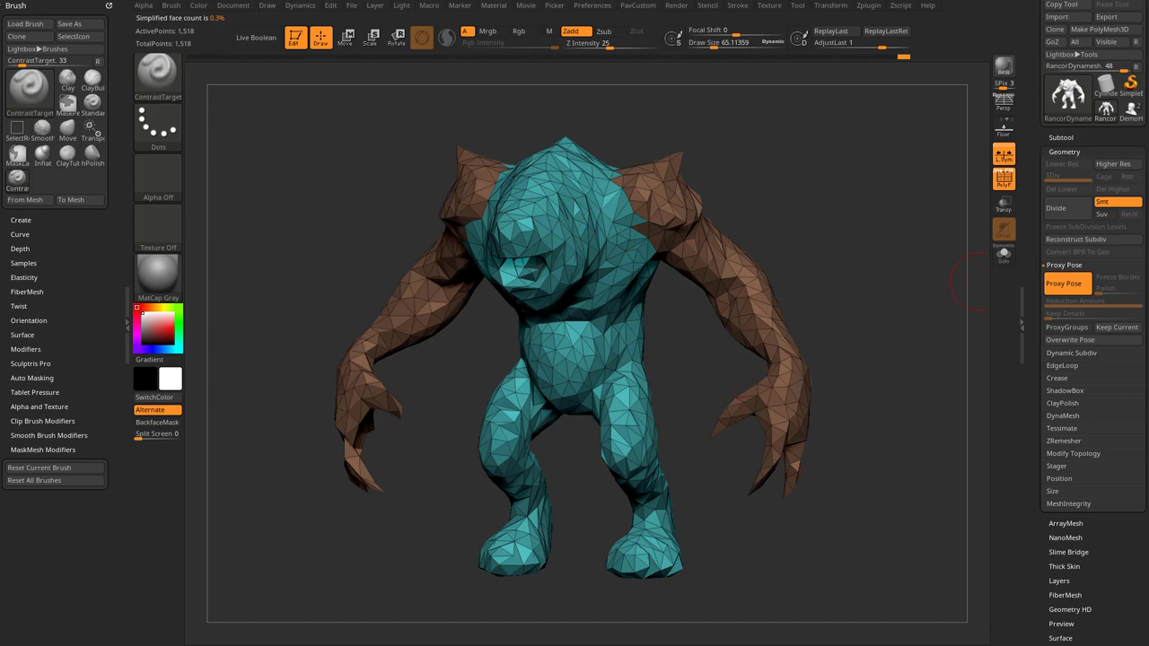
Enable ProxyGroups, exit Proxy Pose, and display the dense sculpt's polygroup colors without wireframe lines.
click(1067, 327)
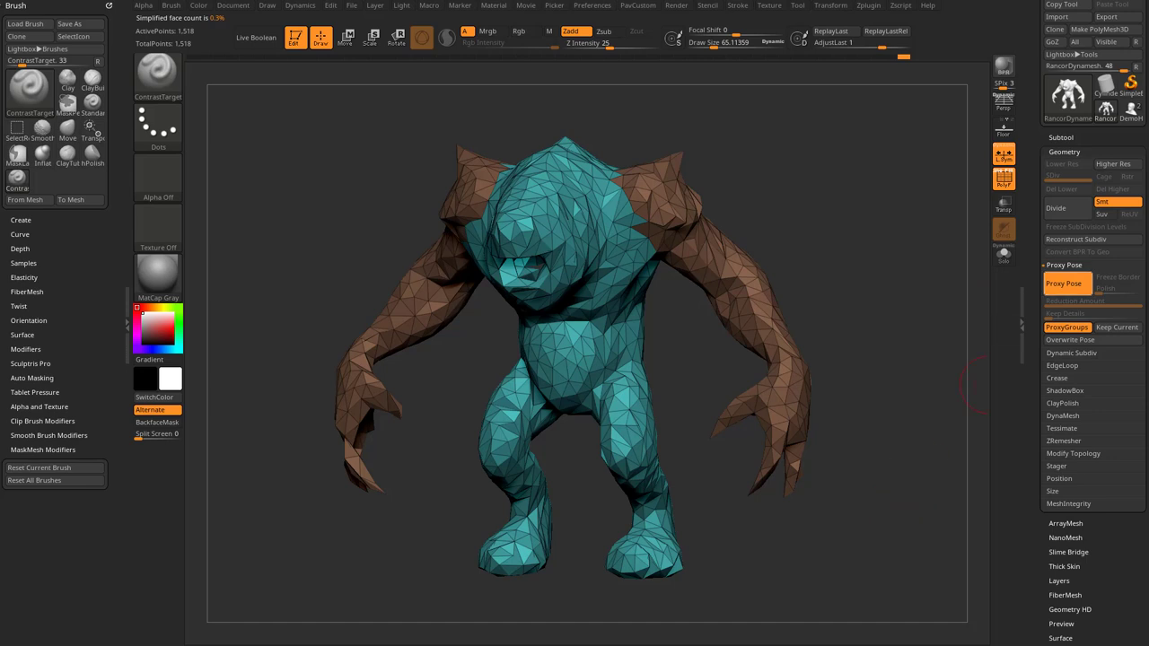
click(1067, 283)
key(s)
drag(808, 278, 798, 279)
key(f)
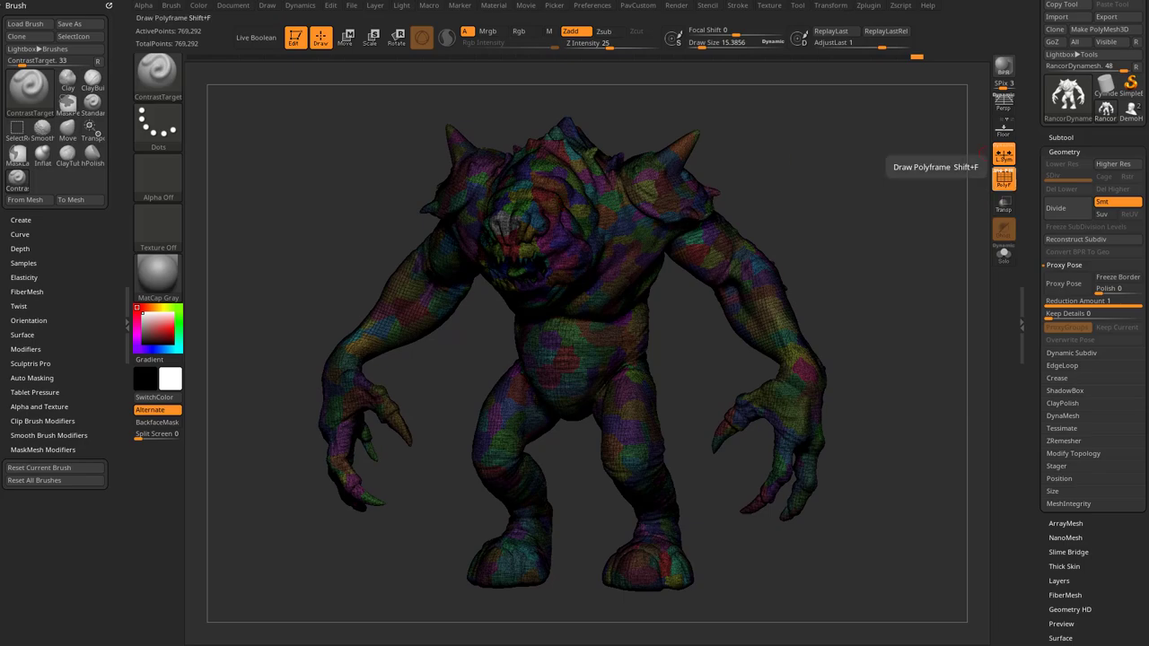
click(1004, 178)
mouse_move(917, 220)
alt+mouse_down()
mouse_move(897, 261)
mouse_move(885, 233)
mouse_move(736, 224)
mouse_move(923, 212)
alt+mouse_up()
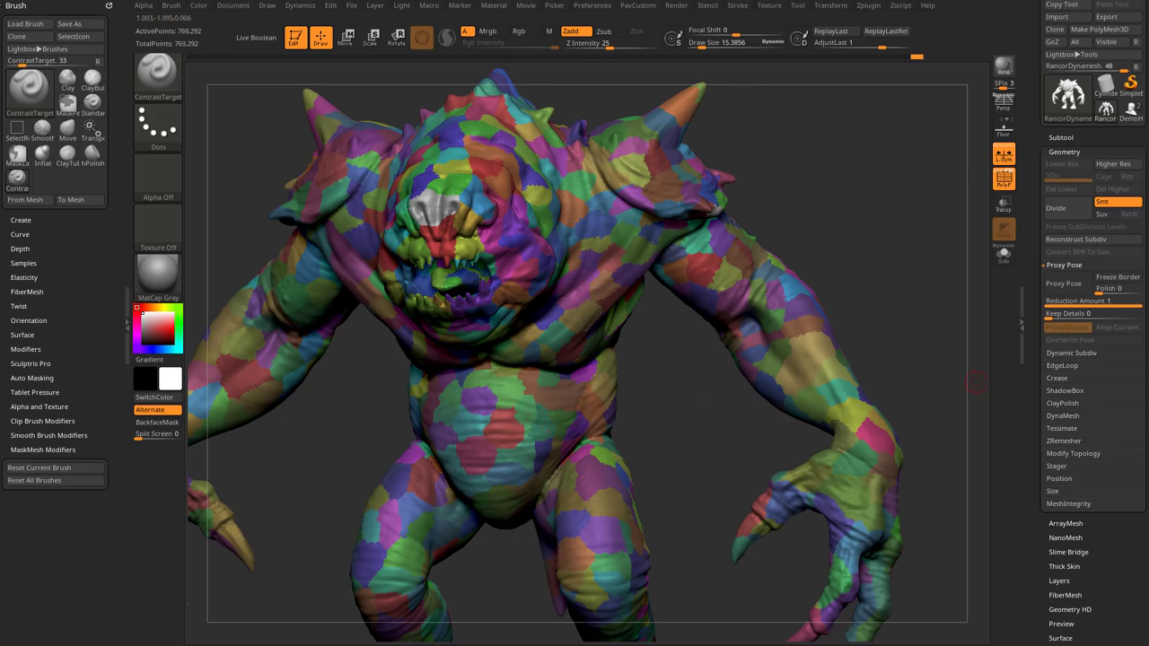
Examine the patchwork of polygroups across the dense creature from the front and side.
drag(669, 417, 507, 380)
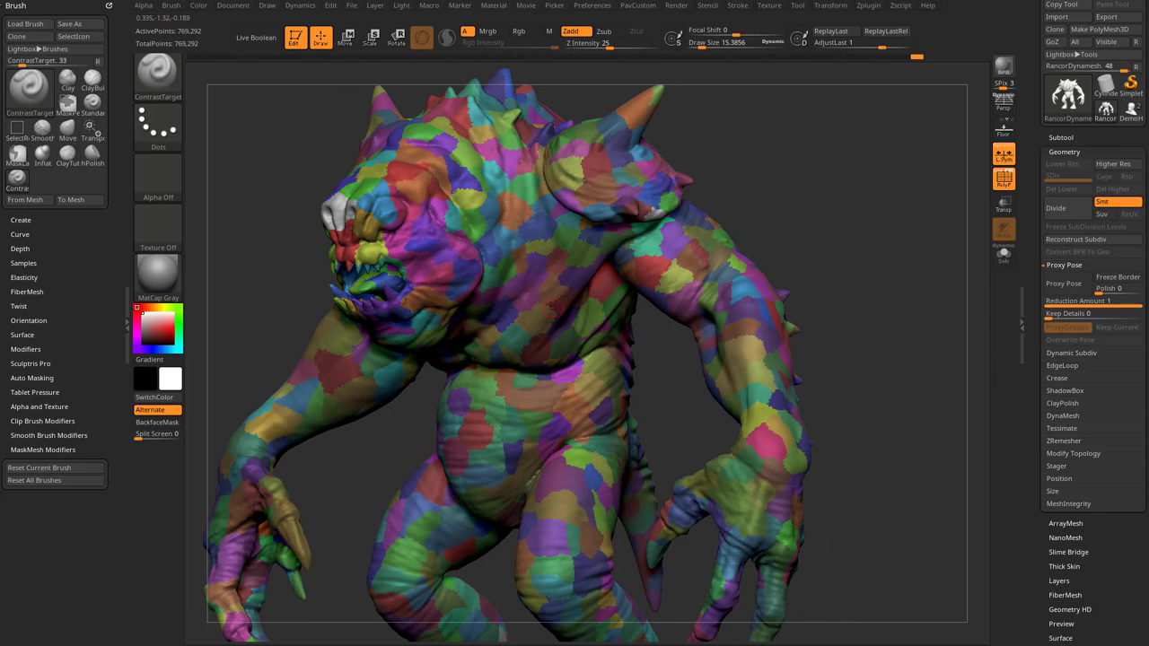
drag(761, 247, 930, 221)
drag(930, 221, 862, 226)
right_drag(888, 288, 899, 290)
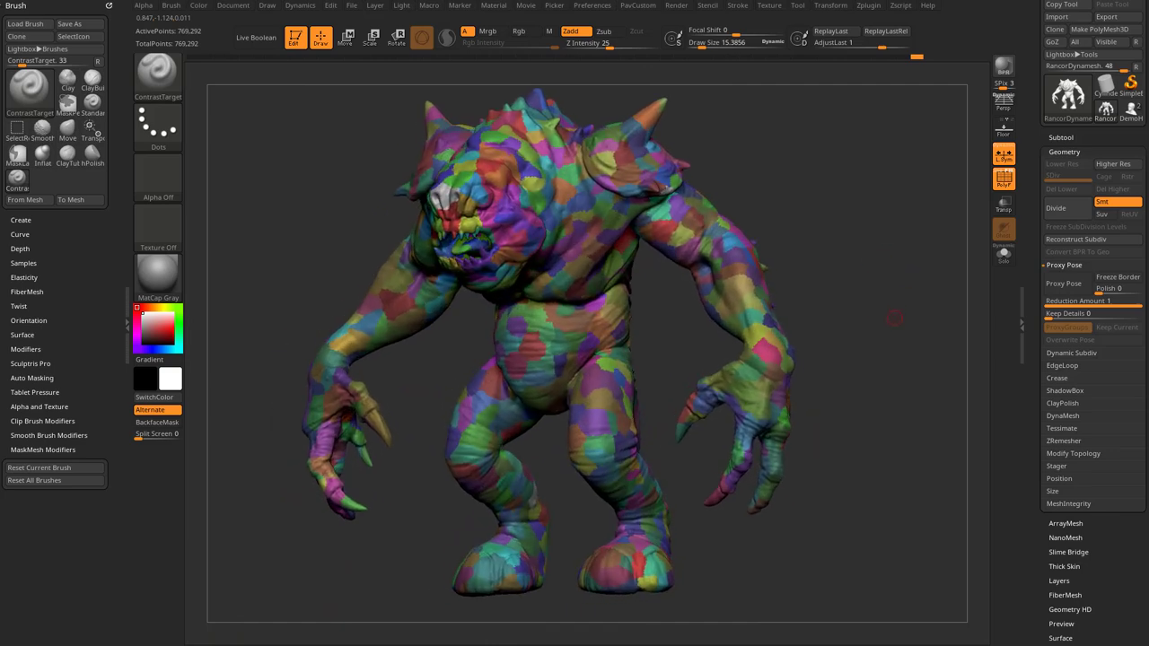
Select the Standard brush and check the polygroup patches on the creature from several angles.
right_drag(884, 226, 734, 309)
key(b)
key(s)
key(t)
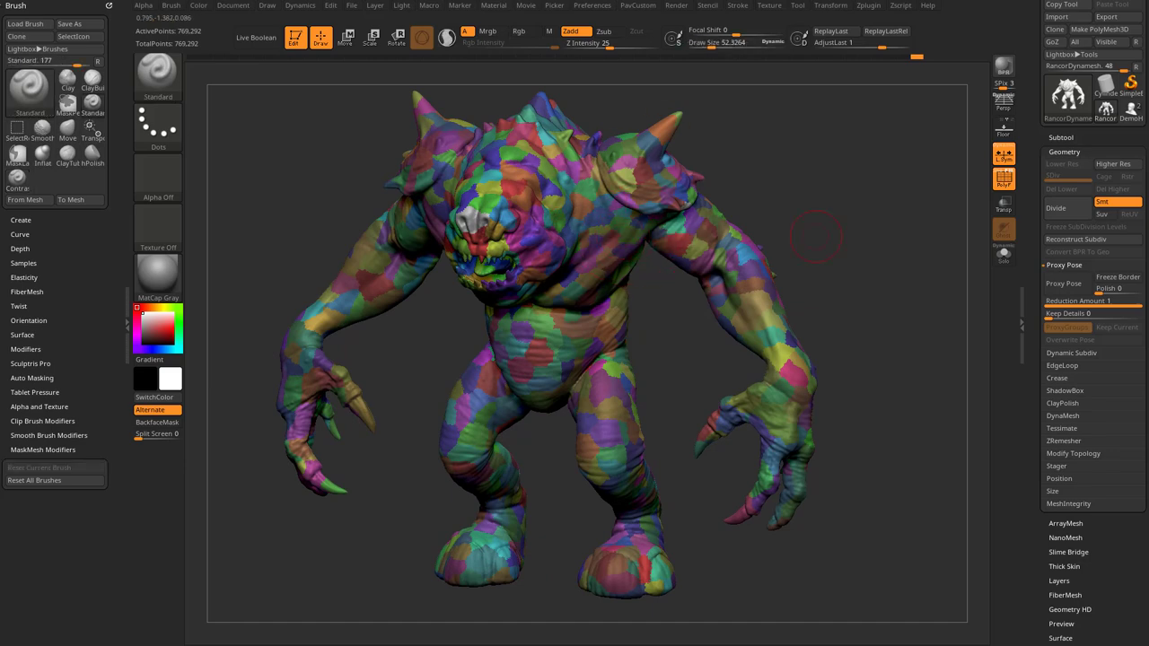
right_drag(739, 251, 839, 292)
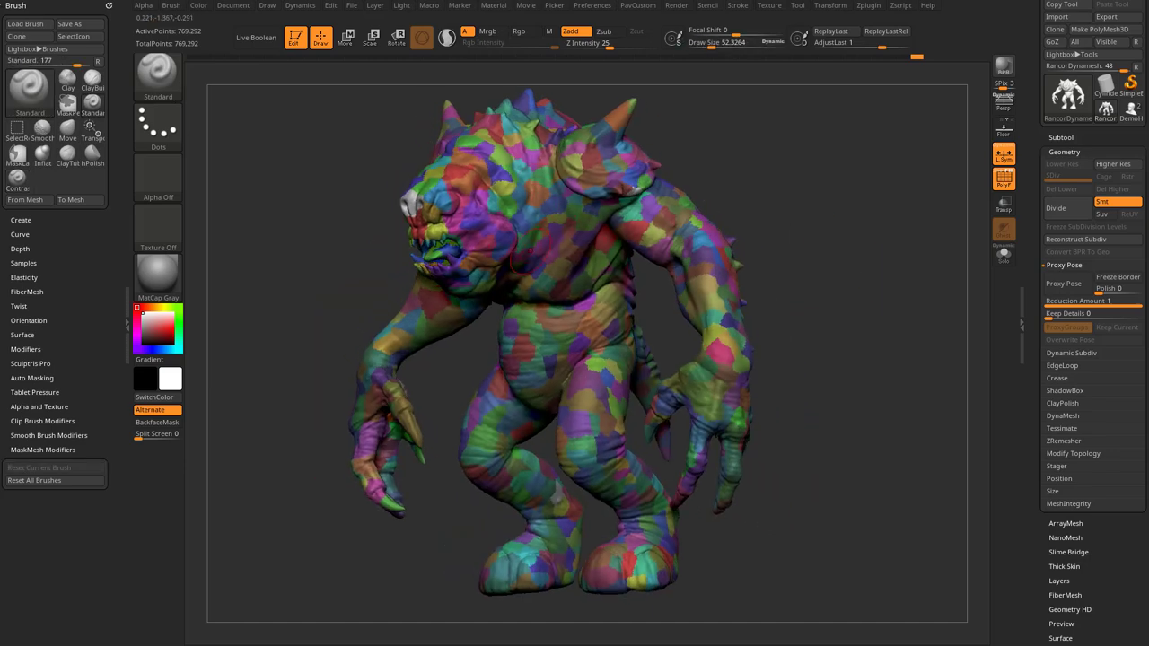
shift+right_drag(859, 223, 420, 254)
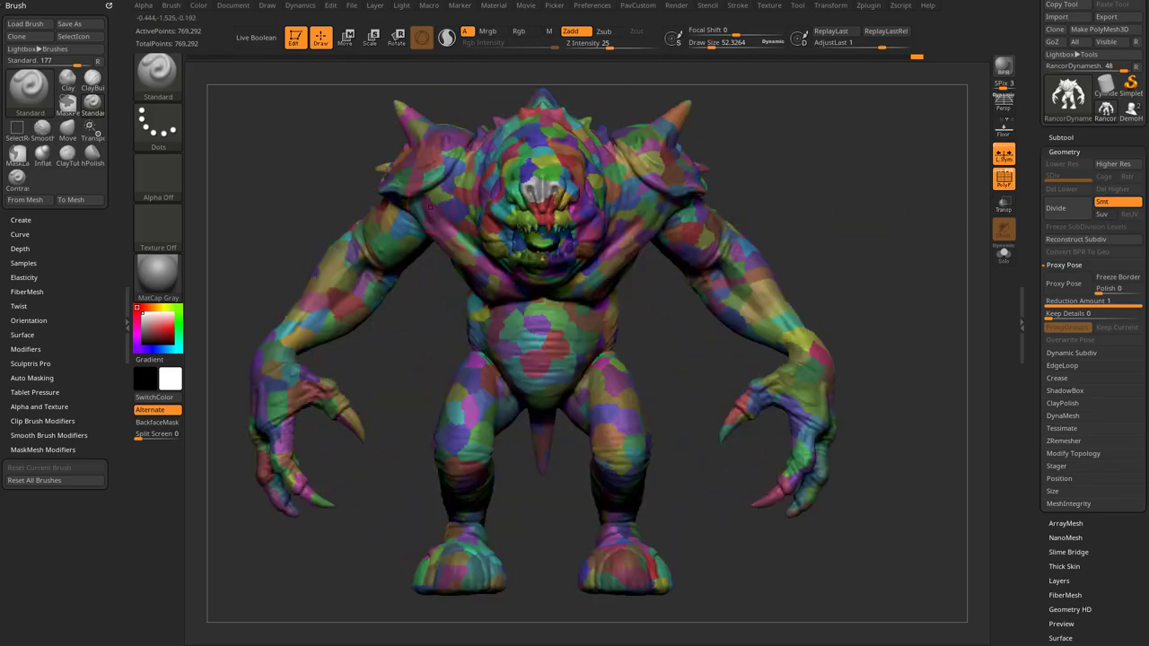
right_drag(833, 197, 793, 224)
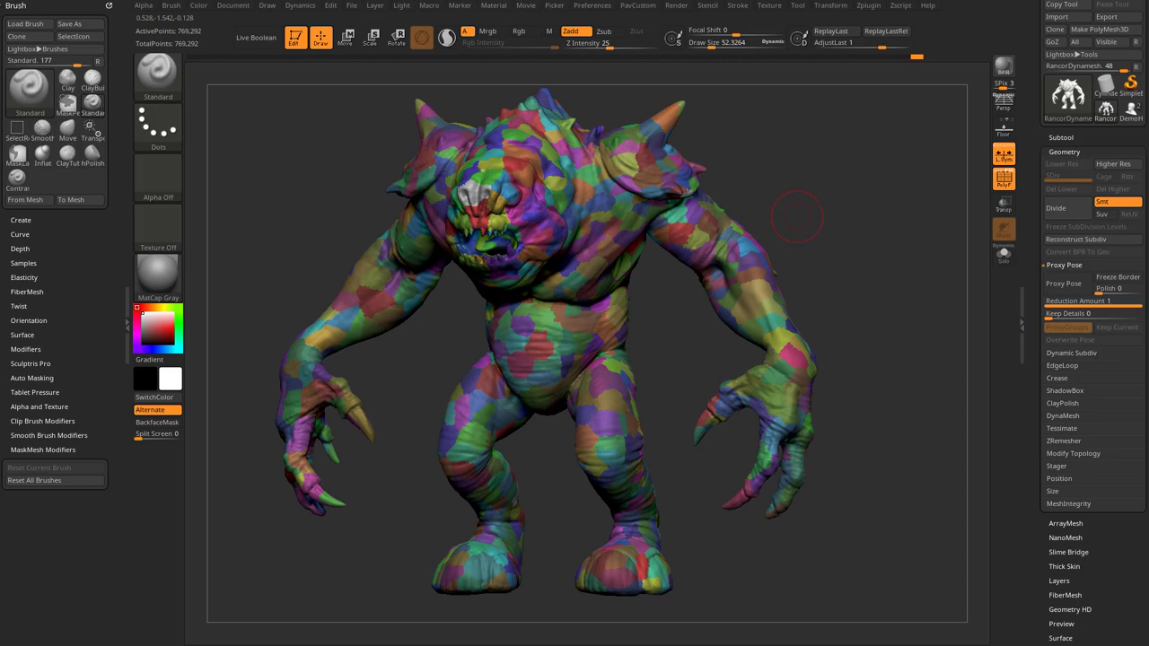
Undo back to the dense two-group sculpt, set Reduction Amount to 0.33741, and turn on Proxy Pose.
key(ctrl+z)
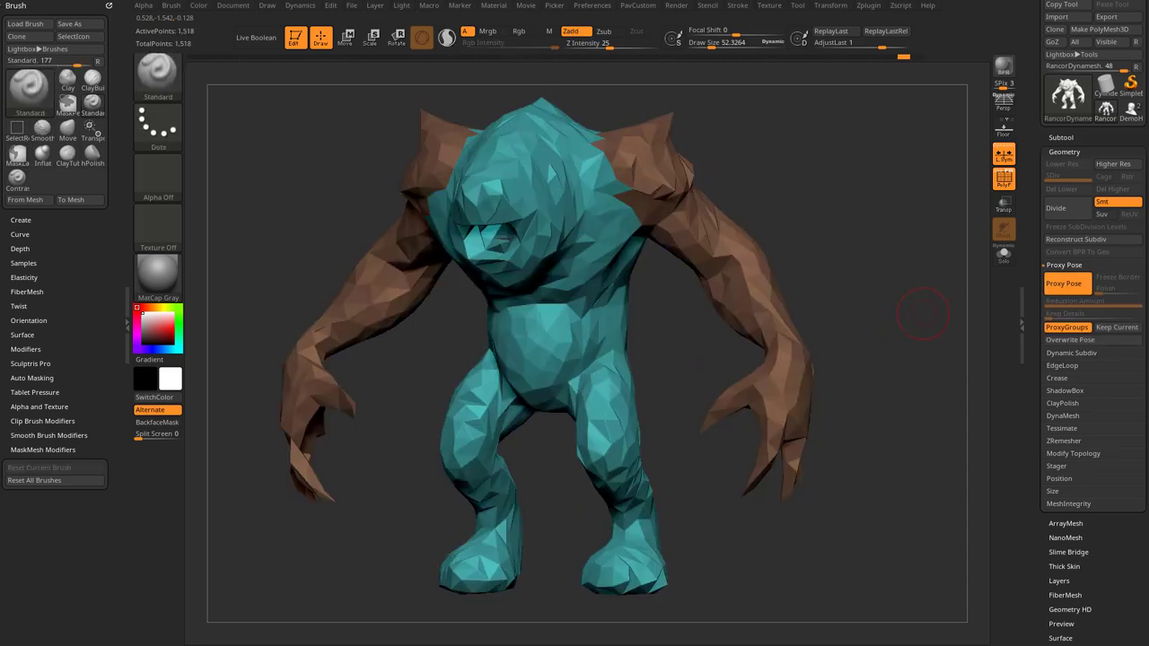
key(shift+p)
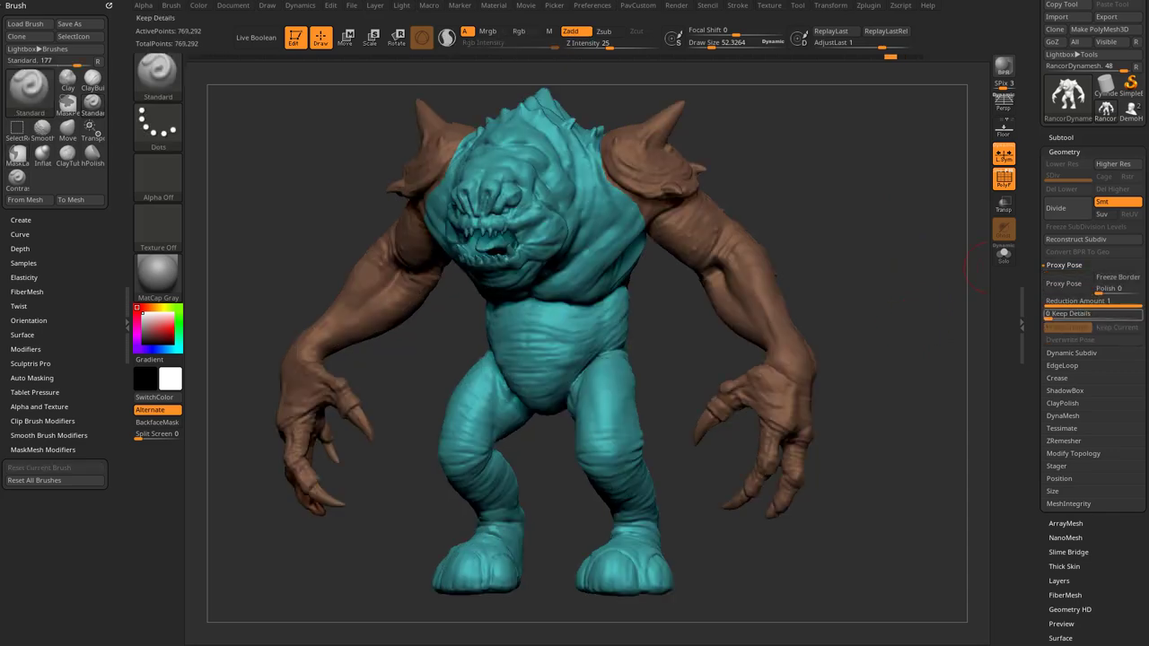
mouse_move(1093, 302)
mouse_down()
mouse_move(1052, 306)
mouse_move(1078, 304)
mouse_up()
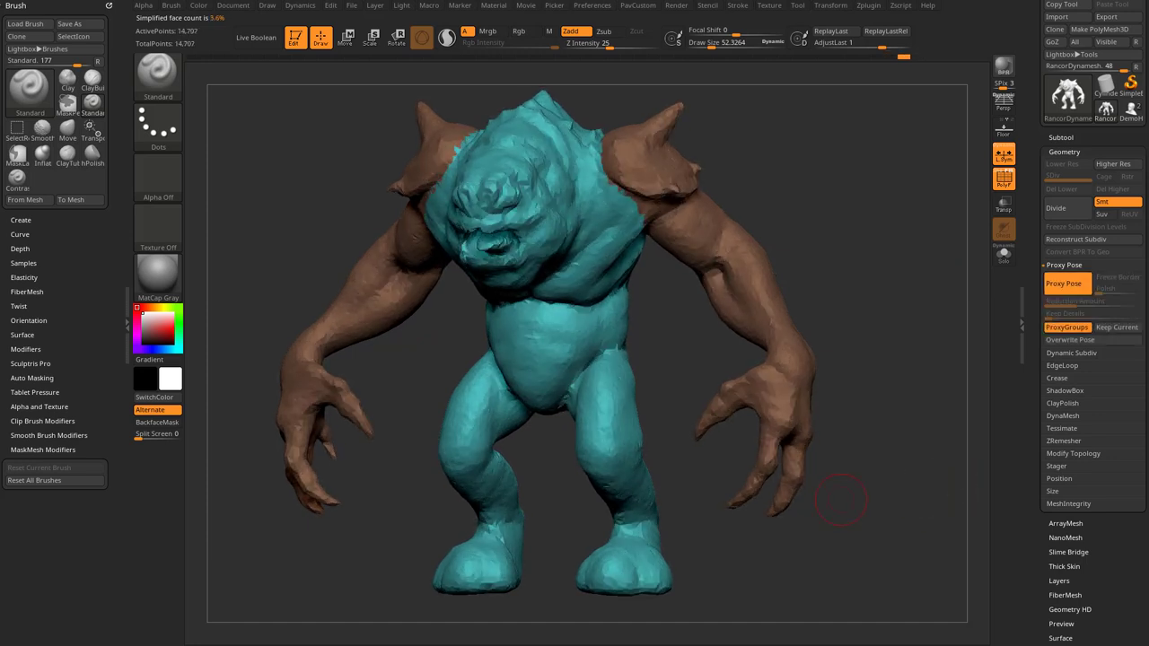
Clone the proxy mesh as a separate tool and switch to the copy.
drag(1118, 391, 1118, 449)
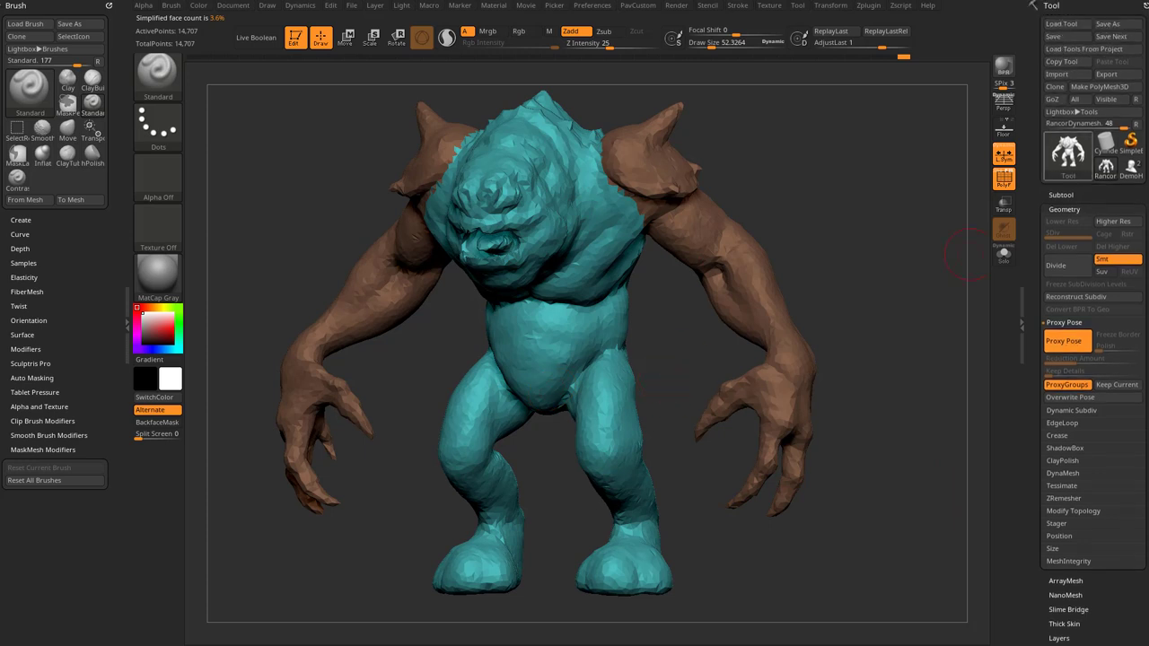
click(1055, 86)
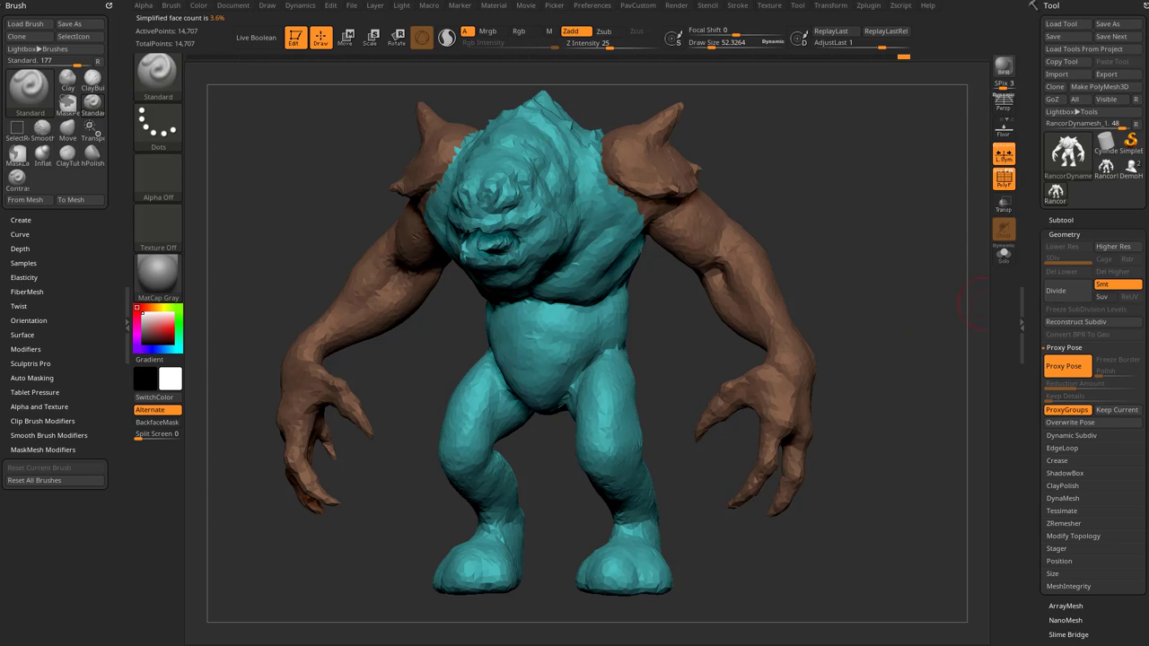
click(1105, 168)
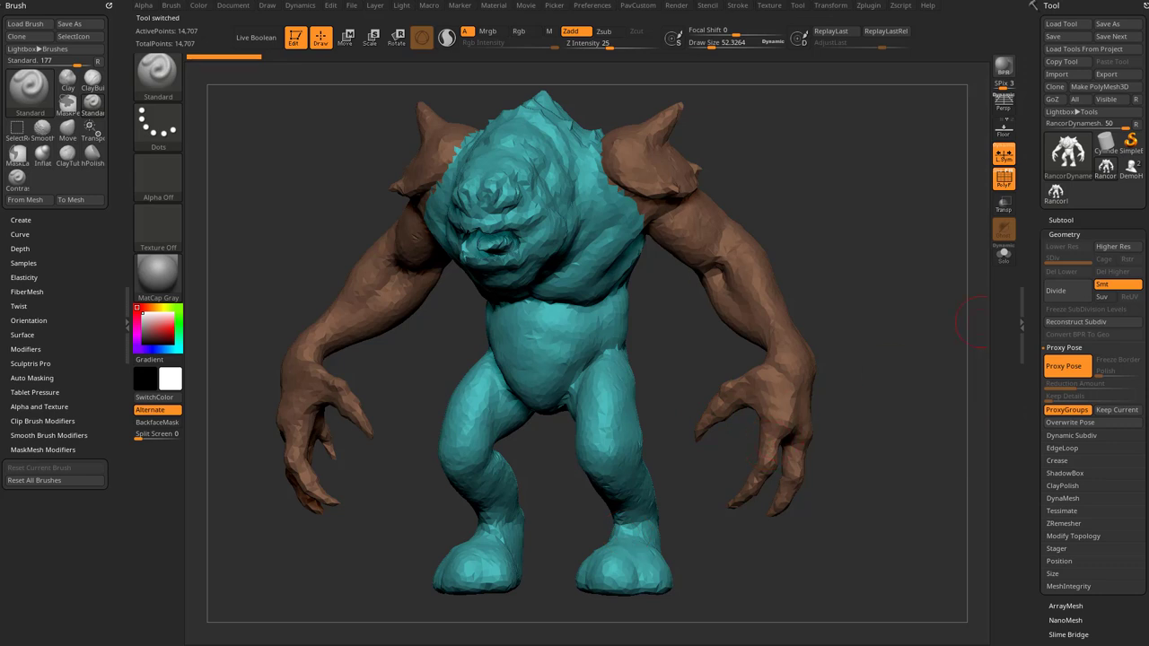
Try deleting the copied creature's only subtool, and return to the creature in Proxy Pose.
click(1061, 219)
scroll(1061, 220, down, 5)
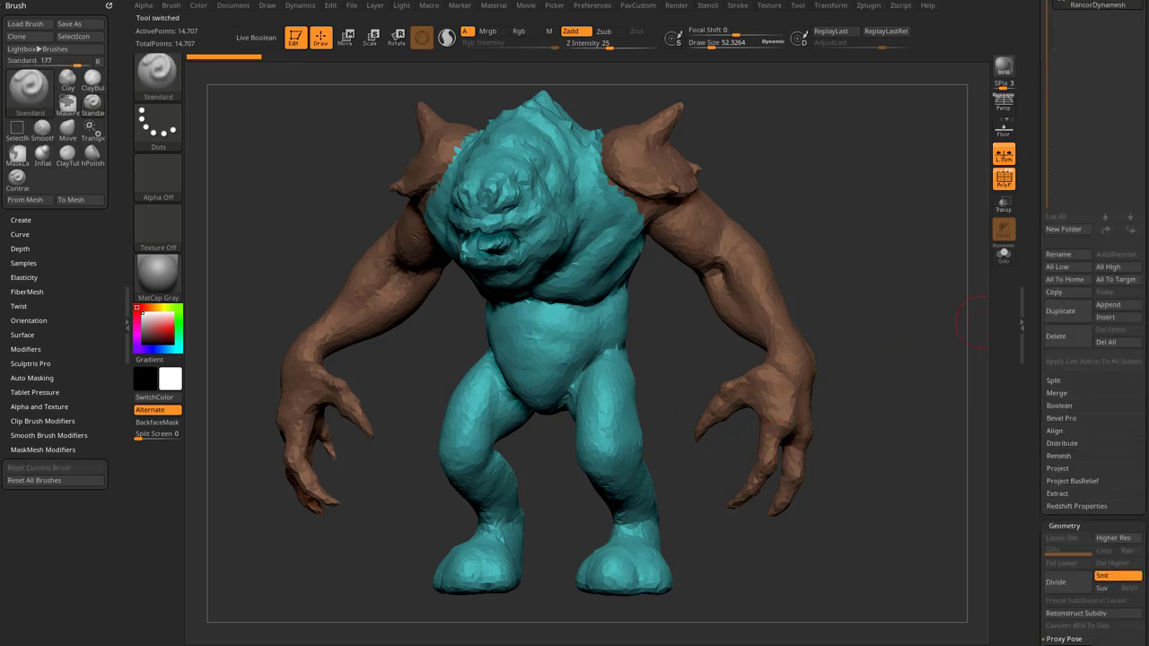
click(1058, 337)
click(1058, 361)
scroll(1059, 359, up, 5)
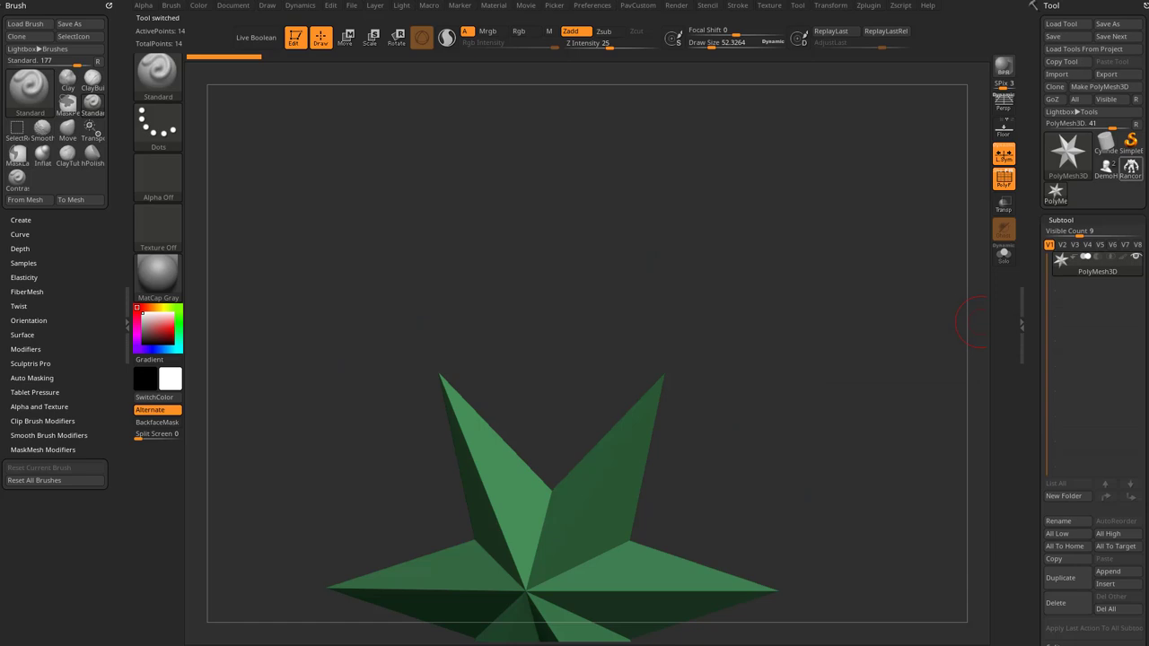
key(ctrl+z)
scroll(1092, 350, down, 8)
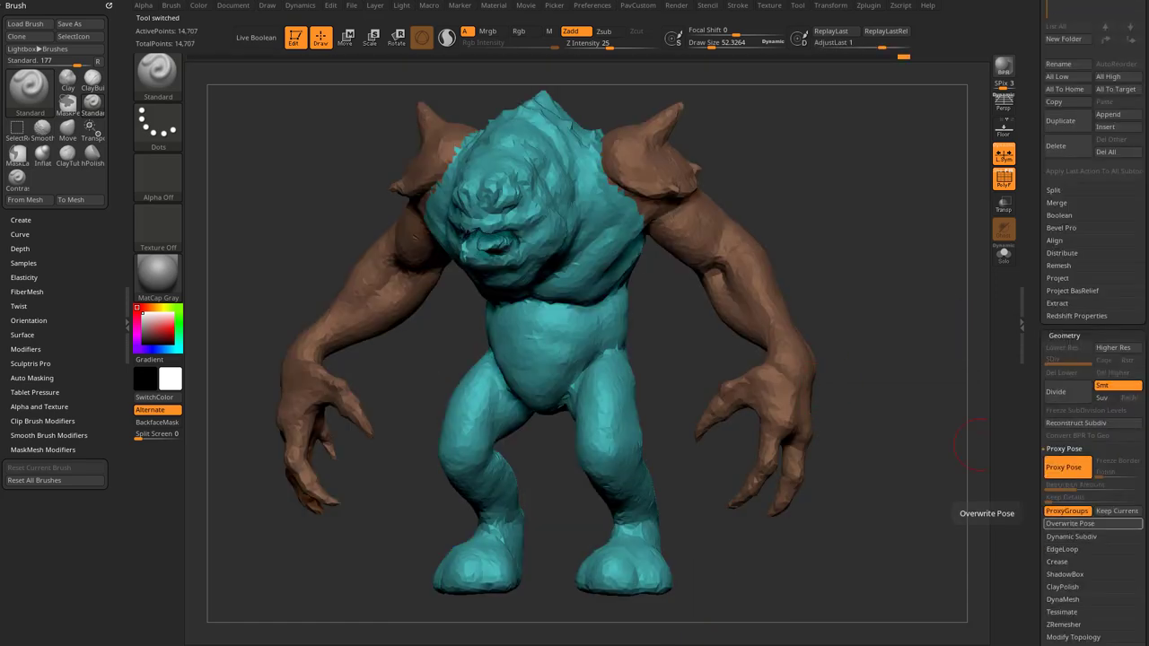
Turn off ProxyGroups and exit Proxy Pose keeping the current low-poly mesh.
click(1067, 467)
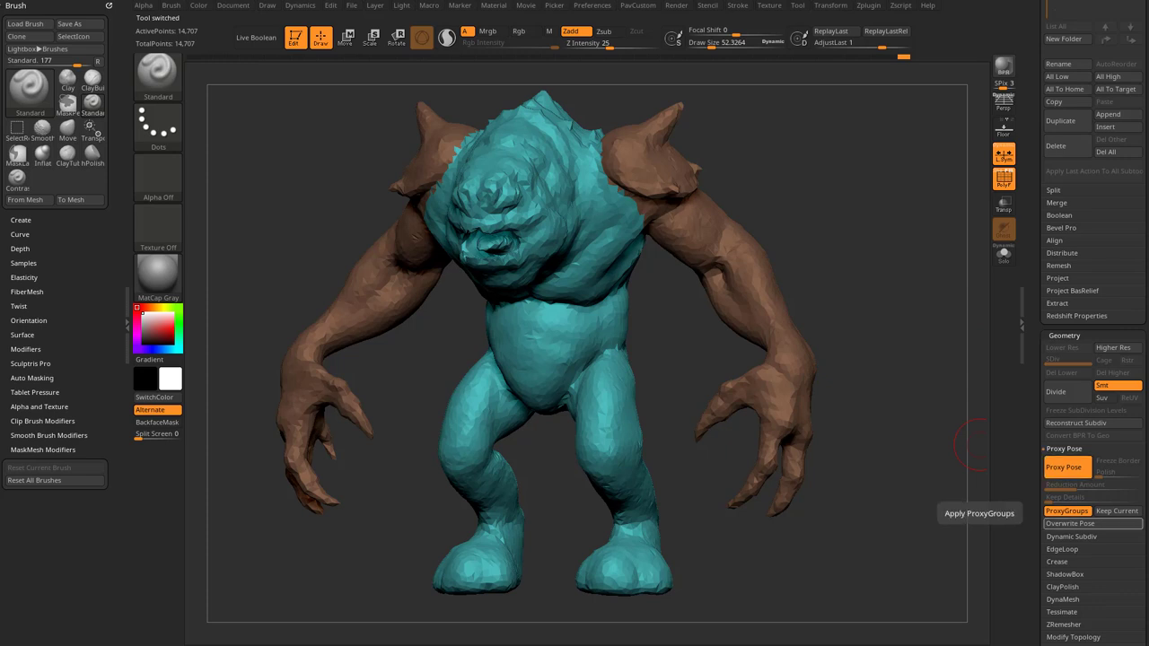
click(1068, 511)
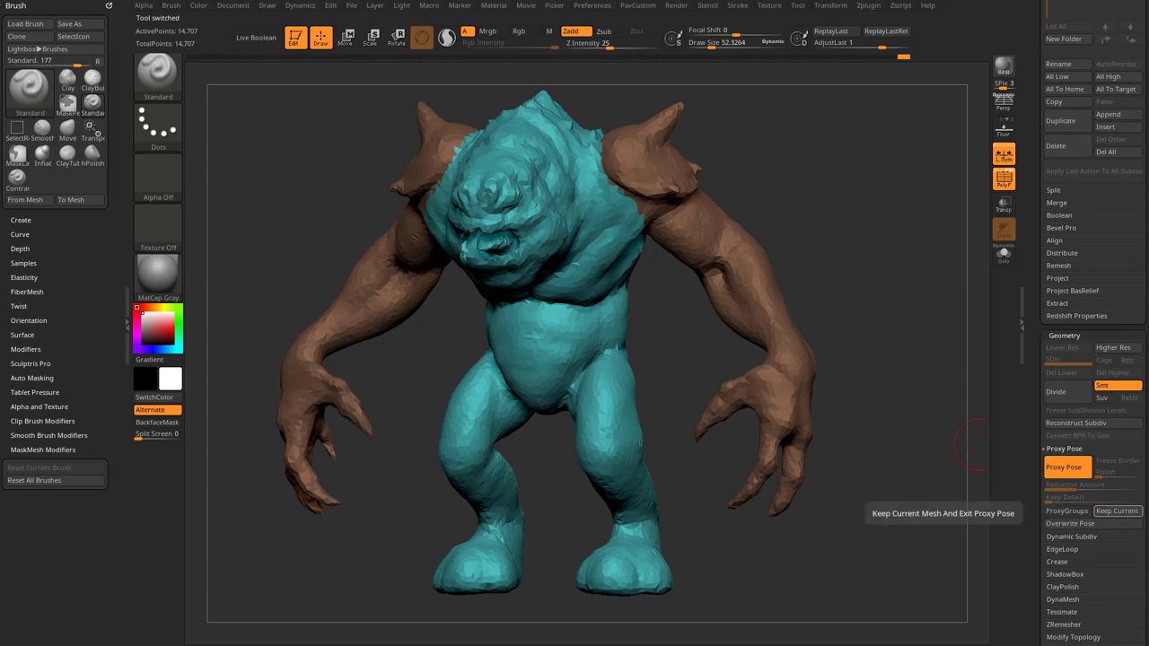
click(1068, 523)
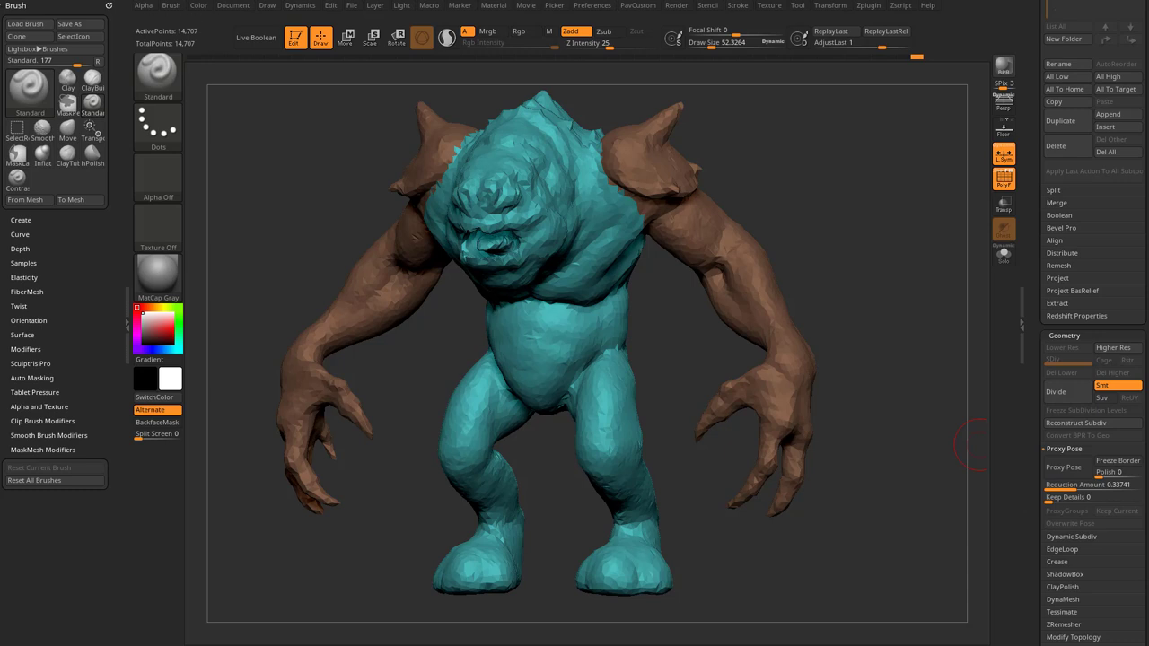
drag(1091, 183, 1092, 629)
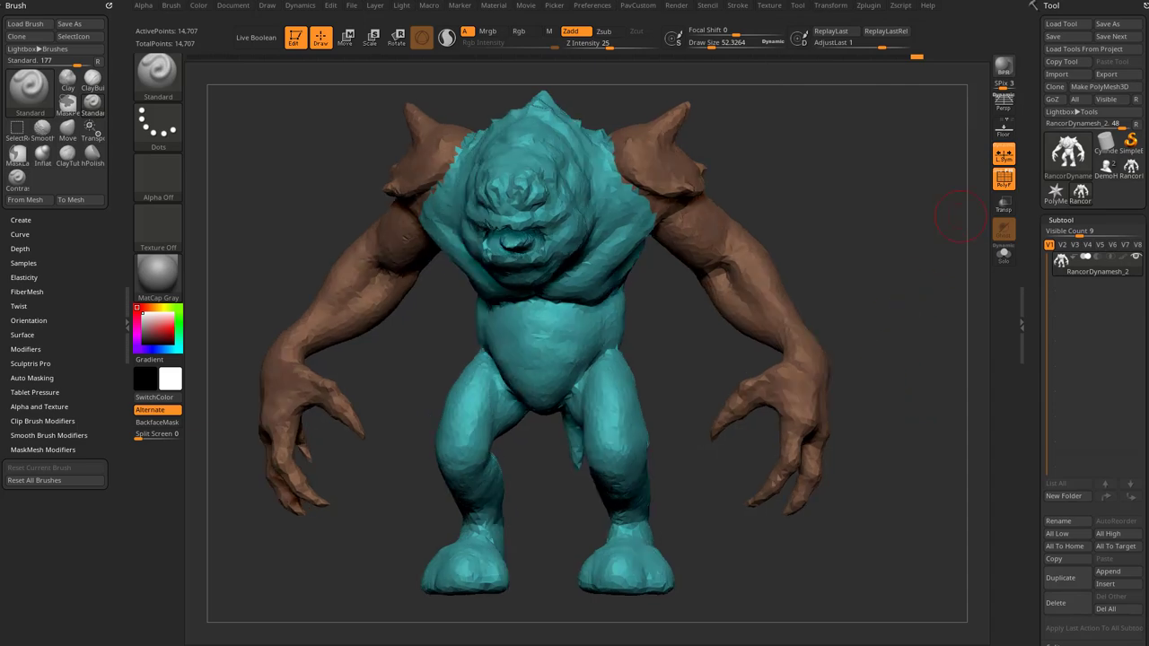
mouse_move(1131, 167)
drag(938, 334, 896, 343)
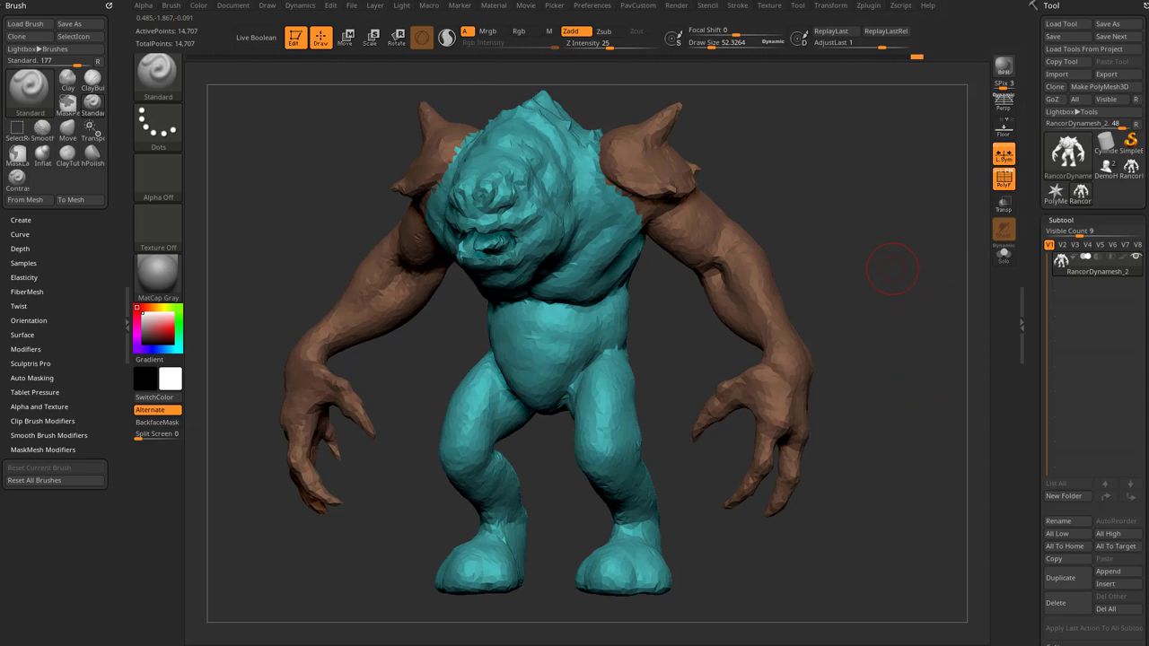
Undo back to the dense sculpt, switch to the cloned low-poly RancorDynamesh_1 tool, and show its wireframe.
key(ctrl+z)
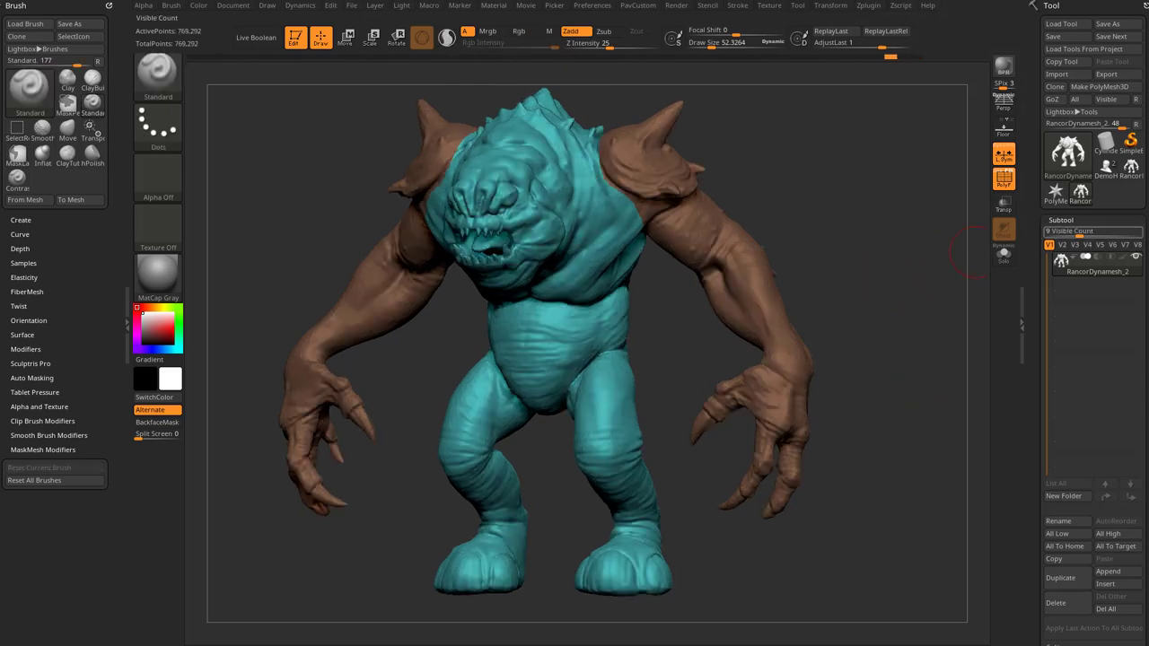
click(1131, 169)
drag(617, 198, 799, 211)
click(998, 170)
drag(906, 247, 841, 254)
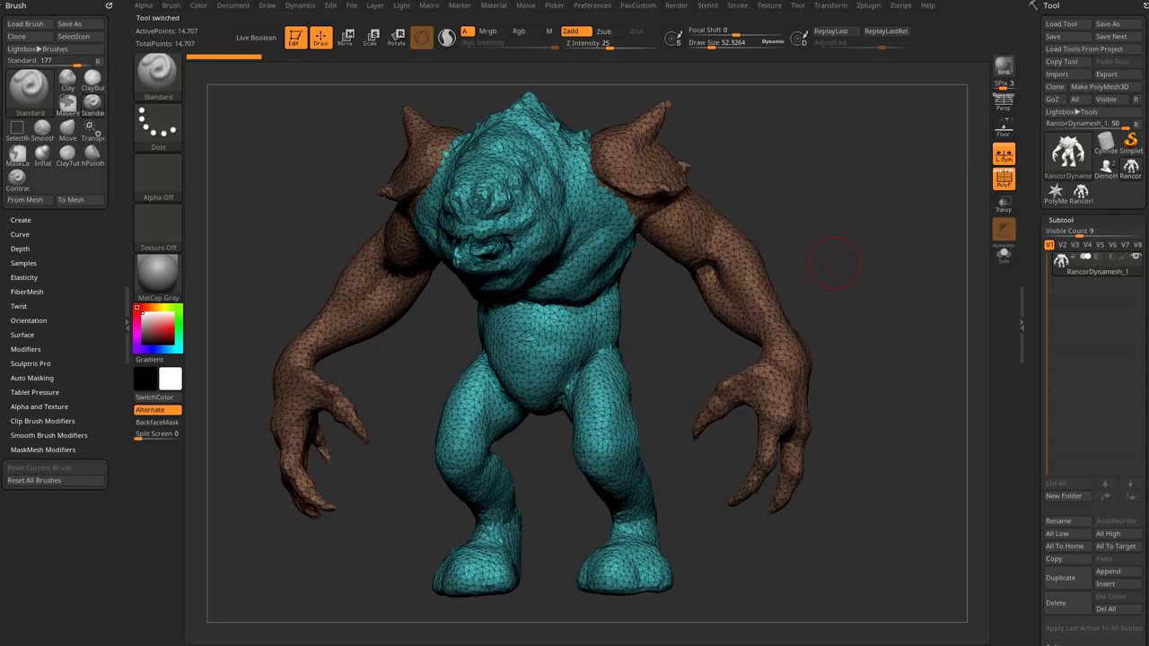
Set the dense creature's Reduction Amount to 0.47595 and put it into Proxy Pose.
mouse_move(1042, 610)
mouse_down()
mouse_move(1042, 67)
mouse_move(1042, 611)
mouse_up()
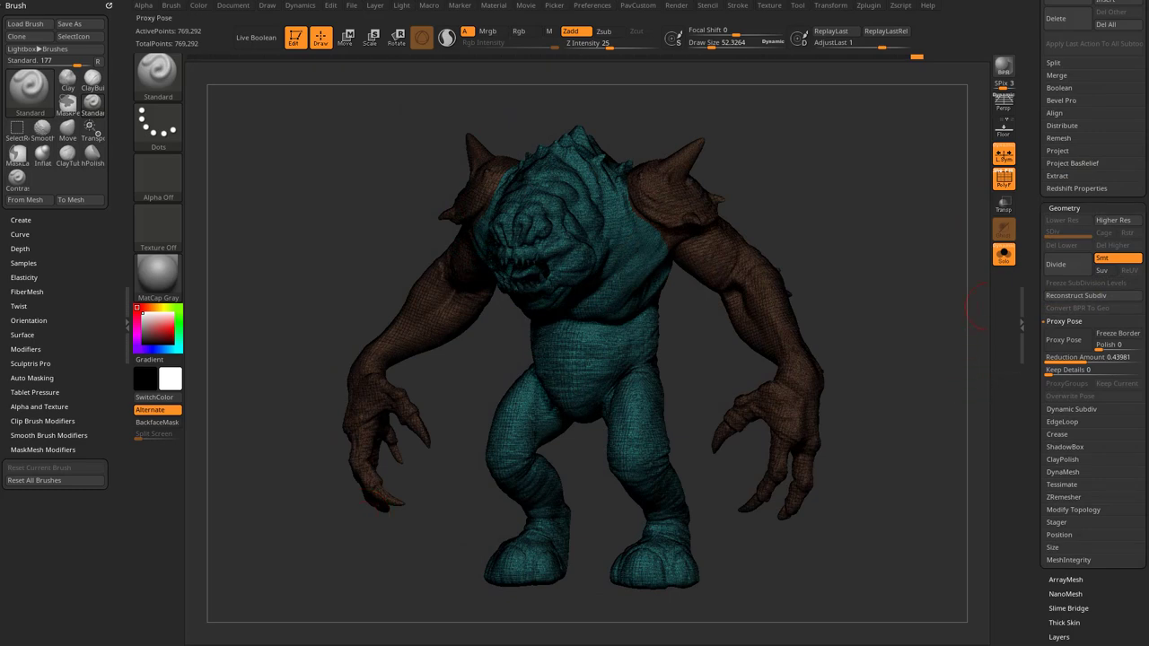
drag(1086, 358, 1091, 358)
click(1064, 339)
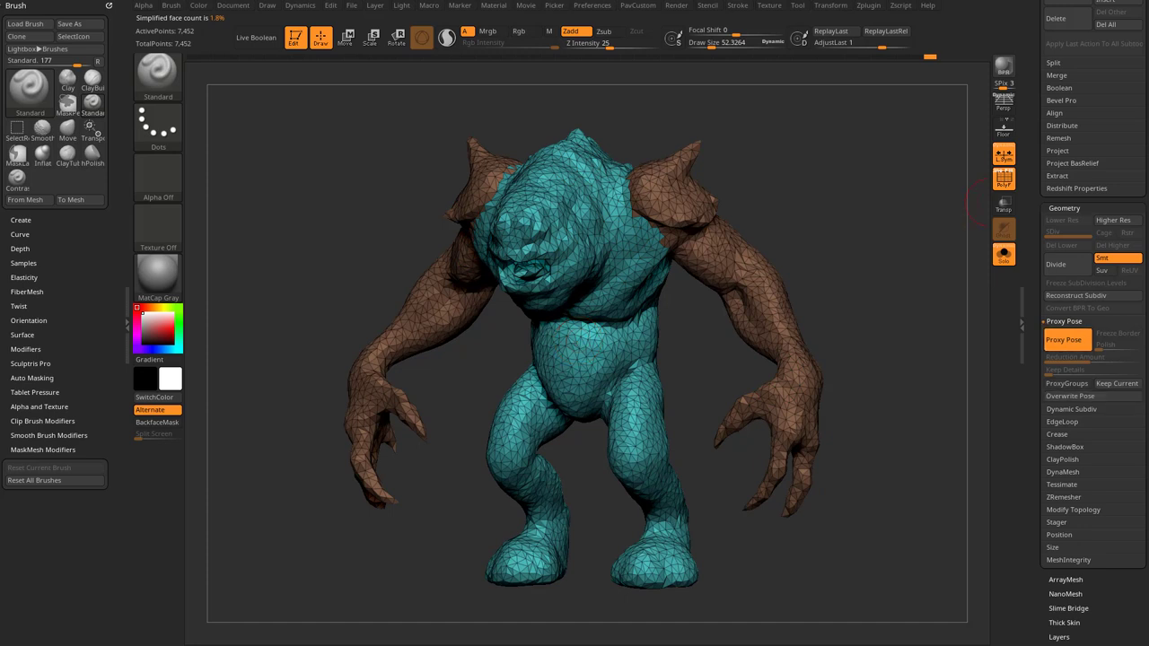
Duplicate the proxy creature subtool three times and go through the copies in the subtool list.
scroll(1094, 359, up, 10)
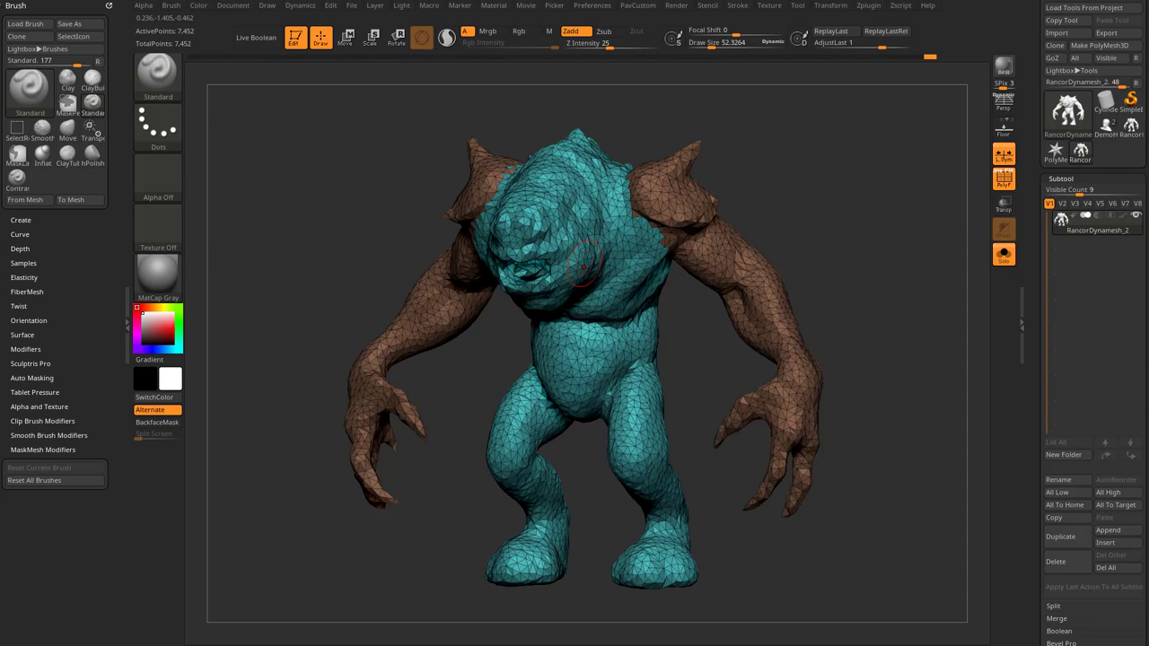
scroll(1077, 359, down, 3)
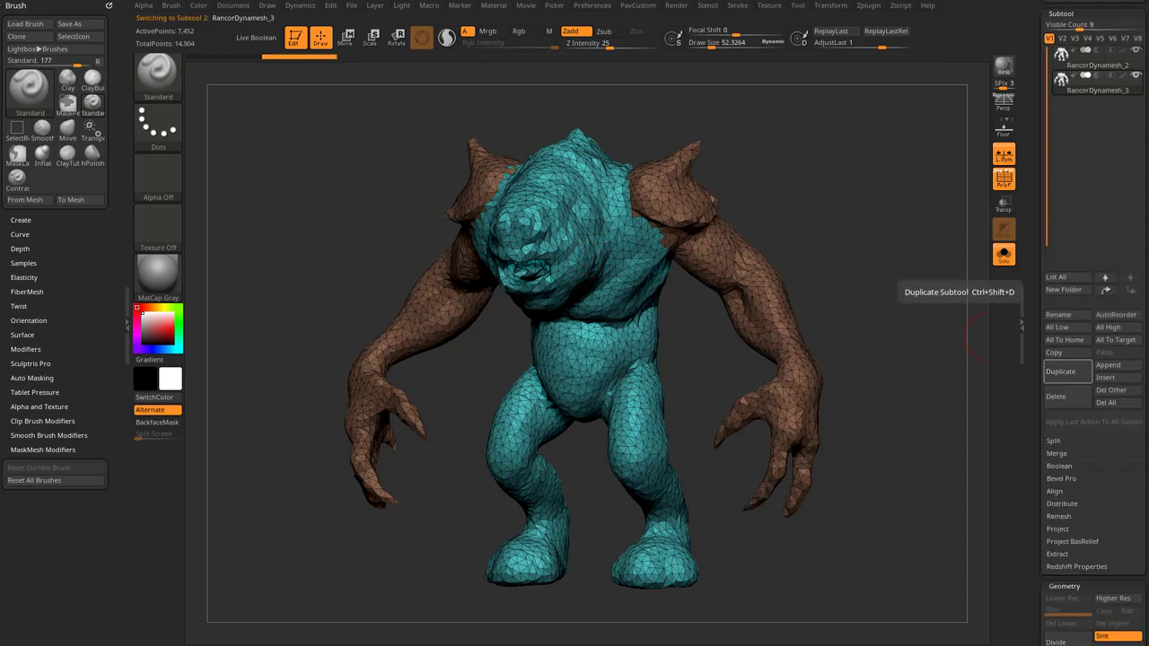
click(1061, 371)
click(1062, 371)
click(1062, 371)
click(1088, 63)
click(1087, 87)
click(1088, 112)
click(1088, 136)
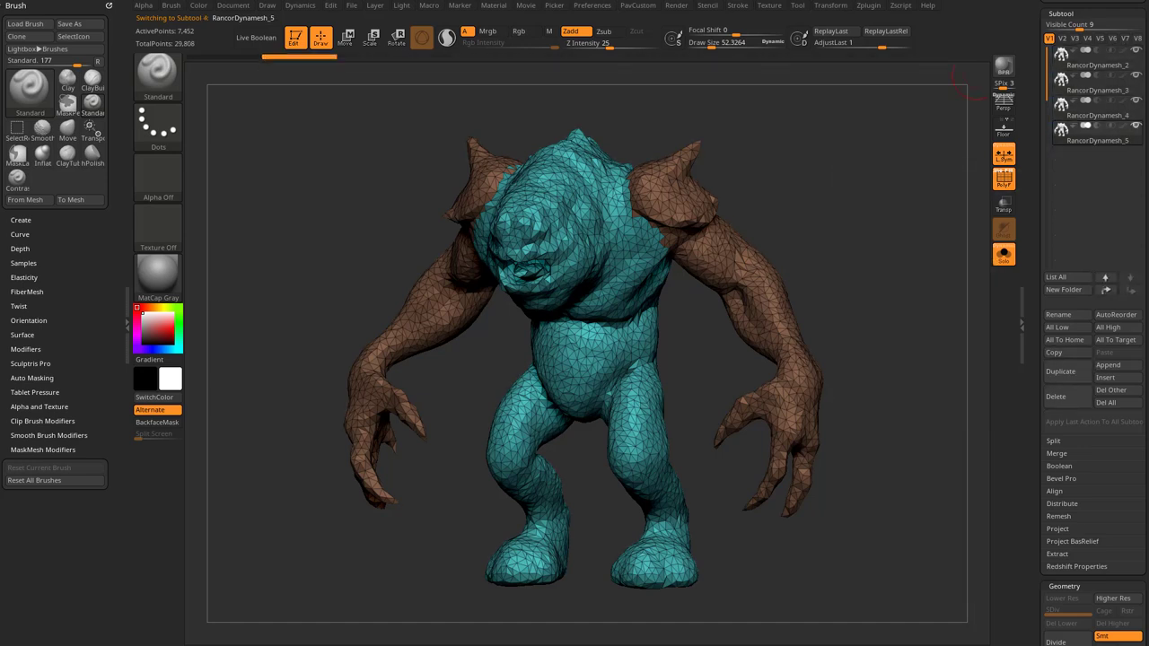
On RancorDynamesh_3, mask everything except the creature's left arm and scale that arm down from the shoulder.
click(1088, 113)
click(1088, 87)
mouse_move(858, 235)
shift+mouse_down()
mouse_move(895, 214)
mouse_move(633, 121)
mouse_move(669, 292)
mouse_move(865, 560)
mouse_move(865, 543)
shift+mouse_up()
ctrl+click(937, 323)
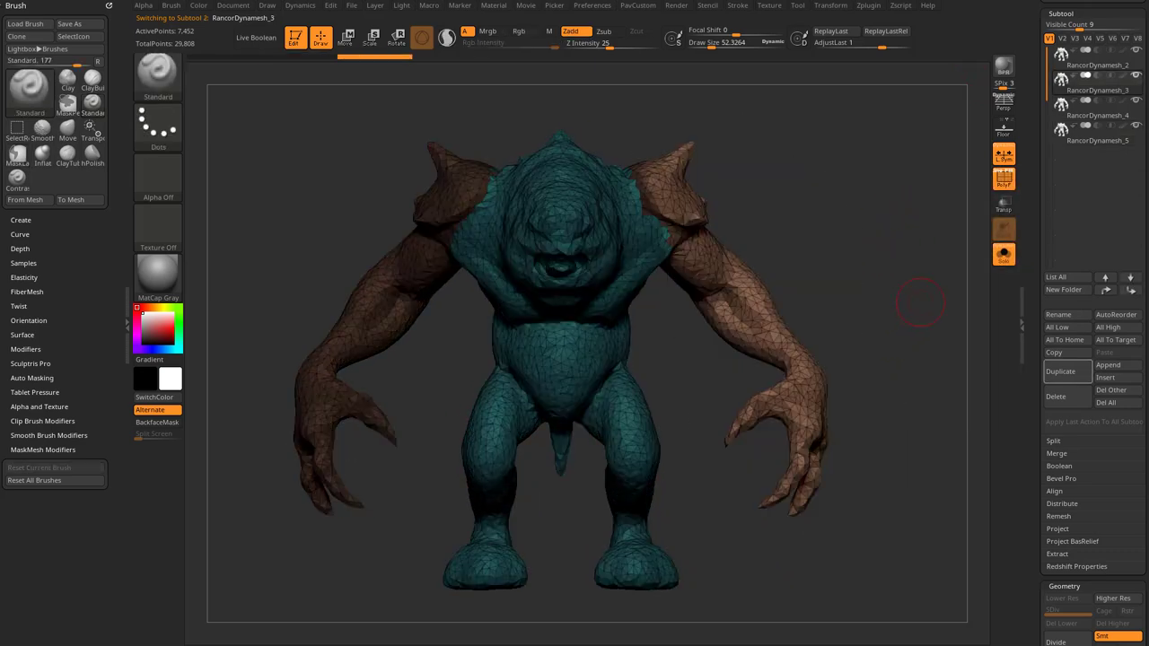
drag(936, 324, 852, 346)
key(w)
alt+click(687, 196)
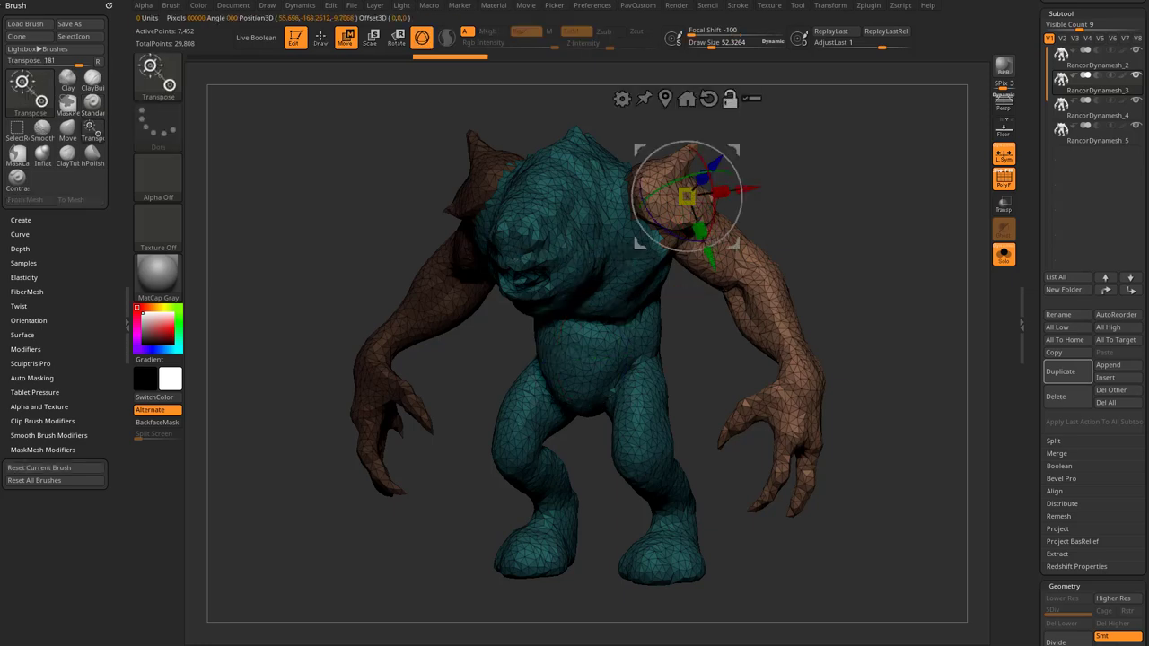
shift+drag(835, 225, 884, 208)
alt+drag(734, 243, 709, 255)
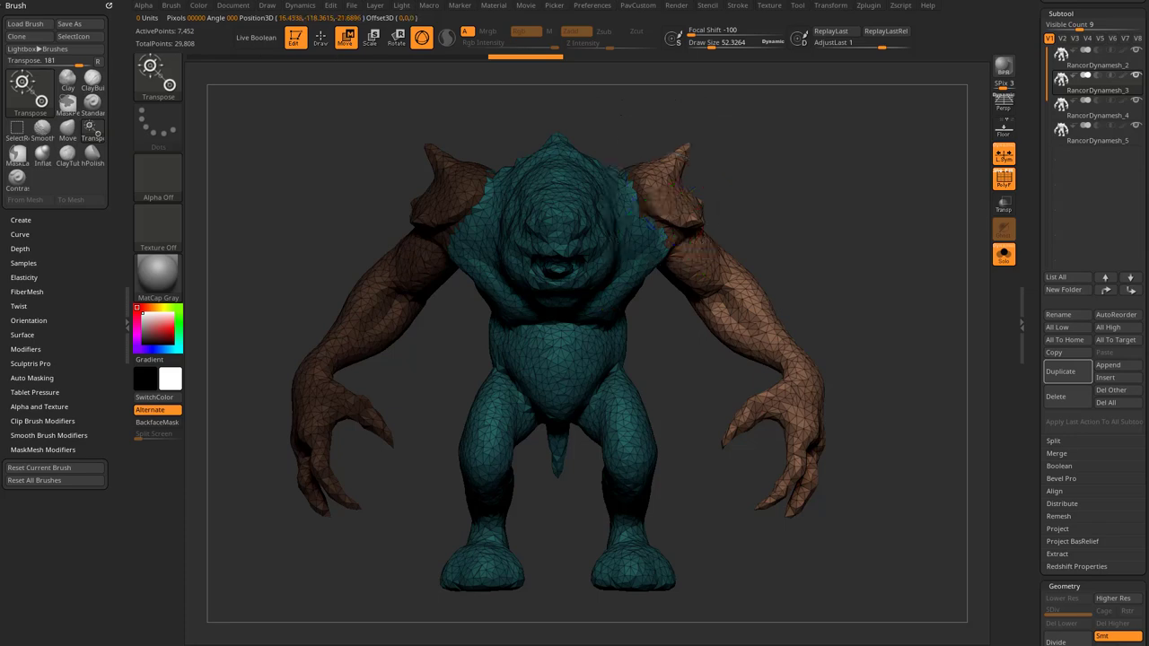
drag(662, 207, 630, 222)
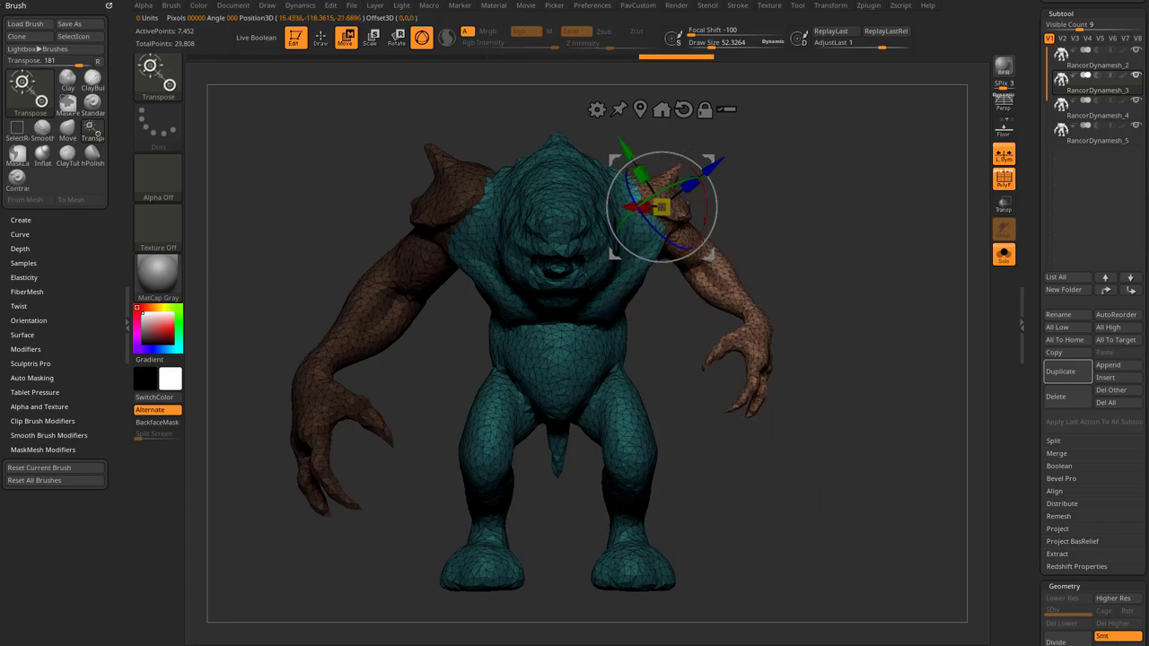
On RancorDynamesh_4, mask everything except the creature's left lower leg and scale it down from the knee.
click(1095, 108)
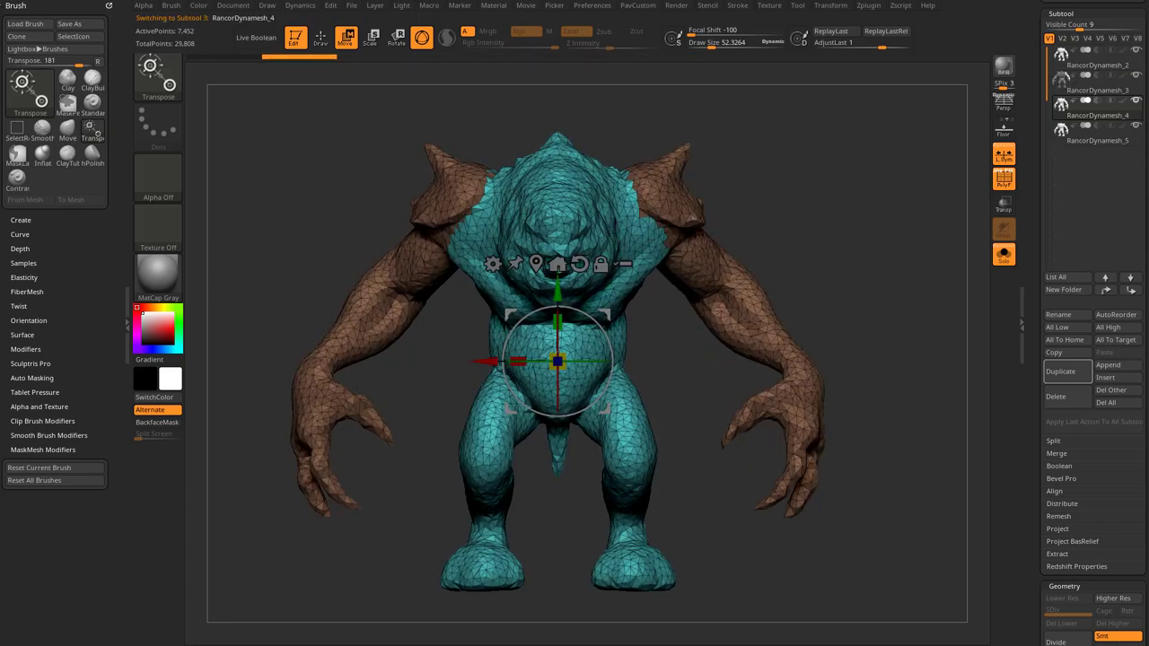
mouse_move(697, 514)
ctrl+mouse_down()
mouse_move(566, 514)
mouse_move(779, 575)
ctrl+mouse_up()
alt+click(631, 478)
drag(632, 479, 612, 486)
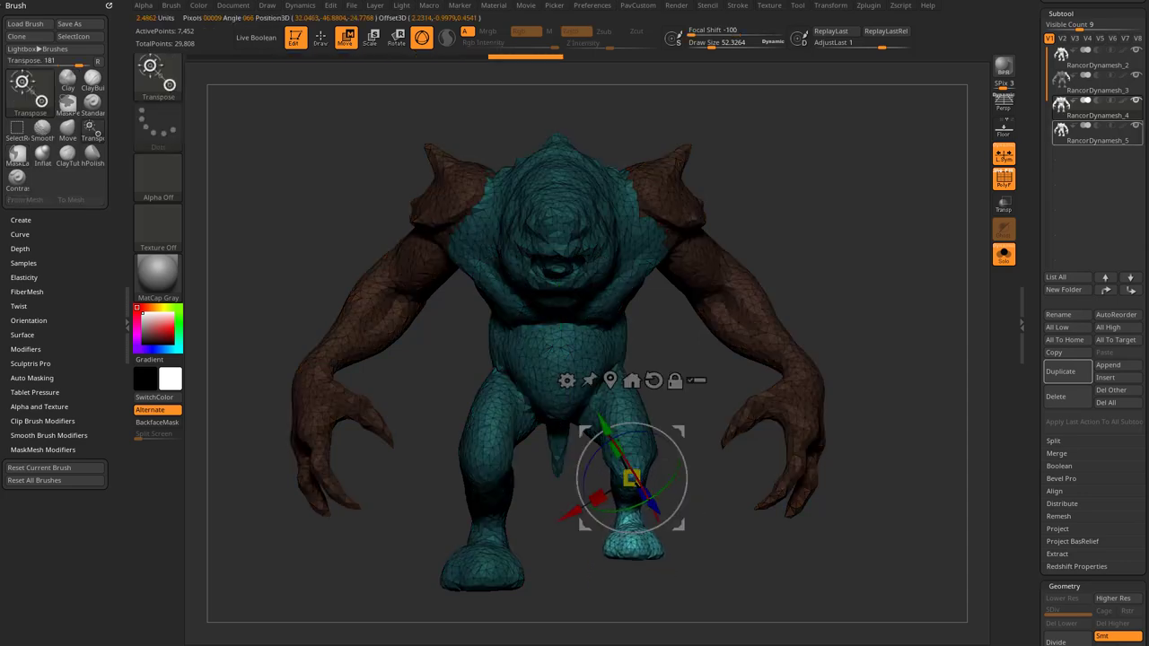
On RancorDynamesh_5, mask the body so that only the creature's head stays editable.
click(1097, 134)
shift+drag(862, 269, 701, 269)
mouse_move(482, 140)
ctrl+mouse_down()
mouse_move(368, 235)
mouse_move(509, 331)
mouse_move(483, 129)
ctrl+mouse_up()
shift+drag(700, 270, 844, 270)
mouse_move(558, 291)
alt+mouse_down()
mouse_move(558, 155)
mouse_move(558, 170)
alt+mouse_up()
drag(558, 239, 540, 247)
drag(729, 229, 639, 224)
ctrl+click(641, 227)
key(ctrl+z)
click(654, 226)
shift+drag(754, 224, 844, 226)
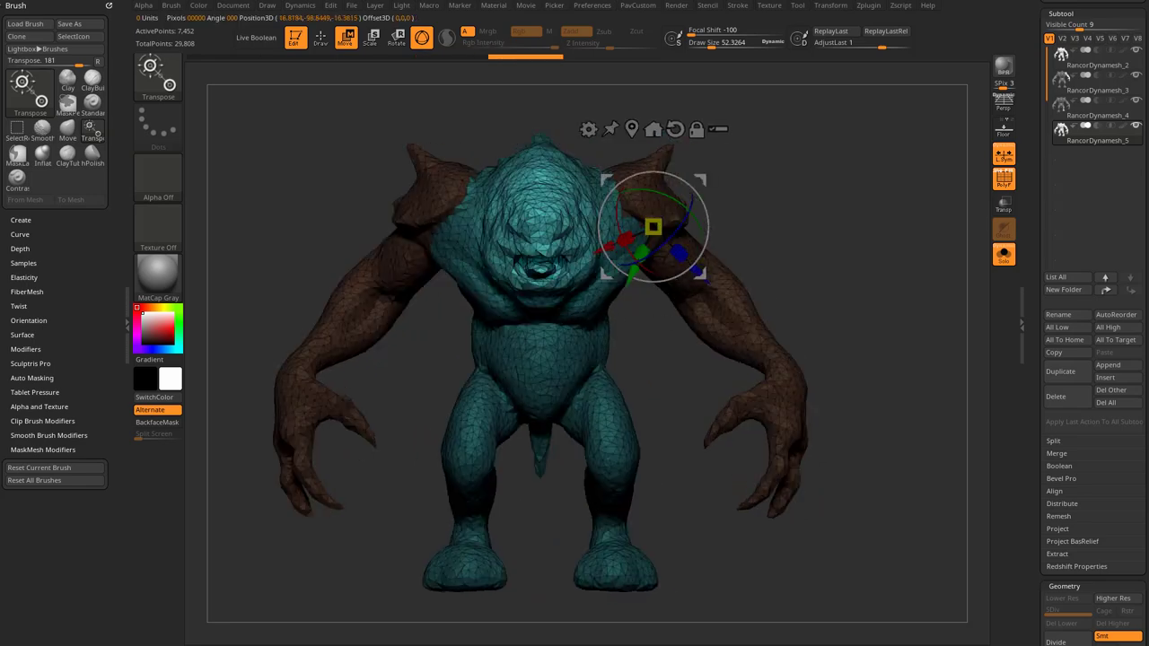
Move the gizmo's pivot toward the neck, scale the head down and return to drawing mode.
click(538, 242)
drag(728, 233, 619, 233)
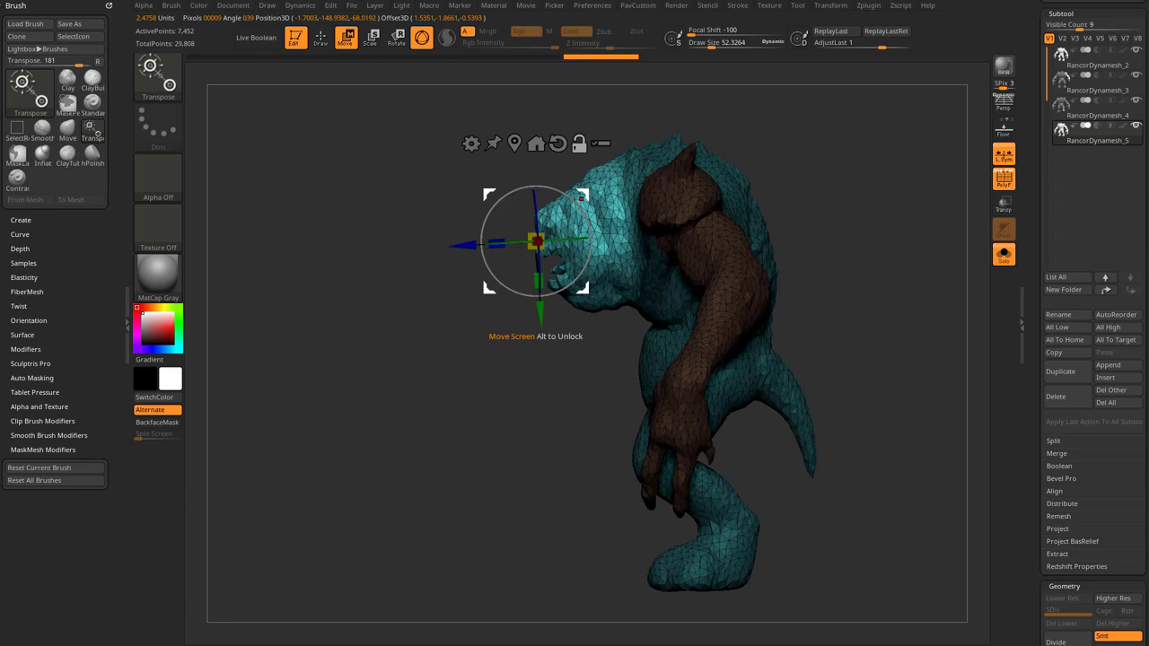
alt+drag(584, 194, 660, 187)
drag(613, 234, 599, 236)
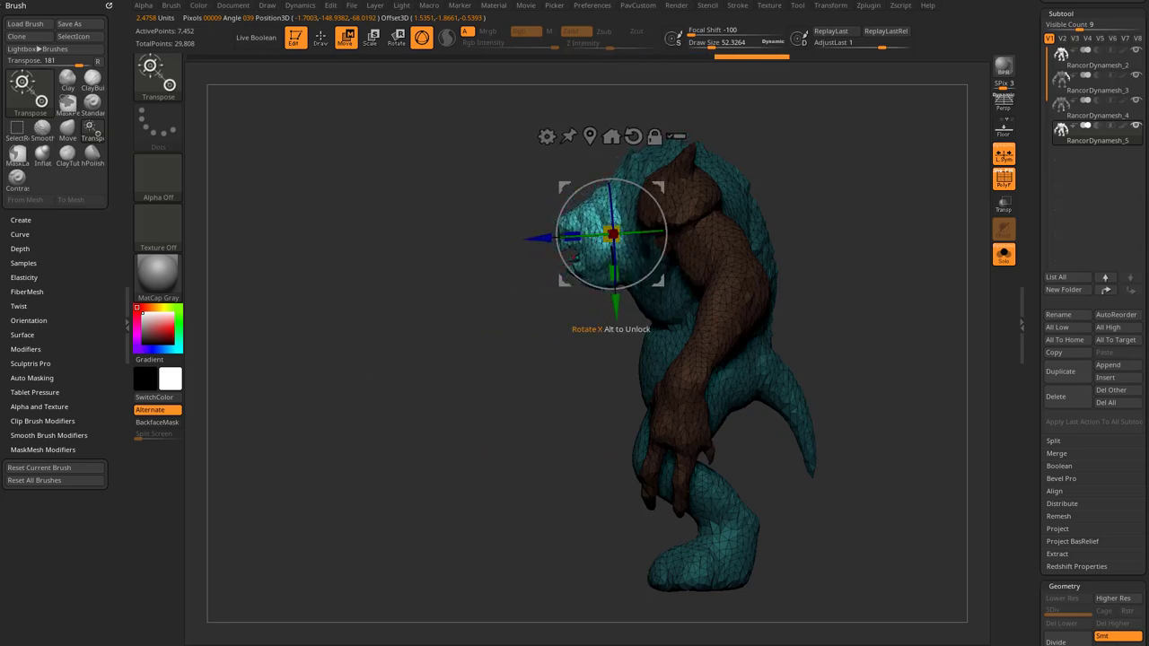
shift+right_drag(611, 255, 688, 258)
key(ctrl+z)
key(q)
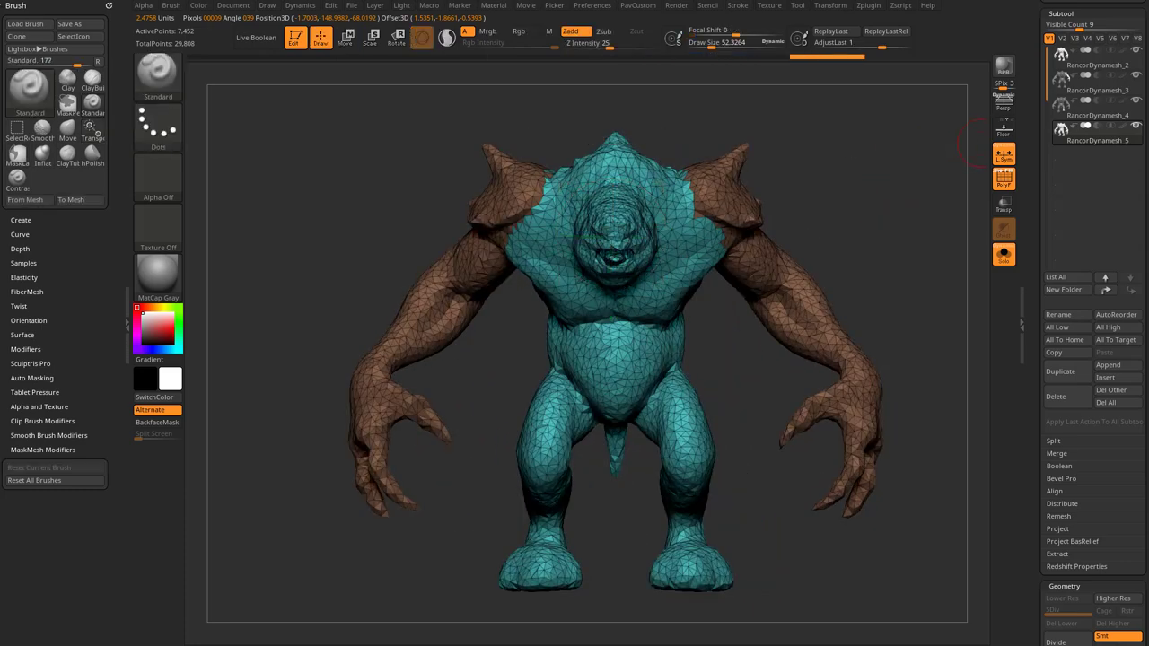
Clear the masks on RancorDynamesh_3 and RancorDynamesh_4, and reselect the original proxy RancorDynamesh_2.
click(1071, 59)
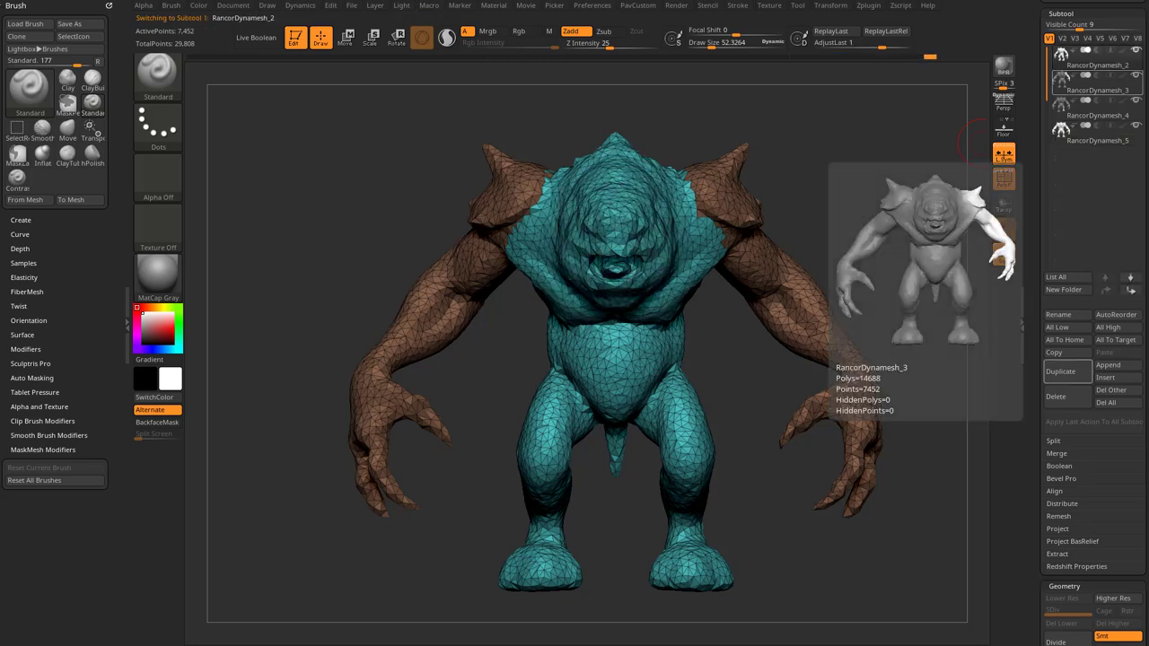
click(1072, 83)
ctrl+drag(887, 157, 920, 202)
click(1071, 107)
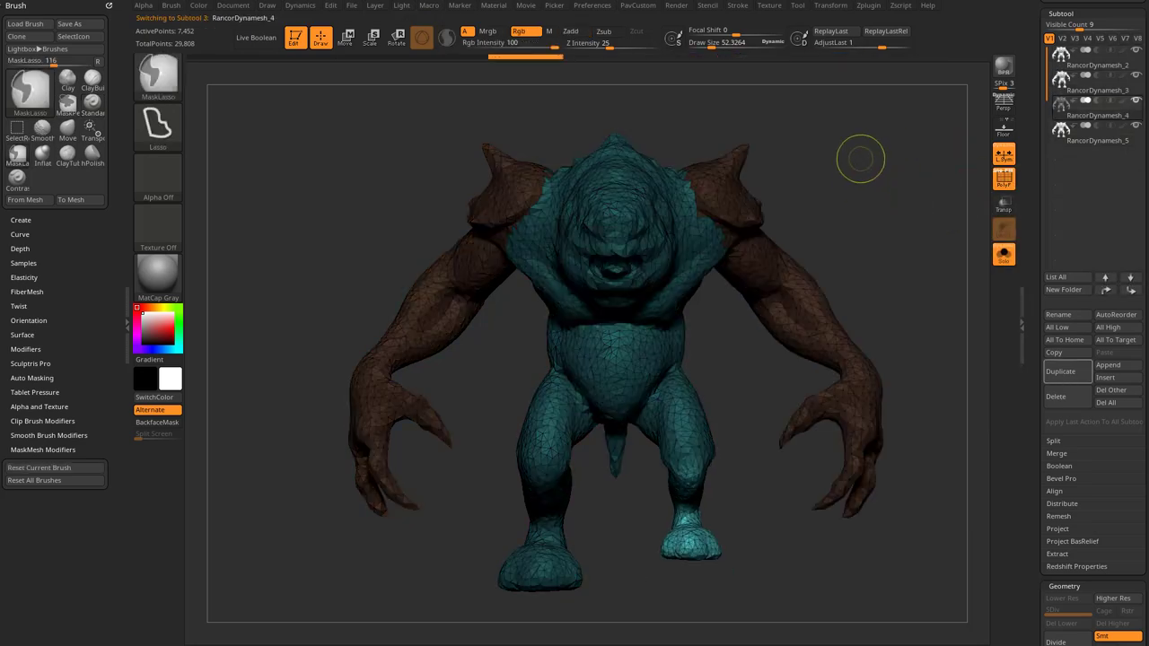
ctrl+drag(856, 161, 888, 204)
click(1072, 133)
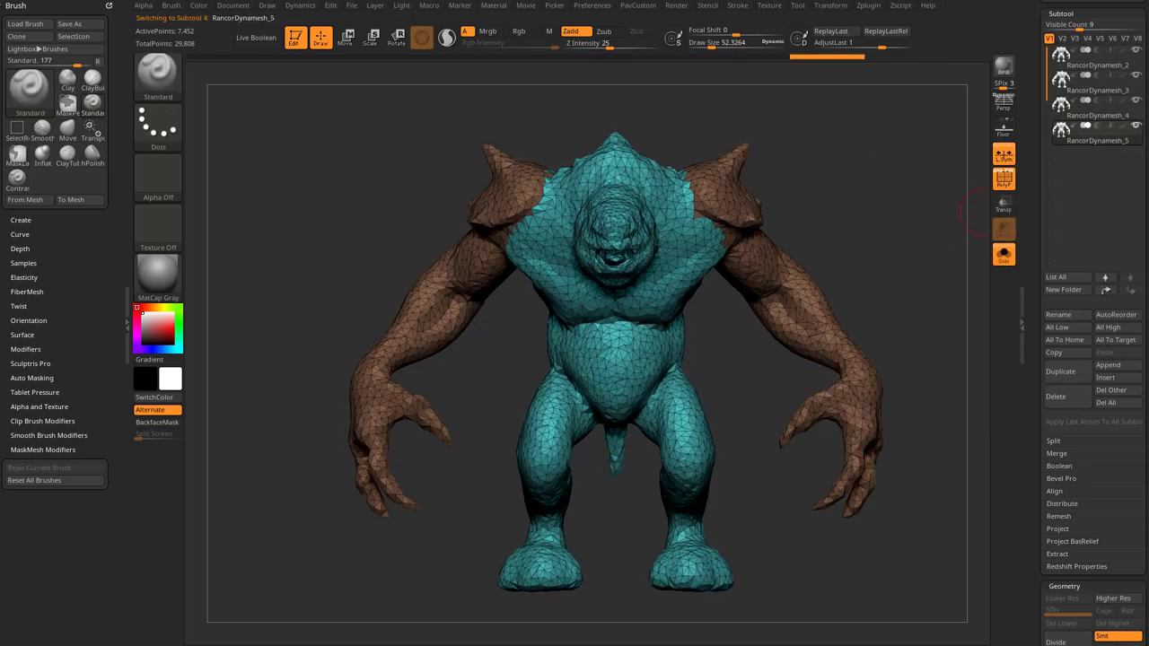
click(1091, 58)
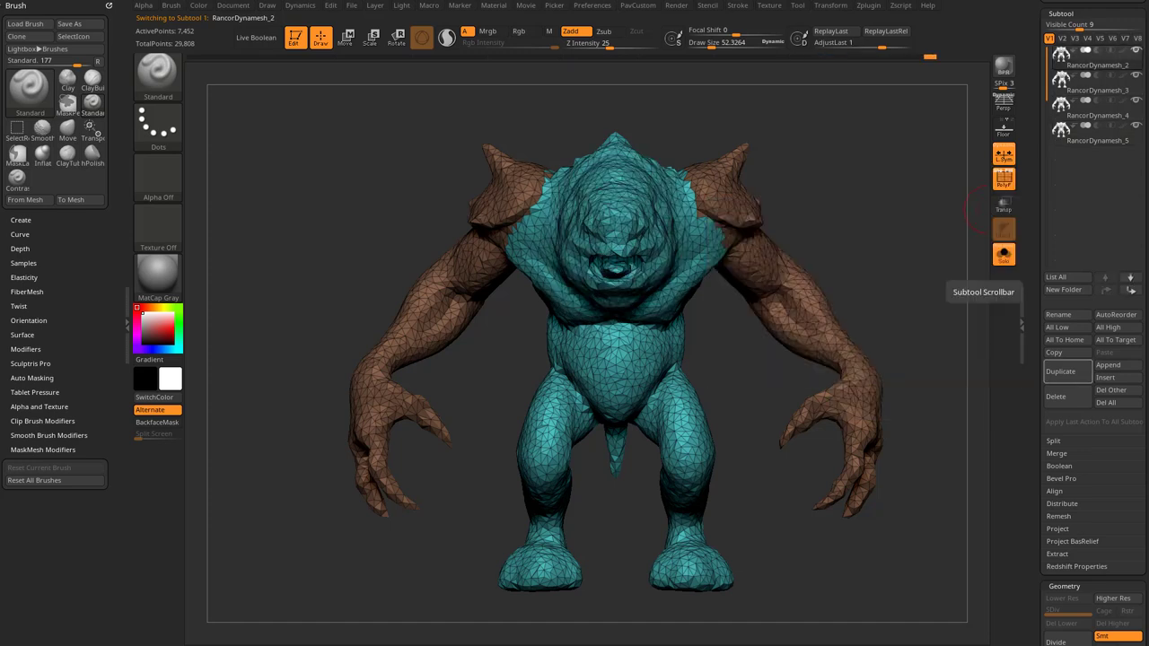
Overwrite the proxy's pose in turn with the small-arm, small-leg and small-head copies.
drag(1039, 556, 1039, 90)
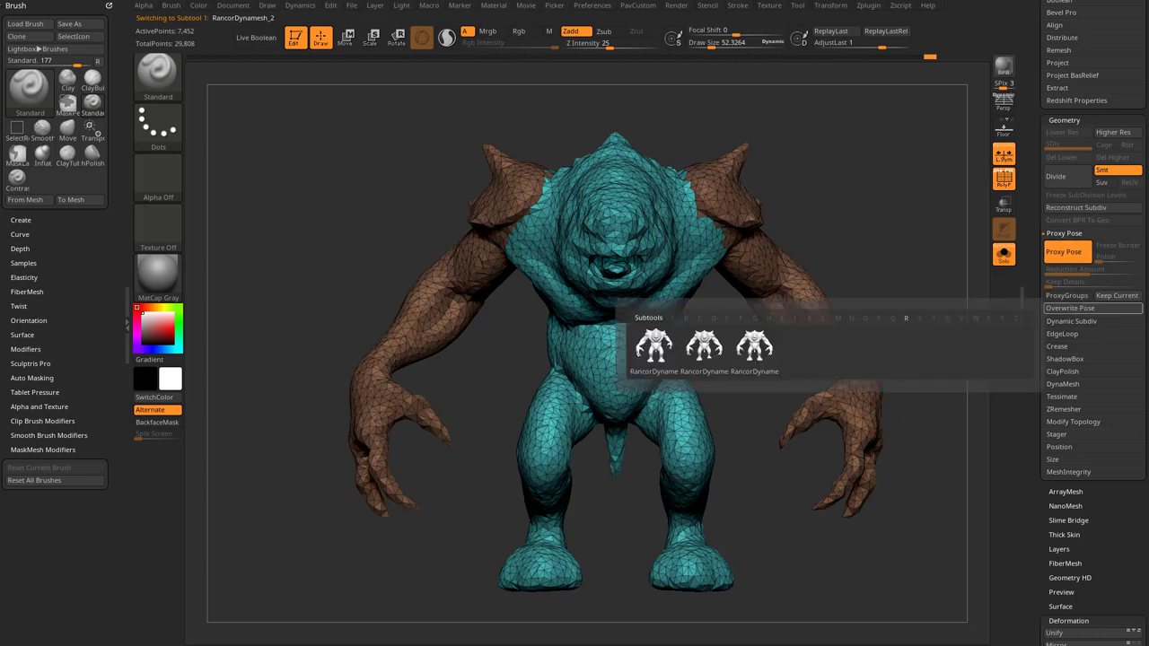
key(n)
click(655, 350)
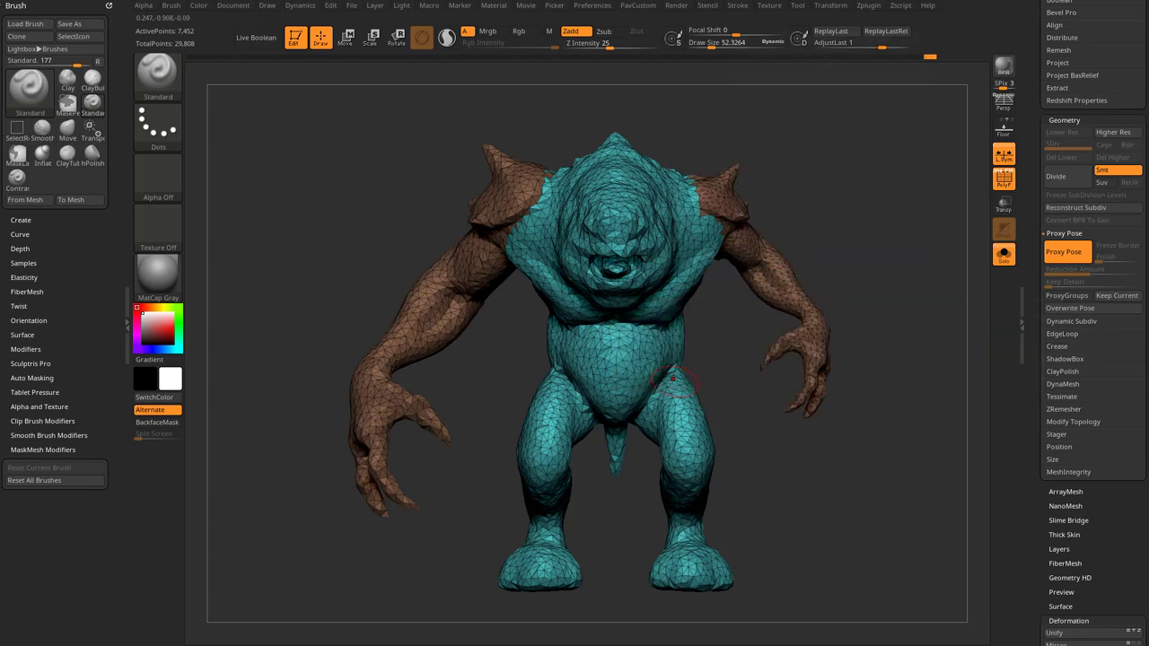
key(n)
click(702, 344)
key(n)
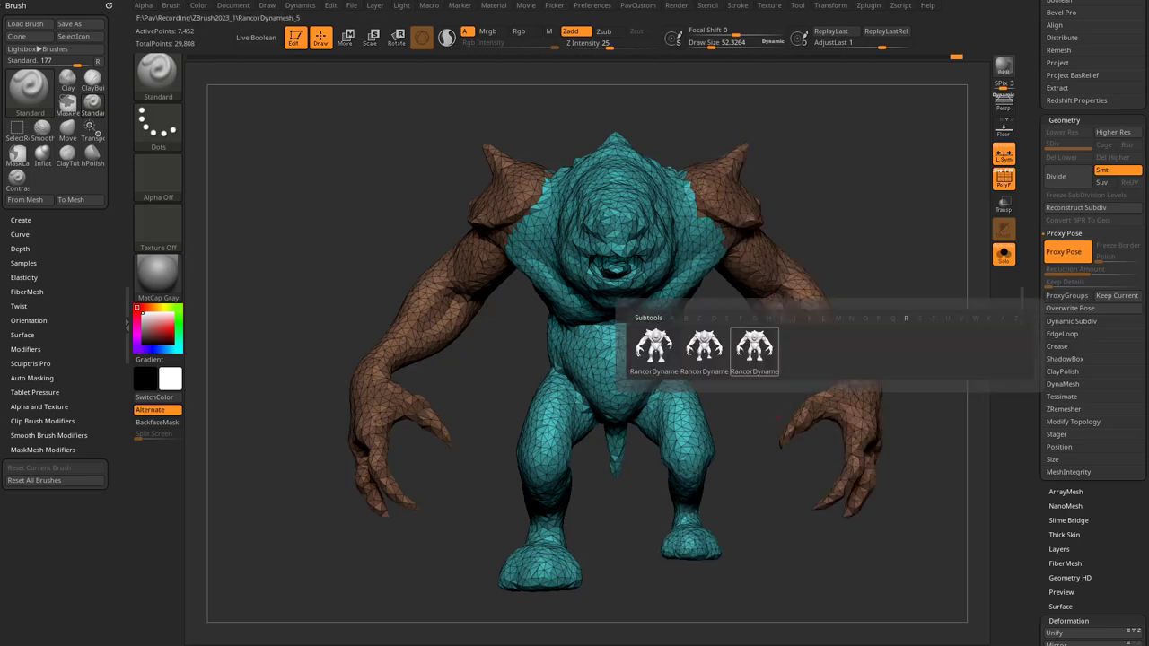
click(754, 348)
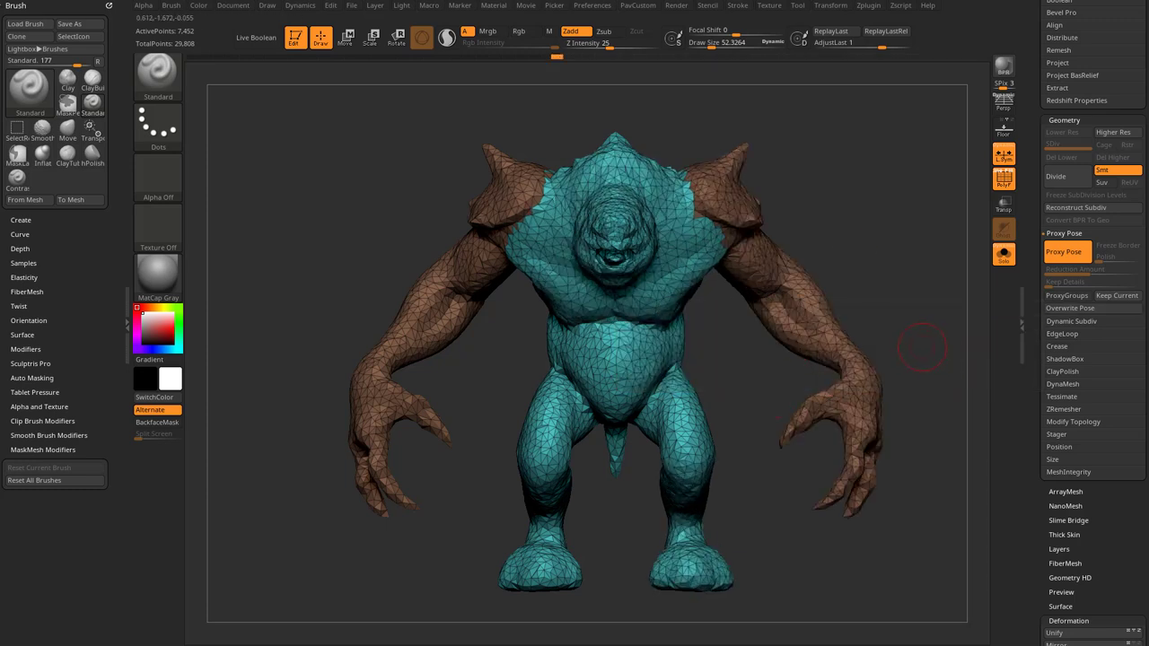
Exit Proxy Pose to transfer the small-head shape to the dense sculpt, and hide the wireframe.
drag(1109, 233, 1111, 365)
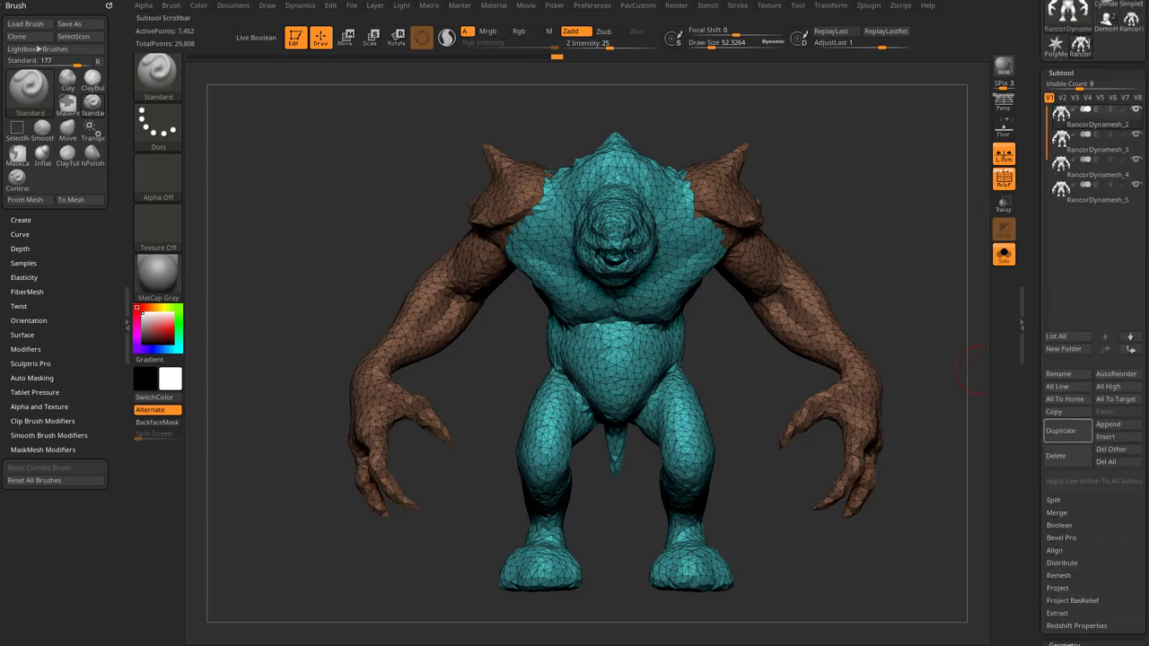
scroll(1077, 359, down, 5)
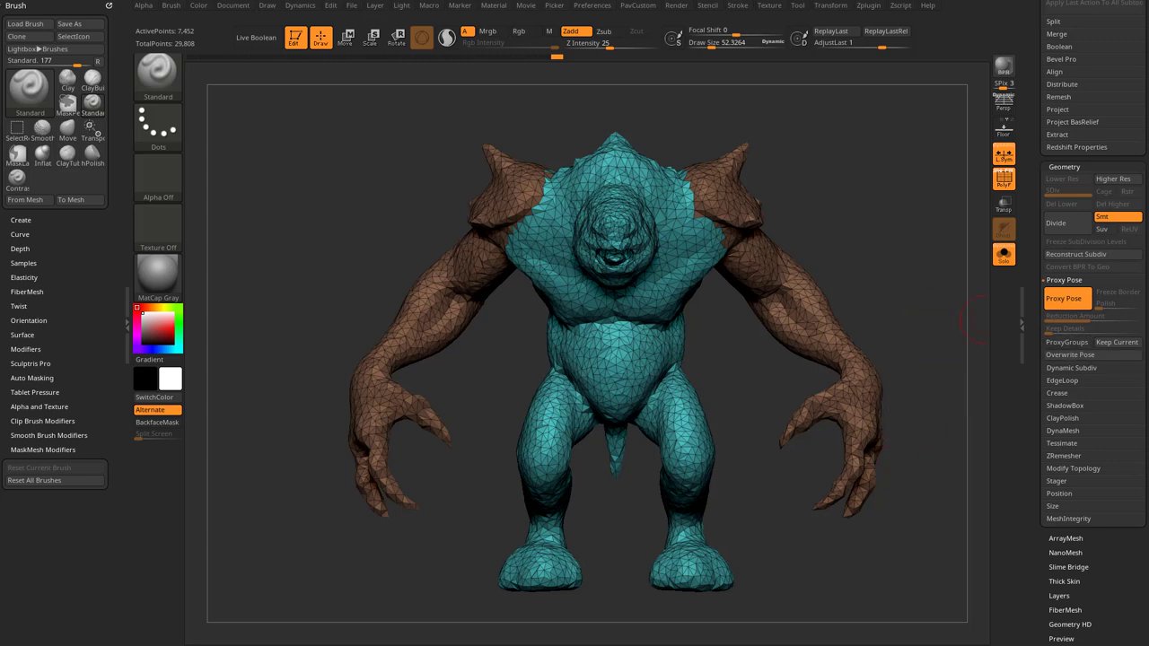
scroll(1097, 252, up, 6)
scroll(1095, 278, down, 6)
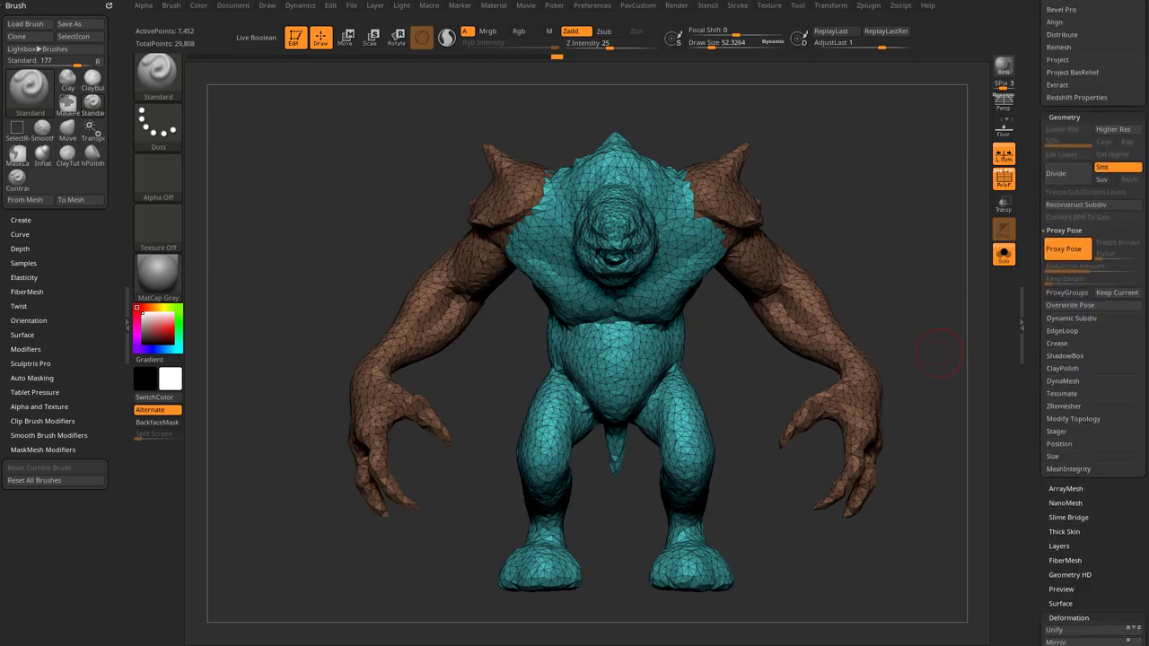
click(1064, 248)
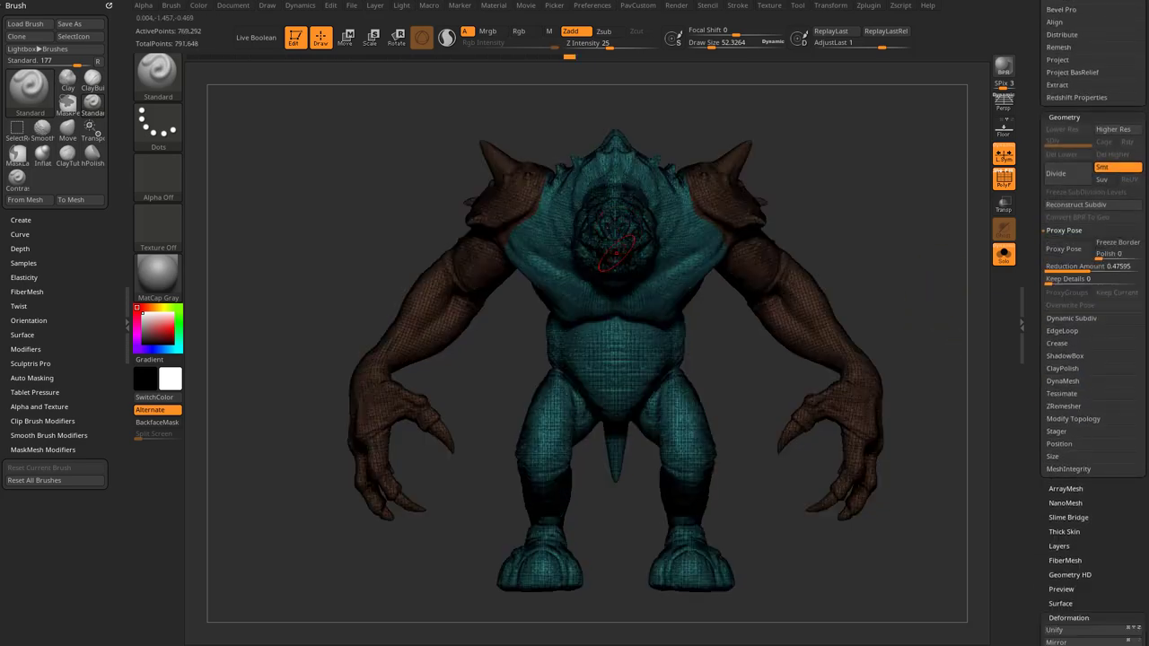
click(1004, 179)
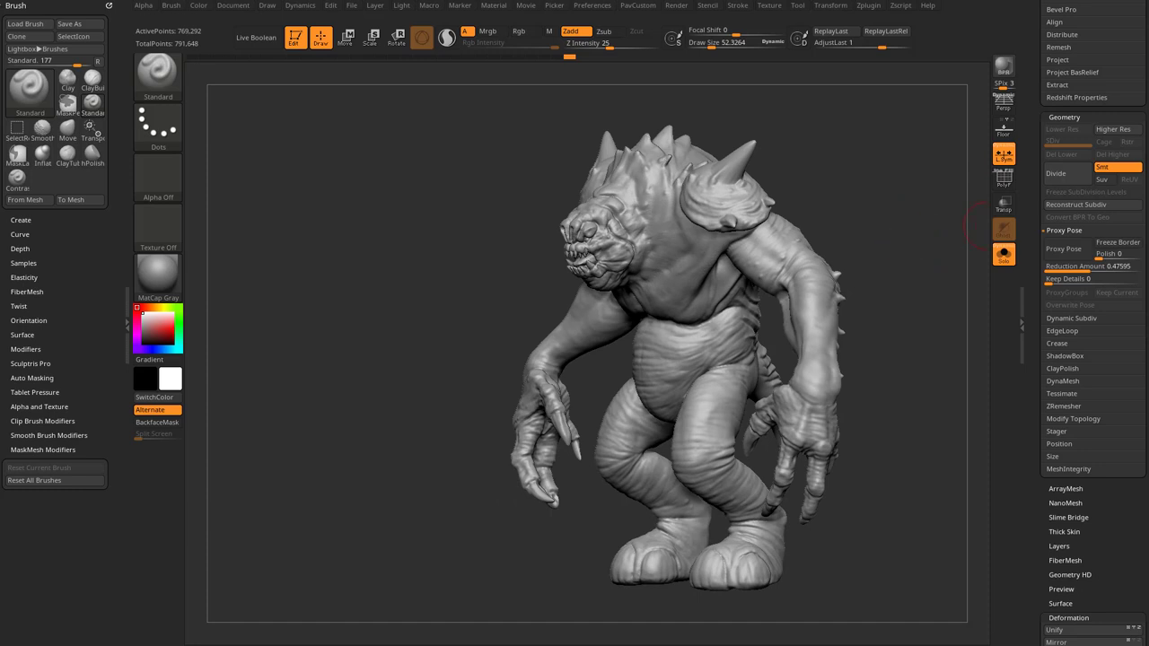
Delete the three duplicated proxy subtools, keeping only the dense RancorDynamesh_2.
scroll(1096, 198, up, 6)
click(1095, 185)
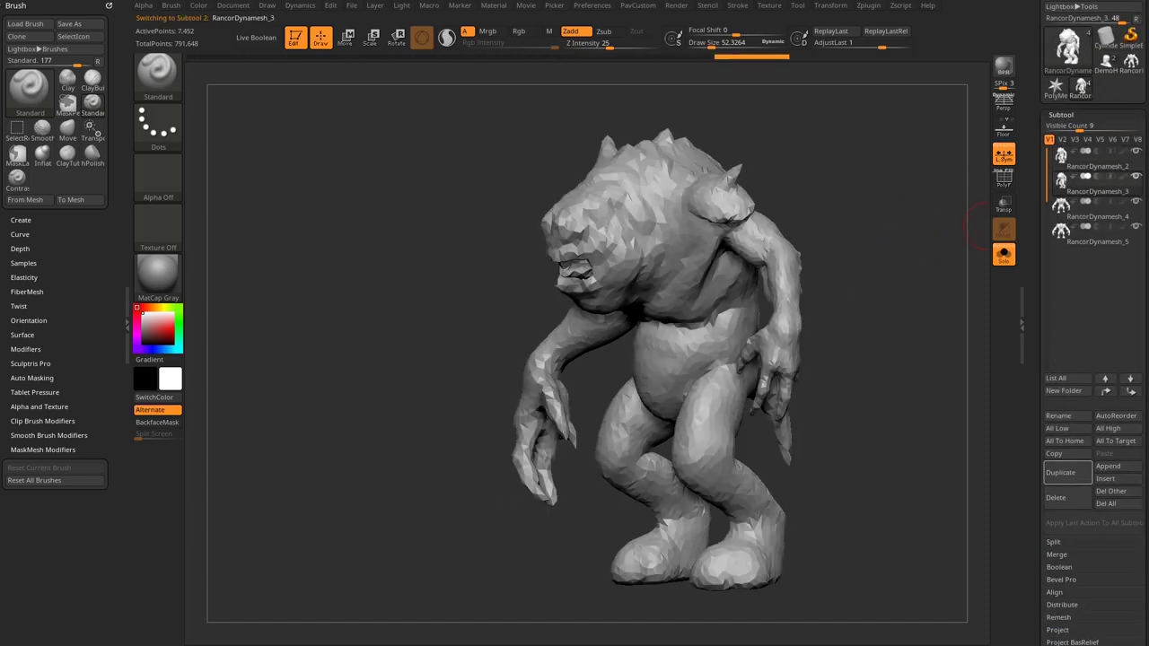
click(1065, 498)
click(1057, 497)
click(1057, 497)
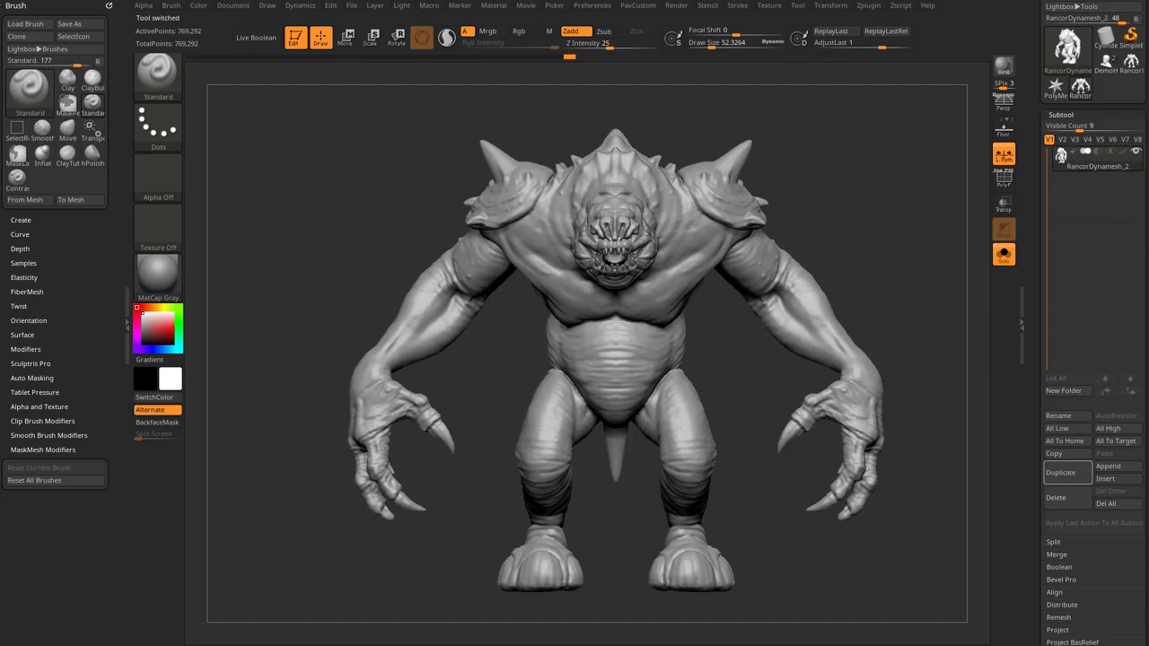
alt+drag(953, 224, 922, 241)
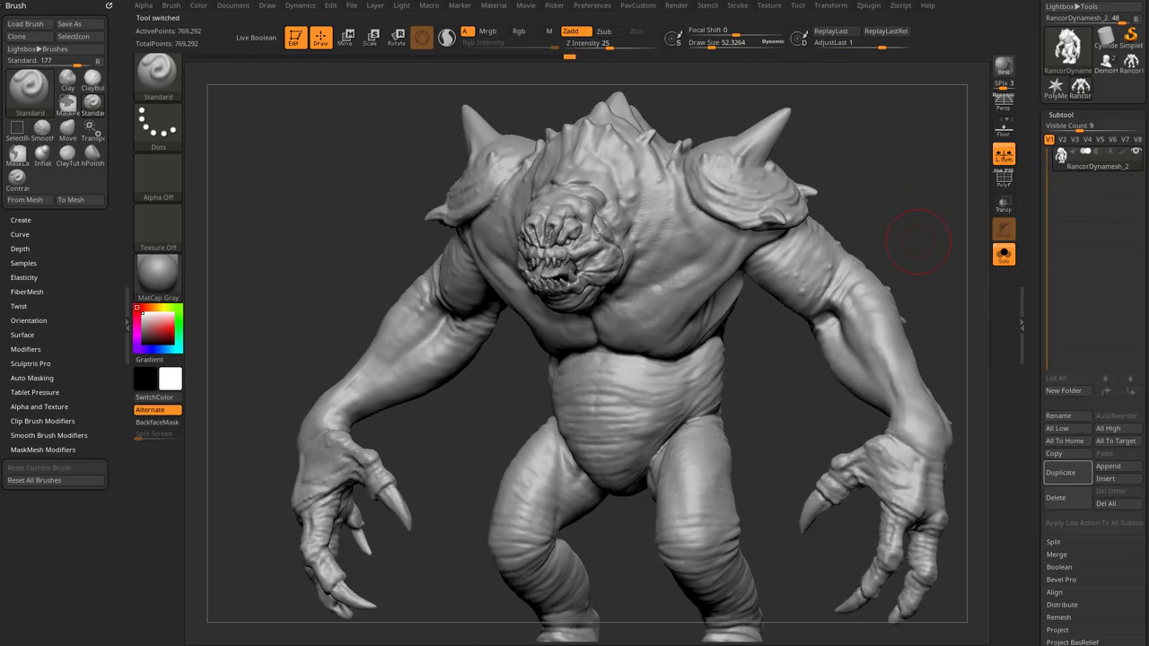
Switch to the demo head tool and display its subdivision level 1 with the wireframe on.
drag(1044, 359, 1044, 186)
scroll(1091, 359, up, 5)
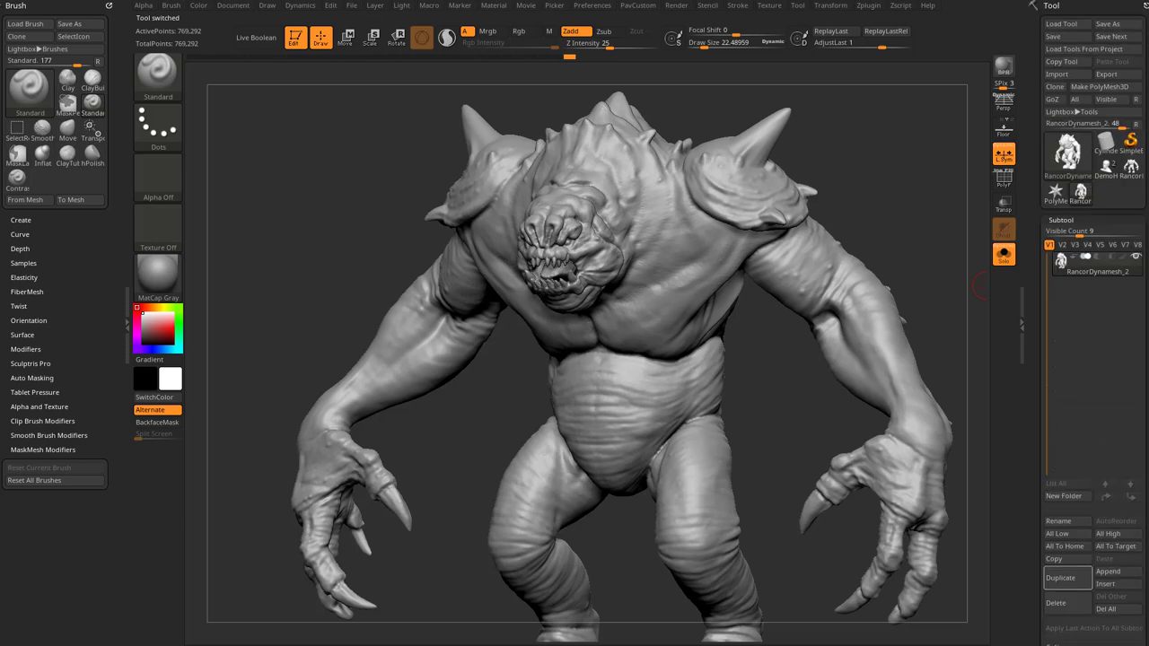
click(1106, 168)
alt+drag(944, 516, 979, 170)
scroll(1068, 269, down, 5)
drag(1083, 377, 1047, 379)
click(1003, 179)
mouse_move(947, 186)
alt+mouse_down()
mouse_move(870, 253)
mouse_move(889, 383)
alt+mouse_up()
Try pulling the side of the skull outward with the Move brush at draw size about 99, and undo it.
key(s)
key(b)
key(m)
key(v)
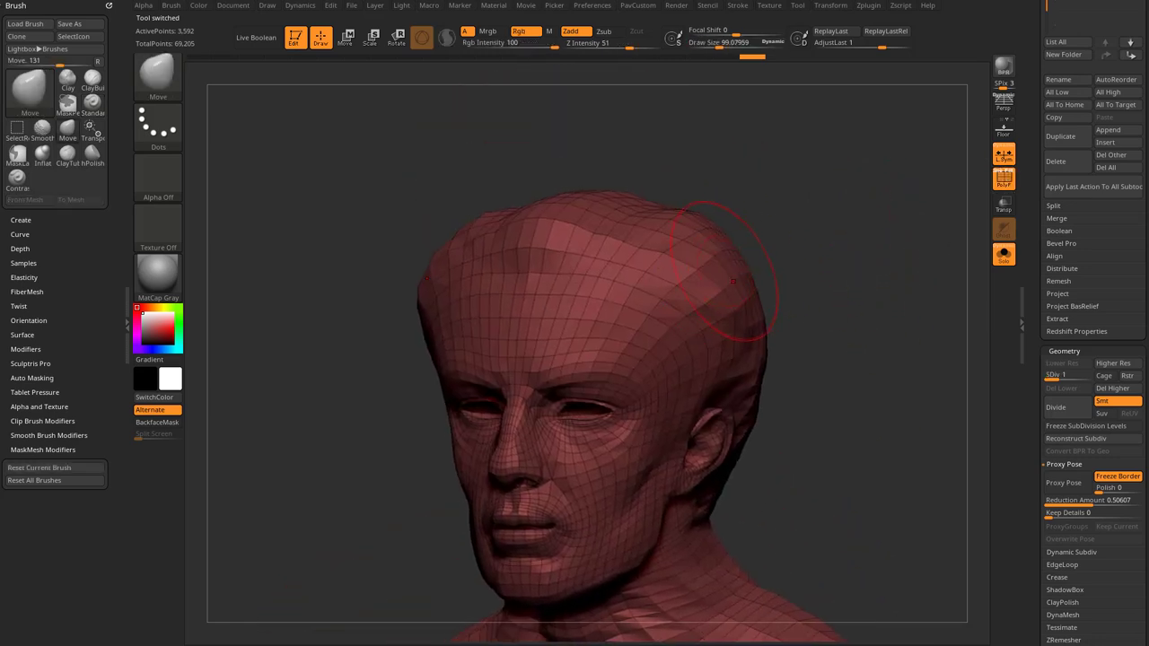
mouse_move(716, 277)
mouse_down()
mouse_move(759, 237)
mouse_move(730, 259)
mouse_move(720, 240)
mouse_up()
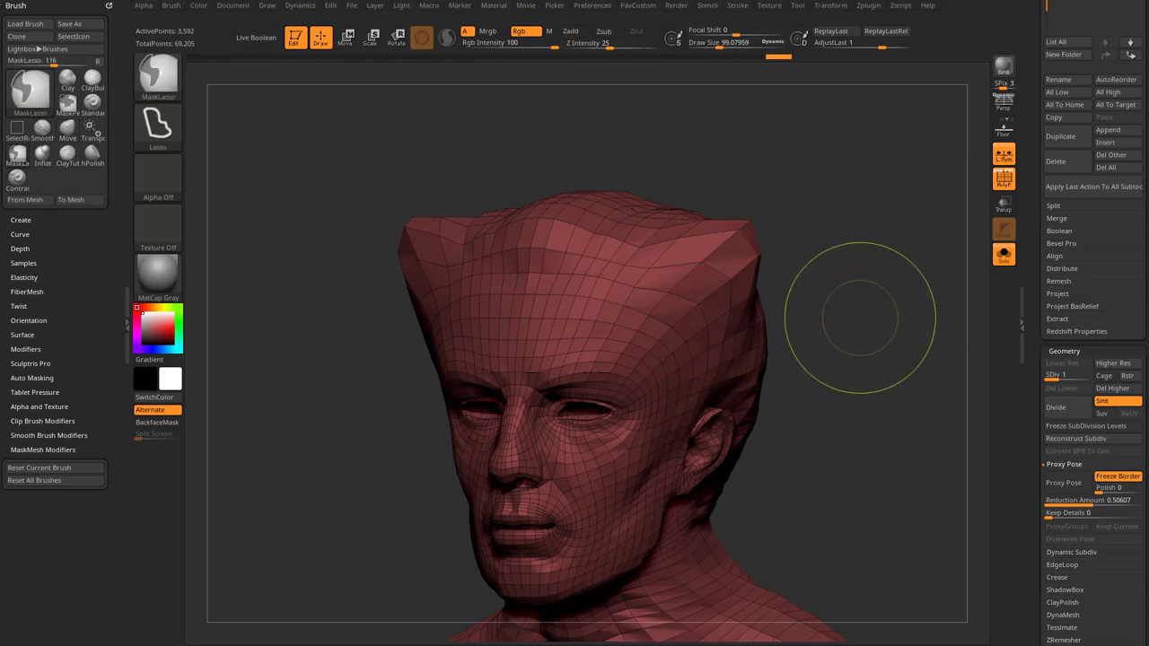
key(ctrl+z)
key(ctrl+z)
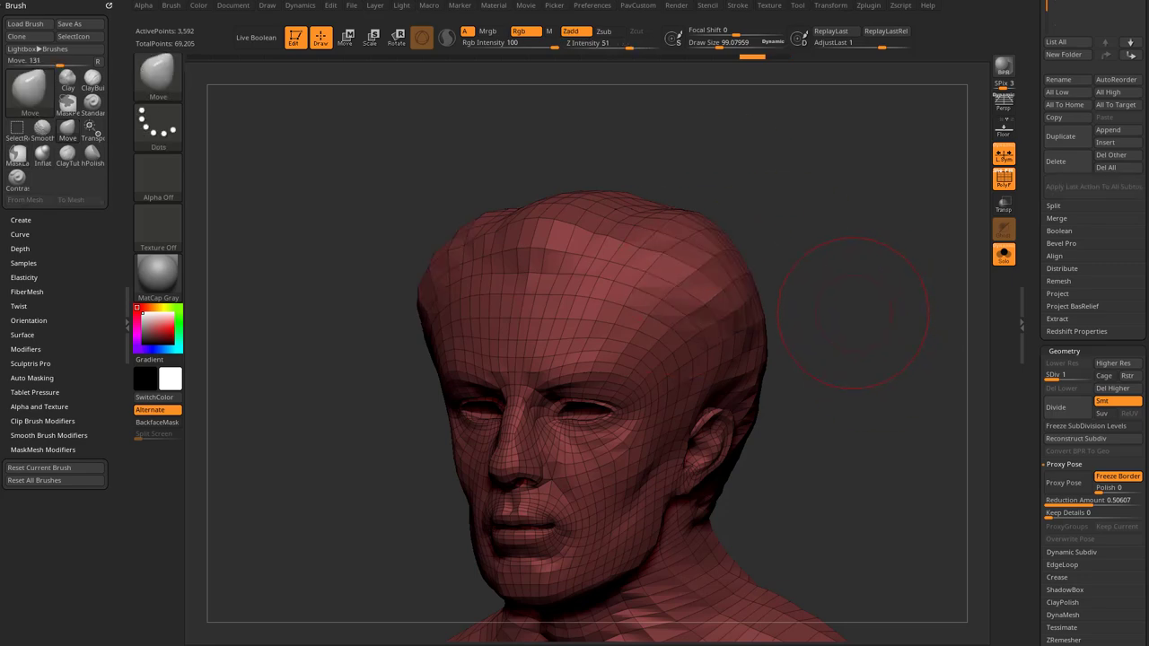
Try to enable Sculptris Pro with the SnakeHook brush, and pull symmetrical horns upward from the sides of the head.
key(b)
key(s)
key(h)
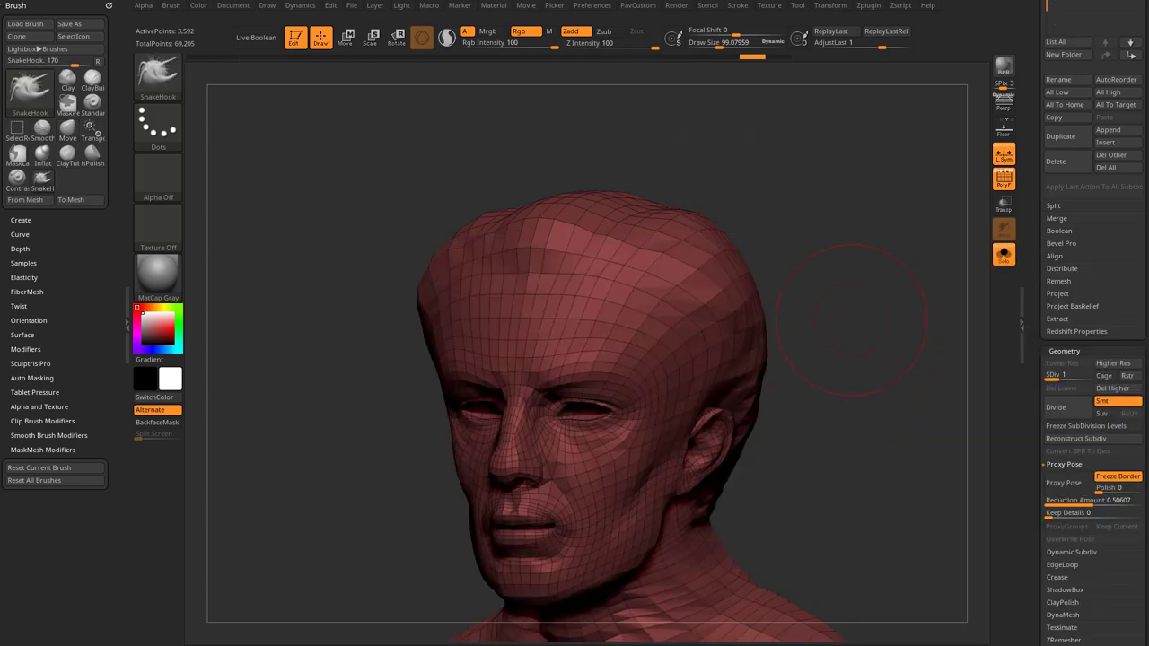
click(447, 38)
mouse_move(725, 269)
mouse_down()
mouse_move(792, 211)
mouse_move(814, 160)
mouse_up()
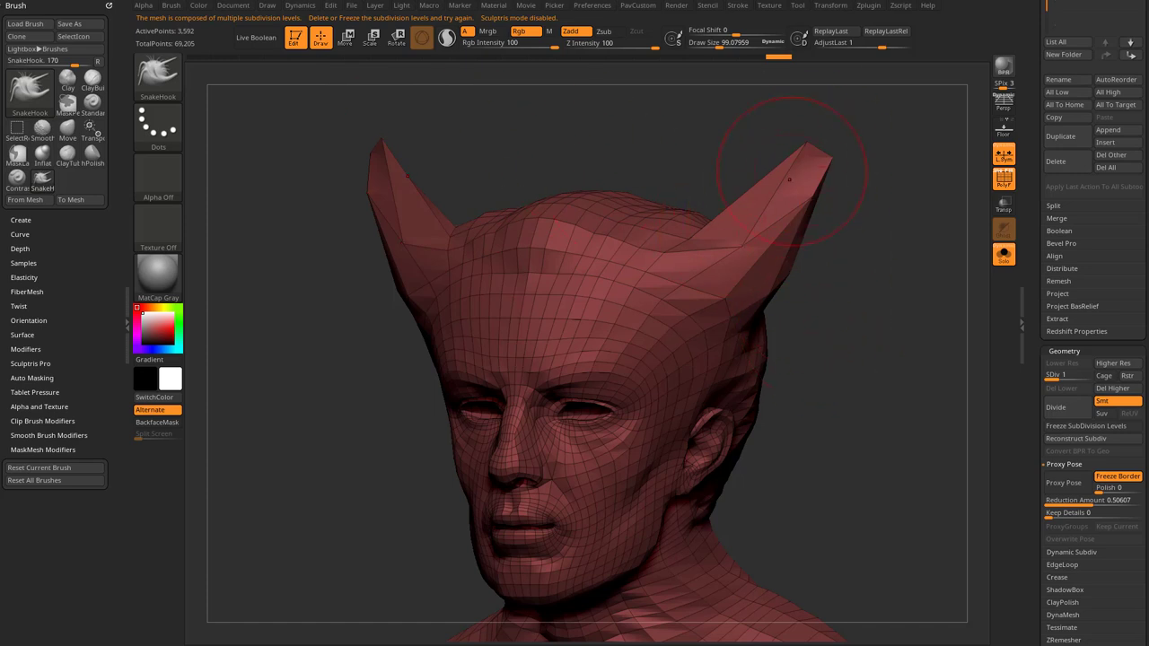
Examine the horns at subdivision level 3 and return to level 1.
drag(1036, 181, 1036, 214)
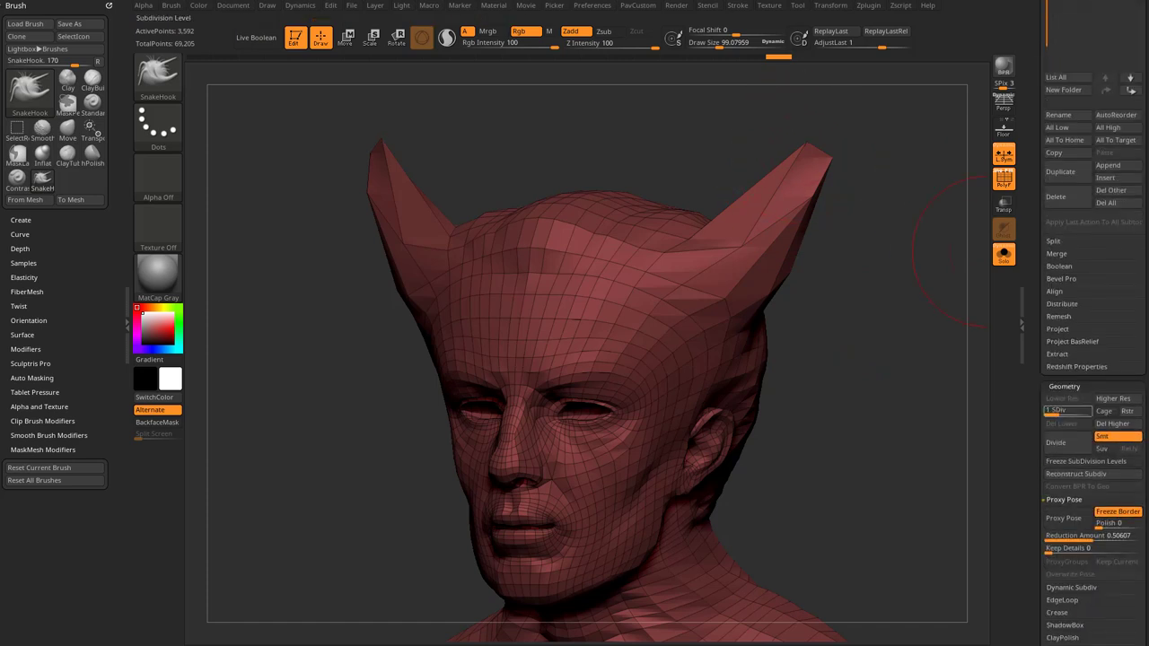
click(1068, 412)
key(d)
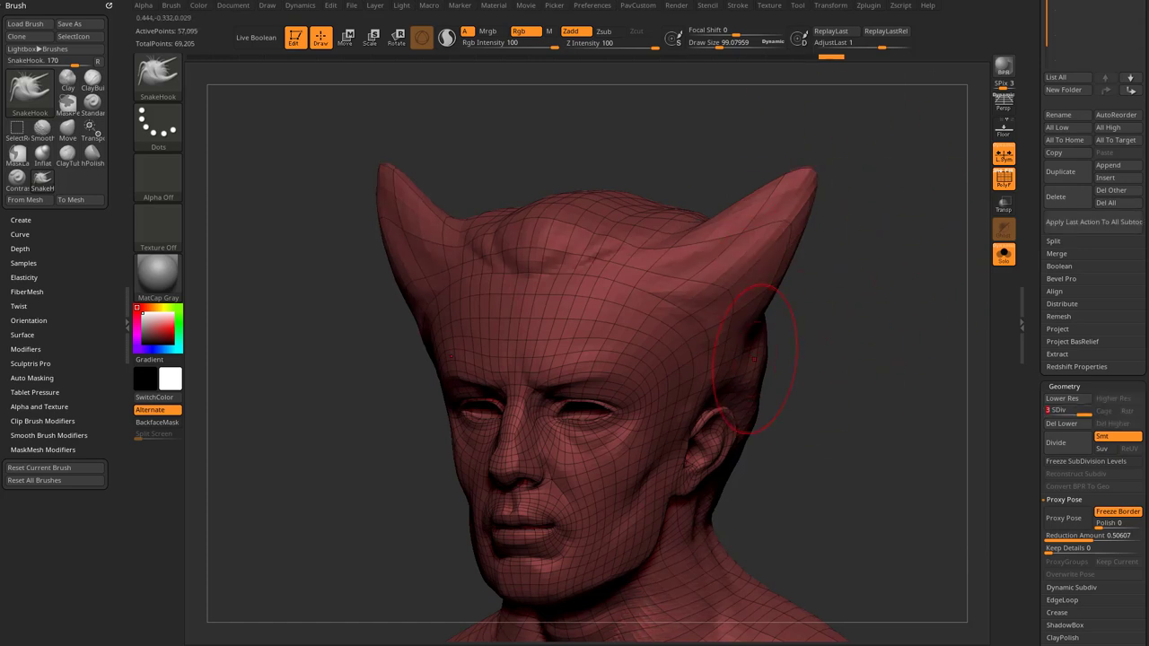
click(1065, 410)
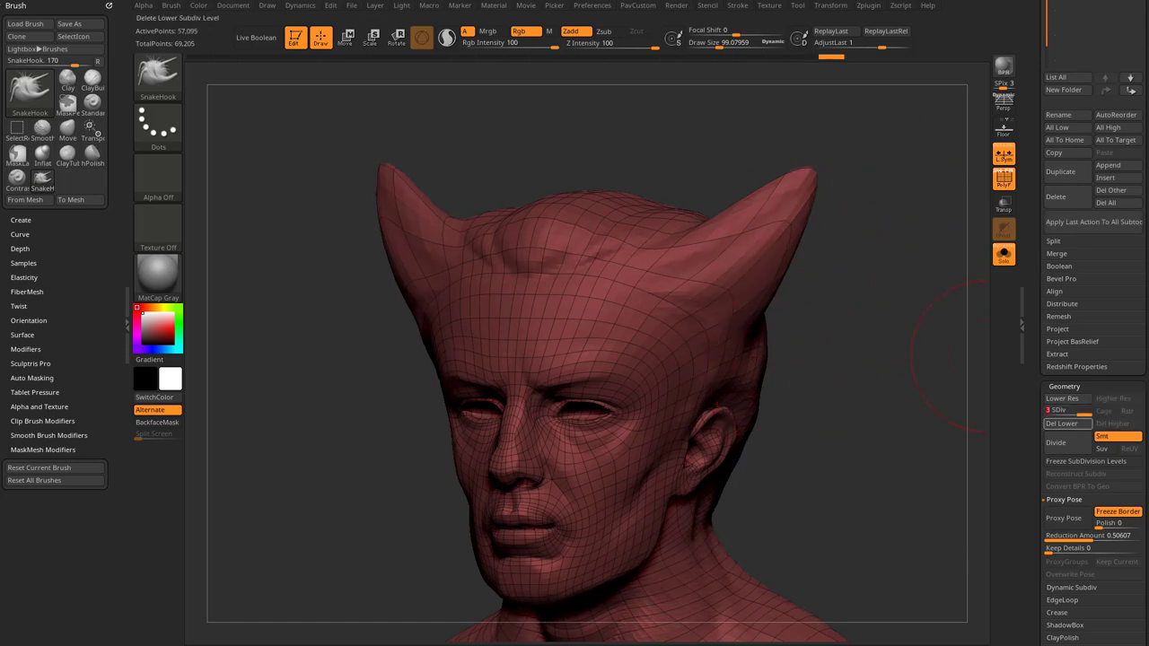
click(1052, 411)
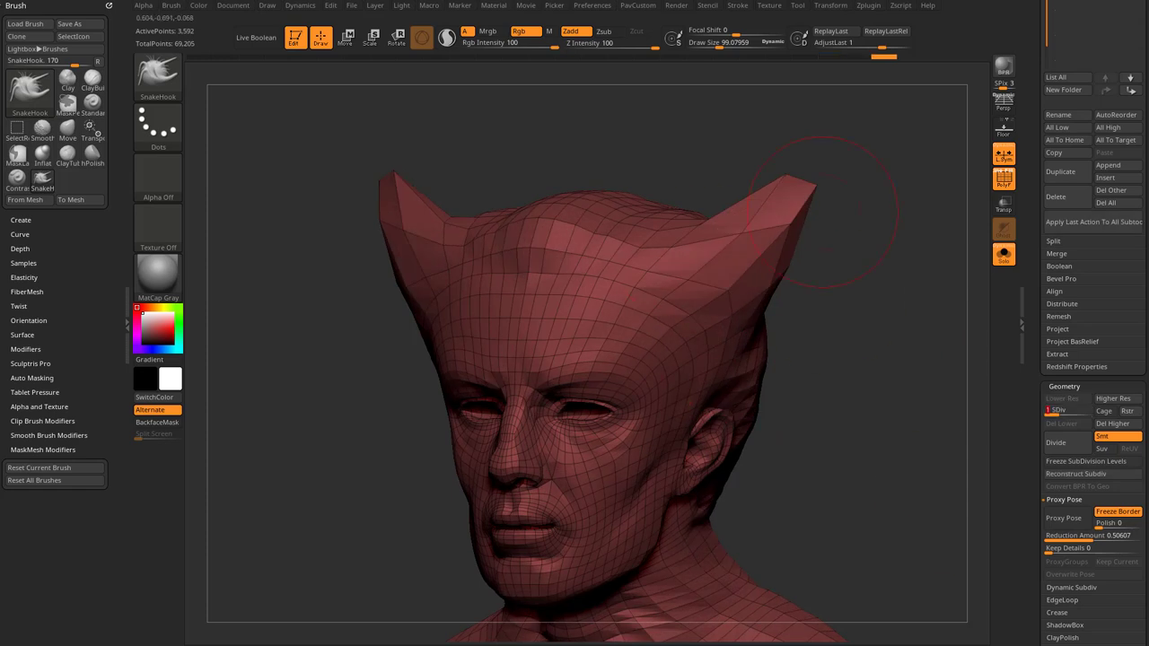
Try to insert a single edge loop on the horn with the ZModeler brush.
key(s)
click(883, 276)
mouse_move(903, 269)
alt+mouse_down()
mouse_move(858, 295)
mouse_move(884, 386)
alt+mouse_up()
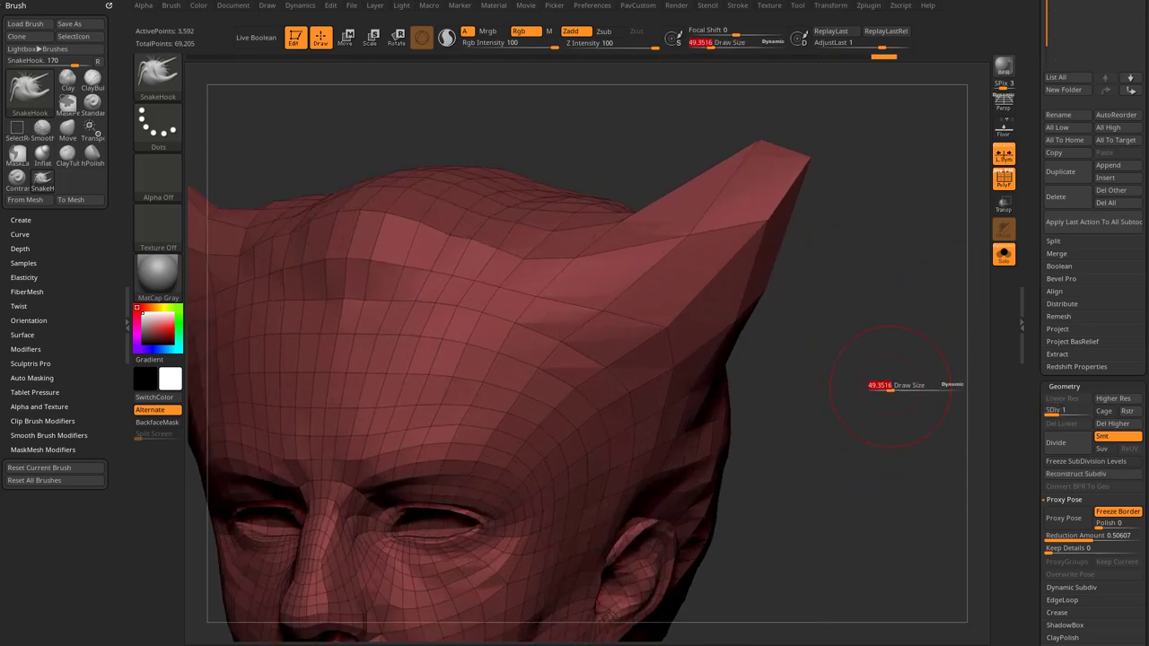
key(b)
key(z)
key(m)
key(space)
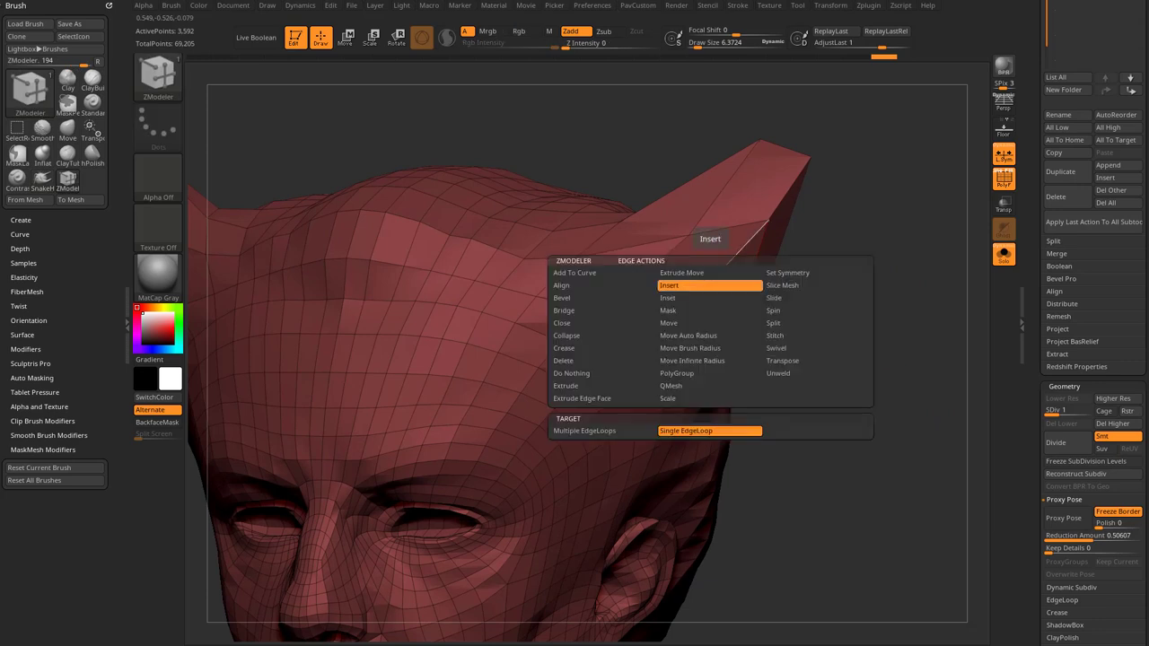
click(777, 308)
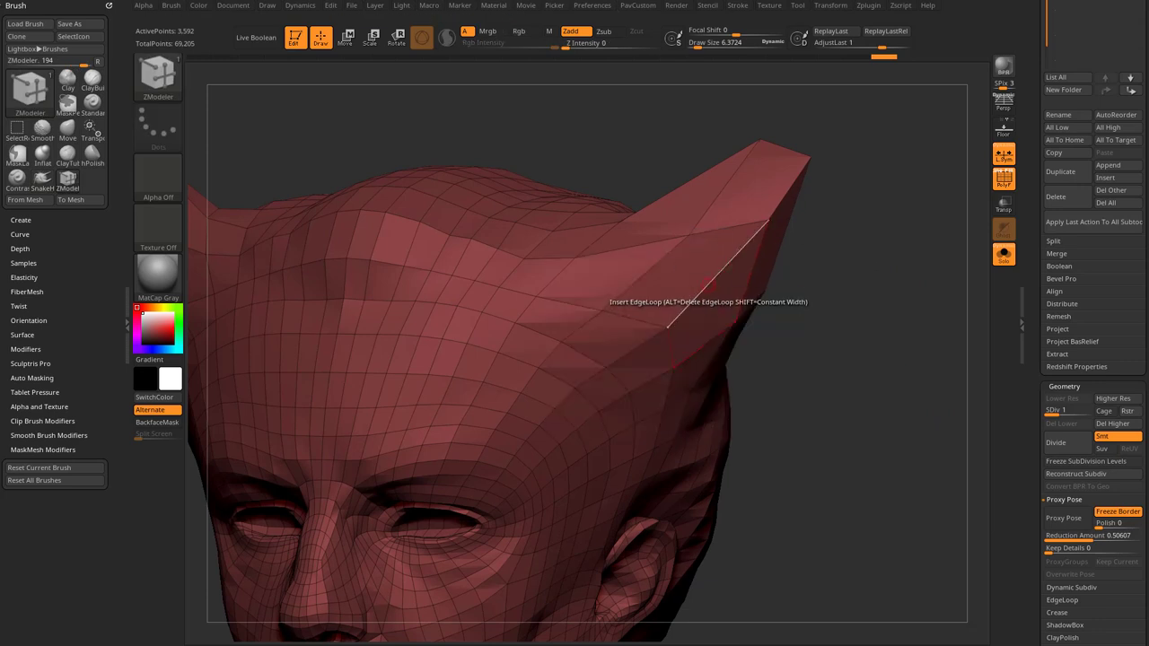
key(f)
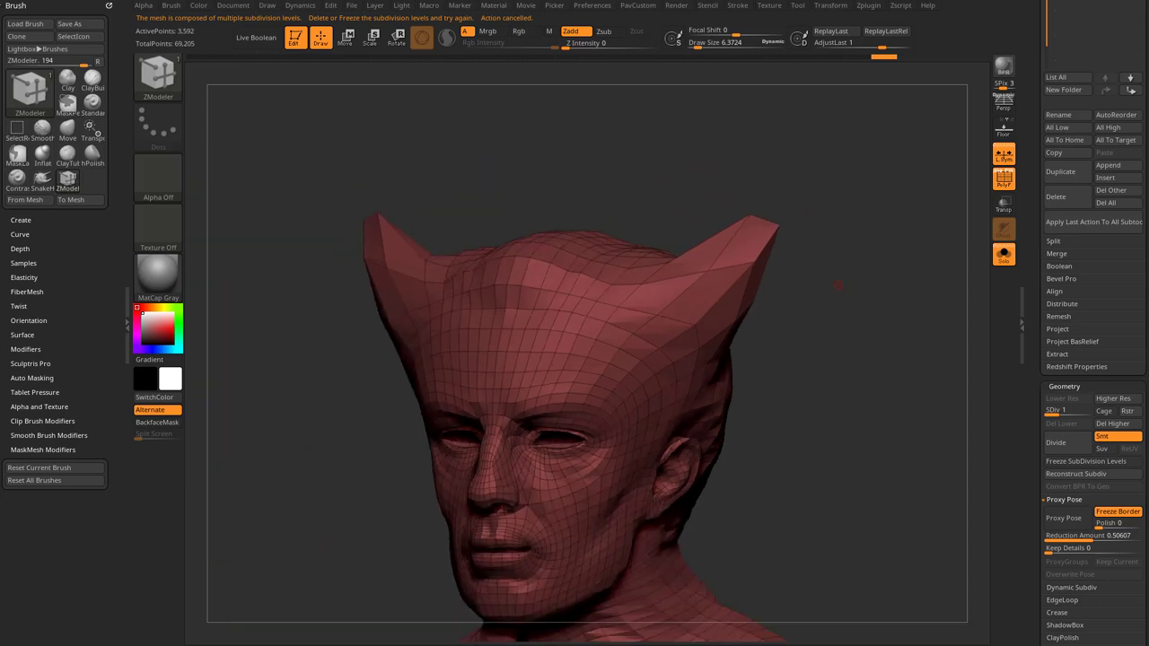
Try to slice diagonally across the horn with the SliceCurve brush.
key(ctrl+shift)
ctrl+shift+click(158, 74)
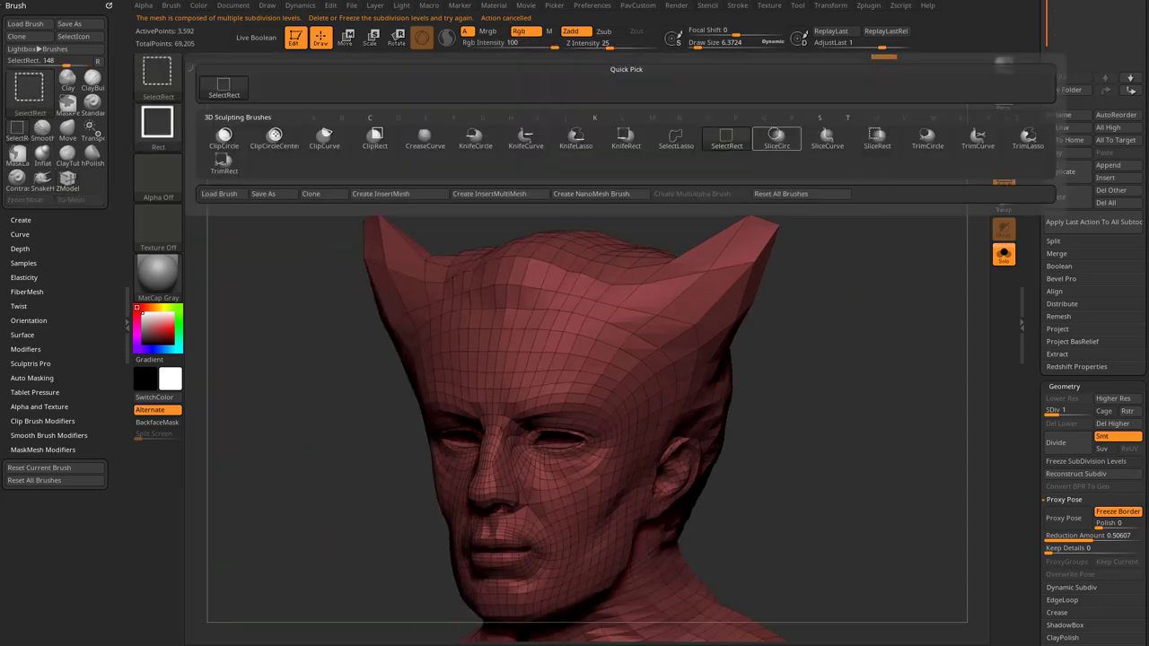
ctrl+shift+click(827, 138)
shift+drag(861, 253, 906, 255)
mouse_move(623, 127)
ctrl+shift+mouse_down()
mouse_move(842, 581)
mouse_move(786, 354)
ctrl+shift+mouse_up()
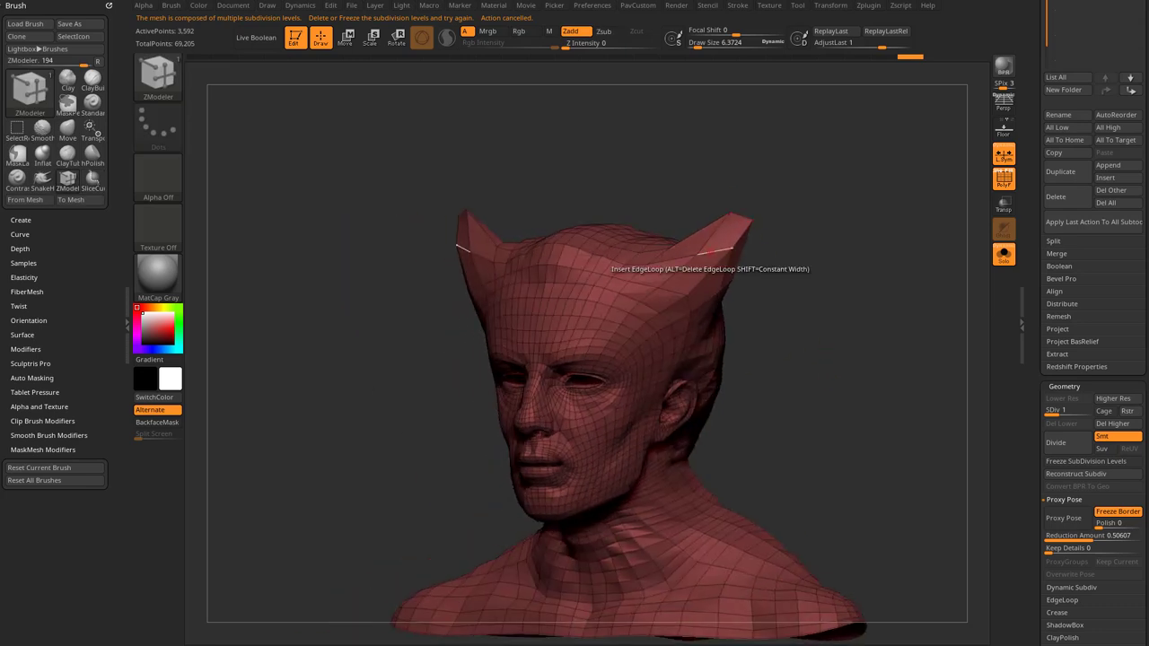
drag(816, 257, 795, 293)
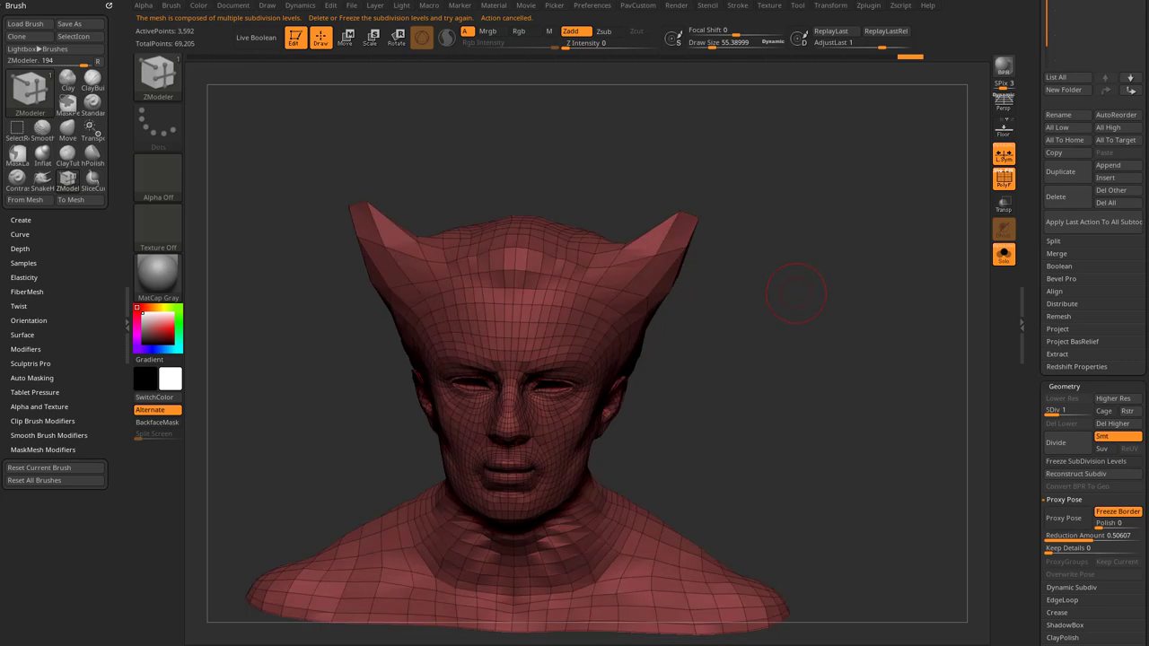
mouse_move(1040, 377)
mouse_down()
mouse_move(1039, 477)
mouse_move(1040, 400)
mouse_up()
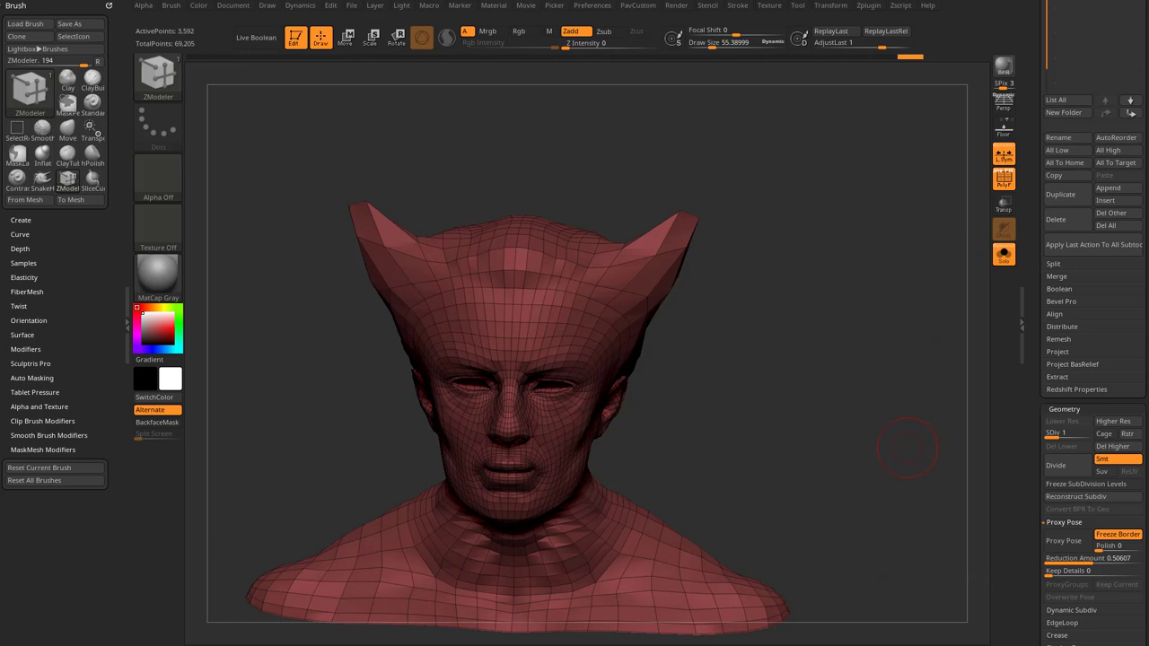
mouse_move(908, 449)
mouse_down()
mouse_move(831, 192)
mouse_move(821, 234)
mouse_move(834, 275)
mouse_move(817, 269)
mouse_up()
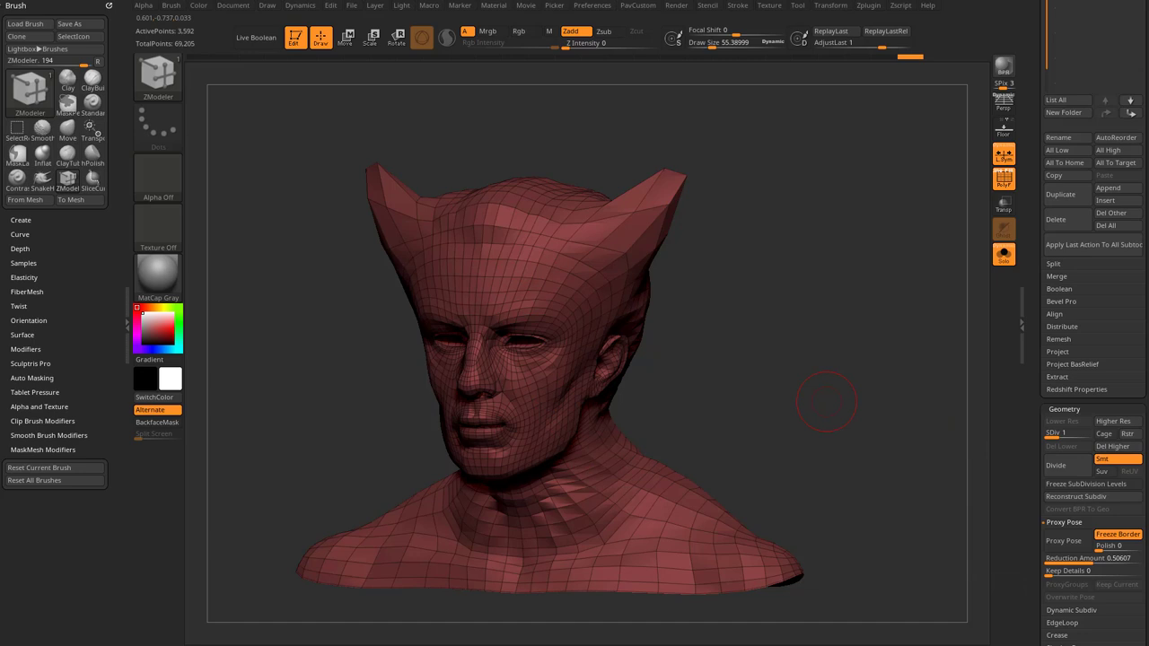
Switch to the RancorDynamesh_2 creature tool and turn on Proxy Pose.
drag(1034, 135, 1034, 386)
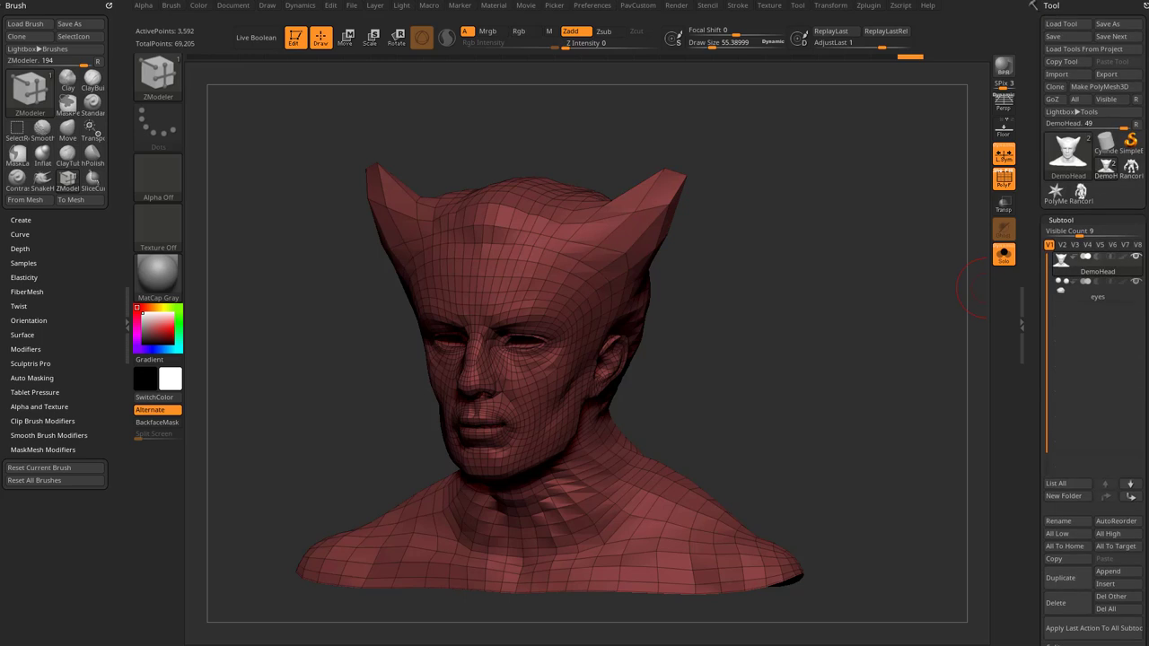
click(1131, 168)
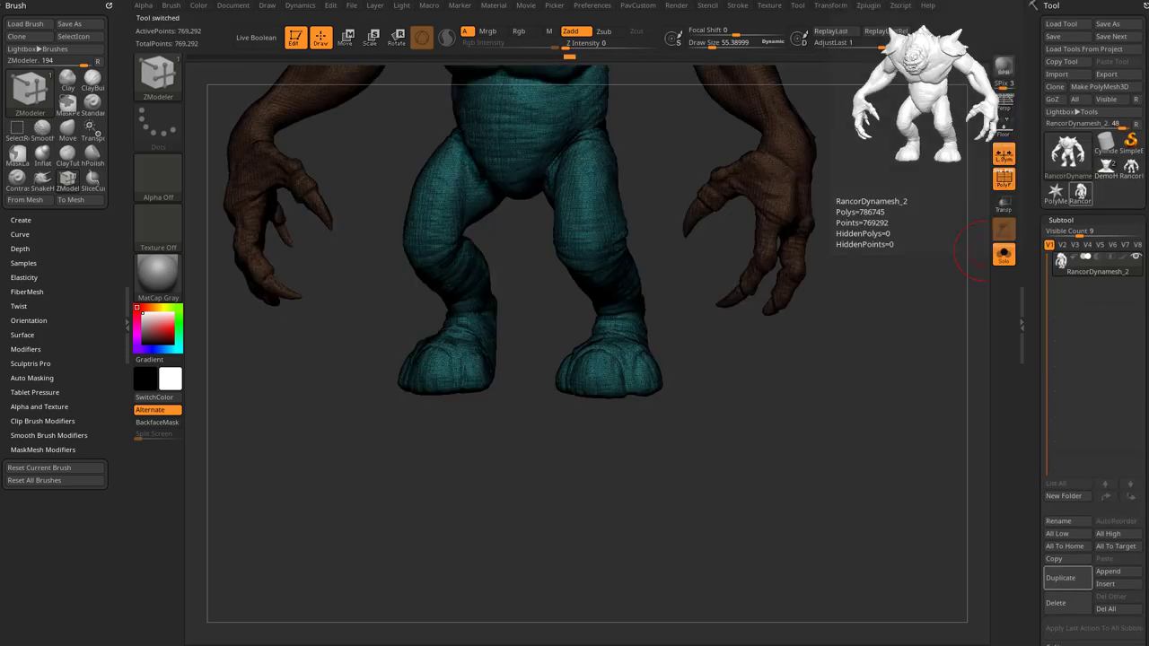
alt+drag(980, 177, 976, 405)
drag(1034, 386, 1034, 47)
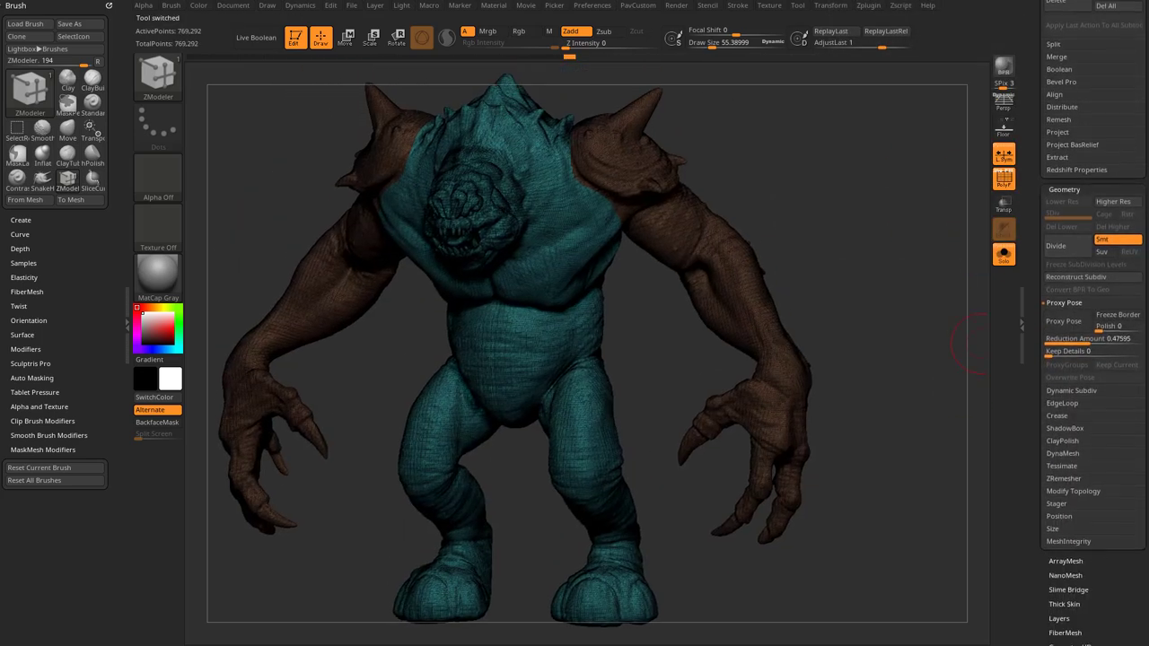
drag(1091, 340, 1091, 341)
click(1065, 321)
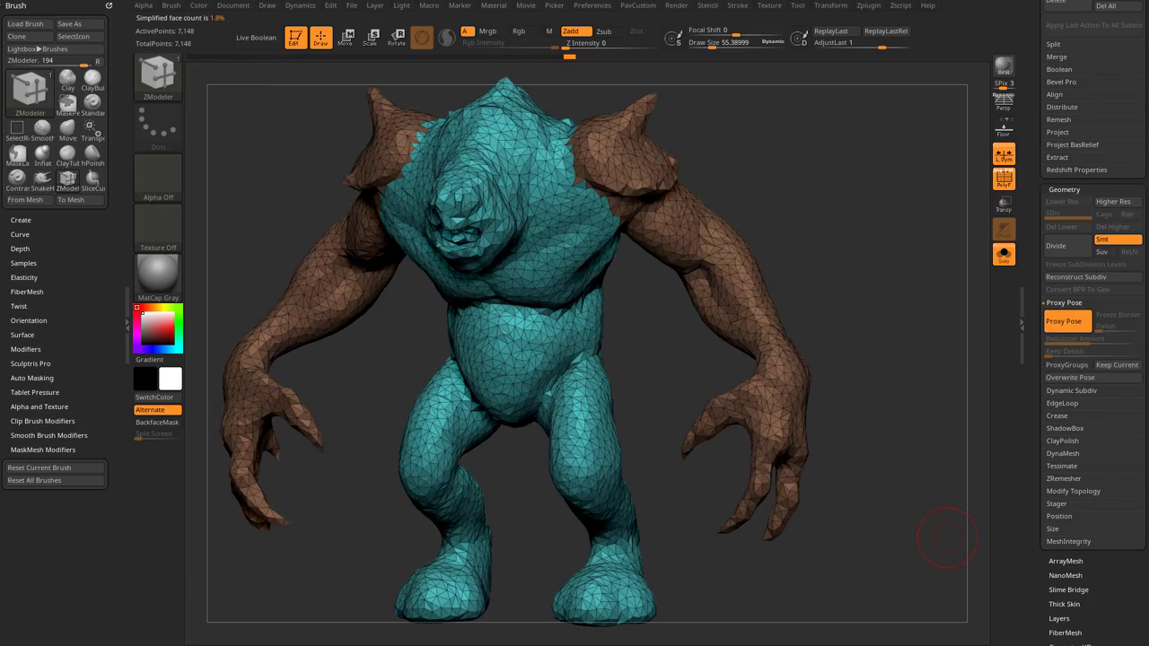
Try slicing across the proxy creature's arm with SliceCurve and splitting an edge on the arm with ZModeler.
mouse_move(823, 374)
mouse_down()
mouse_move(790, 404)
mouse_move(794, 431)
mouse_move(830, 359)
mouse_move(885, 326)
mouse_up()
ctrl+shift+drag(633, 218, 512, 388)
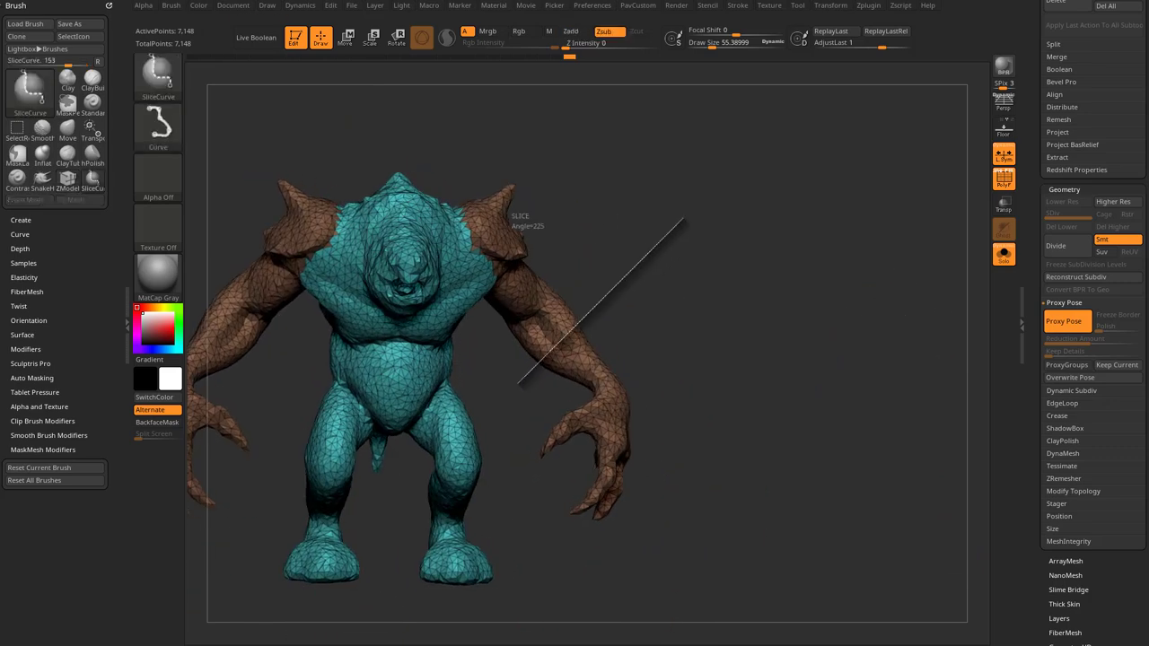
mouse_move(781, 296)
alt+mouse_down()
mouse_move(840, 422)
mouse_move(821, 408)
alt+mouse_up()
key(space)
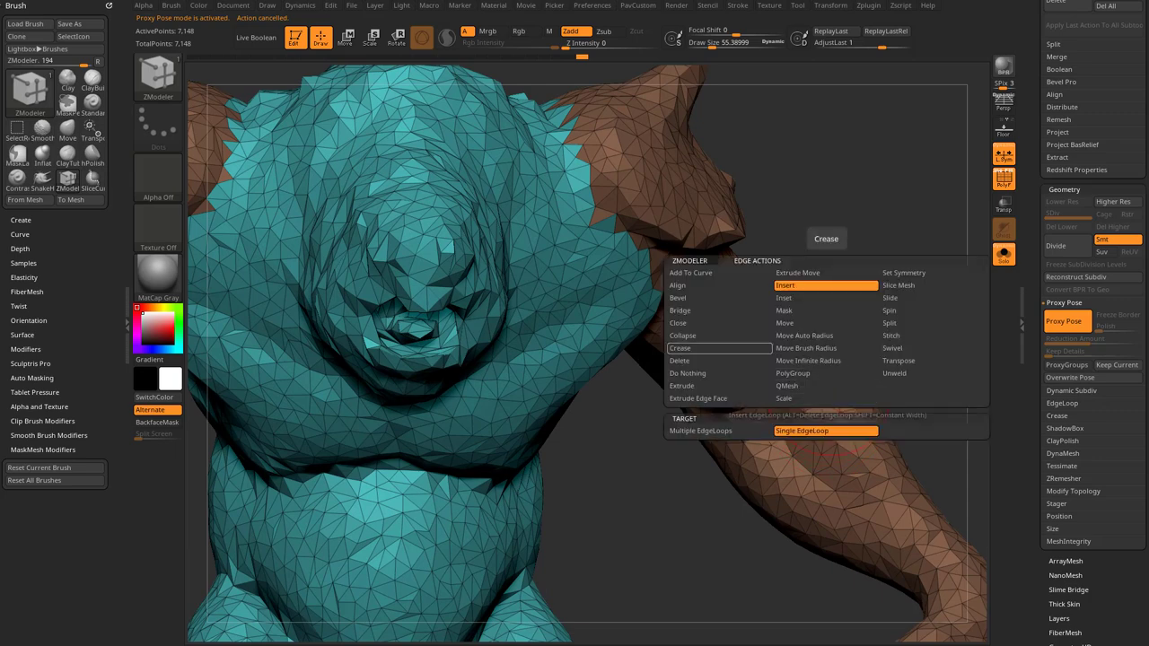
click(889, 323)
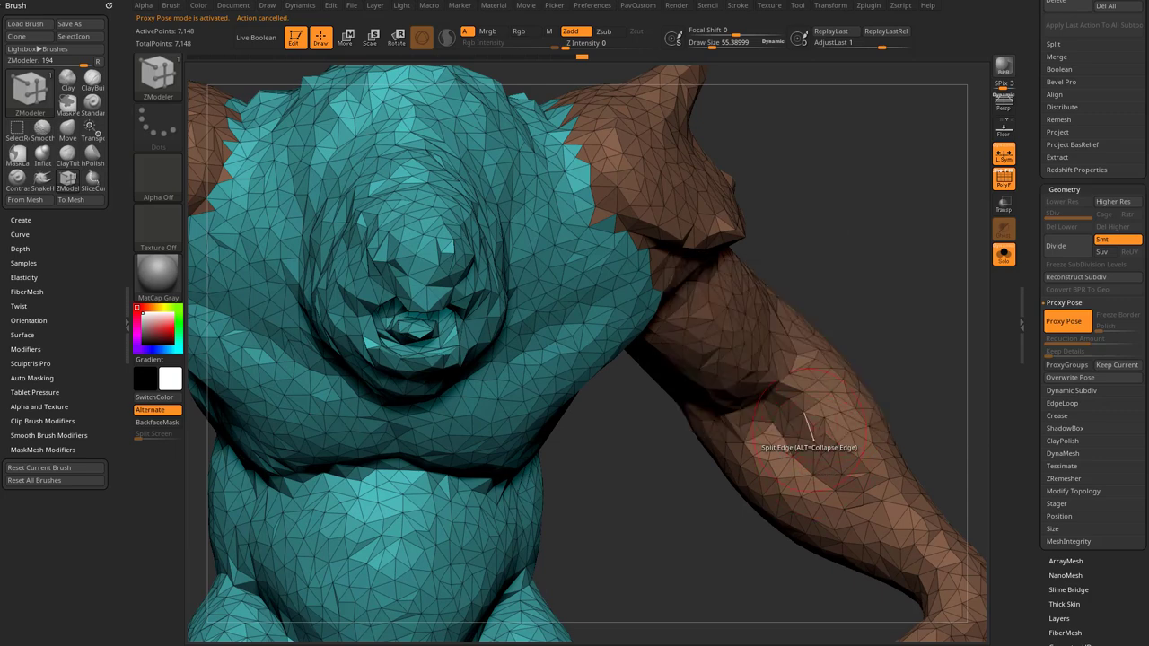
click(833, 417)
alt+drag(929, 350, 718, 270)
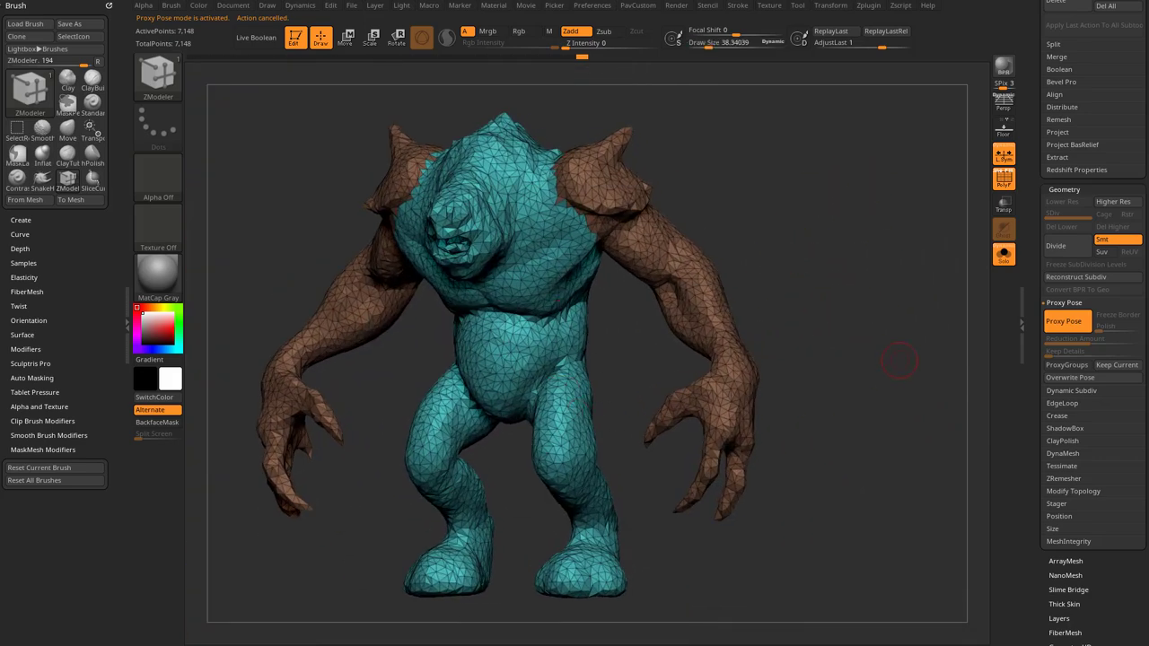
drag(1037, 180, 1036, 292)
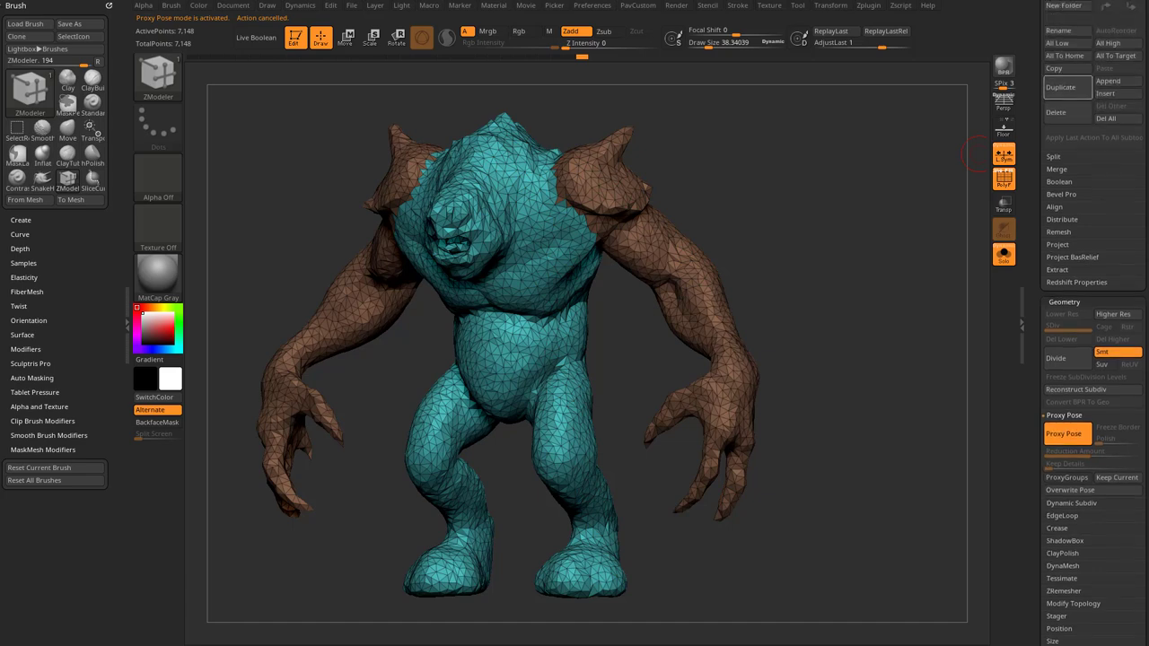
mouse_move(879, 276)
shift+mouse_down()
mouse_move(930, 309)
mouse_move(900, 318)
shift+mouse_up()
key(s)
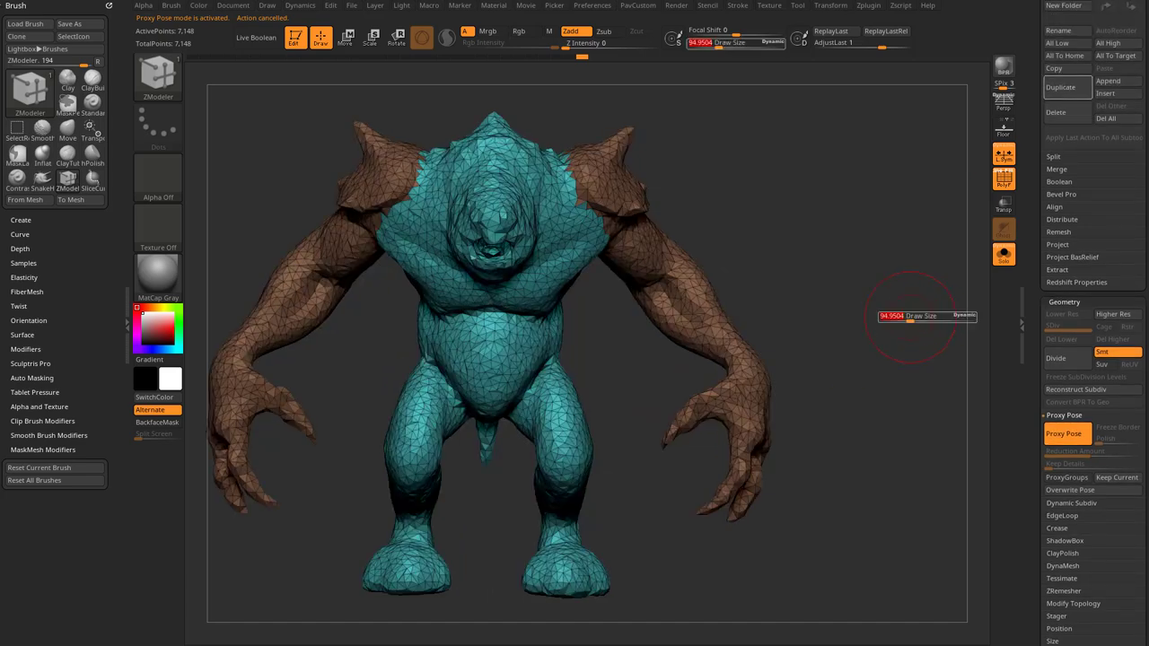
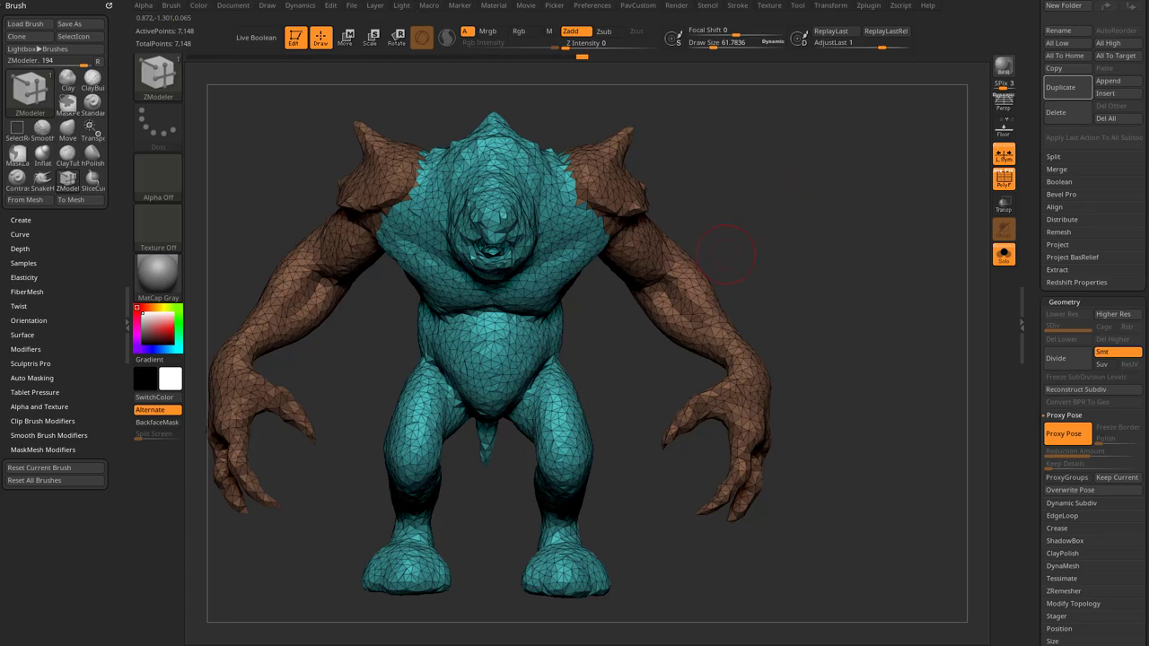
drag(832, 266, 790, 277)
key(s)
drag(790, 277, 785, 277)
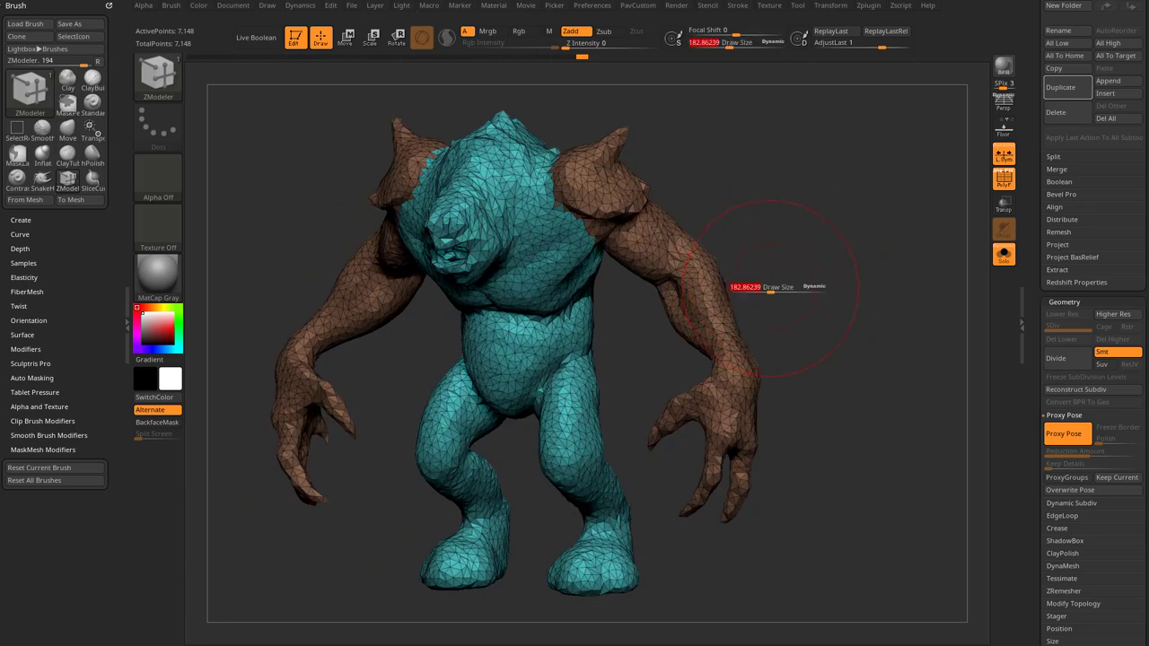
Switch to the Move brush and set its draw size to about 33.
key(b)
key(m)
key(v)
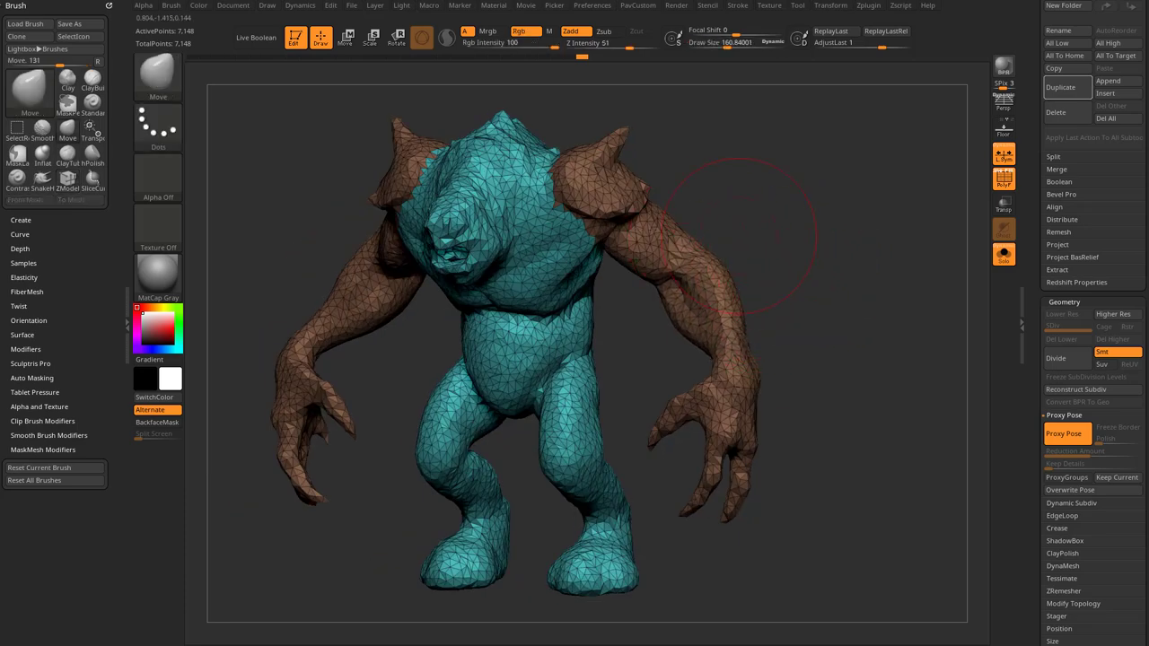
shift+drag(839, 307, 868, 326)
key(s)
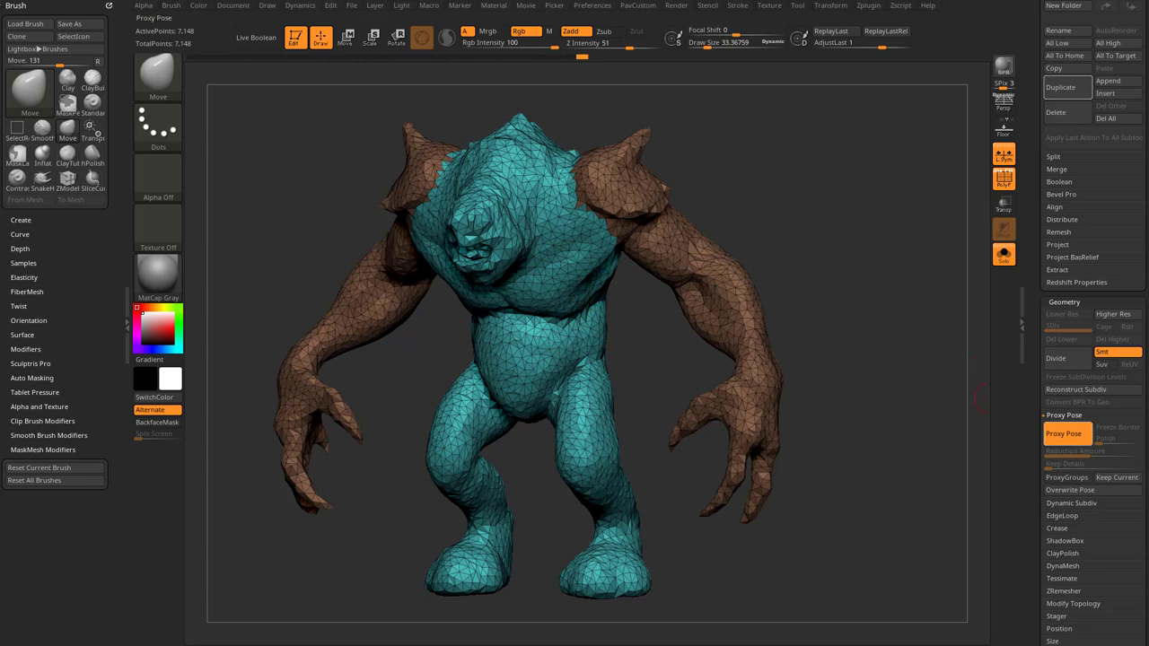
Exit Proxy Pose to return to the dense creature sculpt, and hide the wireframe.
click(1064, 434)
click(1003, 178)
ctrl+right_drag(821, 224, 866, 333)
alt+right_drag(665, 296, 875, 408)
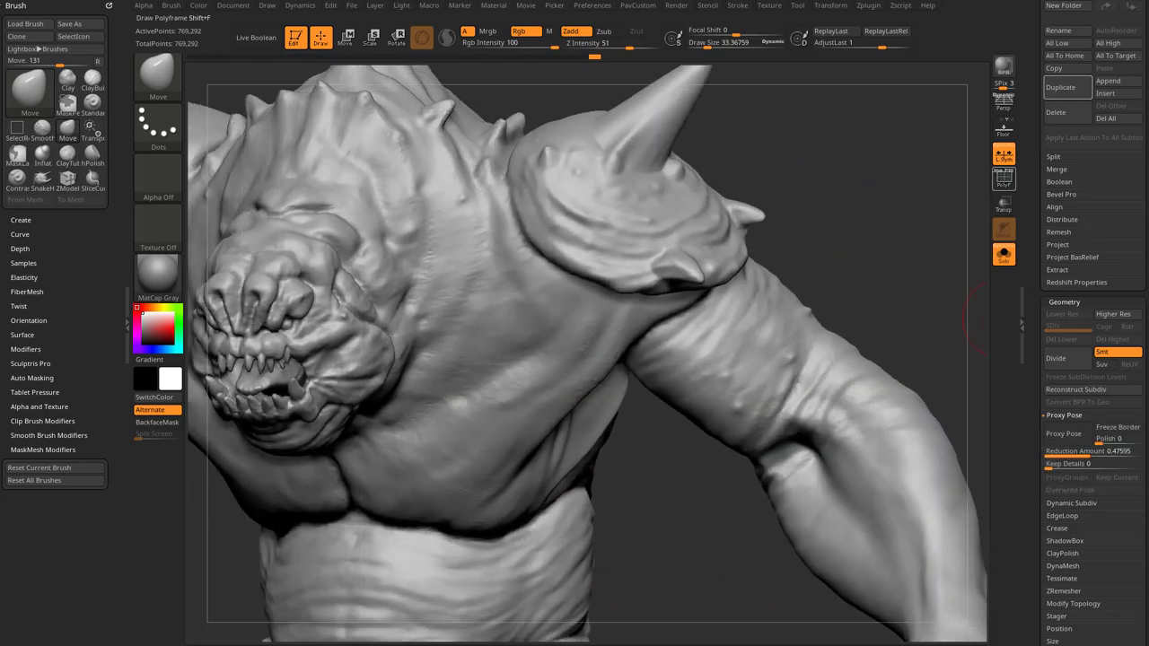
Show the wireframe and pull a long pointed spike out of the upper arm with the Move brush.
click(1004, 179)
alt+right_drag(862, 225, 835, 301)
scroll(846, 251, up, 3)
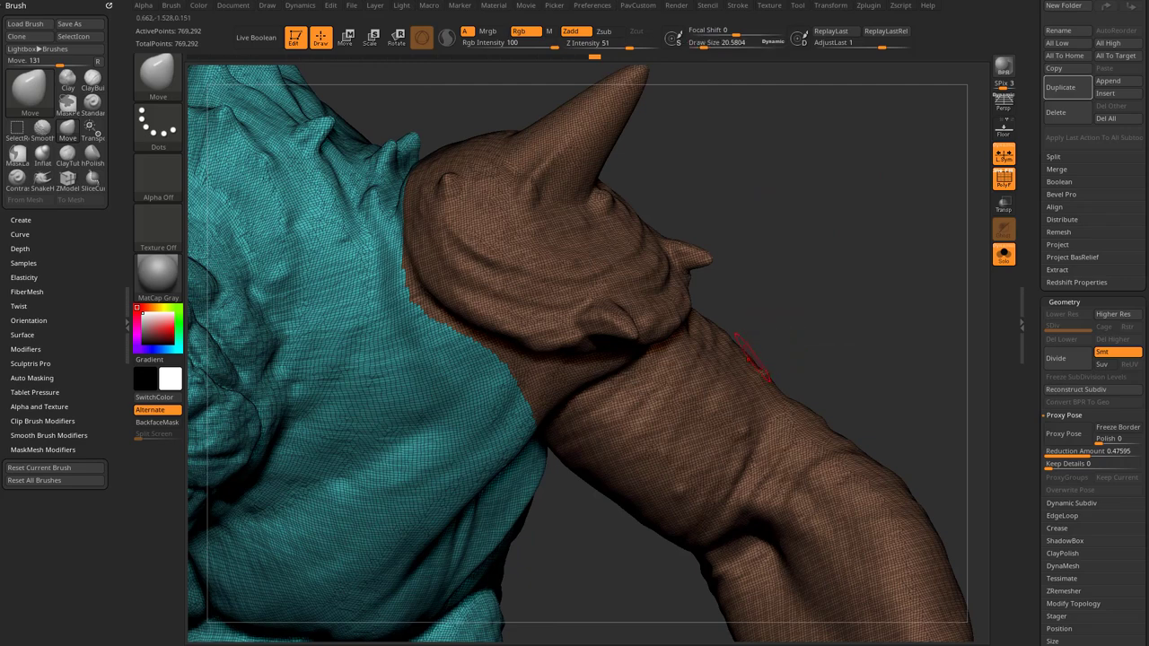
drag(750, 381, 832, 262)
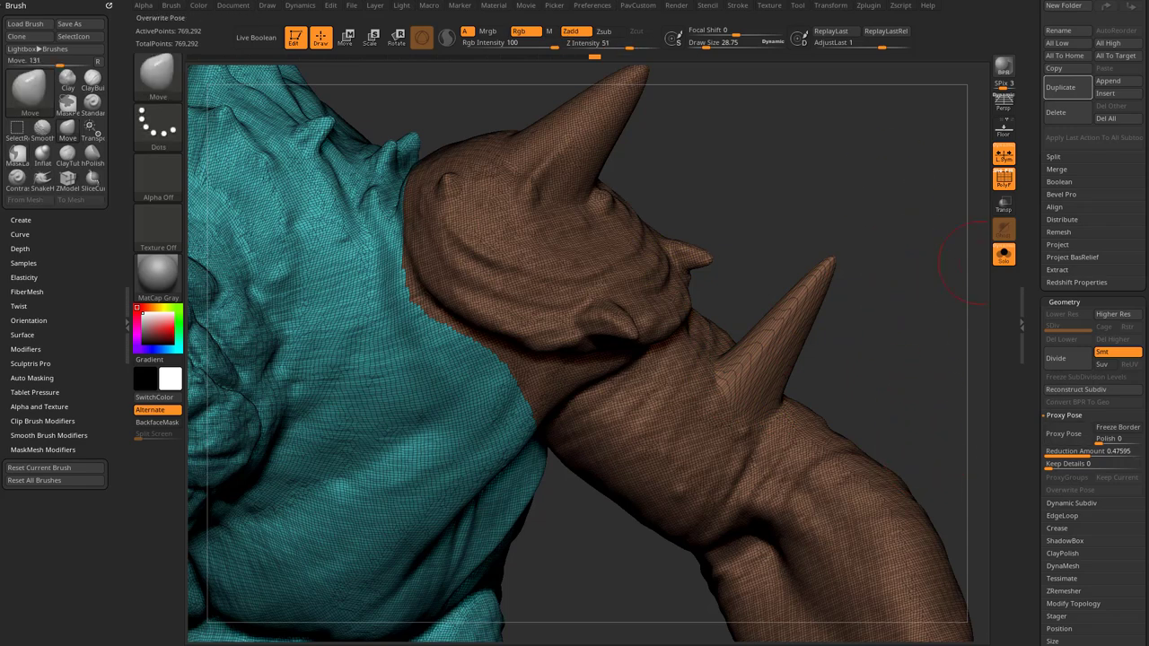
Remesh the creature with DynaMesh at resolution 552 to even out the stretched spike topology.
key(shift)
click(1063, 567)
drag(1090, 567, 1090, 508)
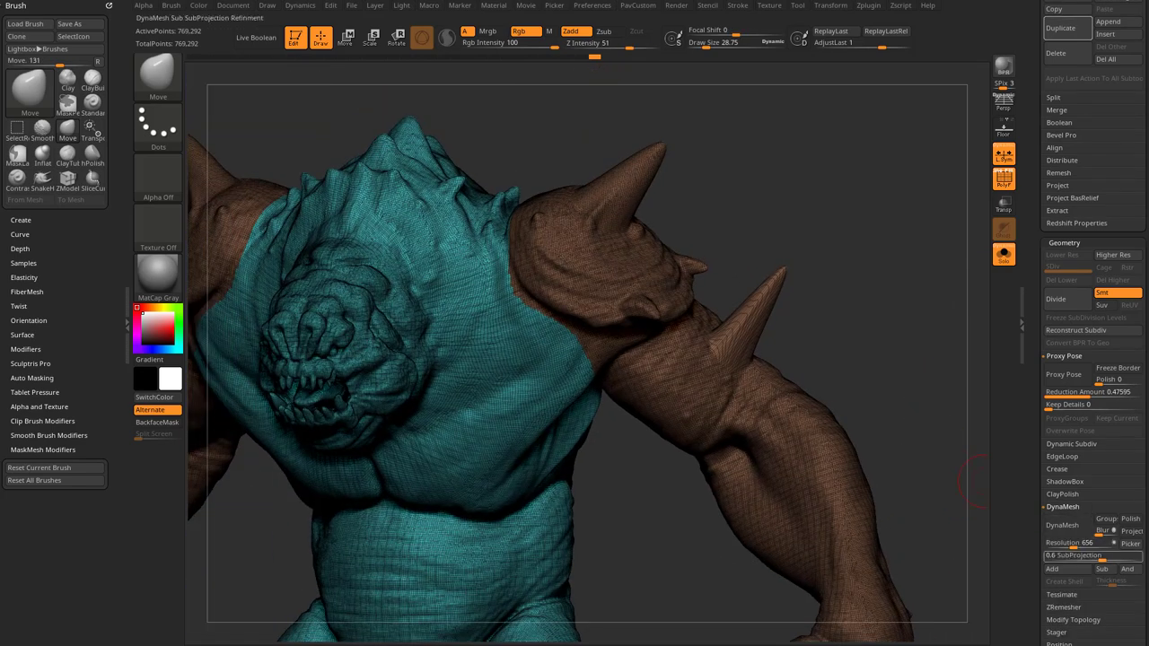
drag(1074, 545, 1071, 545)
click(1062, 525)
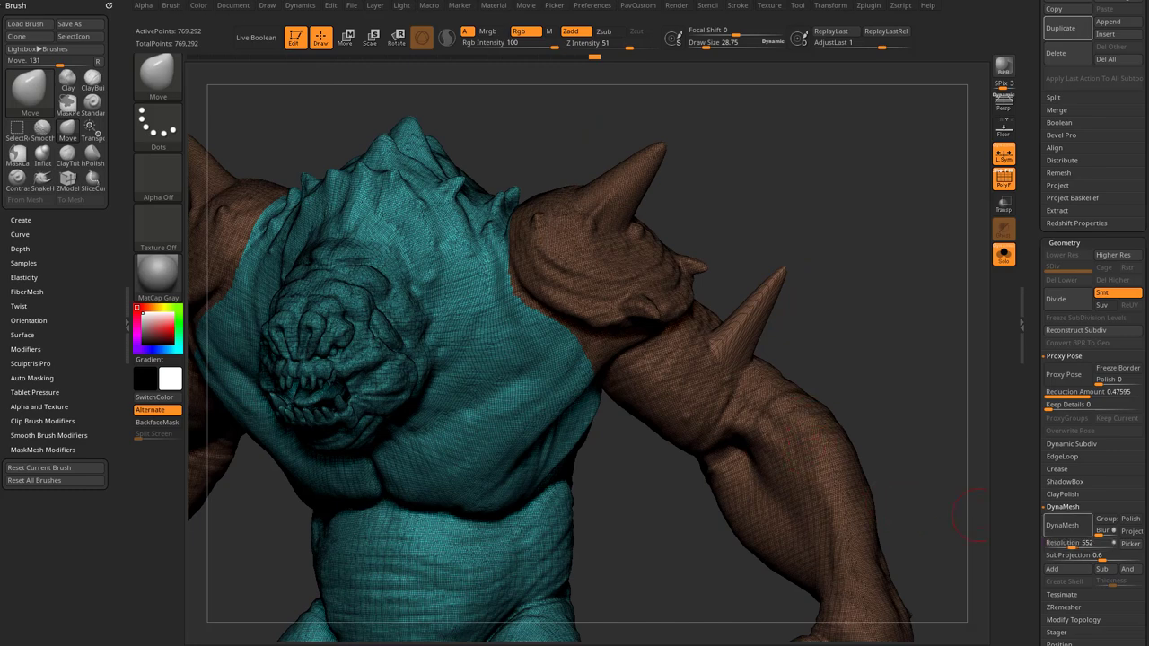
alt+drag(787, 191, 901, 311)
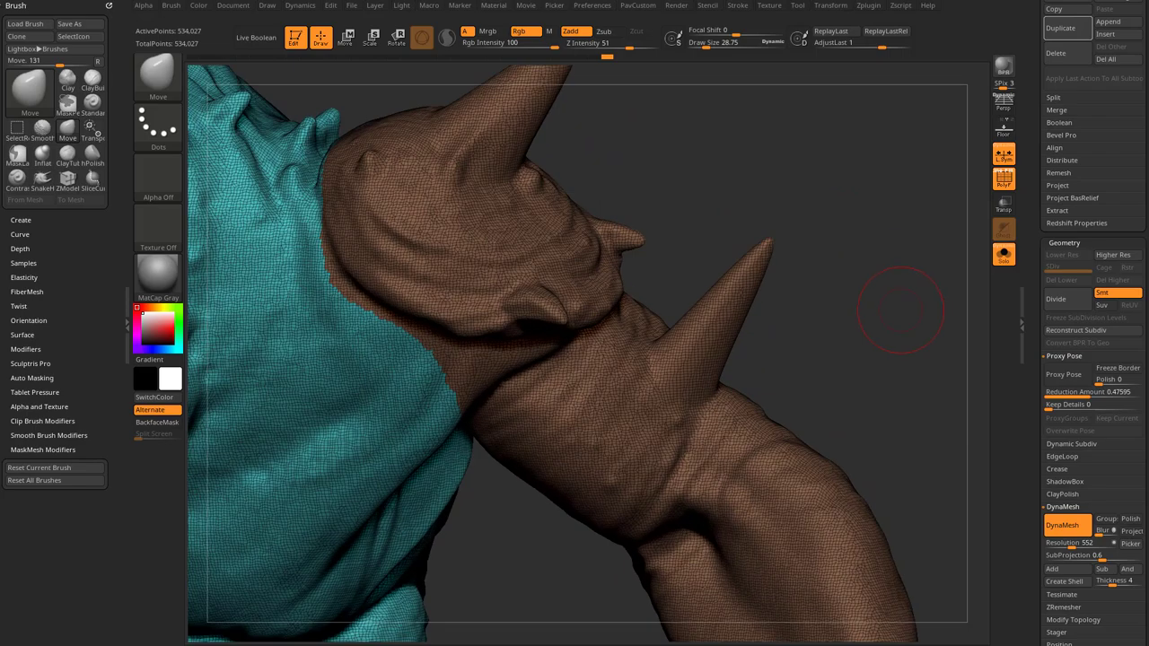
Switch to the SnakeHook brush and turn on Sculptris Pro mode.
key(b)
key(s)
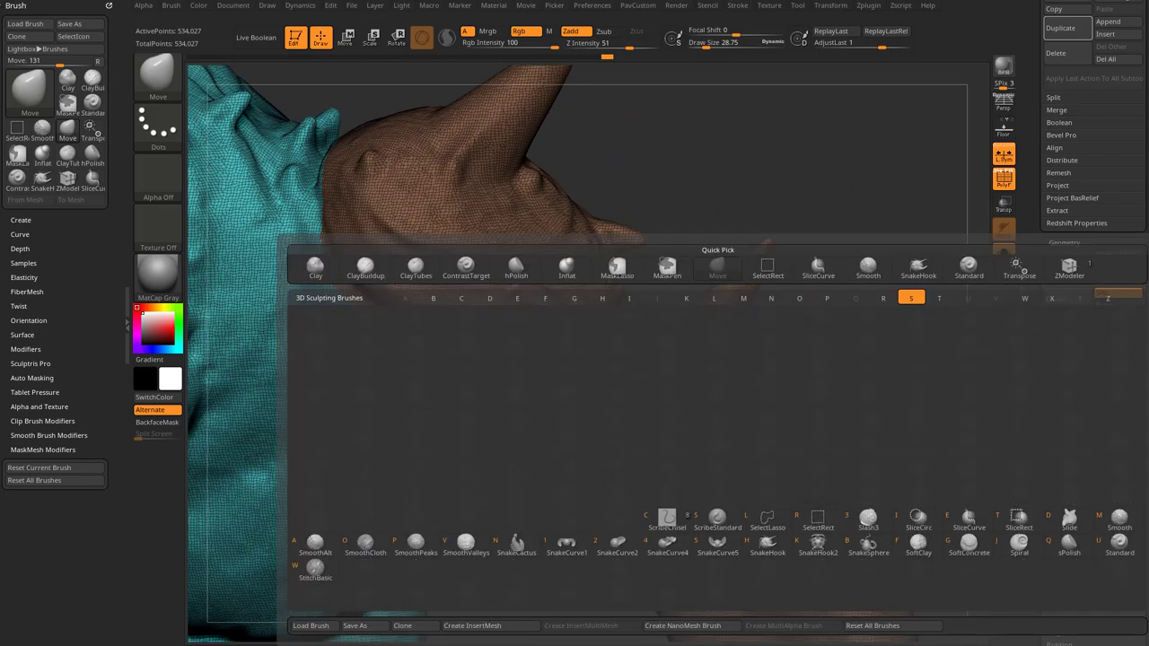
key(h)
click(446, 38)
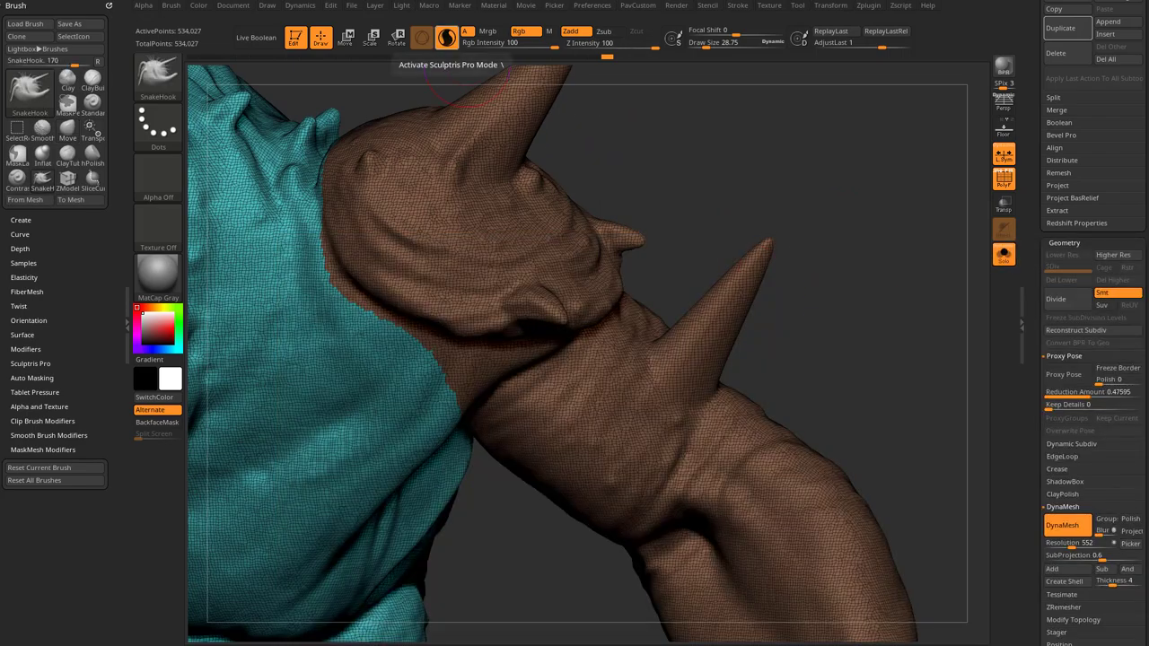
Pull thin, curved horns out of the shoulder with SnakeHook, and remesh the creature with DynaMesh.
alt+drag(654, 116, 720, 241)
drag(602, 330, 758, 240)
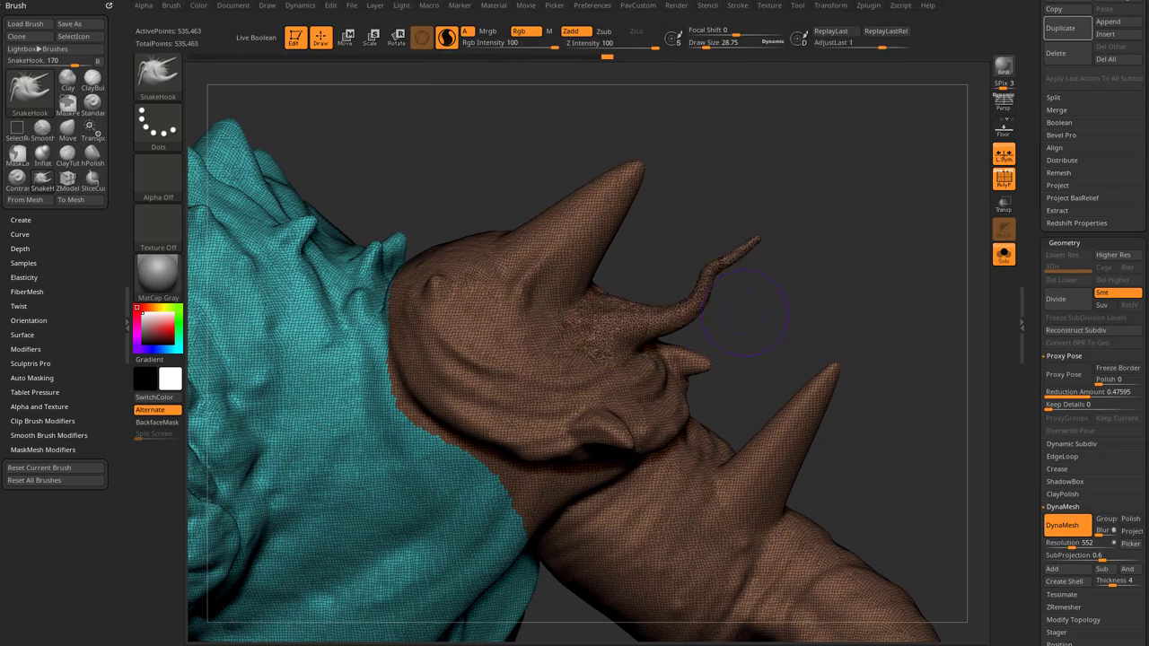
drag(620, 334, 655, 261)
mouse_move(572, 209)
mouse_down()
mouse_move(495, 146)
mouse_move(521, 173)
mouse_up()
mouse_move(864, 235)
mouse_down()
mouse_move(885, 217)
mouse_move(875, 231)
mouse_move(872, 202)
mouse_move(844, 233)
mouse_up()
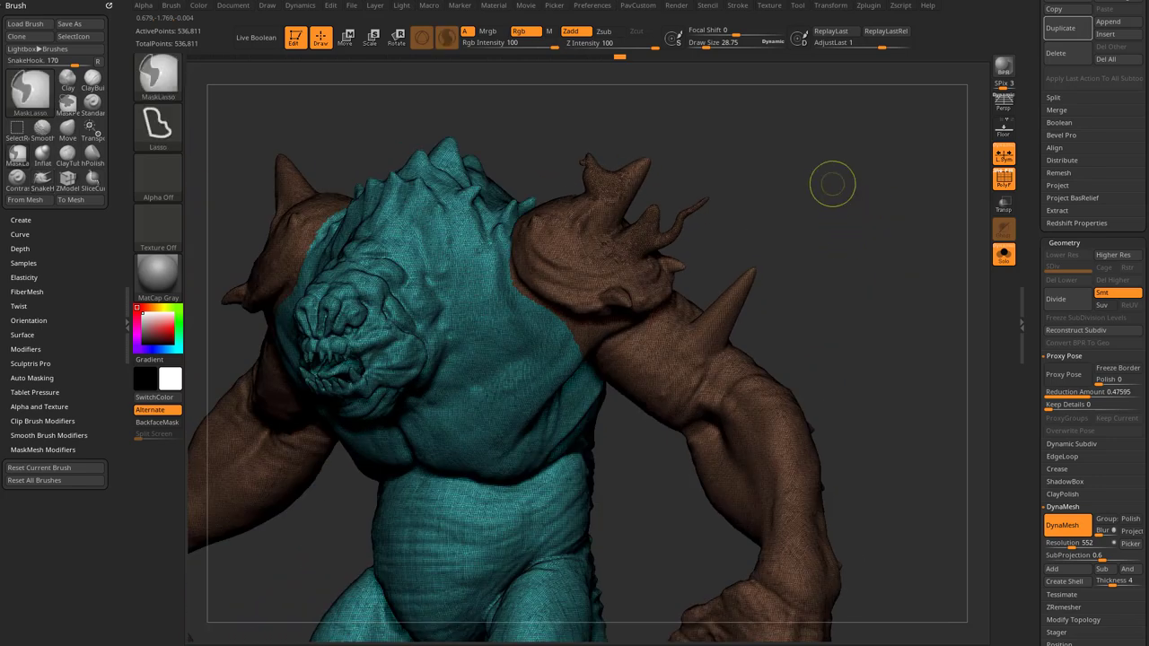
ctrl+drag(846, 176, 864, 260)
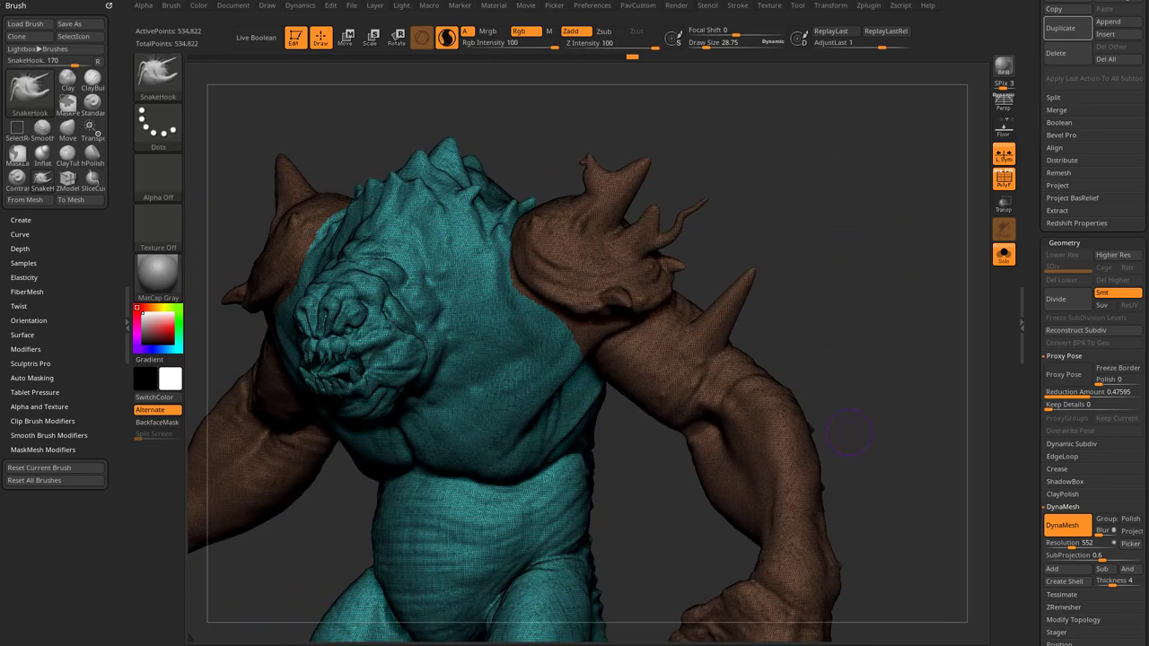
Enter Proxy Pose on the remeshed creature to get a low-resolution proxy.
drag(1097, 470, 1097, 326)
alt+drag(805, 334, 789, 279)
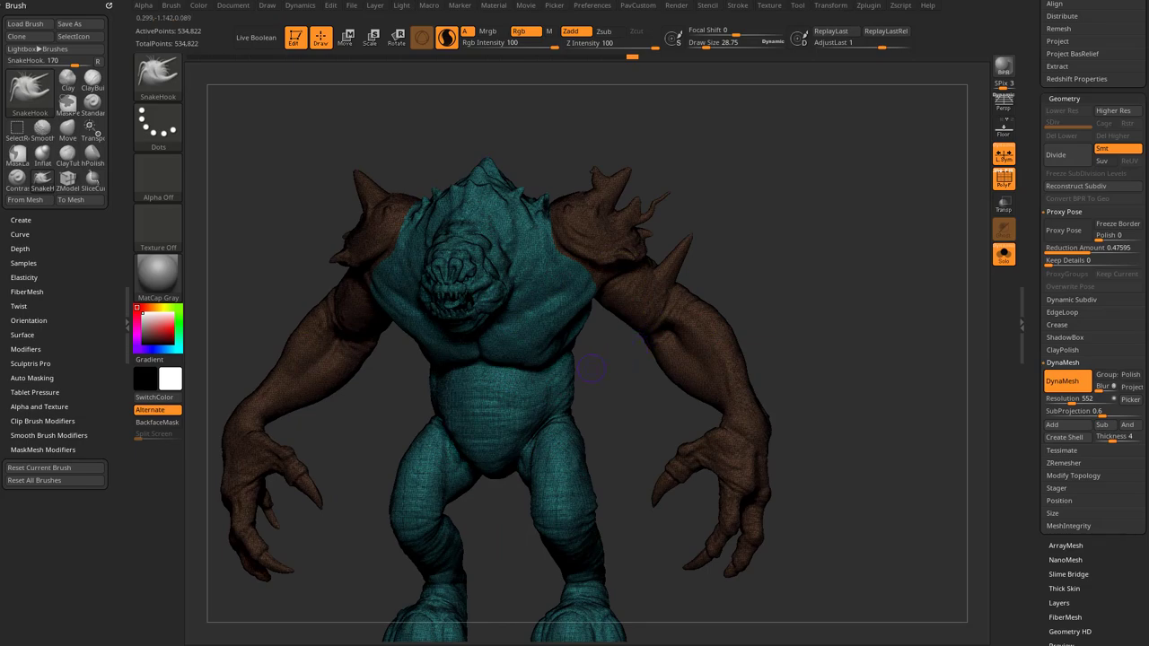
click(1063, 230)
drag(842, 441, 805, 369)
drag(633, 232, 687, 151)
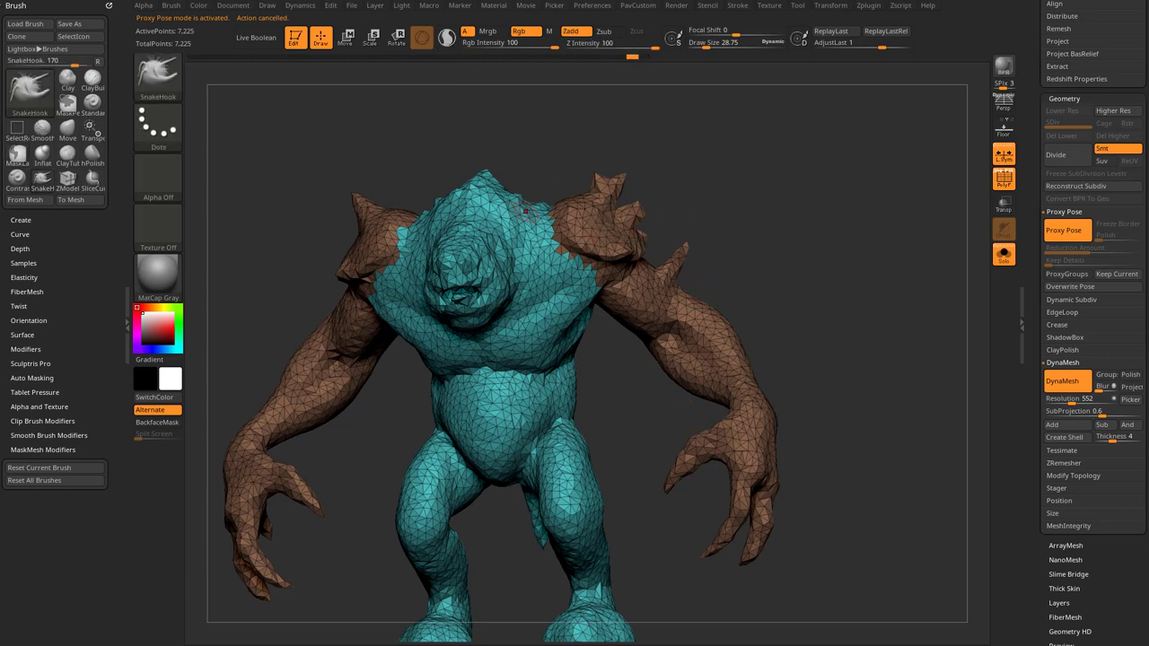
Mask everything except one arm, try moving the arm with the gizmo, and undo the move.
mouse_move(539, 108)
ctrl+mouse_down()
mouse_move(765, 244)
mouse_move(633, 352)
mouse_move(629, 575)
ctrl+mouse_up()
ctrl+click(752, 215)
key(w)
mouse_move(659, 210)
mouse_down()
mouse_move(650, 200)
mouse_move(670, 240)
mouse_move(668, 225)
mouse_up()
key(ctrl+z)
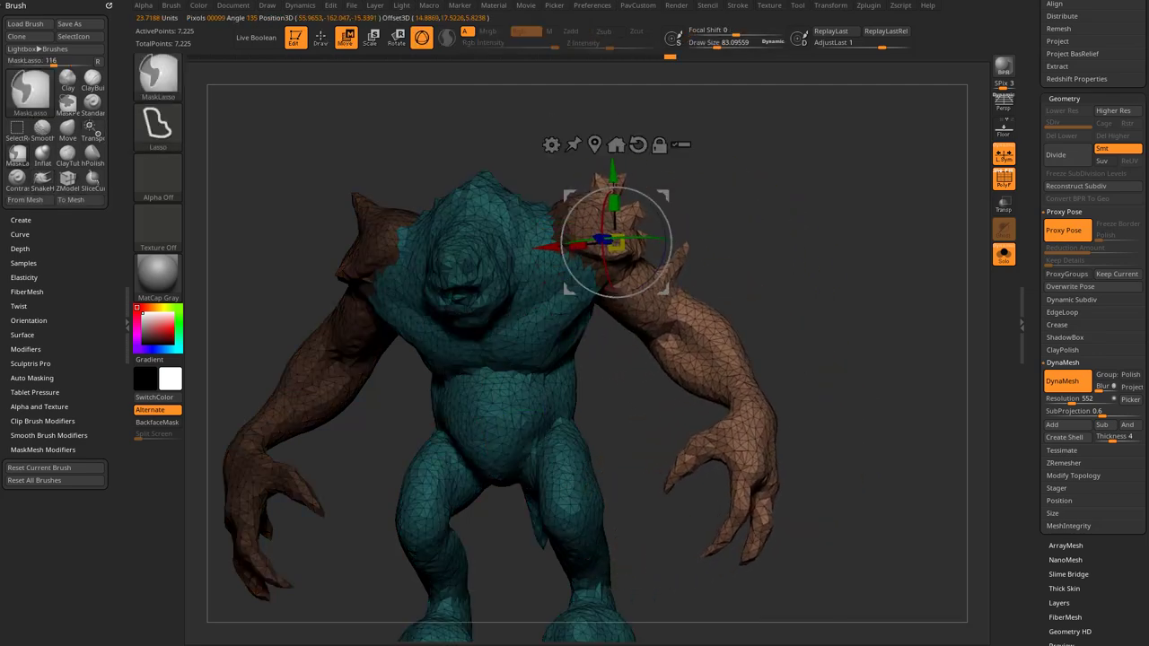
Switch to the Inflat brush, enlarge its draw size to about 244, and try swelling the unmasked arm.
key(q)
mouse_move(810, 251)
mouse_down()
mouse_move(823, 278)
mouse_move(700, 346)
mouse_up()
key(b)
key(i)
key(n)
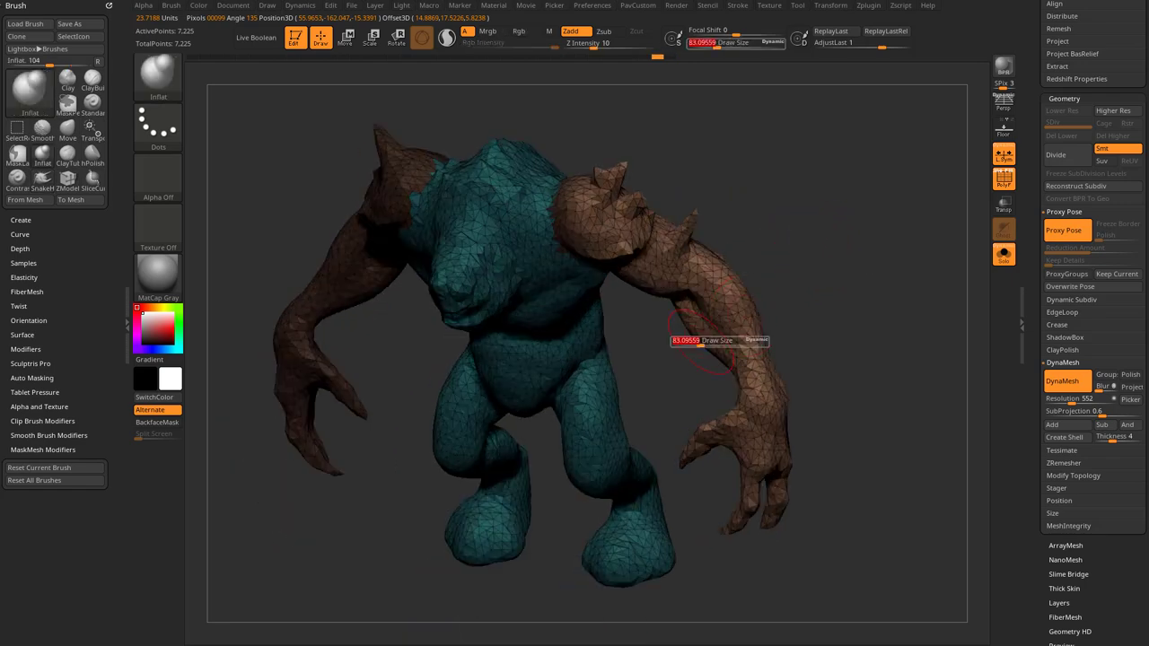
shift+drag(757, 313, 781, 301)
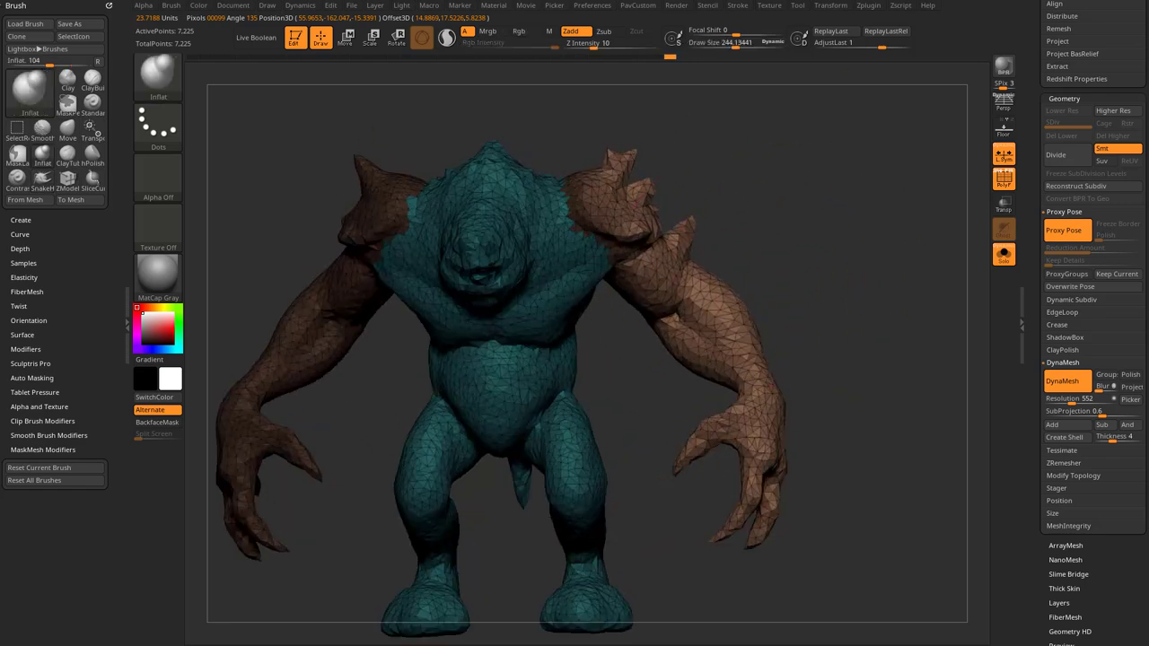
key(s)
drag(853, 259, 822, 259)
drag(876, 300, 839, 310)
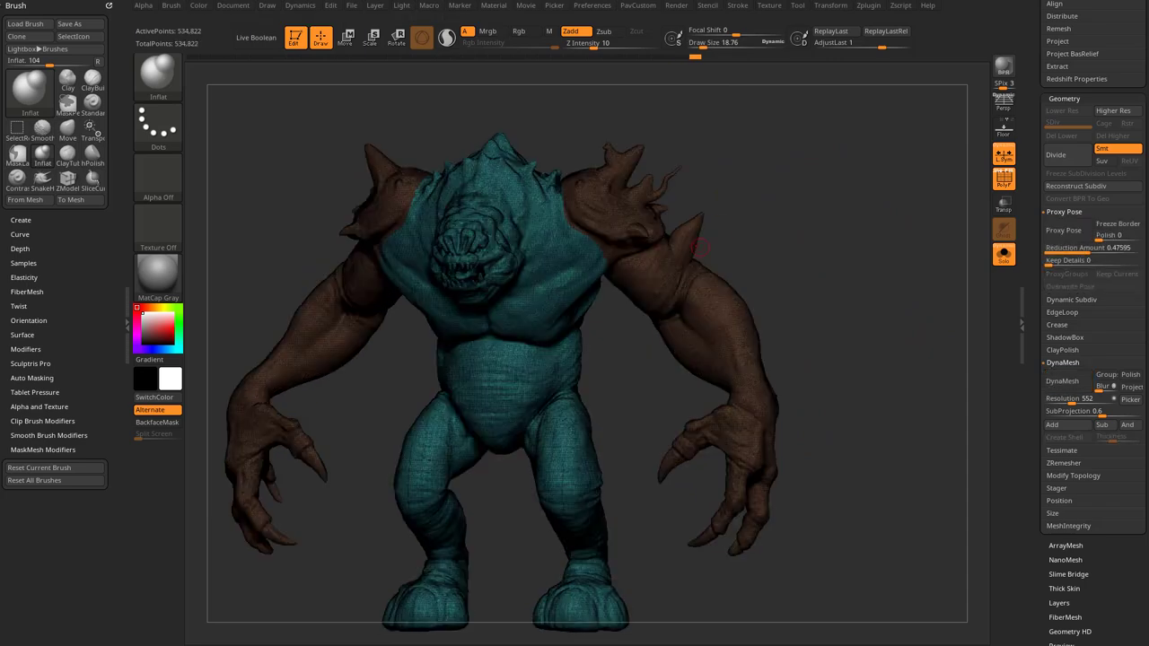
Hide the wireframe, set the Proxy Pose Reduction Amount to about 0.536, and enter Proxy Pose.
key(shift+f)
drag(942, 188, 883, 220)
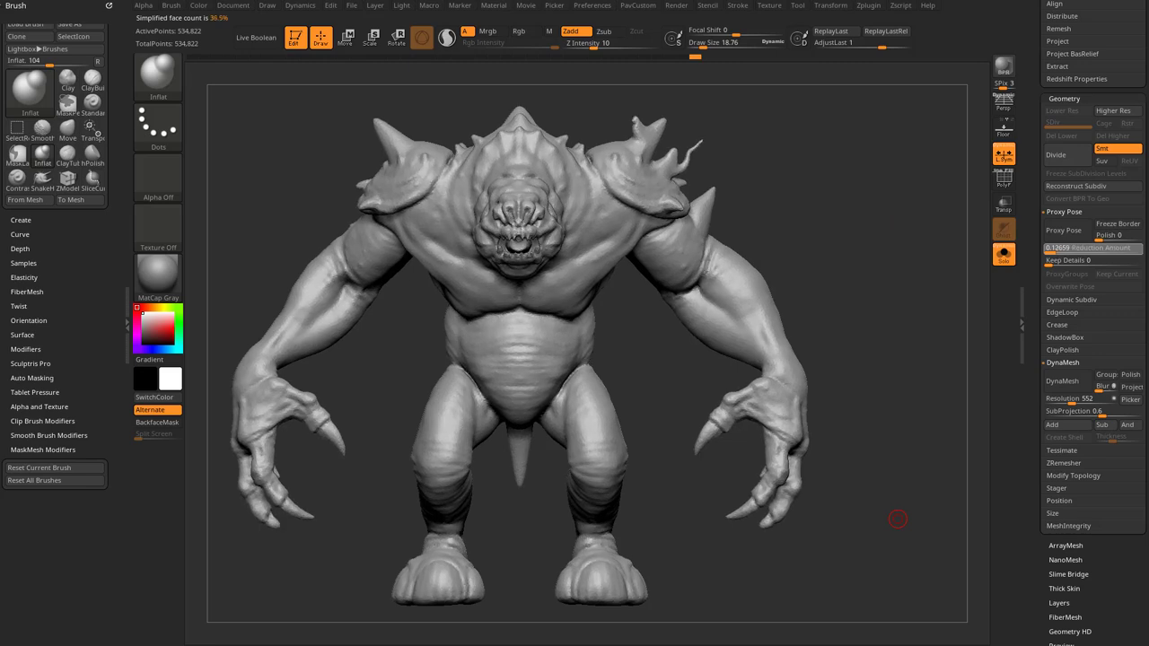
drag(898, 519, 610, 330)
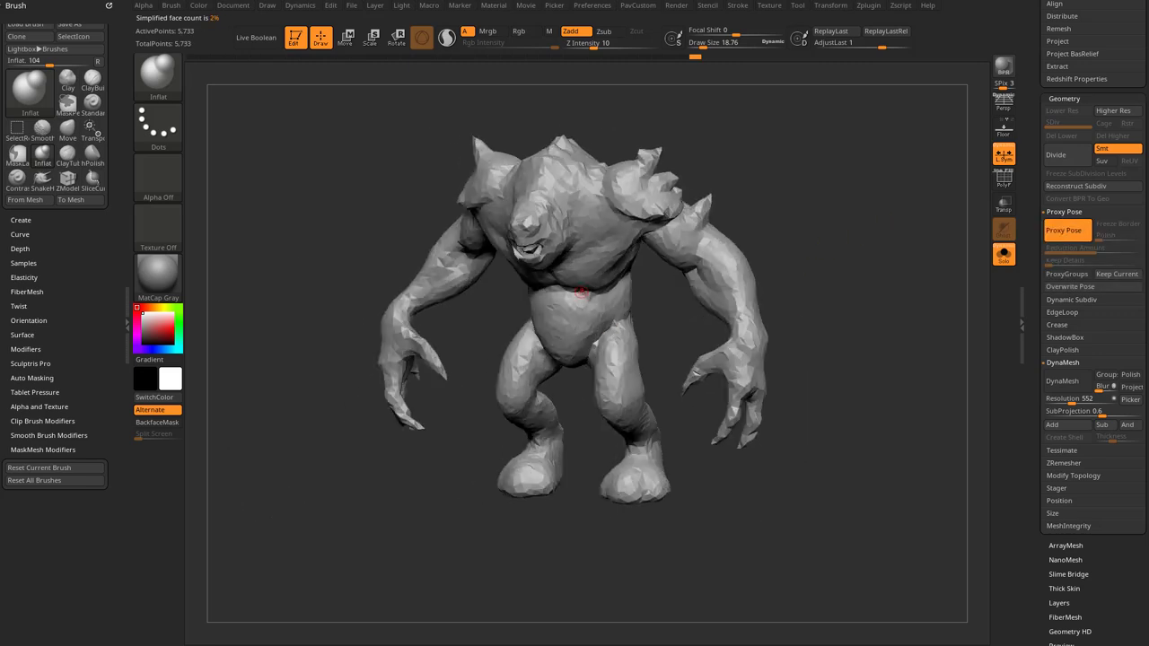
Append a Sphere3D subtool to the proxy creature and turn off Solo so both are shown.
drag(1050, 205, 1064, 578)
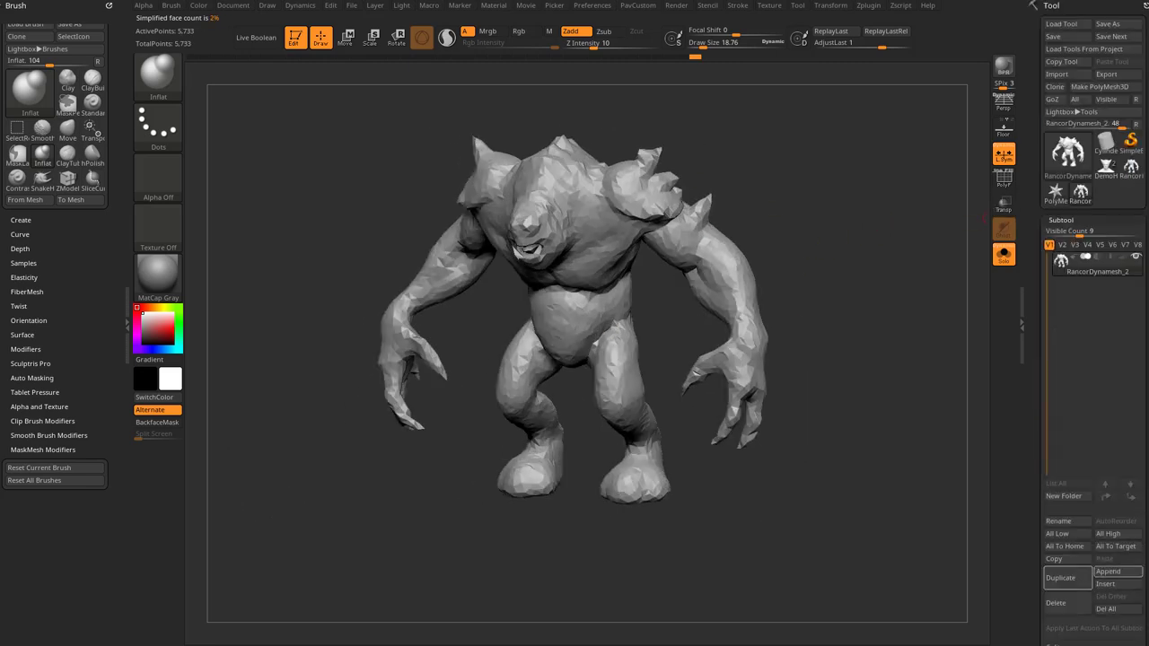
click(1113, 572)
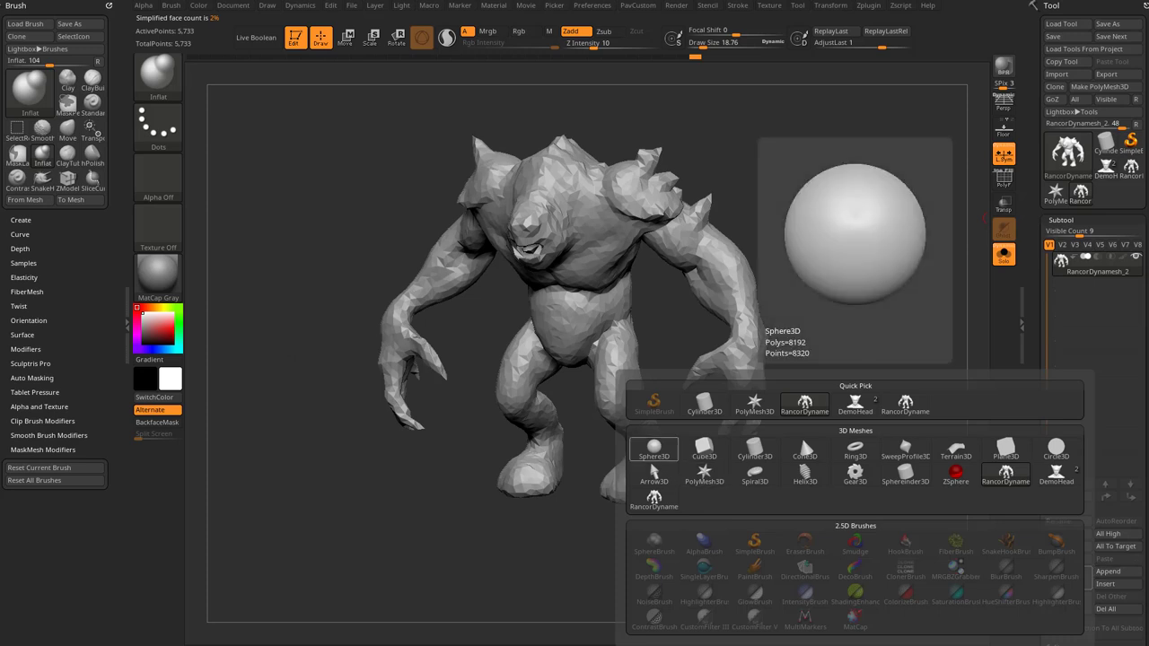
click(653, 447)
click(1095, 290)
click(1004, 254)
Place the sphere beneath the creature with the gizmo.
drag(898, 323, 774, 273)
key(w)
drag(659, 366, 630, 387)
drag(702, 321, 704, 270)
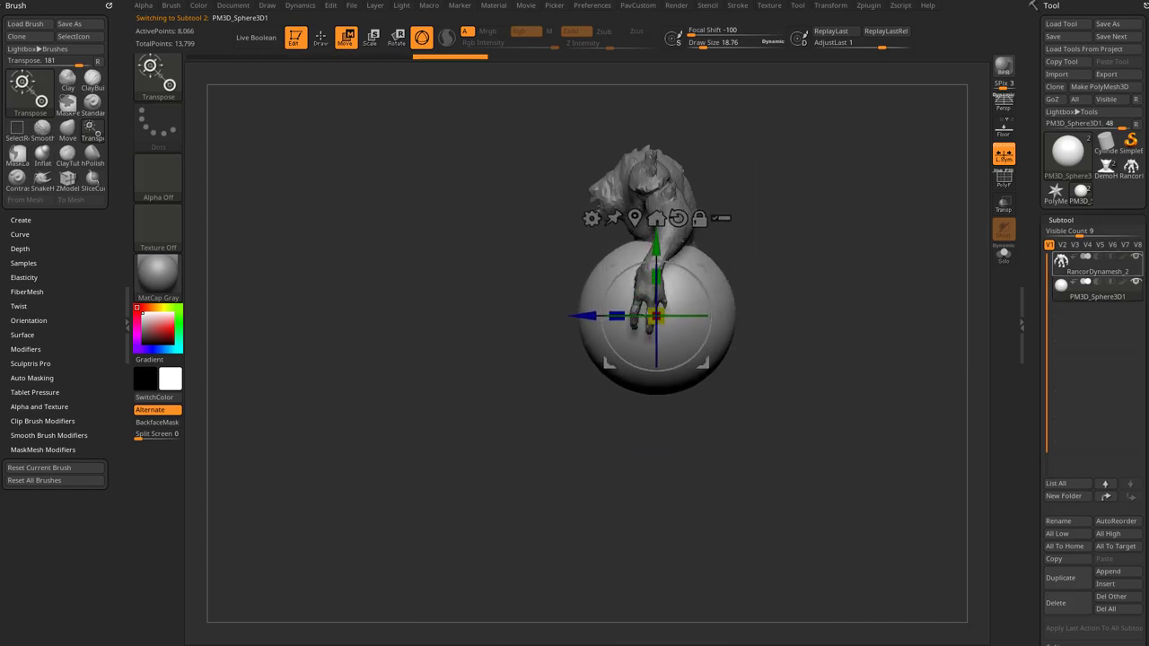
Select the creature subtool and tilt it onto its back above the sphere with the gizmo.
click(1097, 269)
alt+drag(897, 404, 879, 531)
drag(658, 271, 713, 322)
drag(790, 359, 911, 360)
mouse_move(721, 285)
mouse_down()
mouse_move(698, 323)
mouse_move(727, 376)
mouse_up()
key(q)
drag(811, 266, 595, 180)
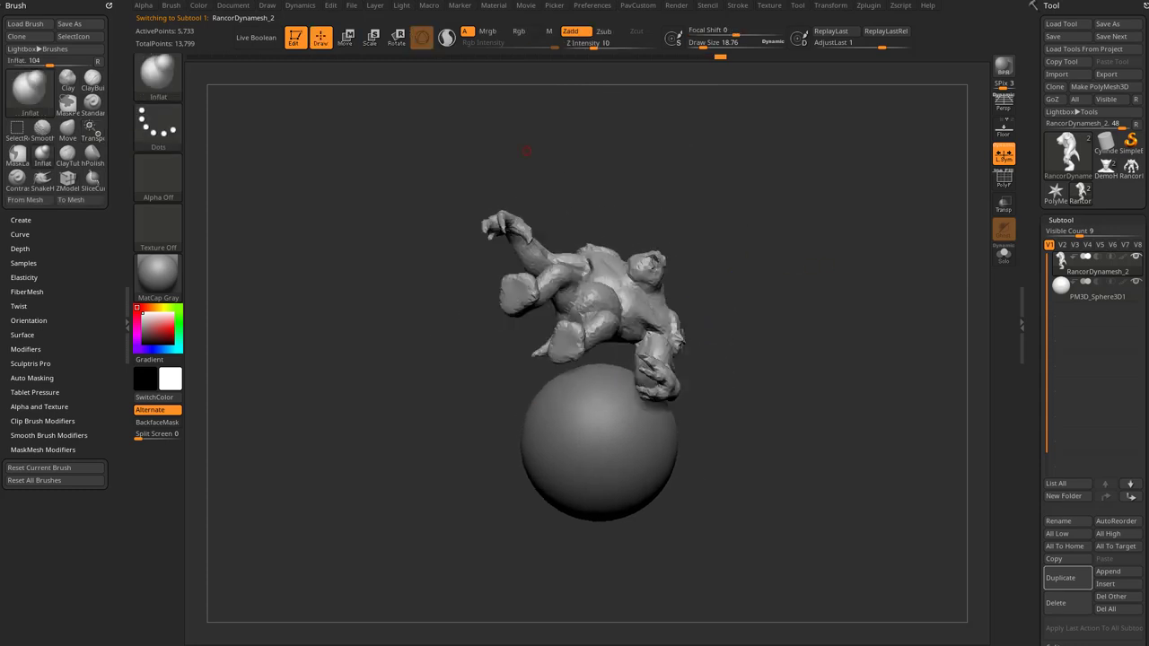
Open the Dynamics settings, turn on the Collision Volume, and recalculate it.
click(300, 5)
click(290, 21)
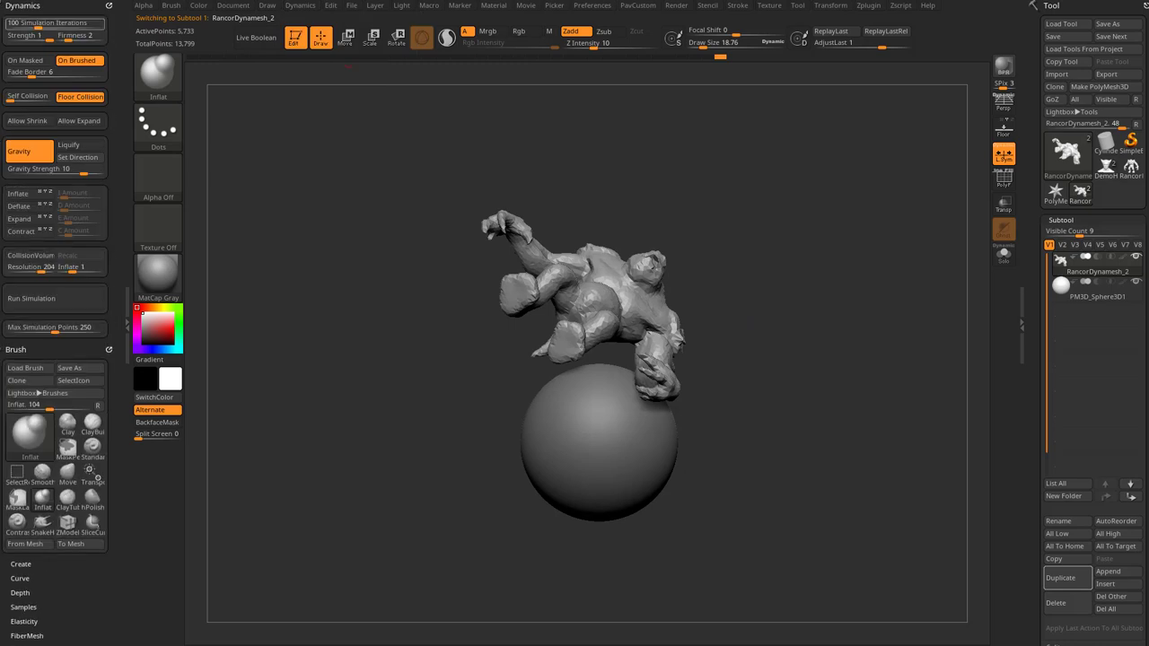
alt+drag(467, 235, 425, 300)
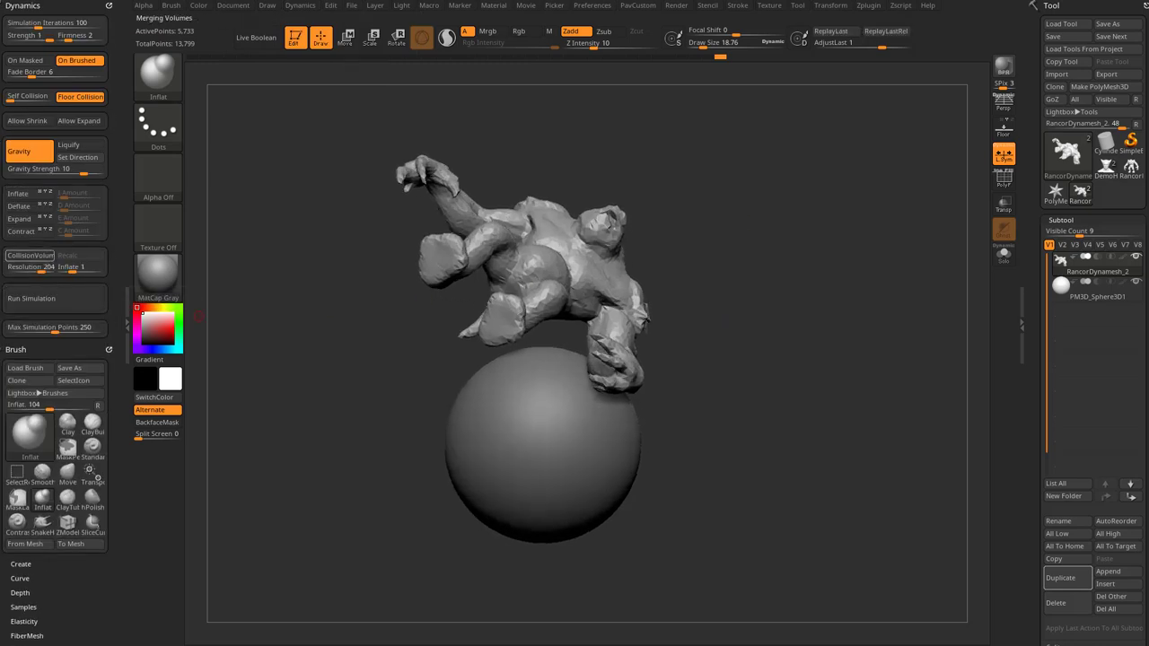
drag(736, 359, 759, 293)
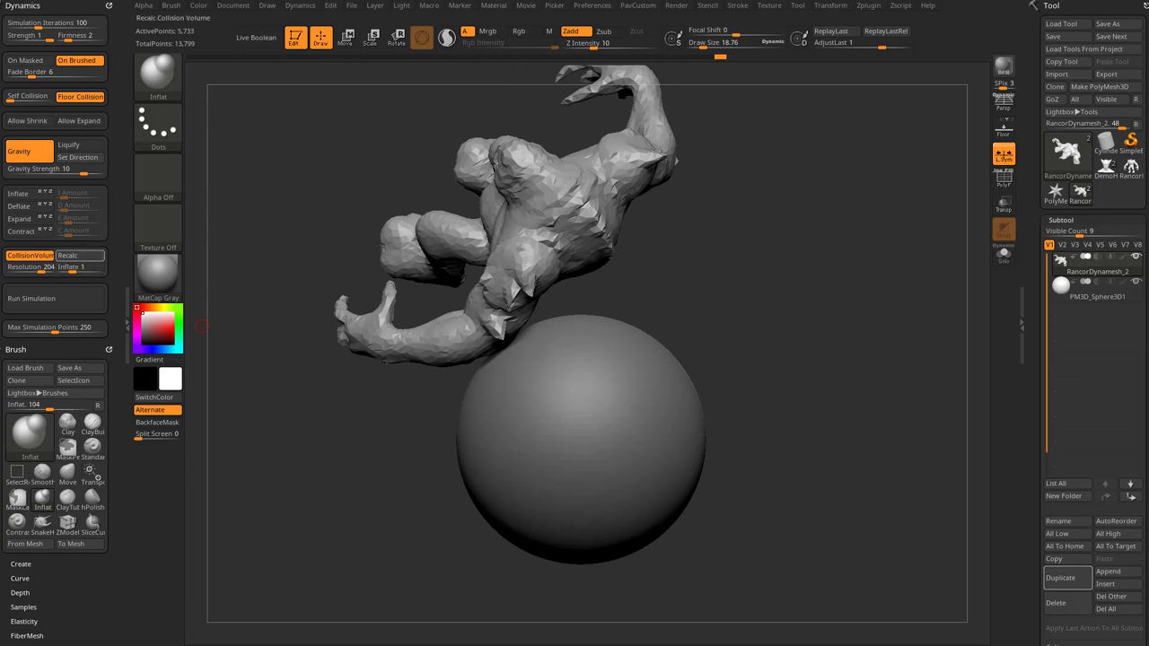
Set Gravity Strength to about 1.81 and run the cloth simulation to drape the proxy creature over the sphere.
click(54, 298)
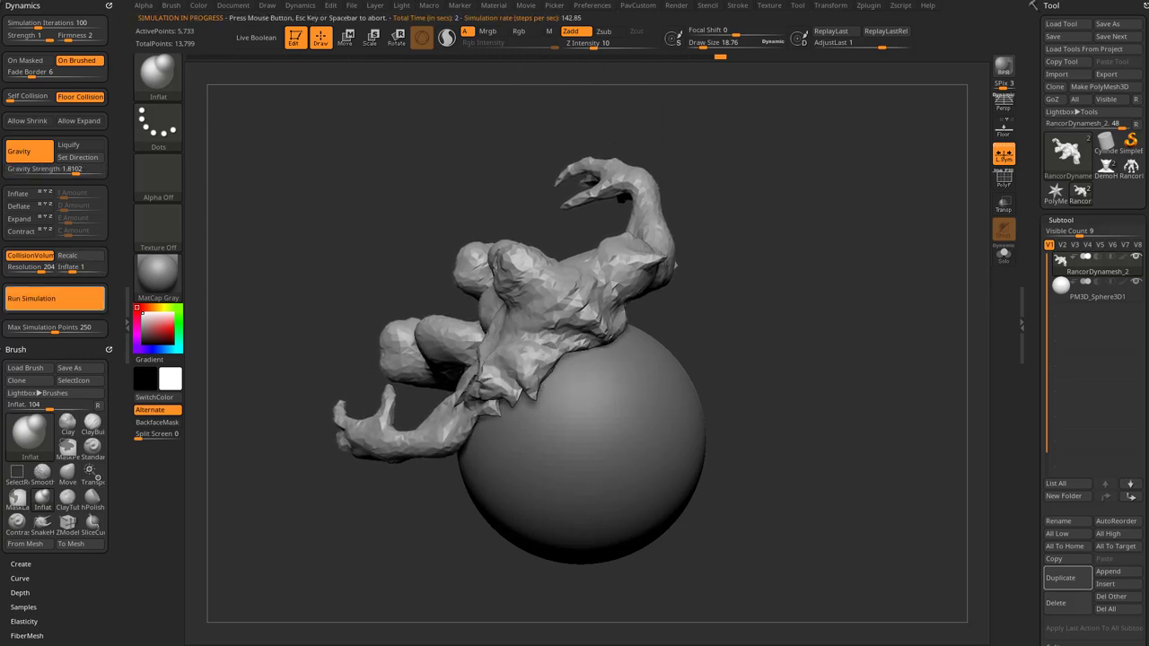
click(264, 267)
drag(264, 267, 287, 350)
drag(865, 308, 815, 305)
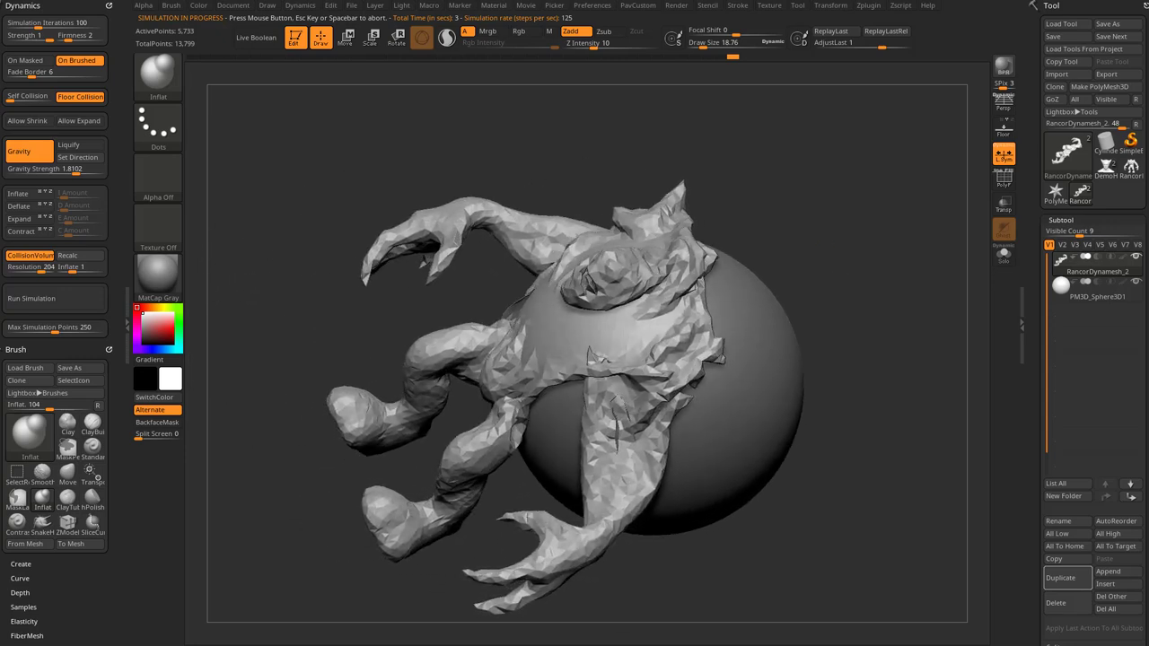
Exit Proxy Pose to transfer the draped shape to the dense sculpt, and inspect the creature on the sphere.
drag(1088, 395, 1087, 158)
click(1022, 326)
drag(1032, 413, 1033, 158)
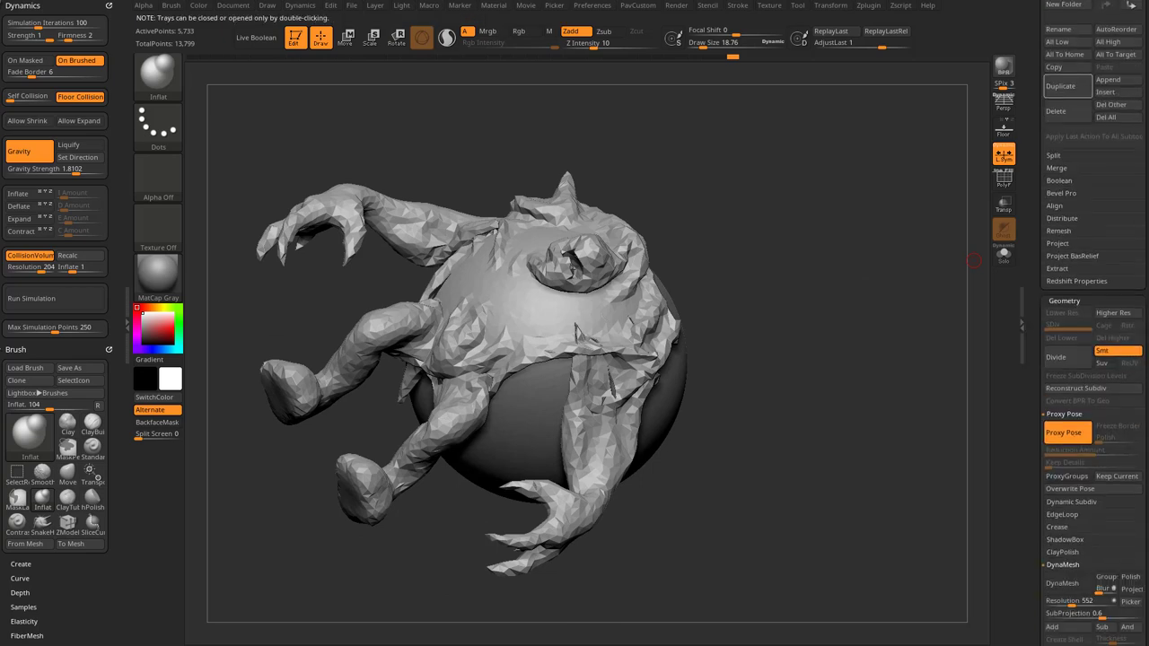
click(1066, 433)
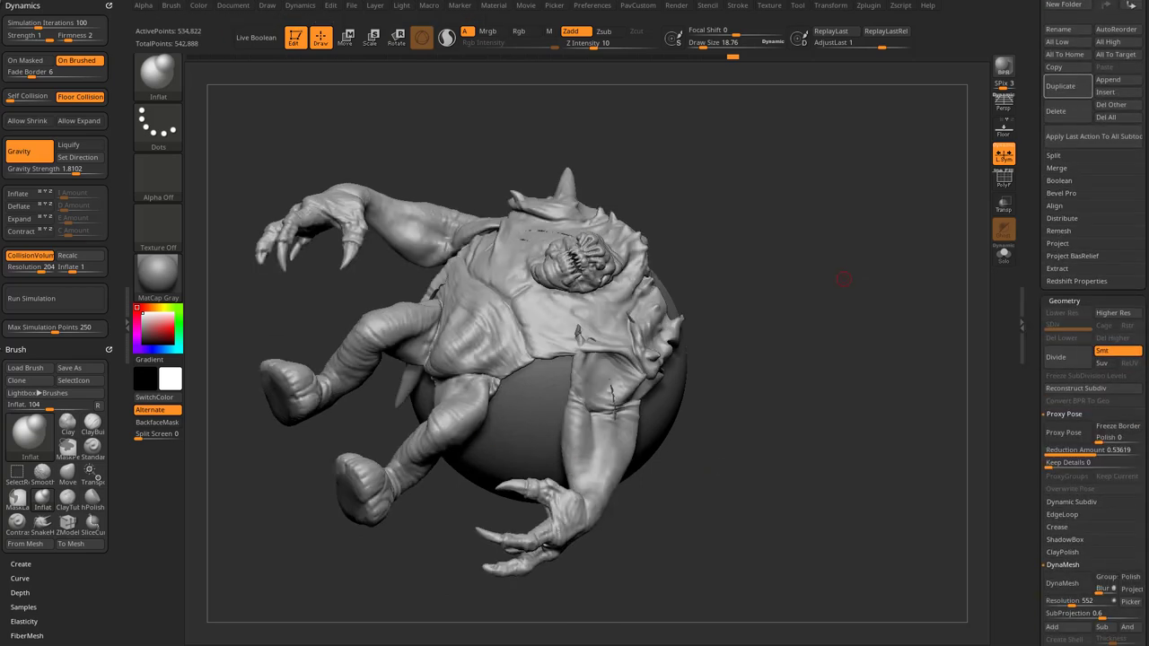
alt+drag(808, 179, 758, 108)
drag(843, 300, 839, 229)
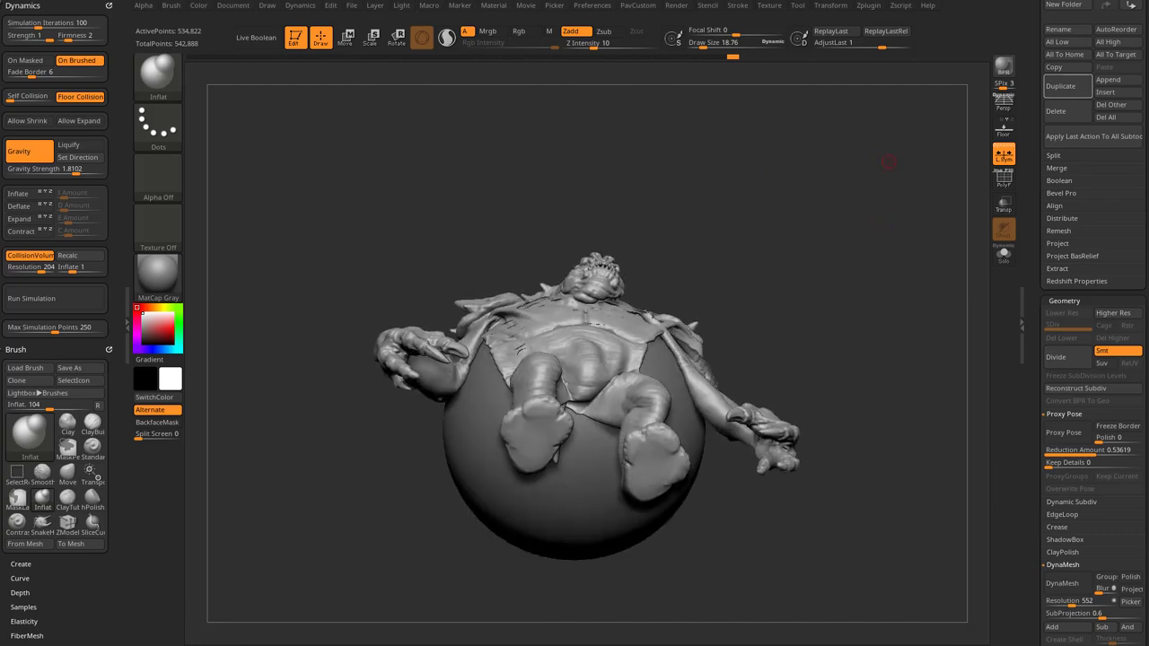
drag(885, 169, 981, 282)
Undo the simulation and the creature's repositioning back to the upright proxy, and hide the sphere subtool.
drag(1034, 134, 1034, 628)
key(ctrl+z)
key(ctrl+z)
key(ctrl+z)
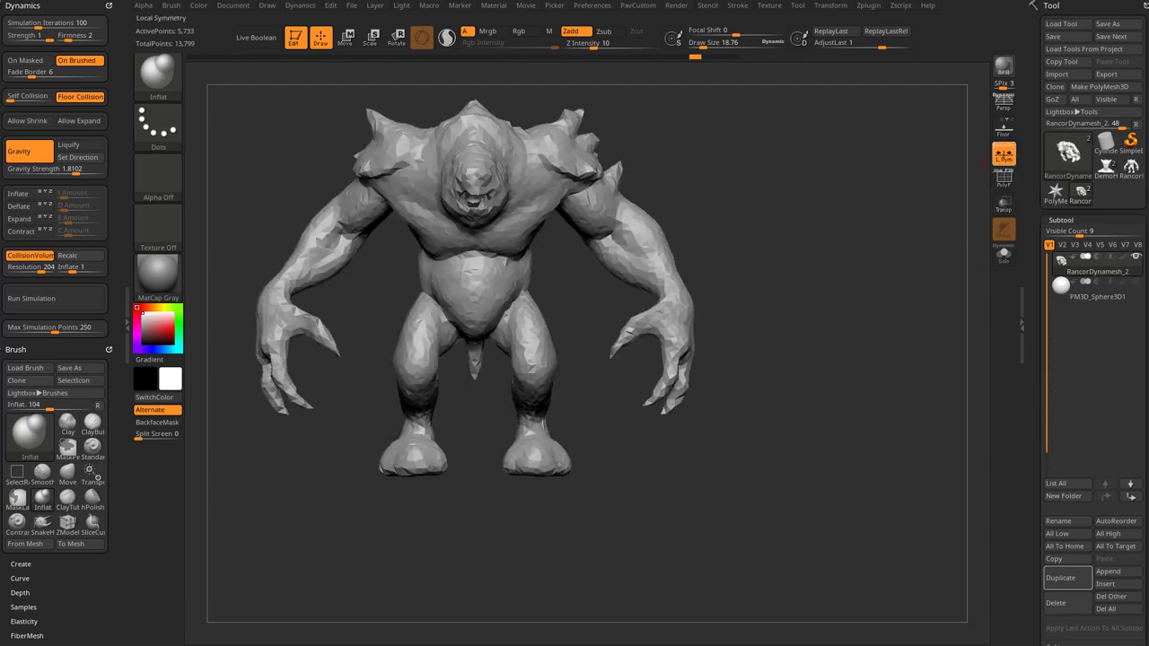
Turn on the floor grid beneath the upright proxy creature.
click(1003, 131)
alt+drag(907, 176, 940, 210)
drag(941, 210, 880, 230)
Switch to the browser and look through the "ZBrush 2021 - What's New" playlist for the cloth simulation videos.
drag(680, 629, 431, 62)
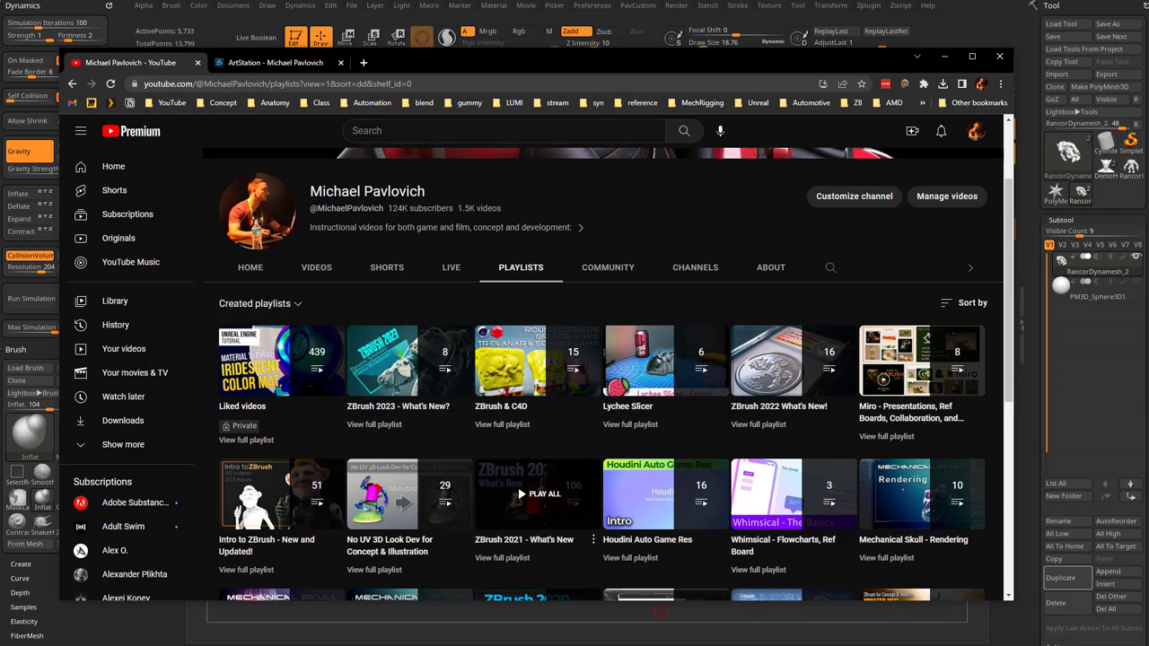
click(524, 540)
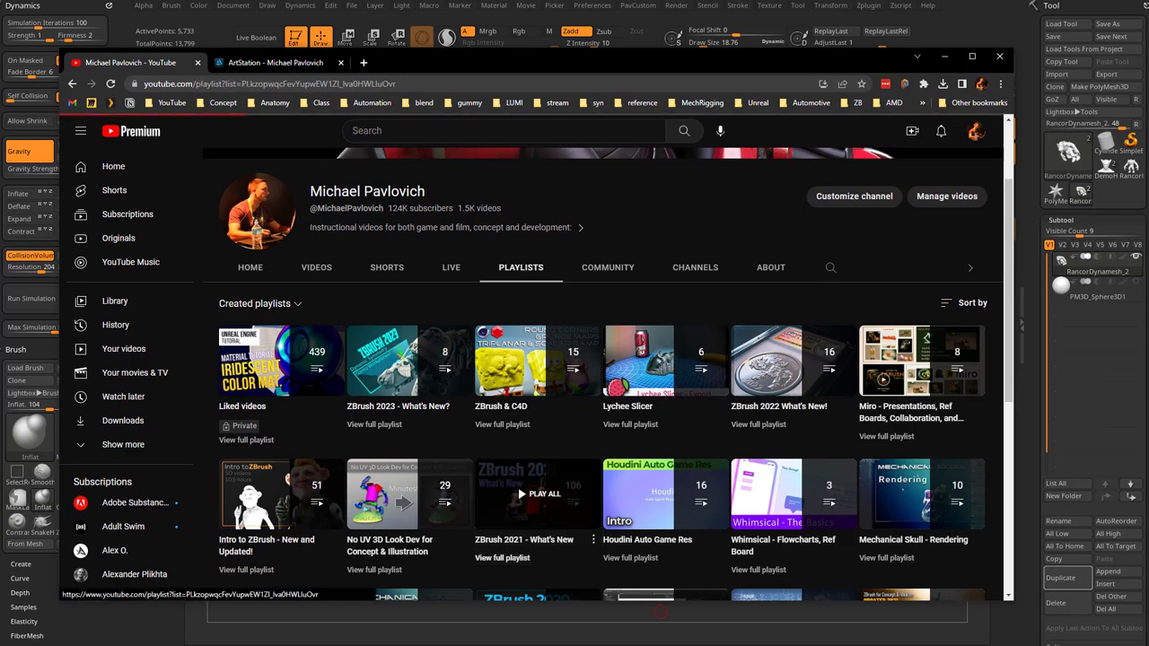
scroll(628, 260, down, 5)
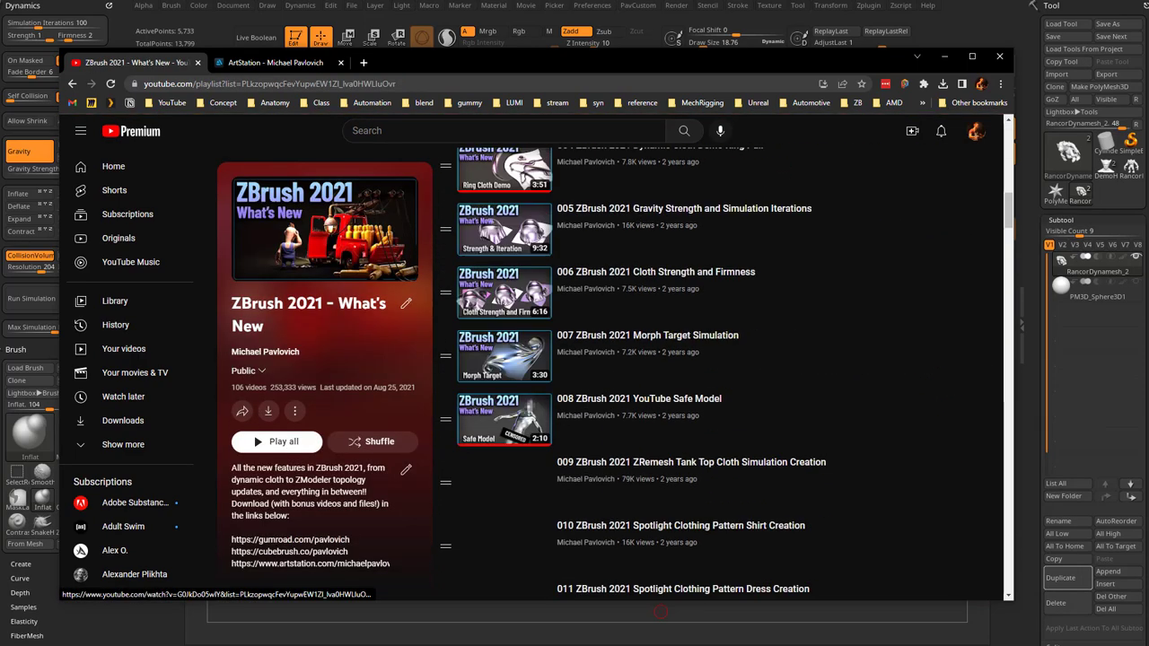
scroll(718, 231, down, 5)
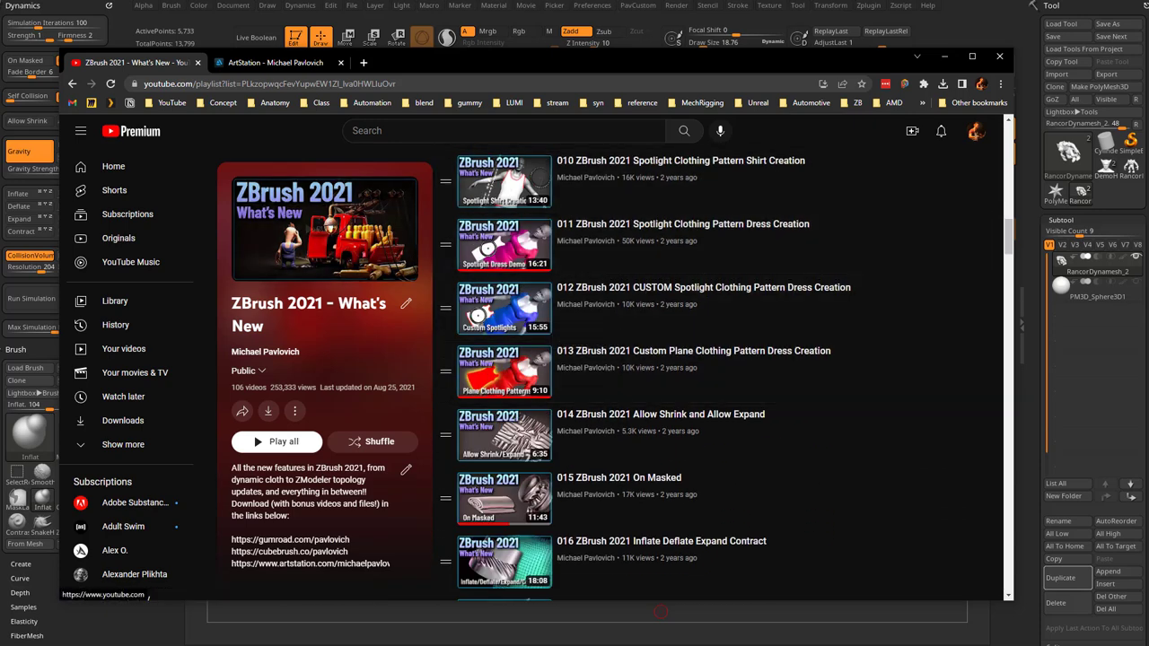
Look through the "Intro to ZBrush - New and Updated!" playlist and switch back to ZBrush.
key(alt+Left)
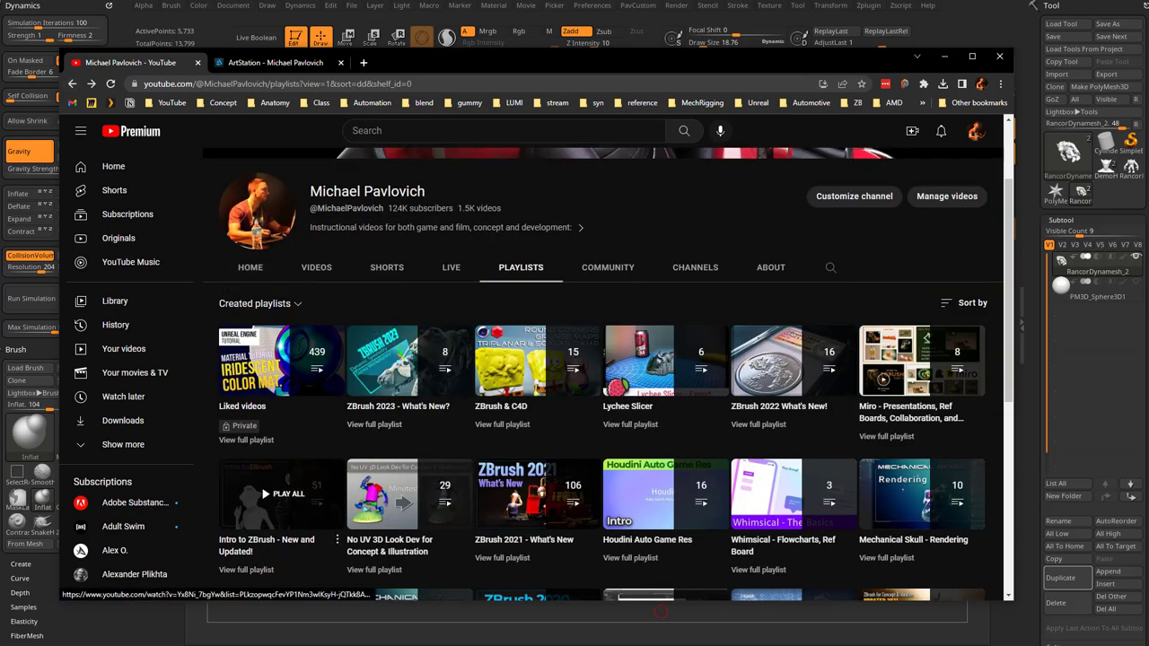
click(252, 570)
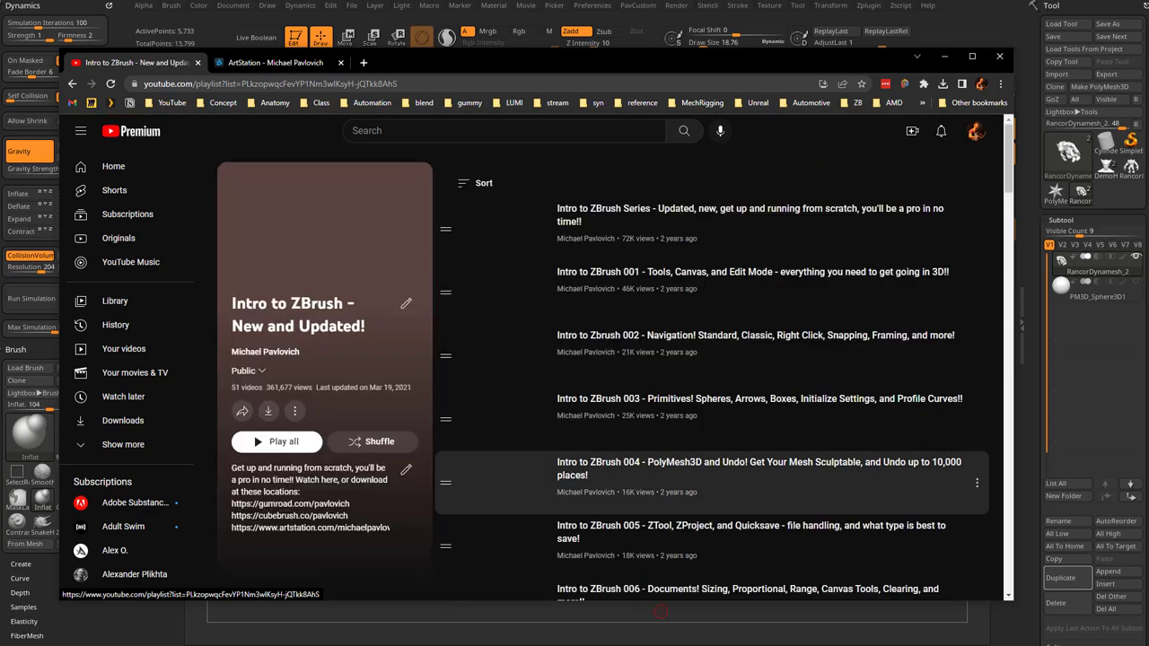
scroll(712, 482, down, 3)
scroll(712, 374, down, 10)
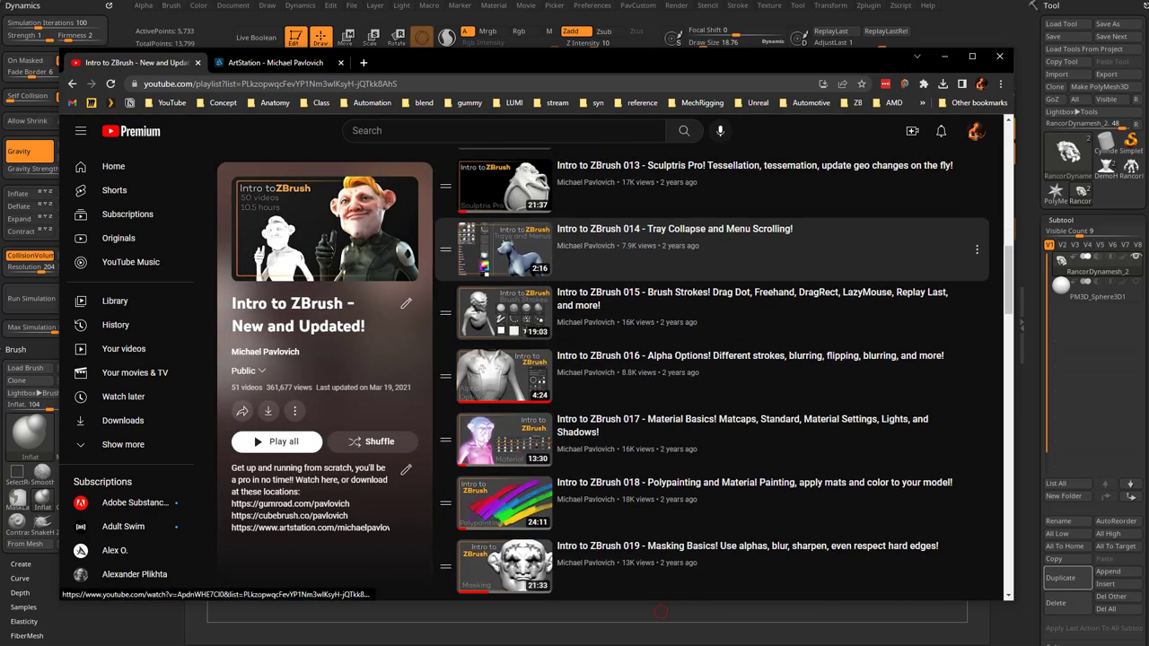
click(661, 612)
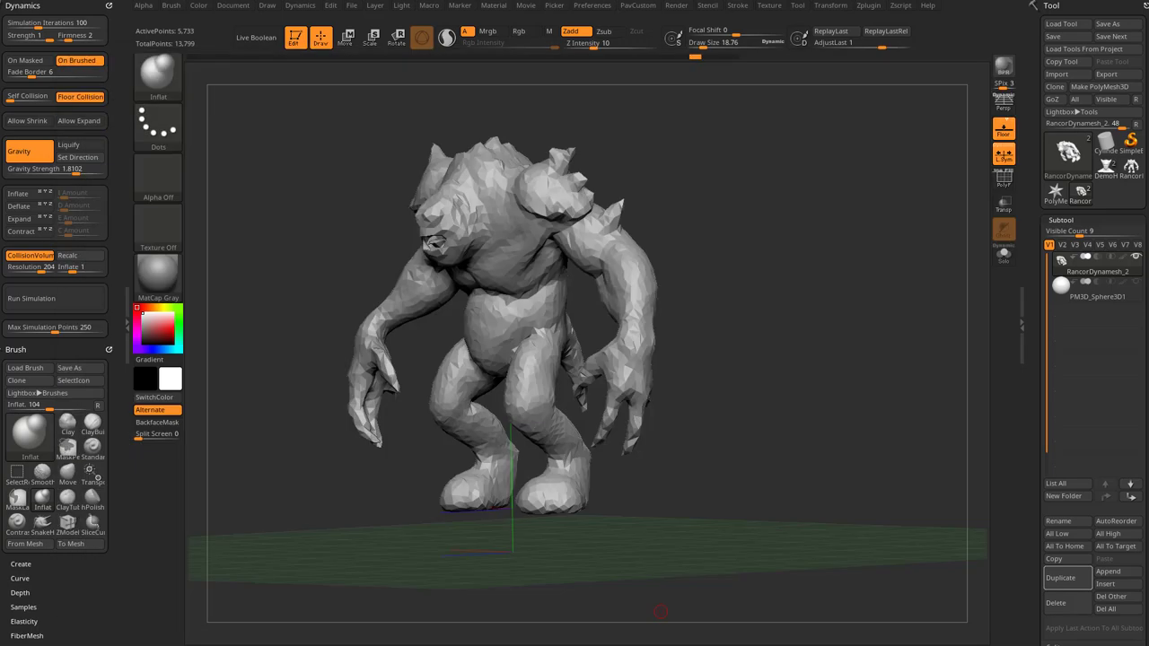
drag(661, 612, 708, 267)
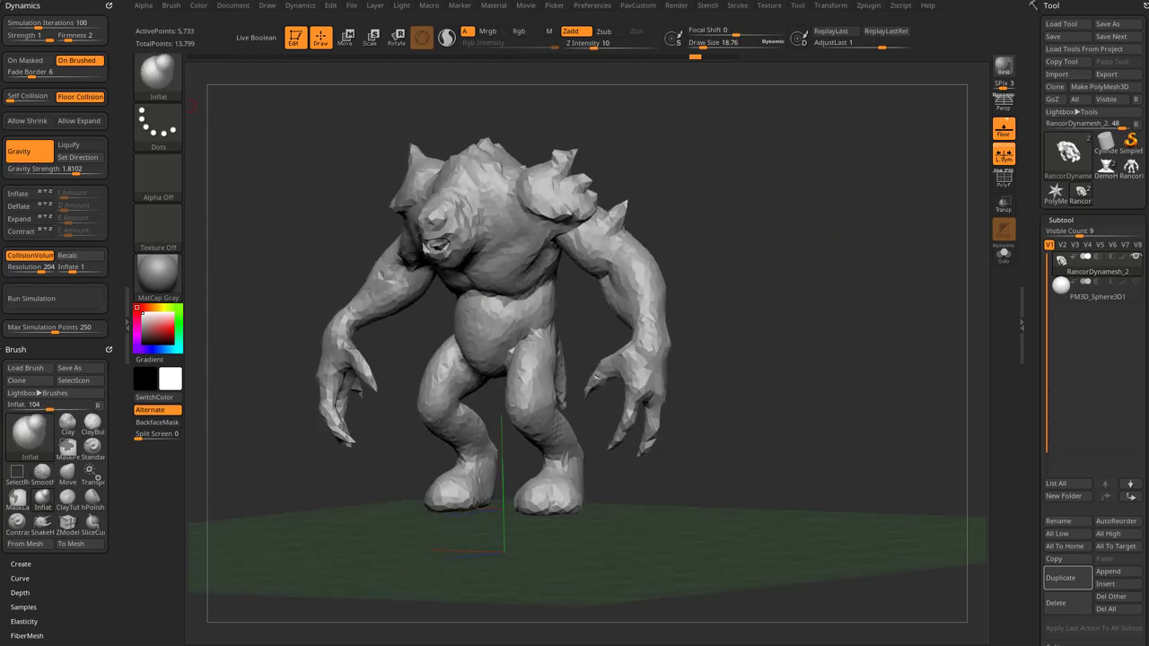
Run the gravity simulation on the proxy creature and turn off Proxy Pose to transfer the collapsed pose to the detailed sculpt.
click(56, 298)
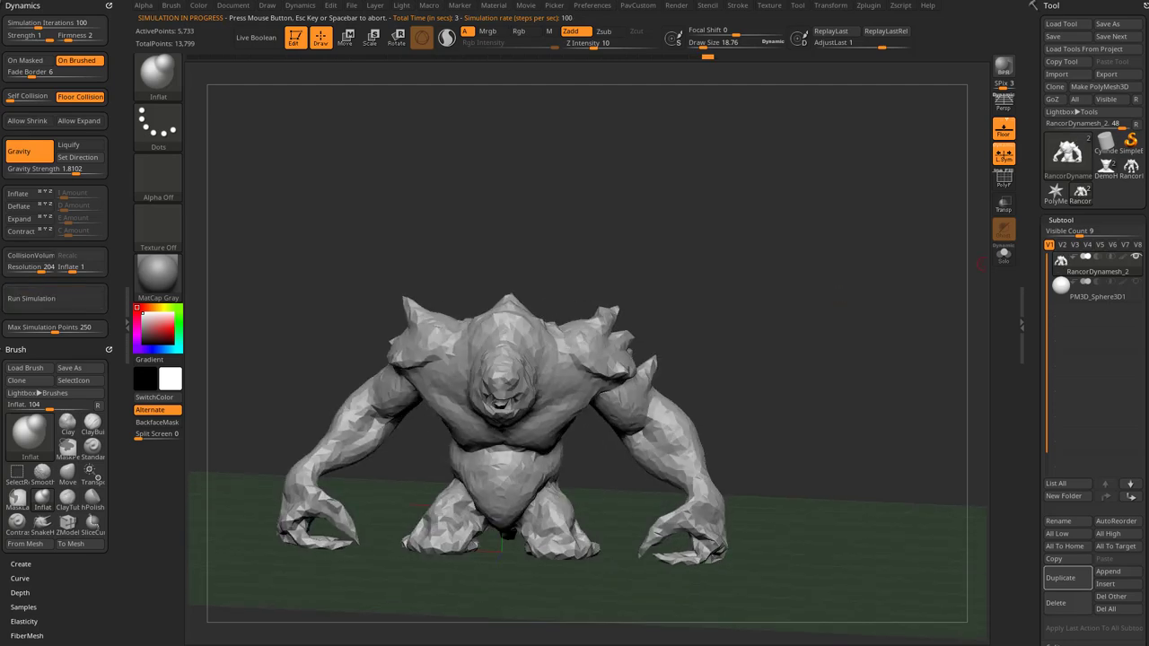
scroll(1093, 359, down, 5)
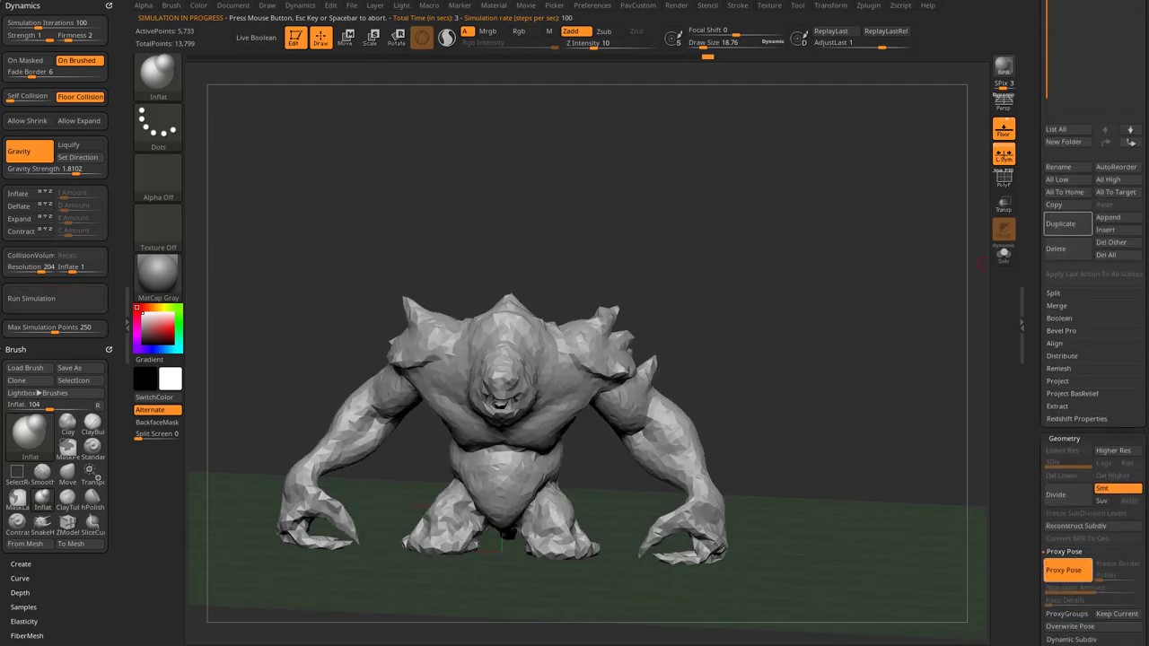
click(1064, 570)
mouse_move(884, 265)
mouse_down()
mouse_move(602, 256)
mouse_move(664, 280)
mouse_move(875, 270)
mouse_up()
Undo the collapsed pose and return to the upright low-resolution proxy.
key(ctrl+z)
key(ctrl+z)
drag(835, 224, 977, 190)
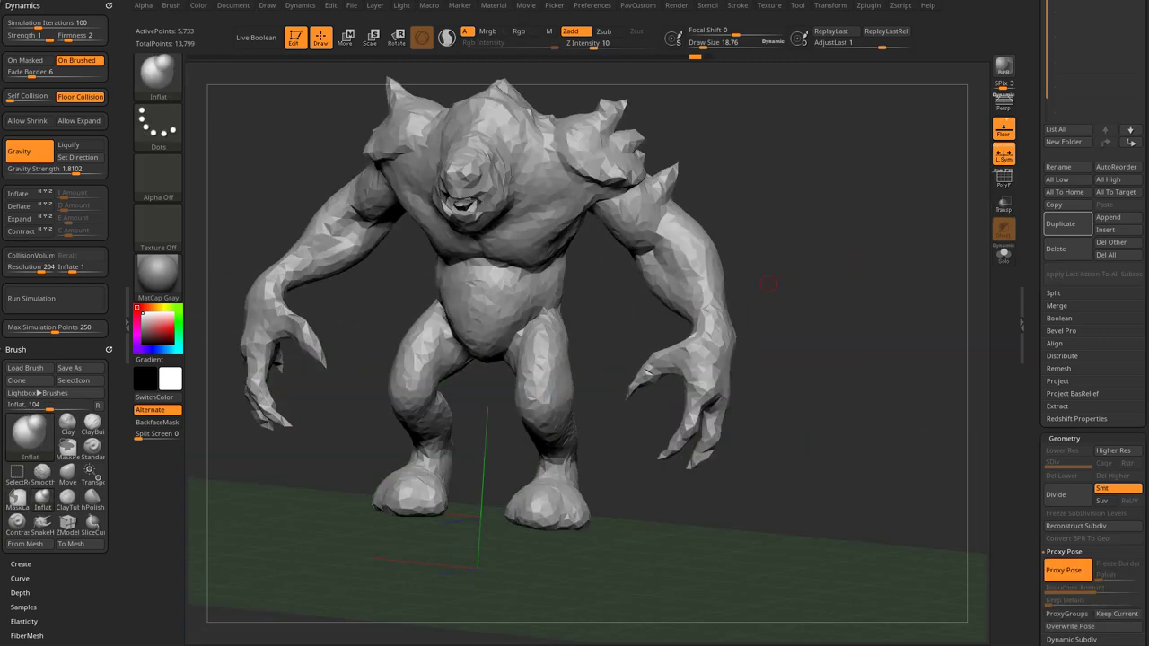
Choose the ClothHook brush and pull folds into the proxy creature's left arm.
key(b)
key(c)
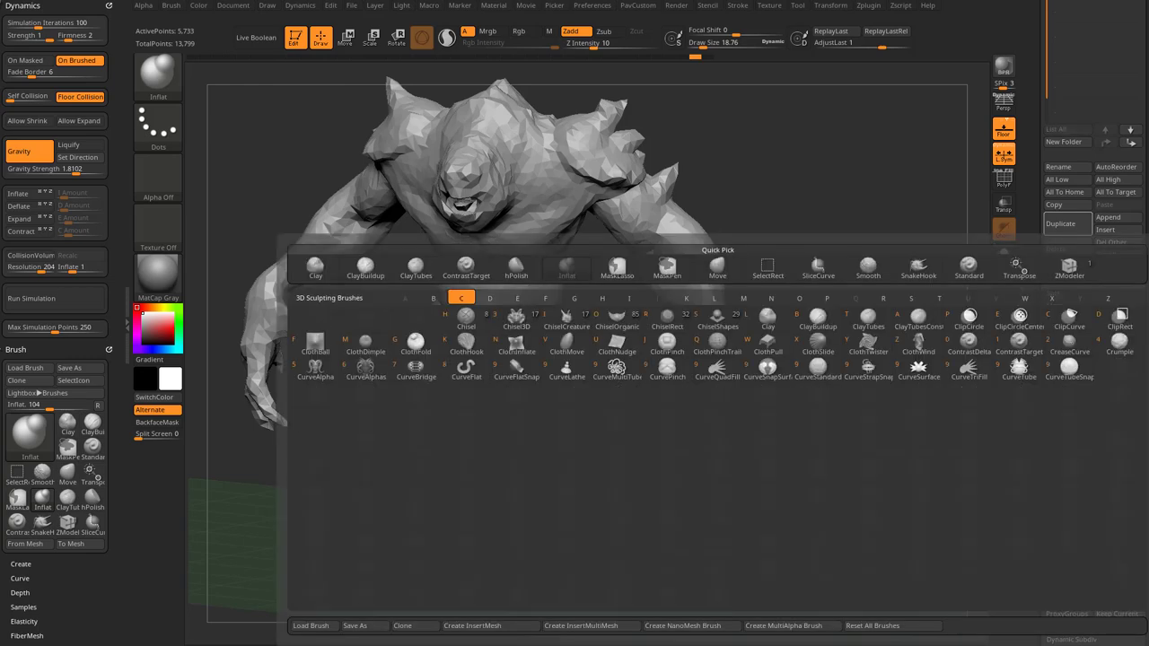
key(h)
drag(817, 255, 820, 274)
mouse_move(690, 295)
mouse_down()
mouse_move(692, 280)
mouse_move(681, 310)
mouse_up()
drag(836, 283, 909, 240)
Turn on Thick Skin and pull cloth folds along the proxy's right upper arm with the ClothHook brush.
drag(1039, 530, 1039, 172)
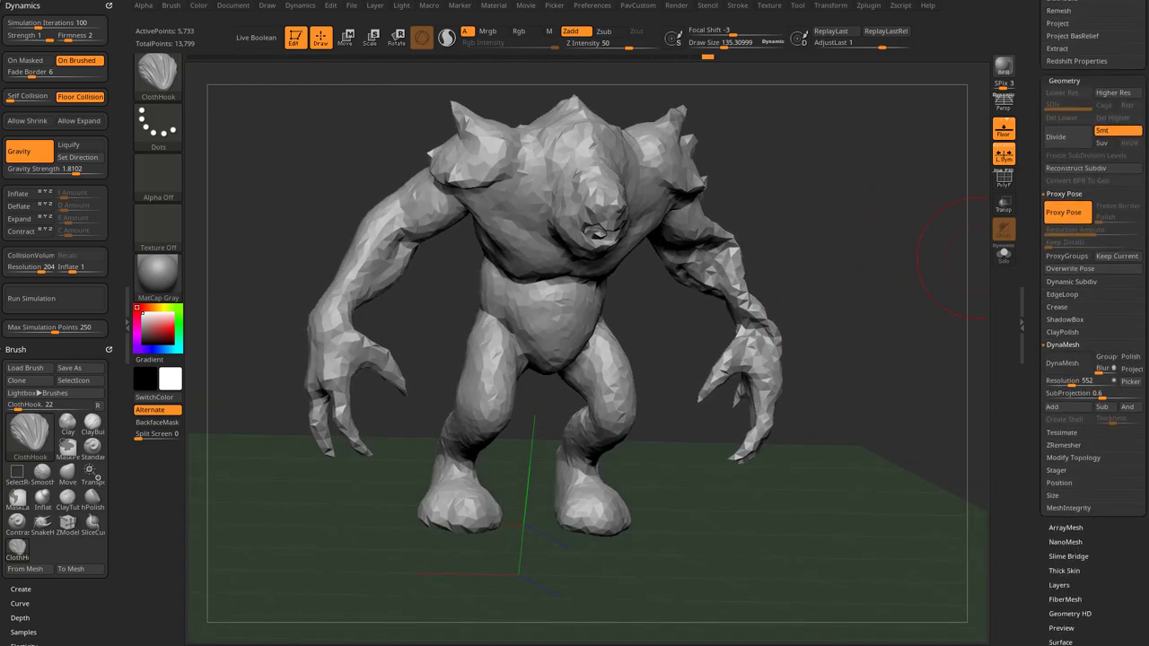
scroll(1065, 386, down, 3)
click(1065, 377)
mouse_move(875, 280)
alt+mouse_down()
mouse_move(898, 282)
mouse_move(909, 302)
alt+mouse_up()
drag(411, 244, 407, 248)
mouse_move(875, 296)
mouse_down()
mouse_move(882, 316)
mouse_move(950, 352)
mouse_up()
drag(438, 246, 415, 263)
drag(725, 314, 654, 267)
drag(426, 264, 476, 232)
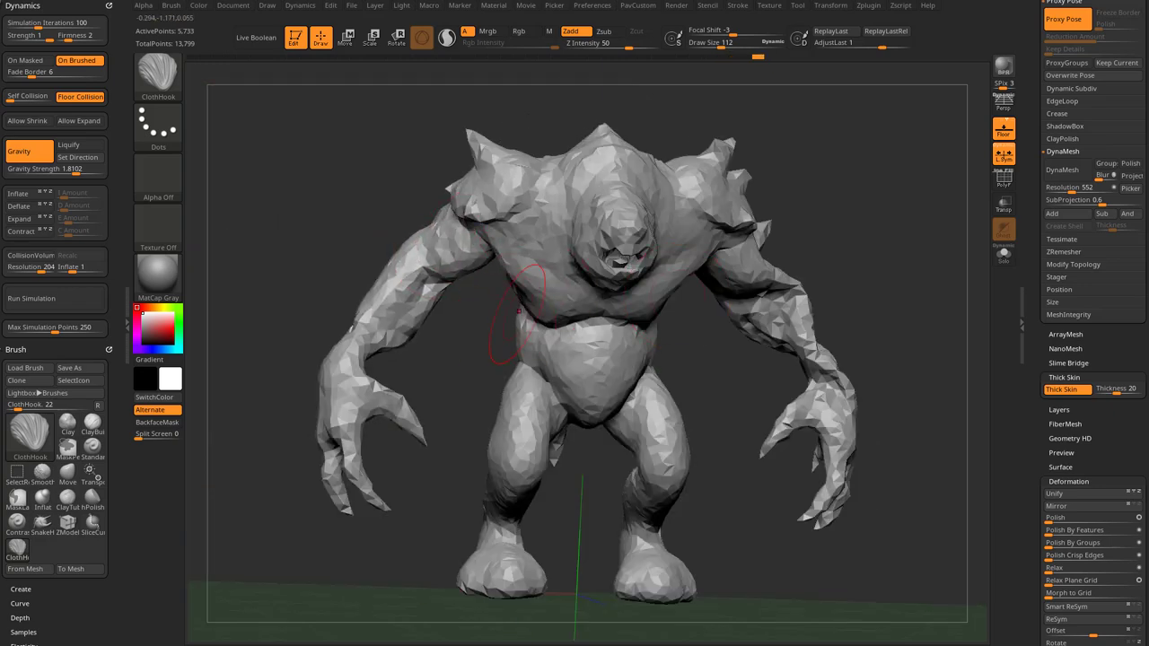
Pull more cloth folds into the proxy's chest and torso with the ClothHook brush.
drag(724, 361, 759, 382)
drag(544, 280, 565, 337)
drag(724, 386, 653, 398)
drag(633, 298, 643, 320)
drag(664, 281, 655, 307)
drag(729, 334, 840, 247)
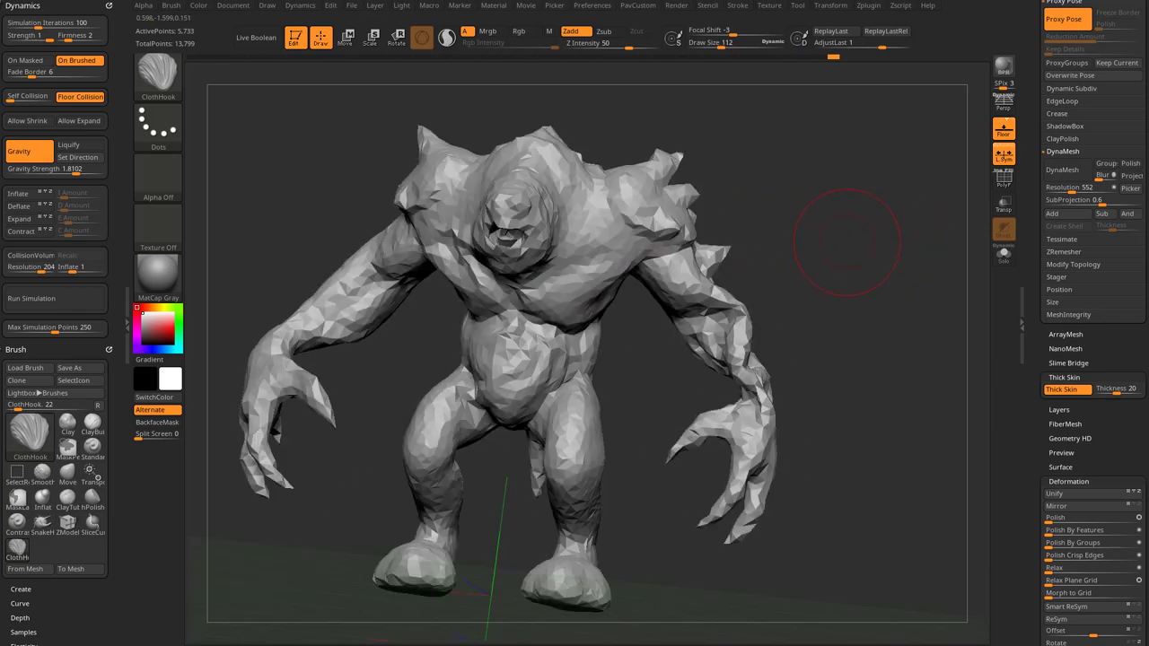
Store a morph target for the reshaped proxy.
drag(1113, 481, 1113, 221)
shift+click(1069, 219)
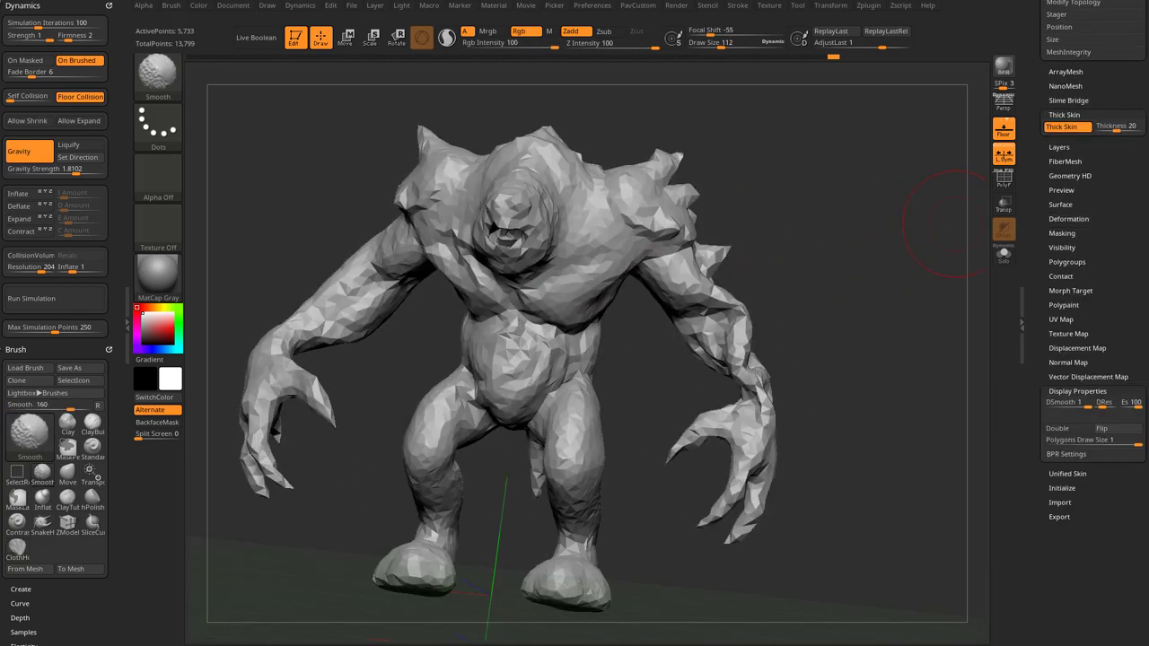
click(1071, 291)
click(1059, 302)
mouse_move(903, 390)
mouse_down()
mouse_move(888, 318)
mouse_move(985, 255)
mouse_move(898, 310)
mouse_up()
Sculpt on the proxy's chest with the Clay and ClayTubes brushes while Thick Skin is on.
key(b)
key(c)
key(l)
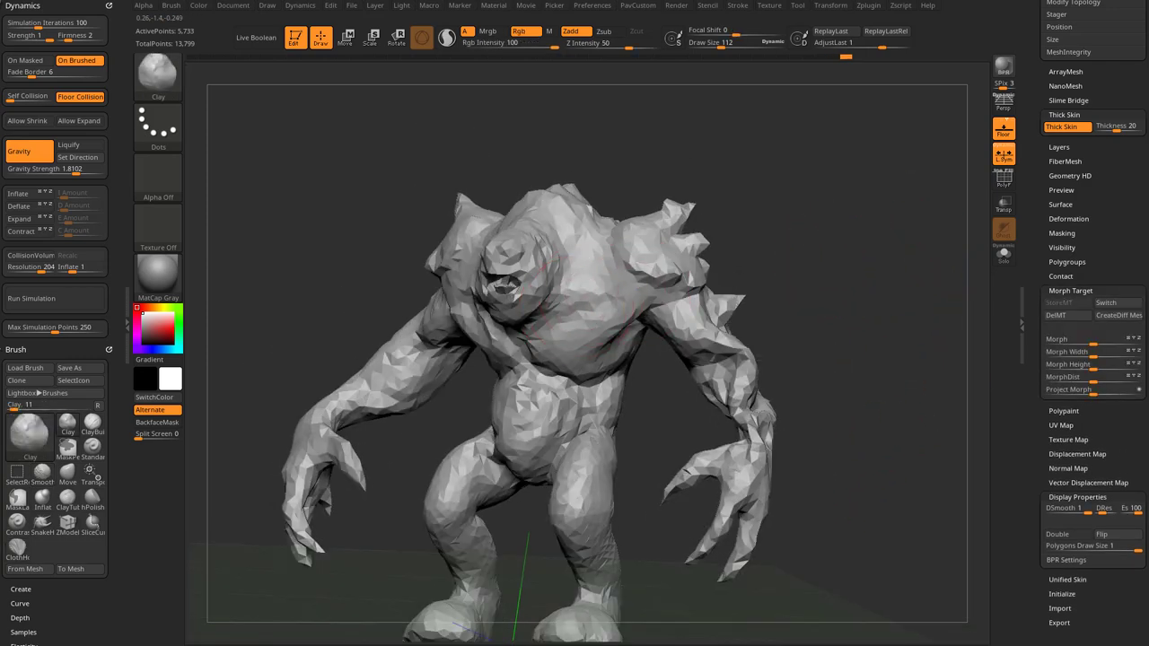
drag(738, 236, 718, 238)
key(b)
key(s)
key(t)
key(s)
drag(592, 317, 599, 317)
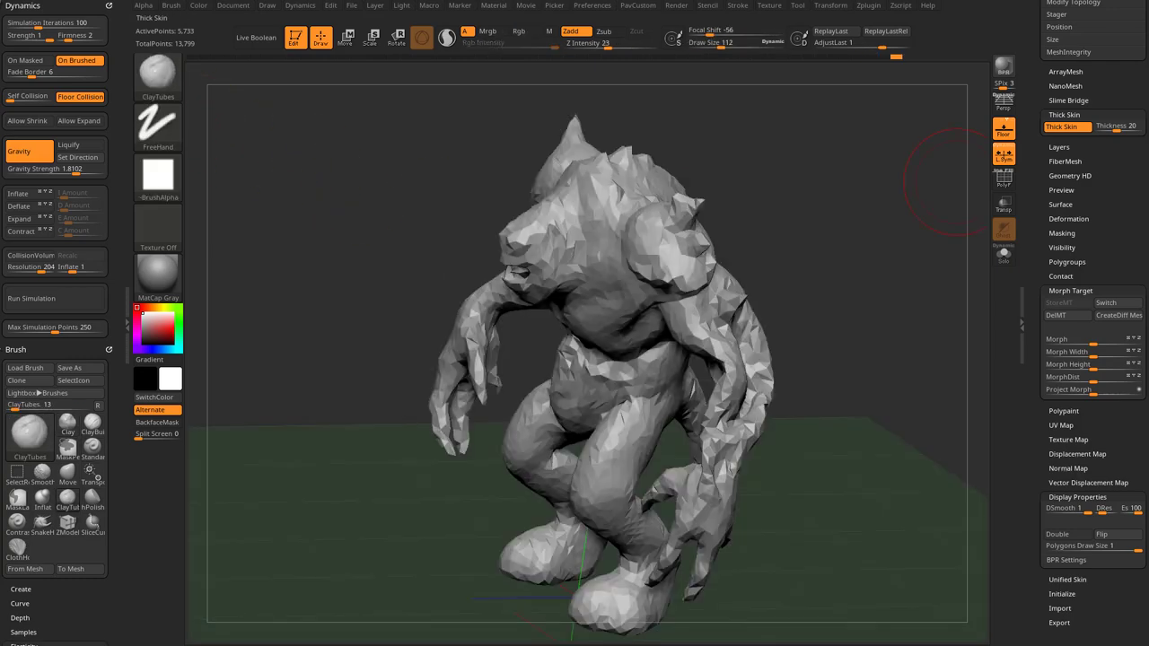
Turn off Thick Skin and sculpt over the proxy's chest with the Standard and Clay brushes.
drag(950, 166, 628, 289)
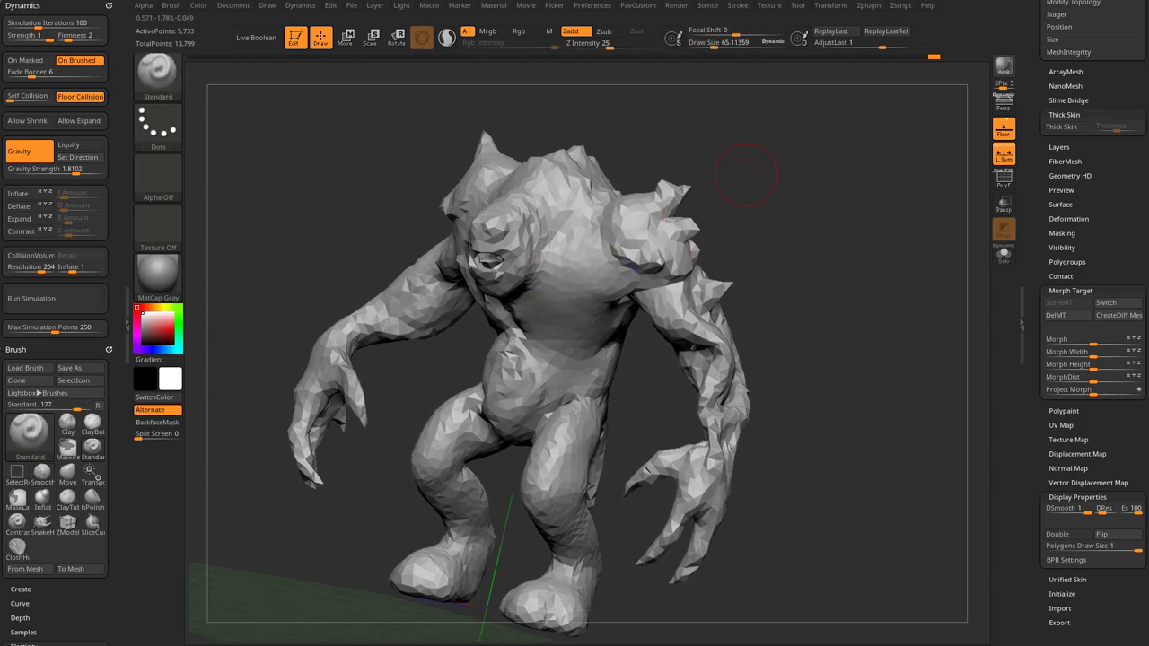
drag(745, 175, 575, 307)
key(s)
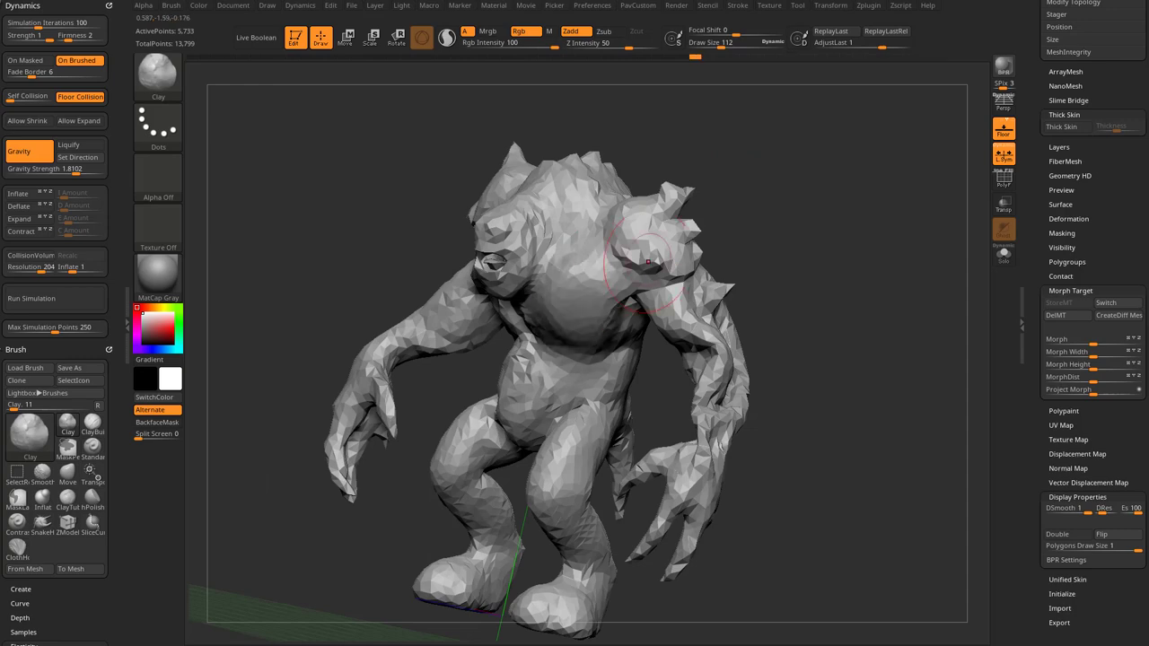
key(s)
mouse_move(728, 262)
mouse_down()
mouse_move(811, 266)
mouse_move(792, 323)
mouse_up()
Brush the sculpted chest back toward the stored morph target with the Morph brush.
drag(1050, 328, 1051, 289)
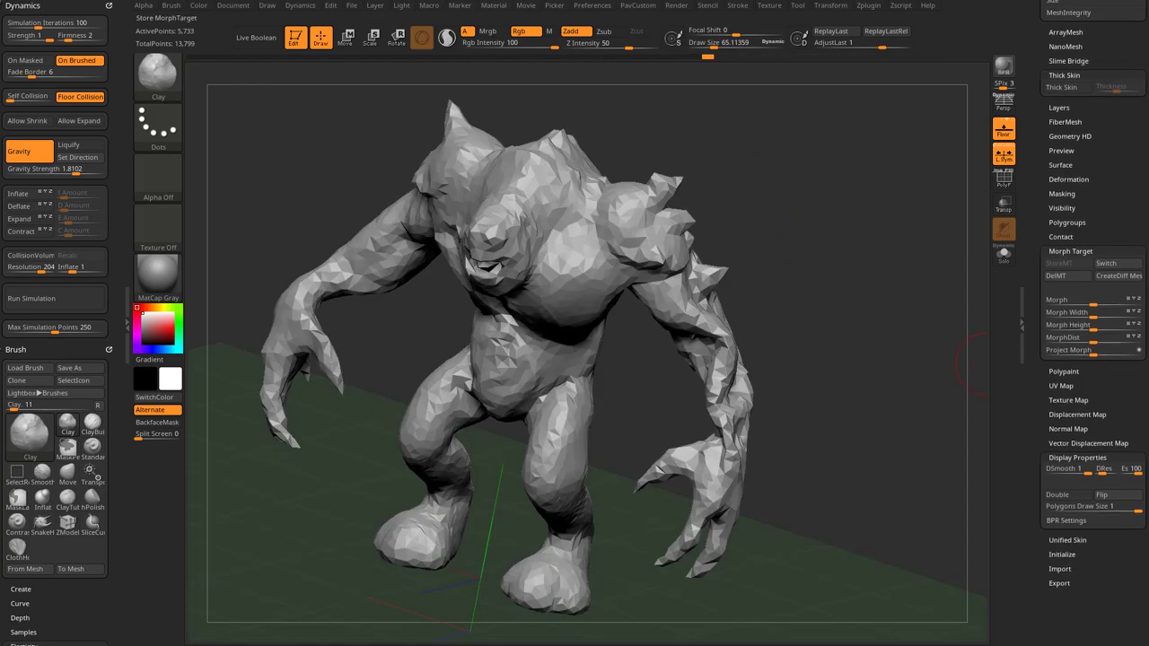
drag(821, 310, 838, 281)
key(b)
key(m)
key(o)
key(s)
drag(588, 275, 593, 274)
drag(588, 269, 574, 308)
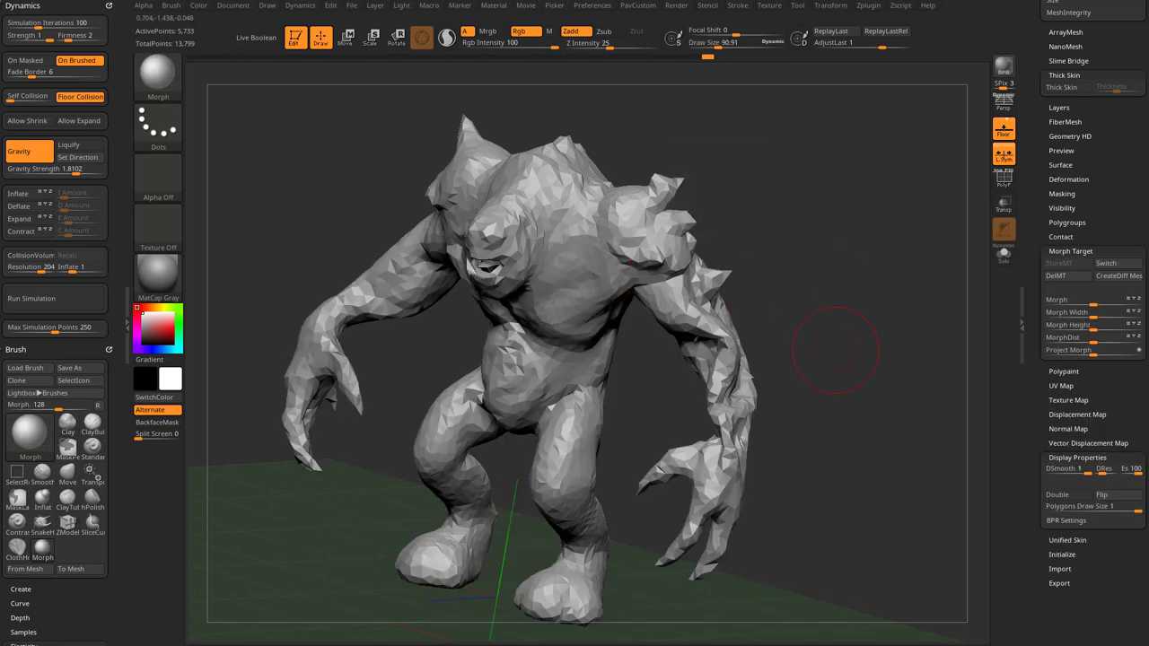
Undo the last Morph brush stroke and switch the proxy to its stored morph target.
key(ctrl+z)
click(1113, 265)
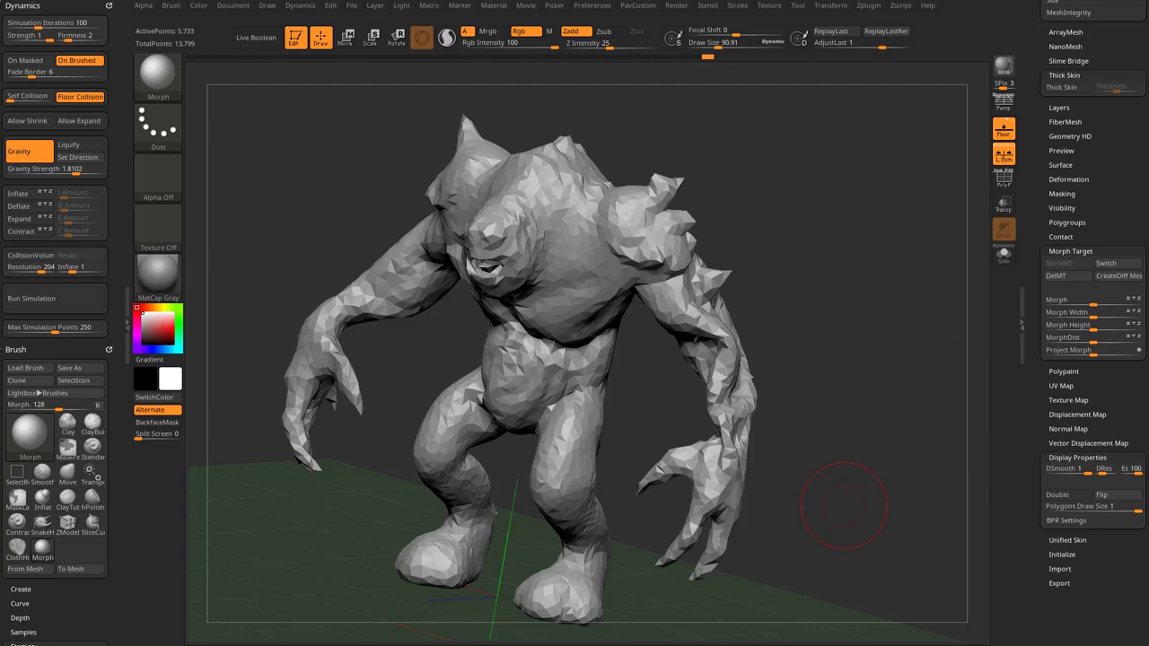
drag(938, 445, 925, 395)
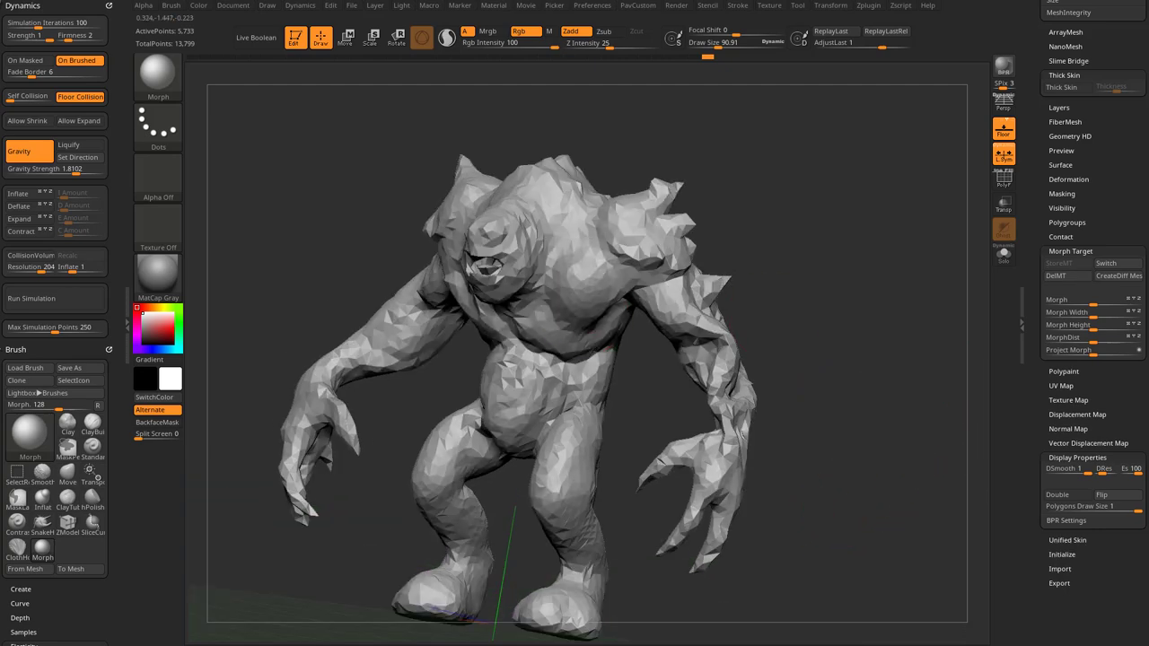
Return to the high-resolution creature and dismiss the morph target note.
key(f)
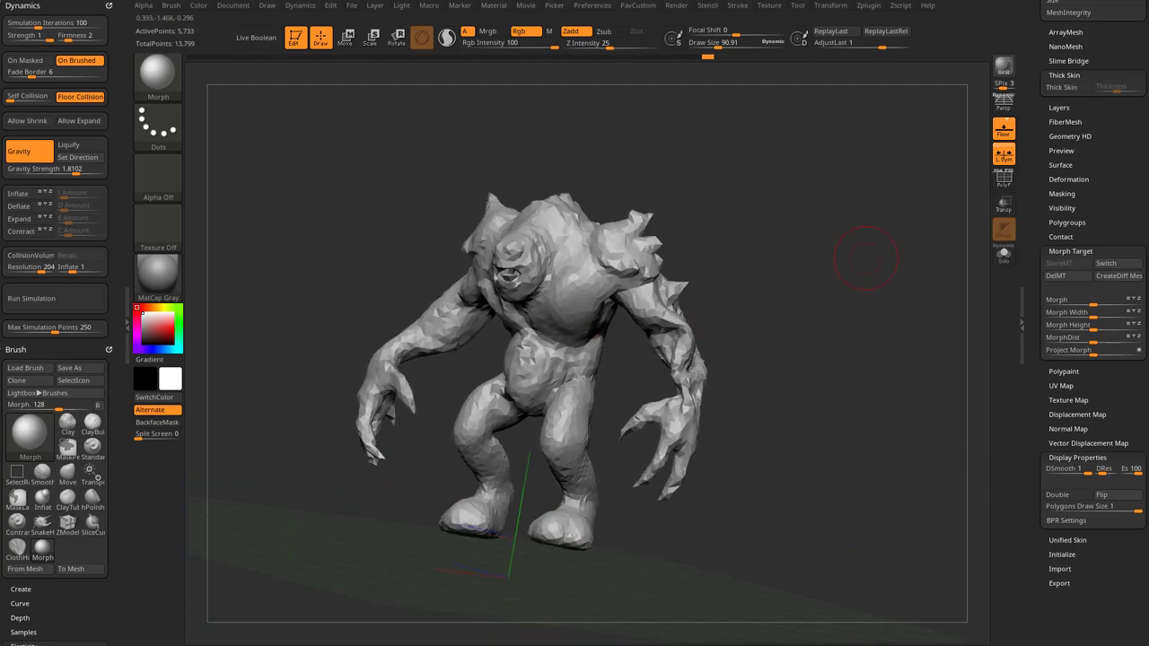
drag(859, 252, 956, 297)
drag(1038, 116, 1038, 612)
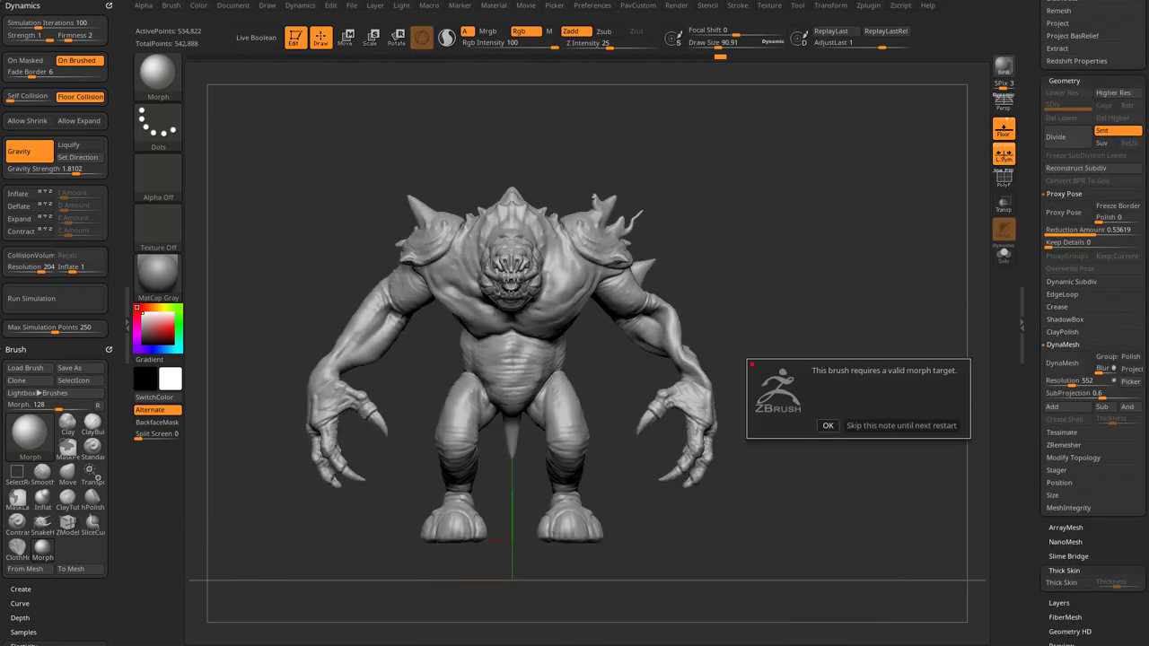
click(828, 425)
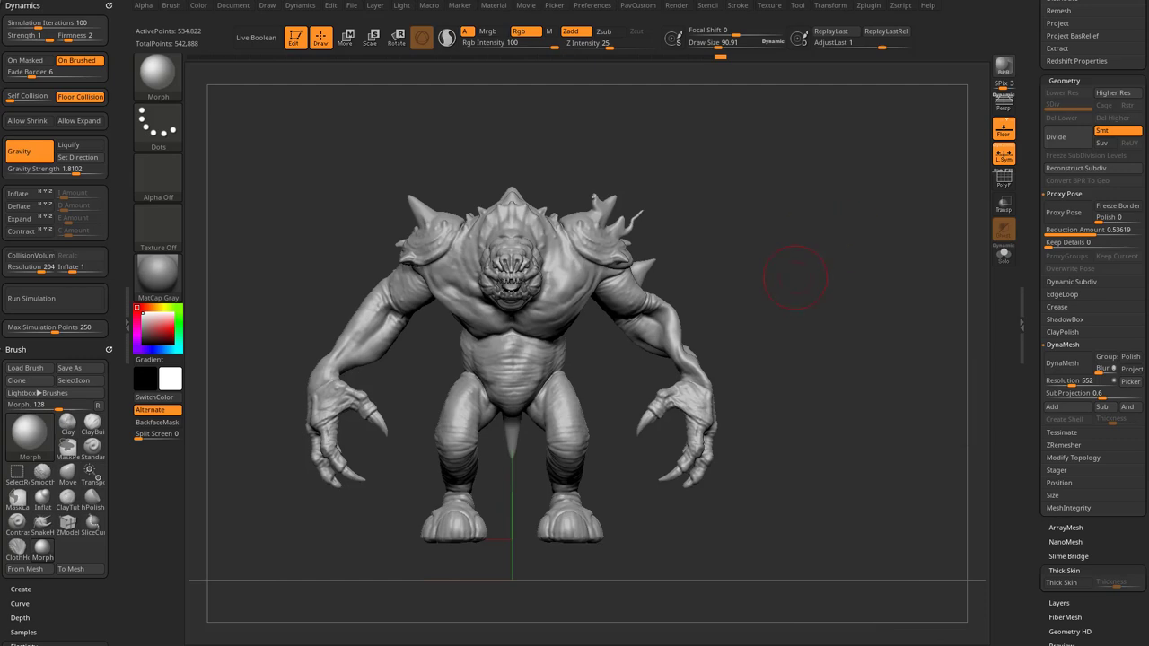
Select the Standard brush for the high-resolution creature.
key(b)
key(s)
key(t)
mouse_move(790, 274)
mouse_down()
mouse_move(844, 235)
mouse_move(808, 260)
mouse_up()
drag(799, 310, 835, 265)
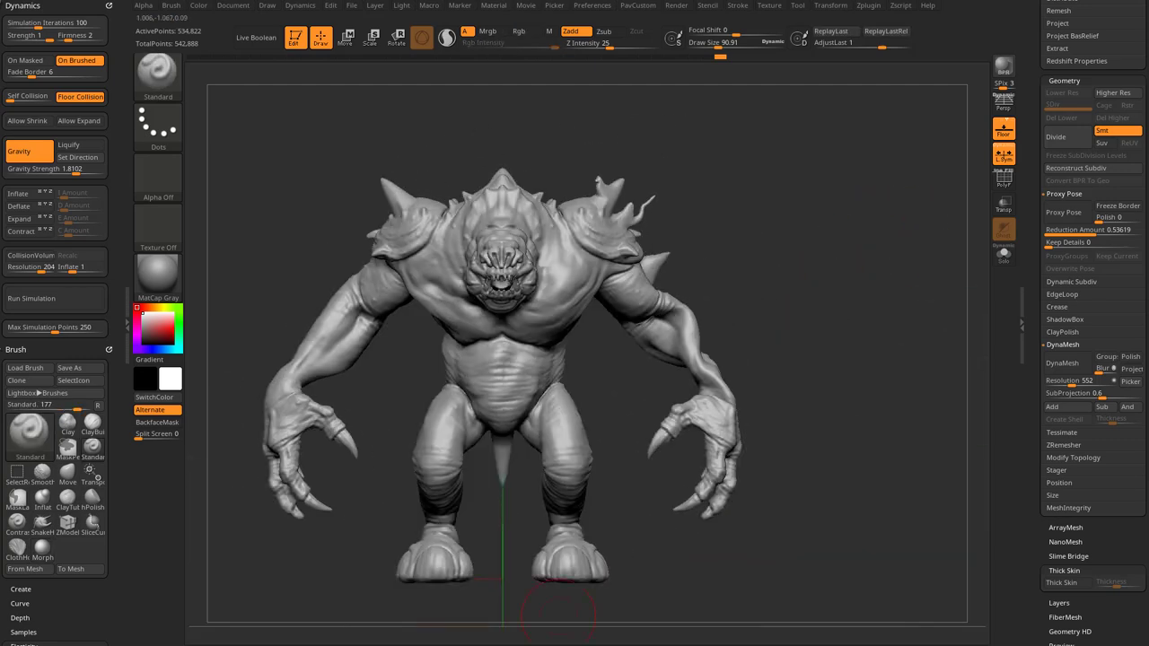
Assign the SkinShade4 material to the RancorDynamesh_2 subtool and fill it with solid red.
scroll(1068, 446, up, 10)
click(1097, 134)
mouse_move(812, 224)
mouse_down()
mouse_move(712, 241)
mouse_move(817, 238)
mouse_up()
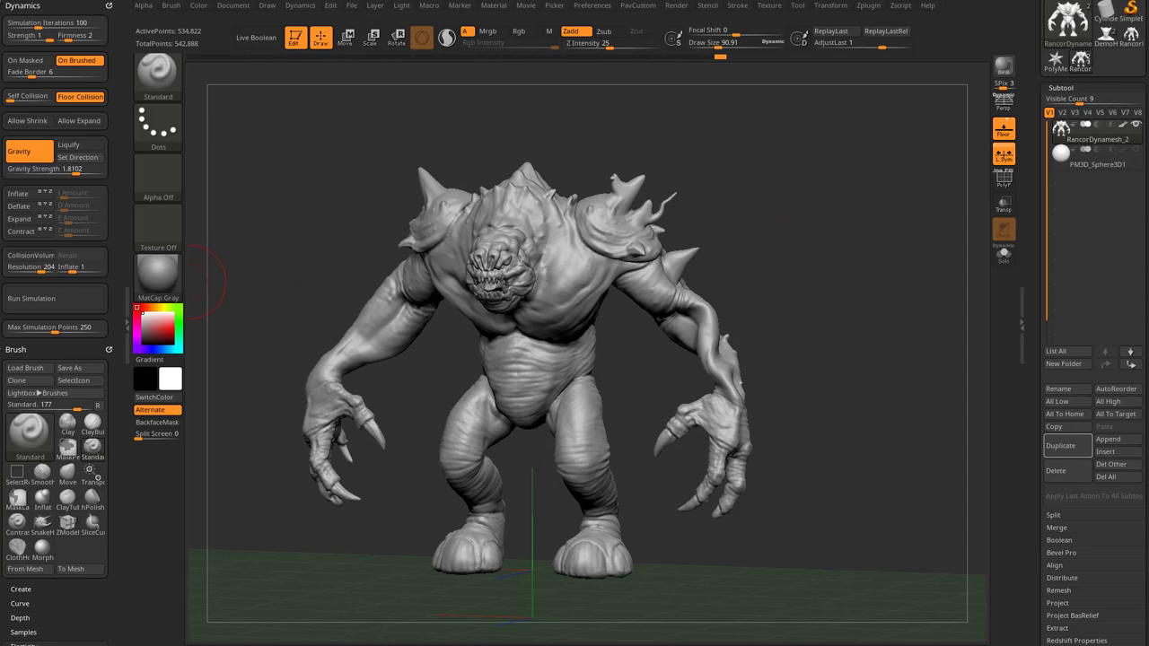
click(158, 274)
click(920, 429)
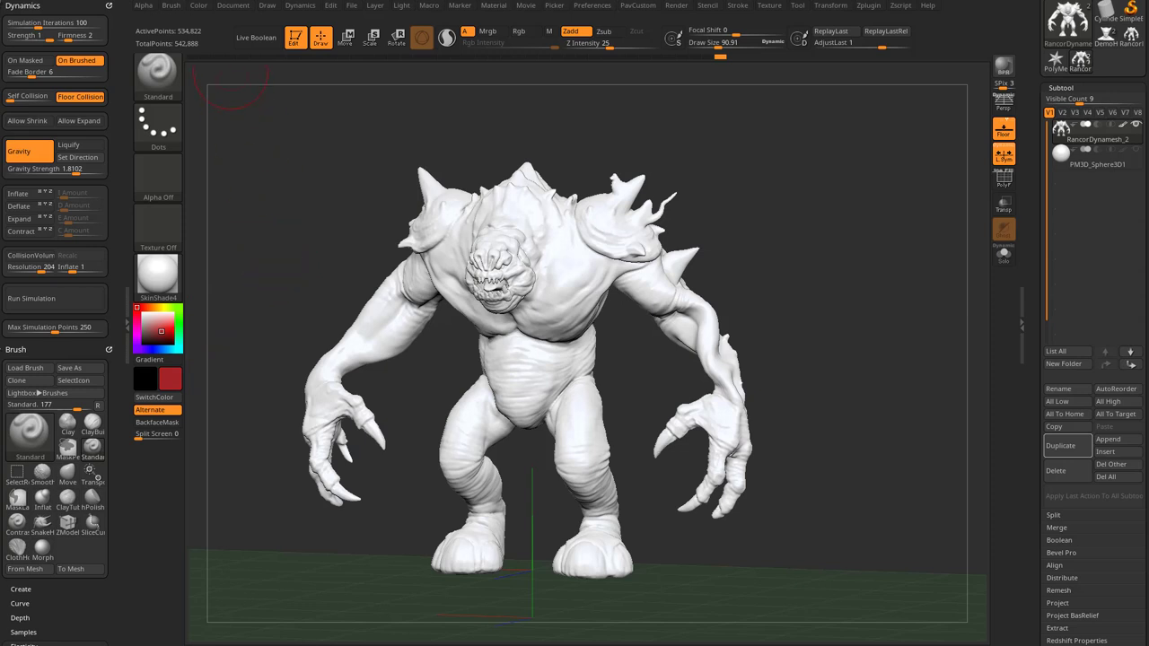
mouse_move(199, 6)
click(232, 236)
Pick a yellow-orange colour and paint spots on the forehead, chest, shoulder and belly with Rgb on and Zadd off.
key(s)
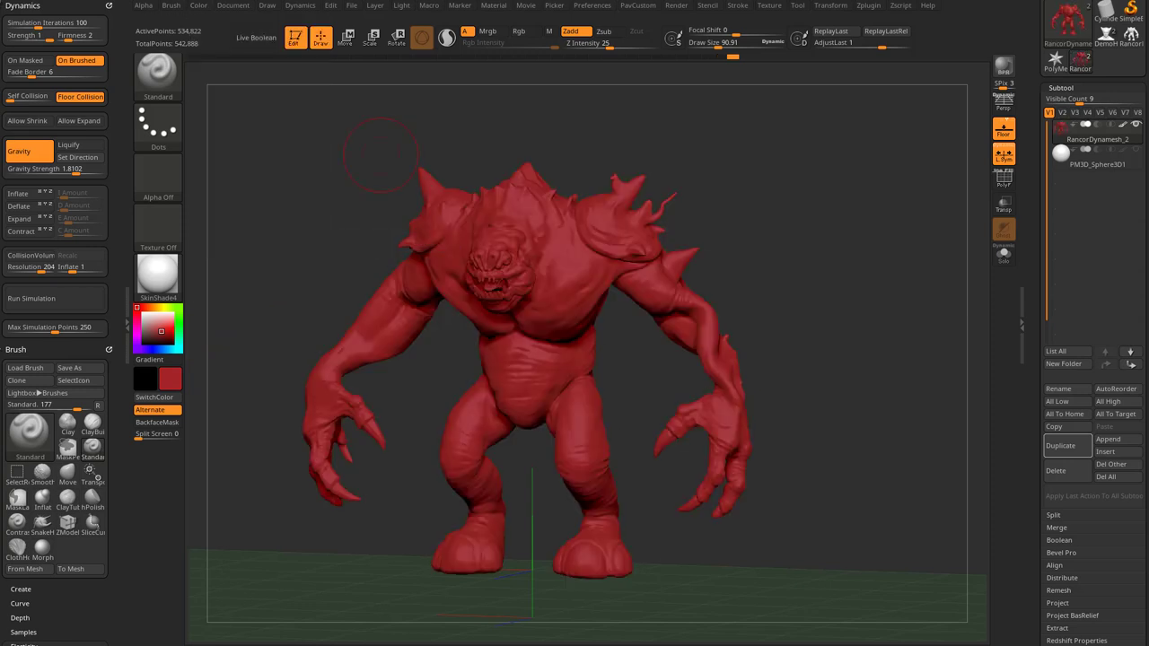
click(155, 308)
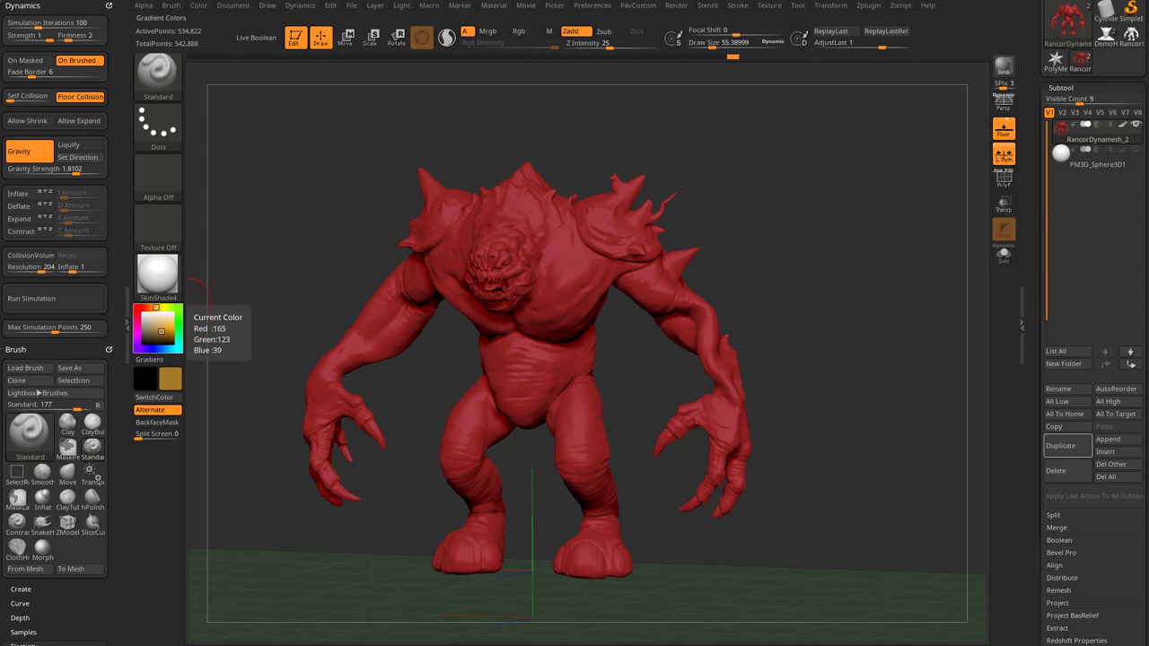
drag(161, 333, 167, 329)
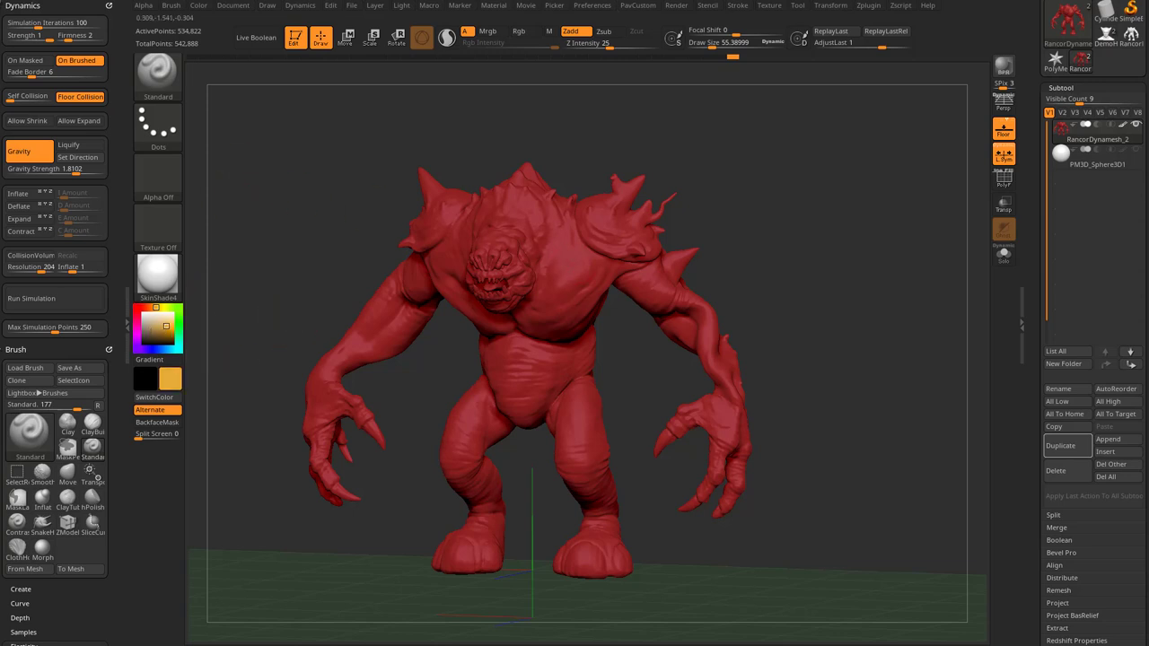
click(520, 32)
click(571, 31)
drag(568, 279, 567, 276)
drag(682, 161, 731, 153)
click(436, 260)
mouse_move(808, 274)
mouse_down()
mouse_move(774, 274)
mouse_move(857, 340)
mouse_up()
click(503, 209)
click(487, 381)
Lower the Proxy Pose Reduction Amount slightly and turn on Proxy Pose for the painted creature.
scroll(1091, 355, down, 10)
drag(1097, 339, 1092, 340)
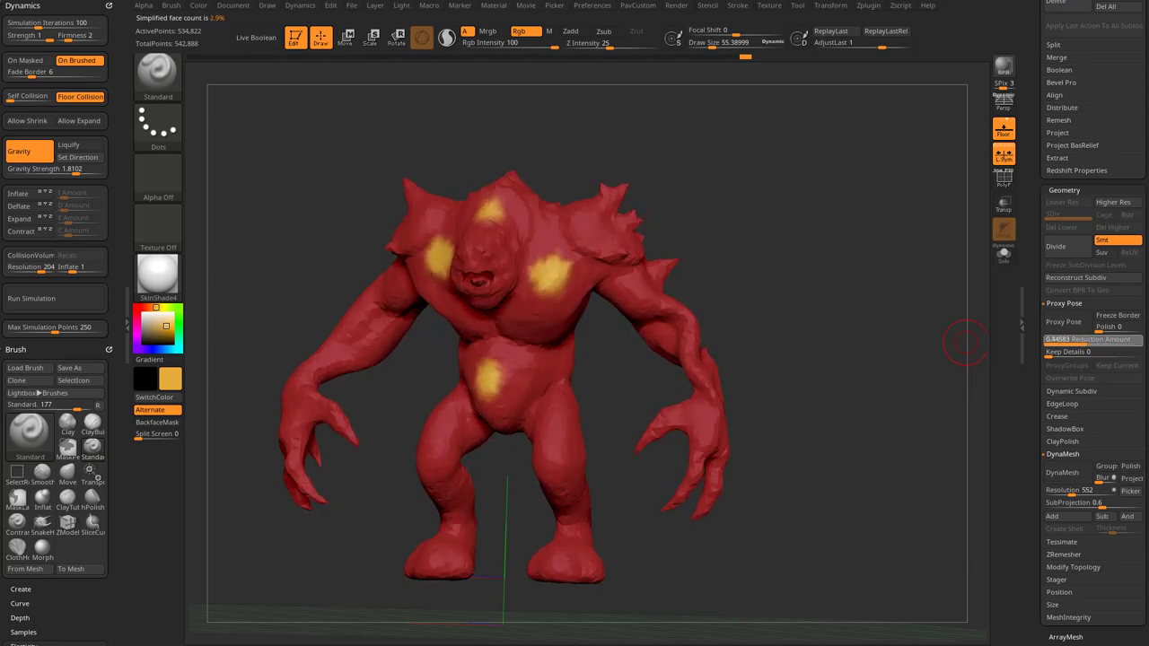
click(1068, 322)
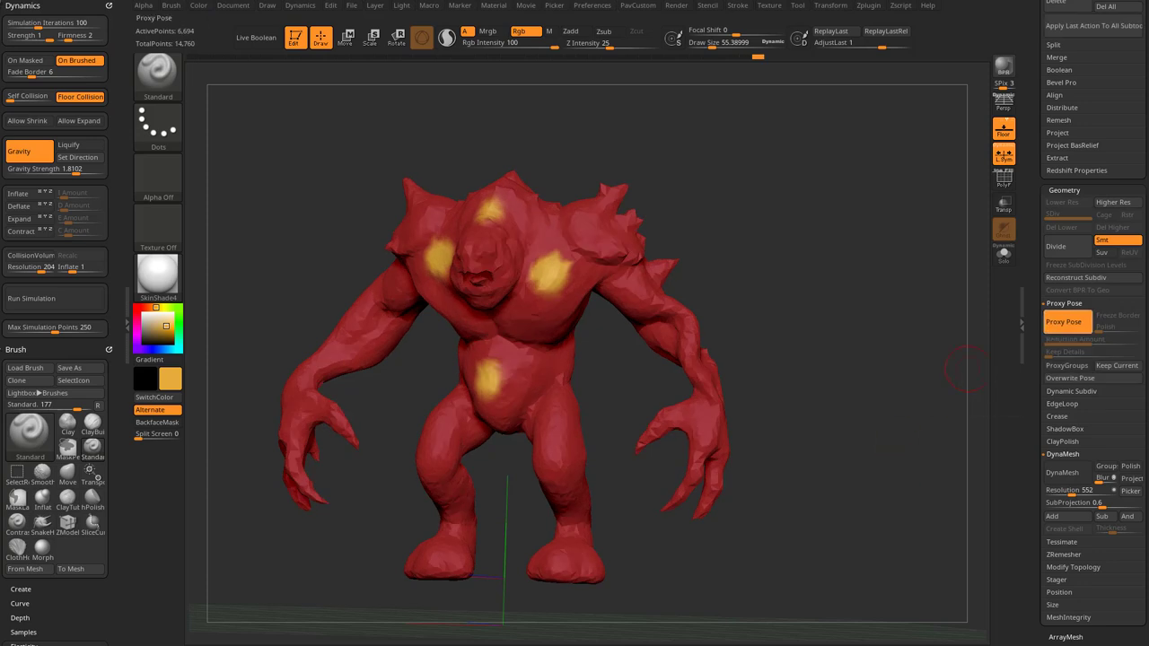
Turn off Proxy Pose and switch off the polypaint display of the creature's subtool.
click(1068, 321)
drag(1035, 287, 1035, 629)
click(1123, 258)
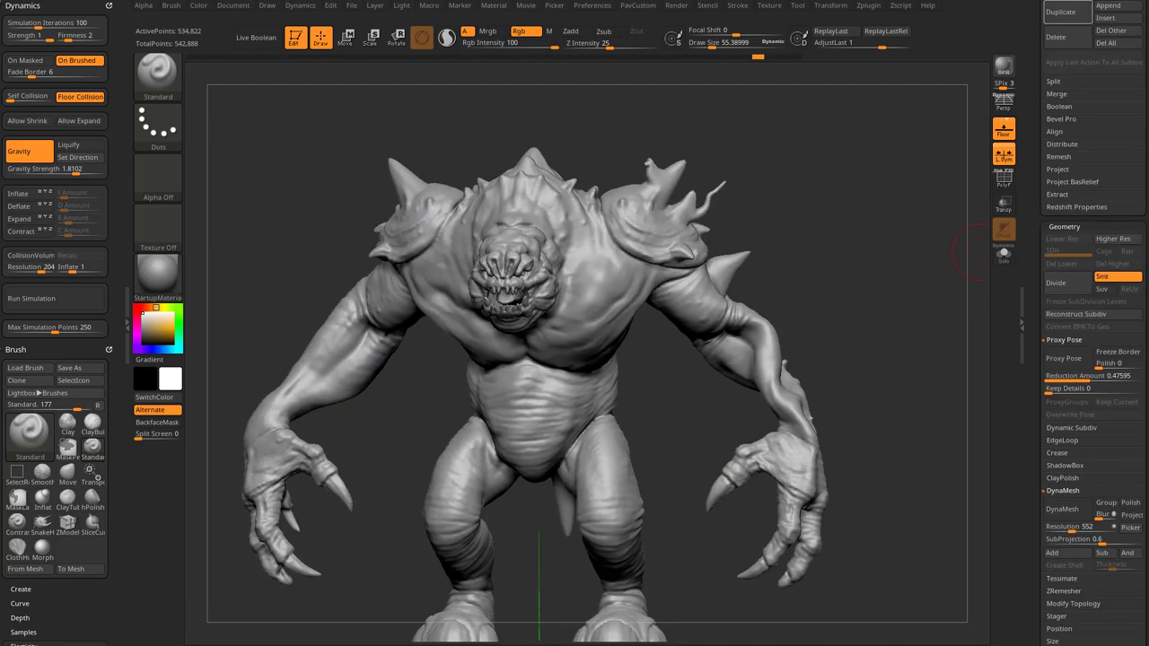
Turn on Proxy Pose and build up the proxy's left chest muscle with the Standard brush.
click(1065, 358)
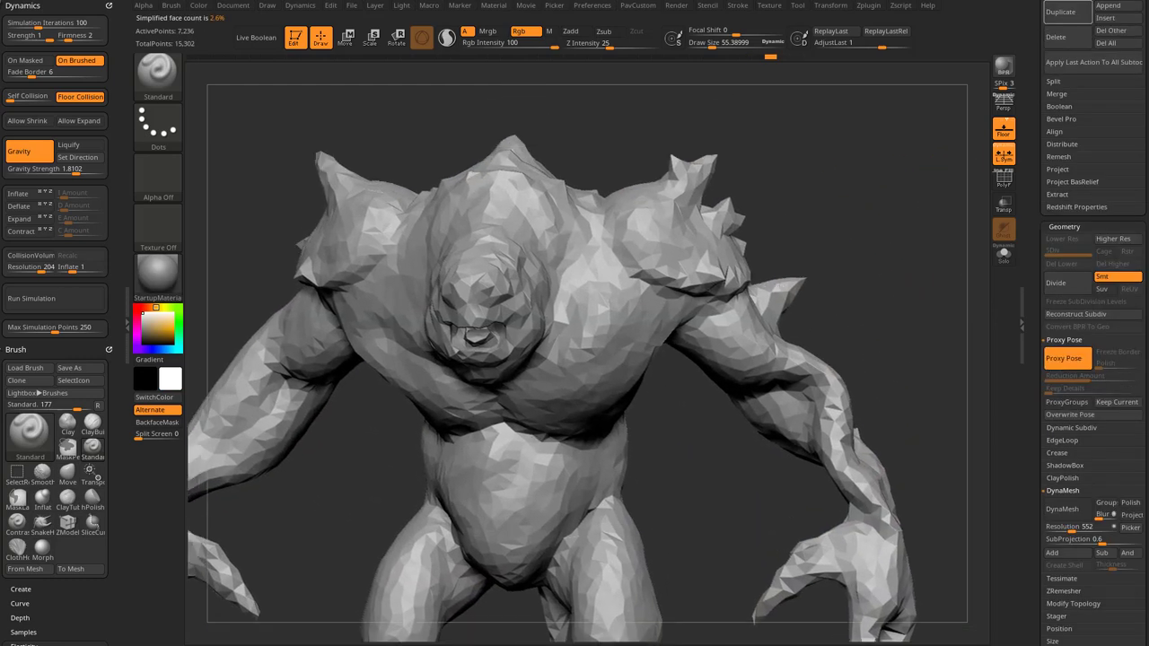
mouse_move(861, 242)
mouse_down()
mouse_move(988, 251)
mouse_move(918, 220)
mouse_up()
key(s)
mouse_move(621, 369)
mouse_down()
mouse_move(640, 366)
mouse_move(600, 404)
mouse_move(628, 382)
mouse_up()
Choose the ClayTubes brush at a draw size of about 27 and turn off Proxy Pose to transfer the sculpted changes.
key(b)
key(c)
key(t)
mouse_move(898, 43)
mouse_down()
mouse_move(829, 43)
mouse_move(868, 43)
mouse_up()
key(s)
drag(788, 162, 776, 162)
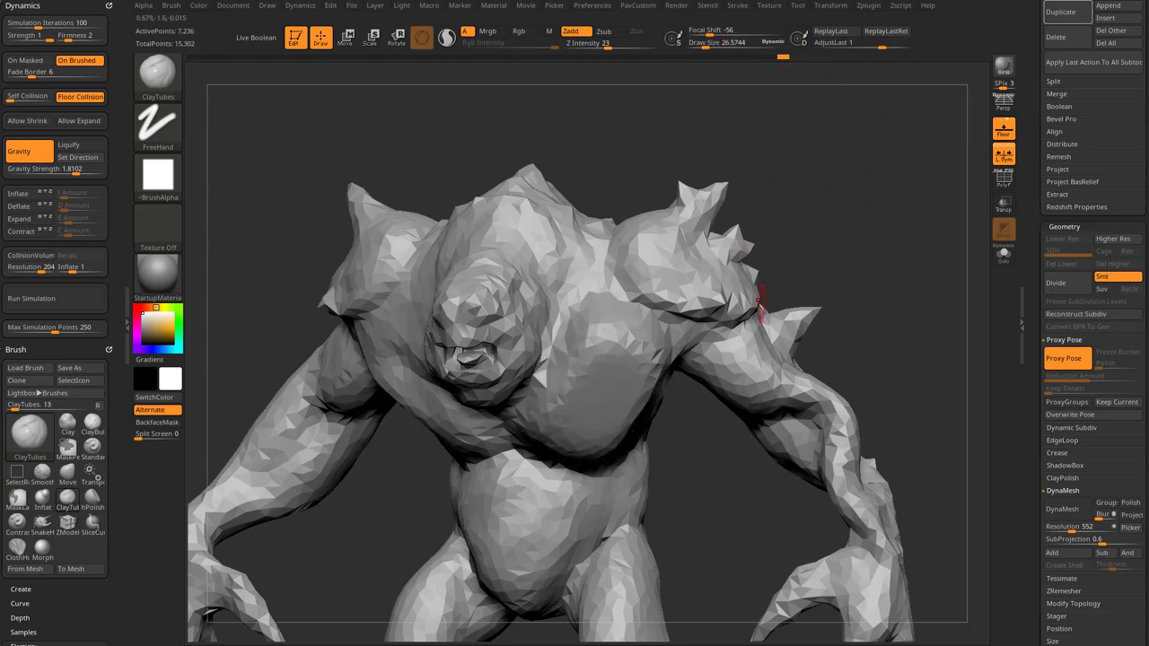
click(1068, 358)
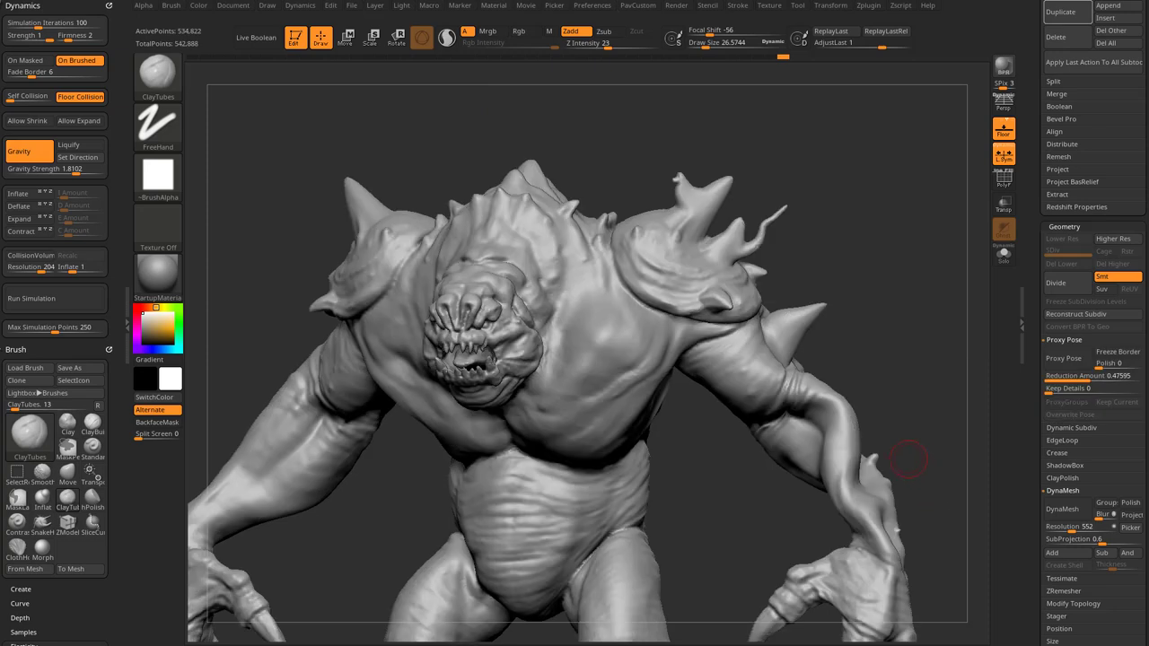
alt+drag(930, 364, 914, 296)
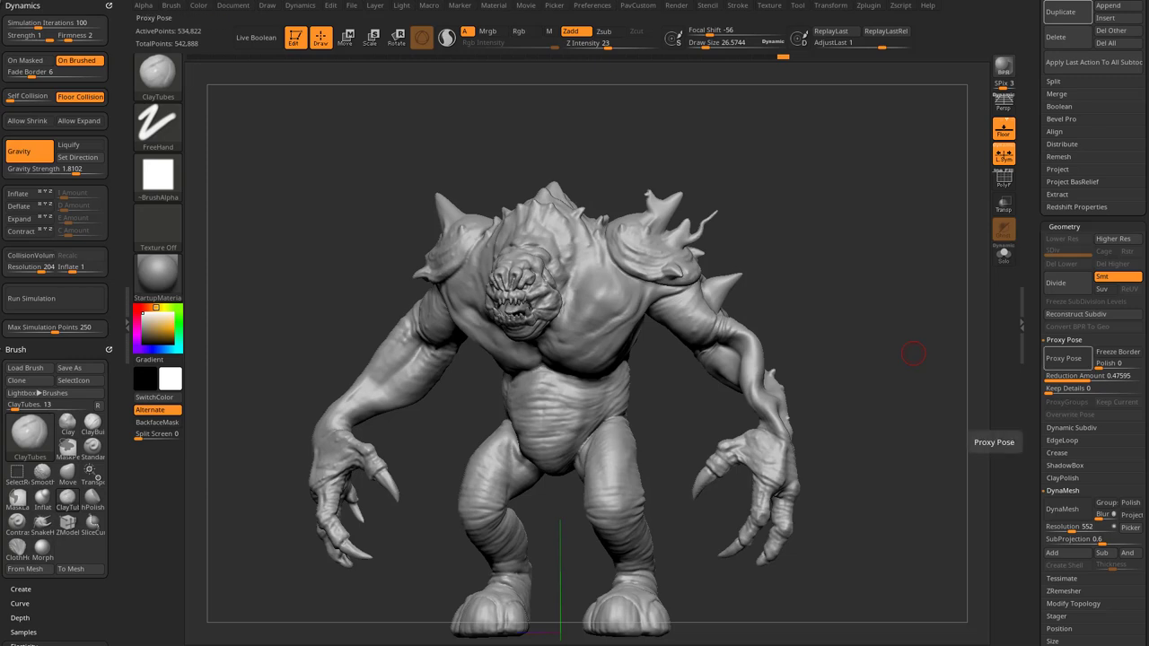
Turn on Proxy Pose again and show the proxy's polyframe with its polygroups.
click(1068, 358)
click(1003, 177)
alt+drag(847, 333, 808, 247)
alt+drag(402, 318, 461, 326)
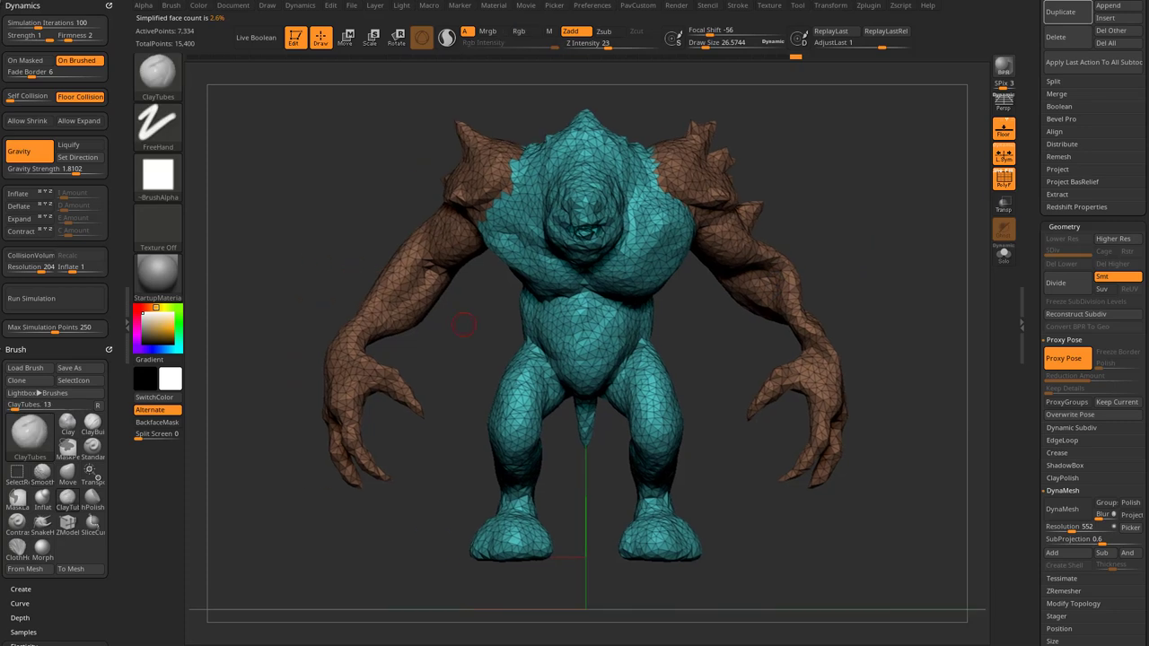
Isolate the proxy's right forearm and hand with SelectLasso, make them a new polygroup, and show the whole creature again.
ctrl+shift+click(160, 77)
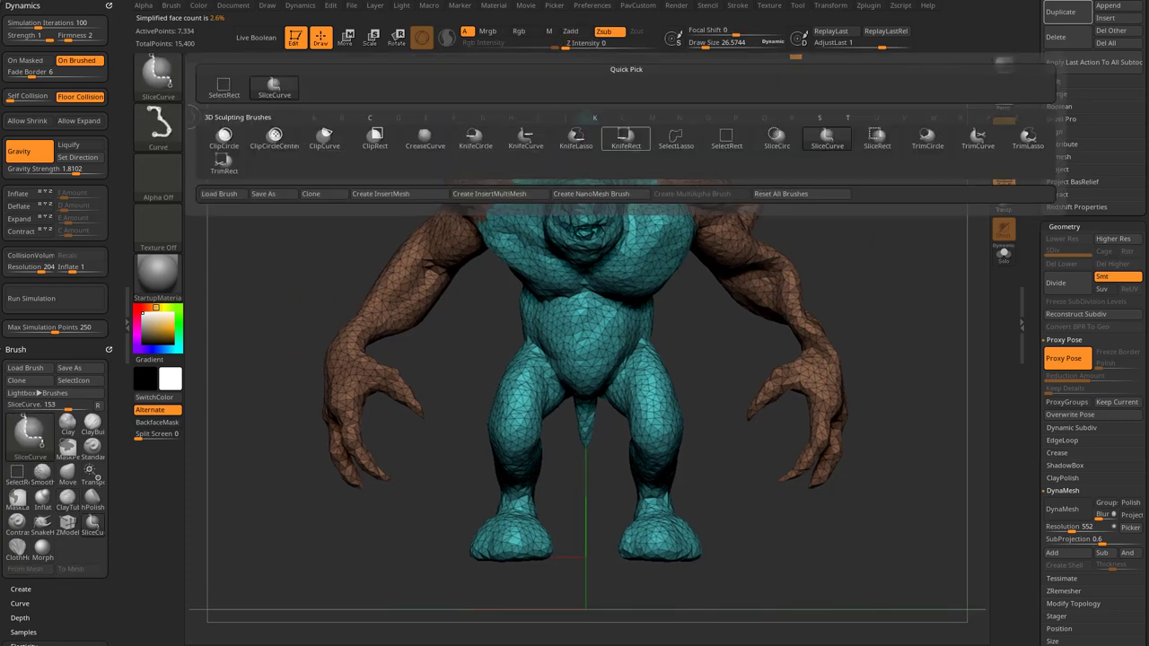
click(675, 137)
mouse_move(475, 296)
ctrl+shift+mouse_down()
mouse_move(413, 235)
mouse_move(264, 508)
mouse_move(422, 444)
mouse_move(475, 326)
mouse_move(537, 348)
ctrl+shift+mouse_up()
key(b)
key(c)
key(t)
key(ctrl+w)
ctrl+shift+click(474, 333)
Activate the Move gizmo and mask everything except the right forearm polygroup.
key(w)
ctrl+click(448, 325)
shift+drag(388, 350, 329, 340)
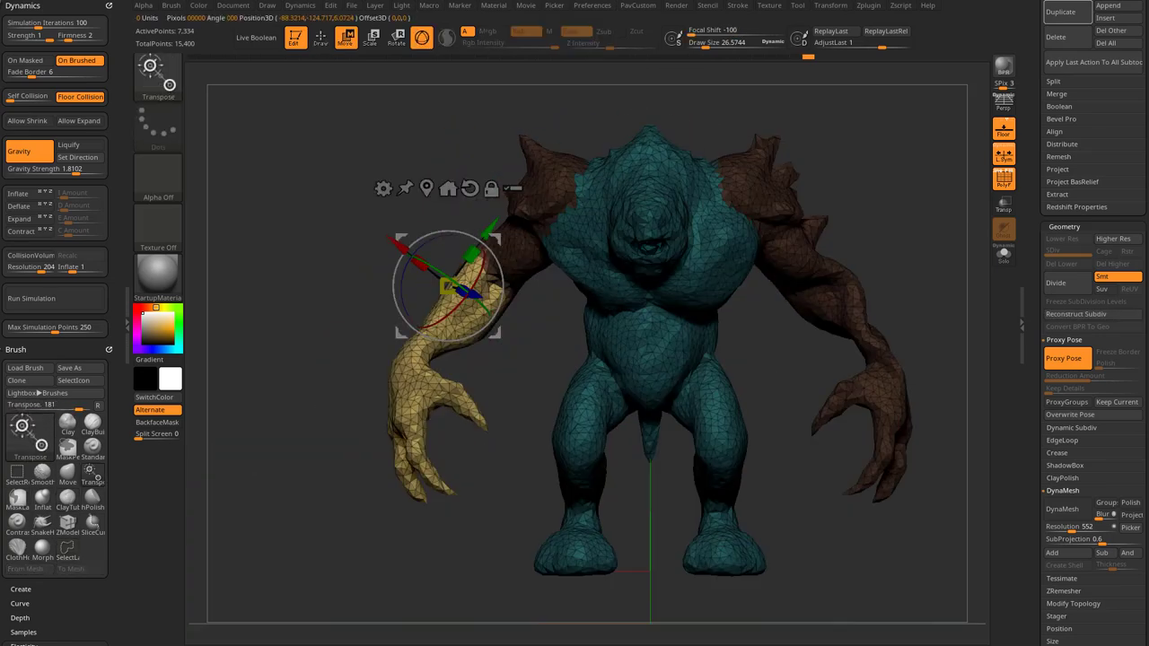
Position the gizmo at the right elbow, mask everything except the forearm polygroup, pose the forearm, and return to Draw mode.
alt+drag(499, 242, 528, 223)
ctrl+click(577, 257)
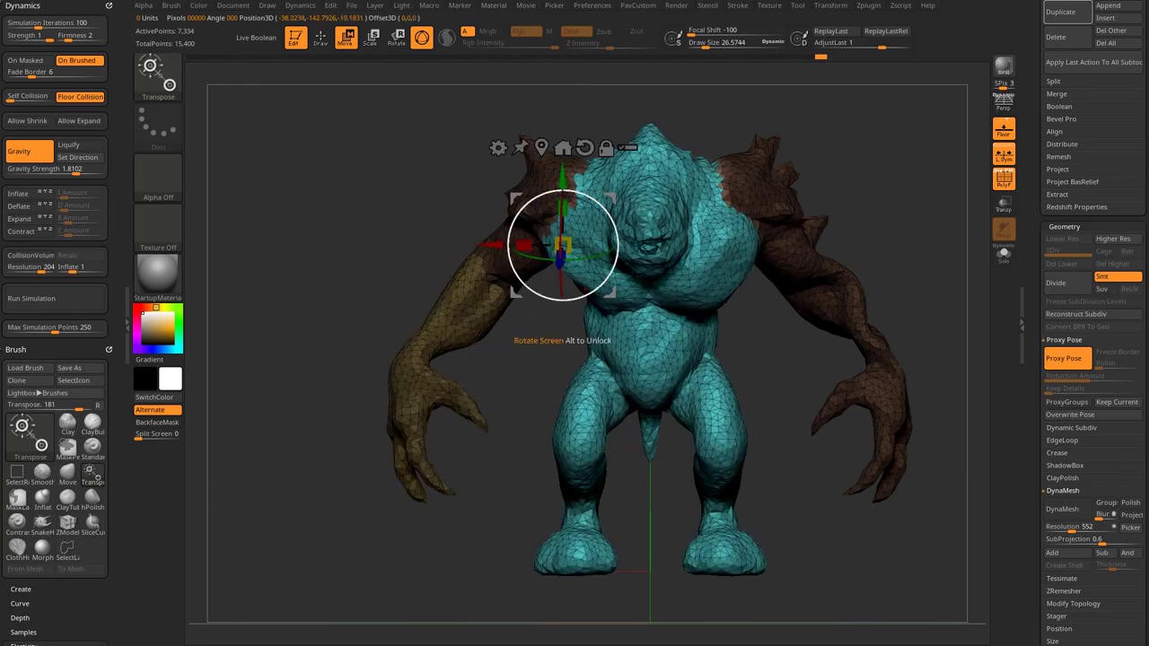
ctrl+click(492, 266)
alt+click(498, 169)
alt+drag(516, 200, 437, 225)
drag(333, 377, 329, 250)
drag(305, 395, 393, 397)
mouse_move(332, 338)
alt+mouse_down()
mouse_move(337, 323)
mouse_move(377, 337)
alt+mouse_up()
key(q)
drag(325, 375, 337, 422)
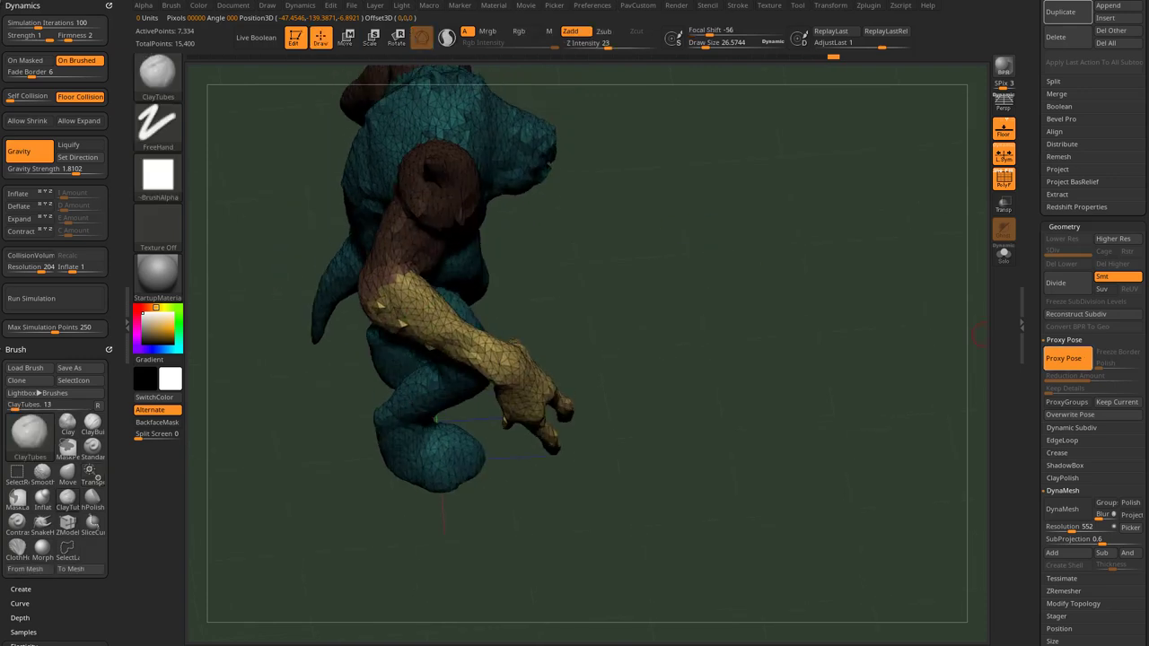
Turn off Proxy Pose to transfer the forearm pose, hide the polyframe, and inspect the creature from several angles.
mouse_move(664, 262)
mouse_down()
mouse_move(604, 300)
mouse_move(557, 309)
mouse_up()
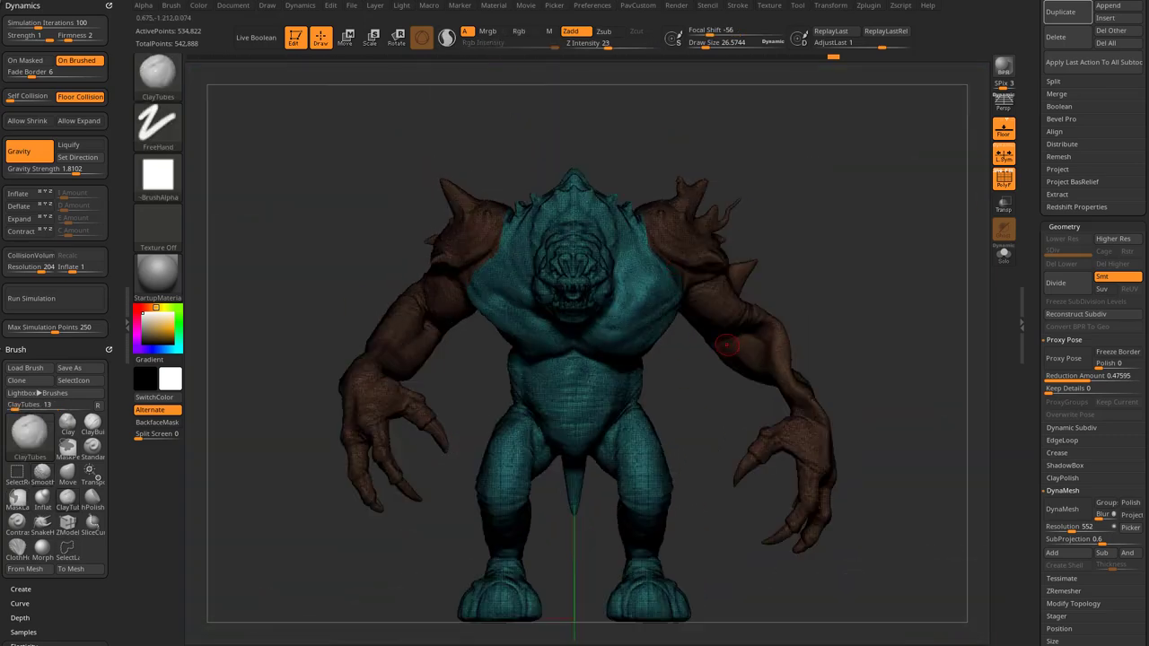
click(1004, 179)
mouse_move(880, 231)
alt+mouse_down()
mouse_move(883, 207)
mouse_move(831, 229)
mouse_move(864, 221)
mouse_move(878, 232)
alt+mouse_up()
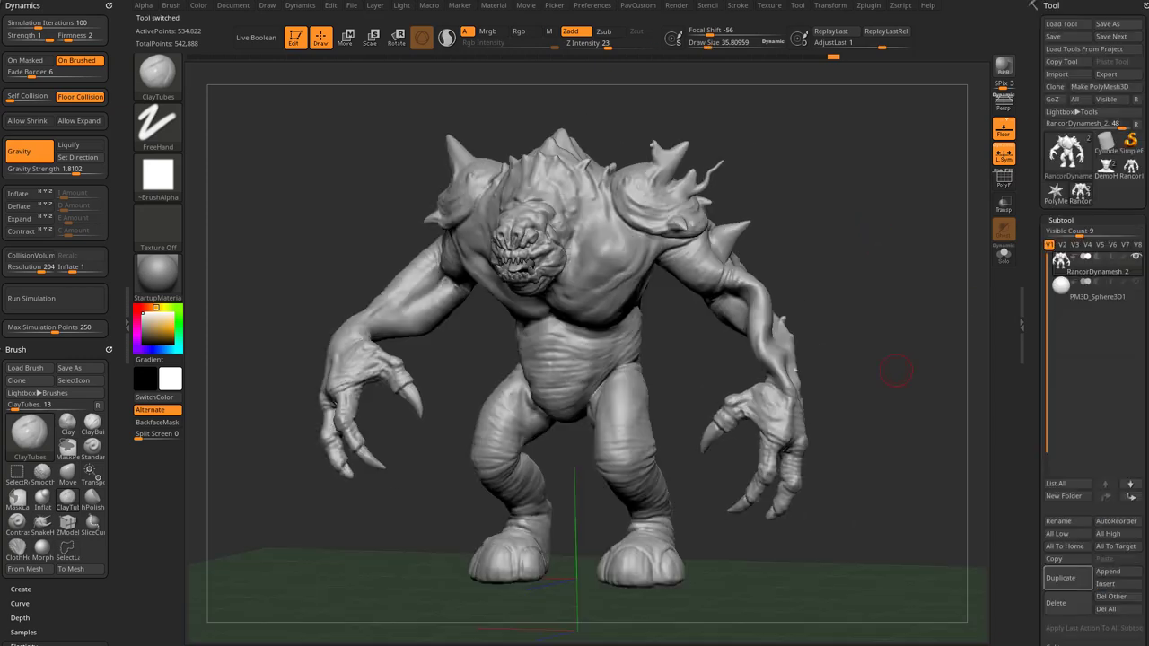
mouse_move(897, 269)
mouse_down()
mouse_move(934, 269)
mouse_move(969, 112)
mouse_up()
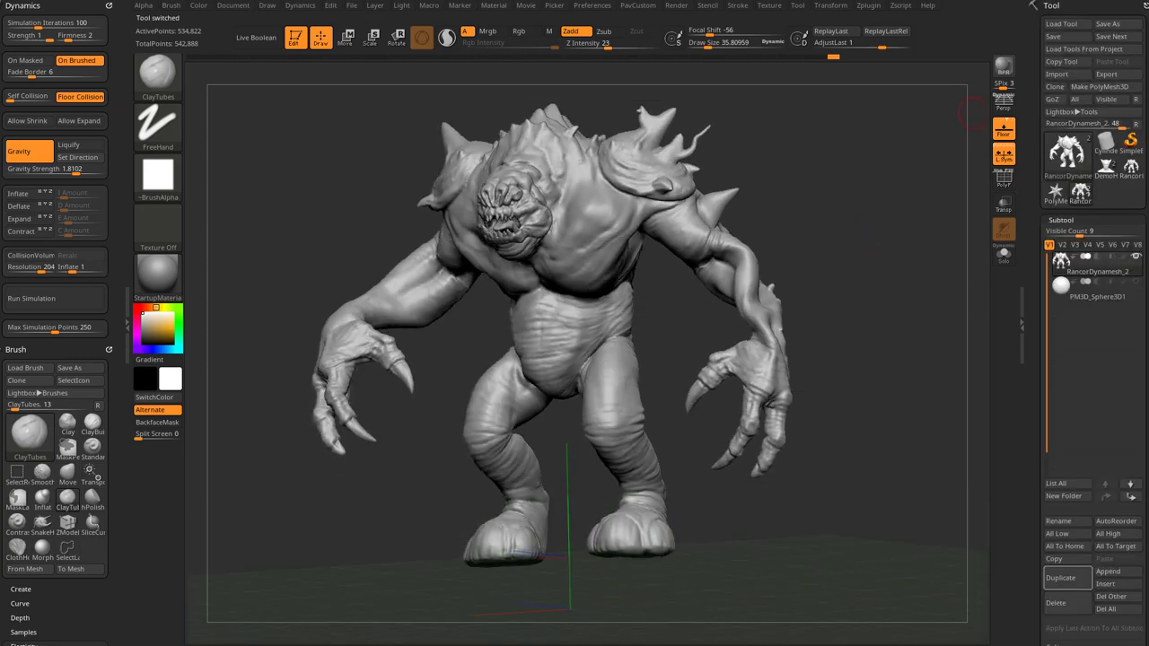
Load the NinjaTurtleMultiPiece.ztl tool, frame the turtle, and set the draw size to about 62.
click(1067, 25)
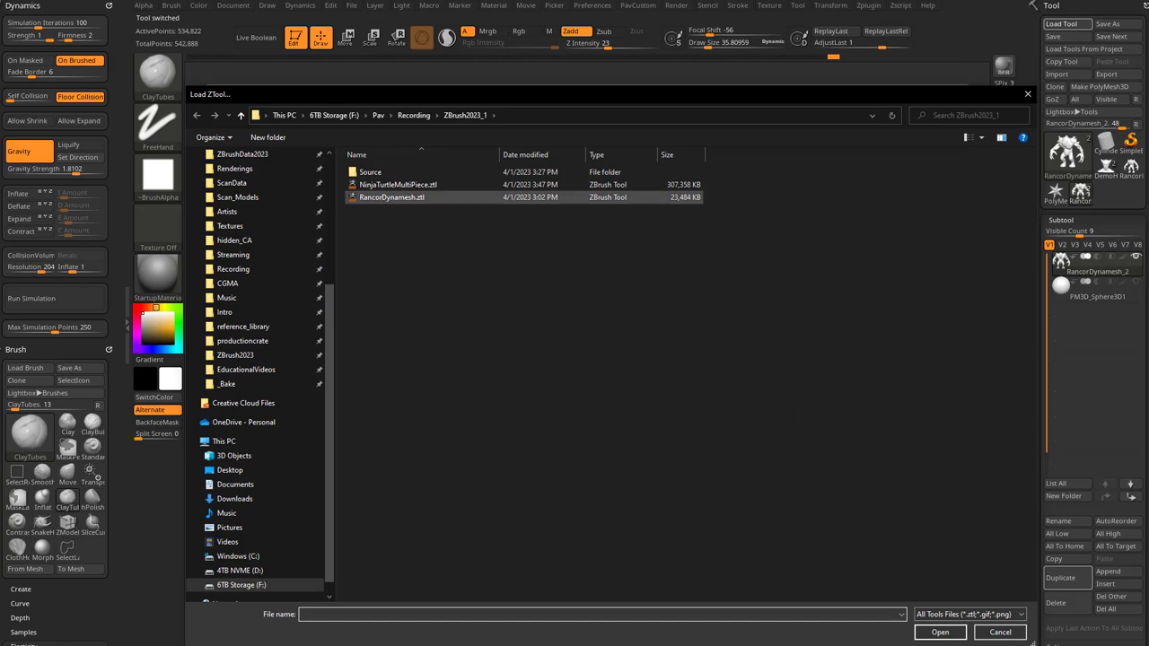
double_click(398, 185)
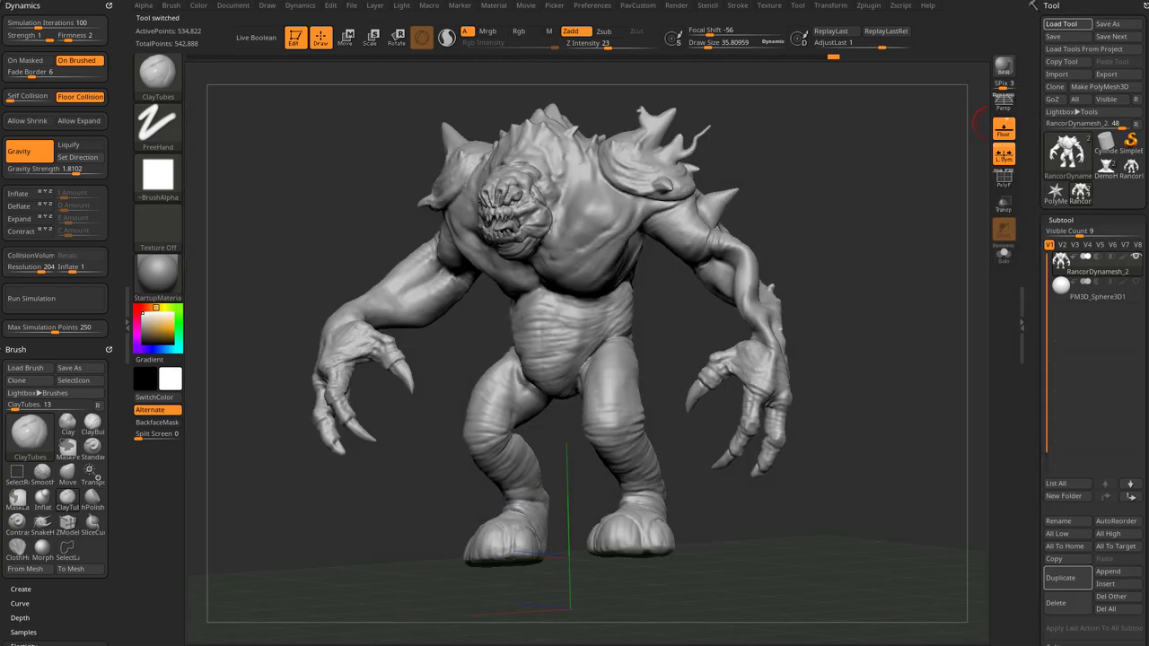
drag(816, 308, 897, 310)
mouse_move(885, 404)
alt+mouse_down()
mouse_move(906, 274)
mouse_move(889, 312)
alt+mouse_up()
key(s)
mouse_move(872, 348)
alt+mouse_down()
mouse_move(875, 284)
mouse_move(900, 291)
alt+mouse_up()
key(s)
Set the Reduction Amount to 0.44583 and turn on Proxy Pose for the APoseWrapped body subtool.
drag(1033, 280, 1031, 99)
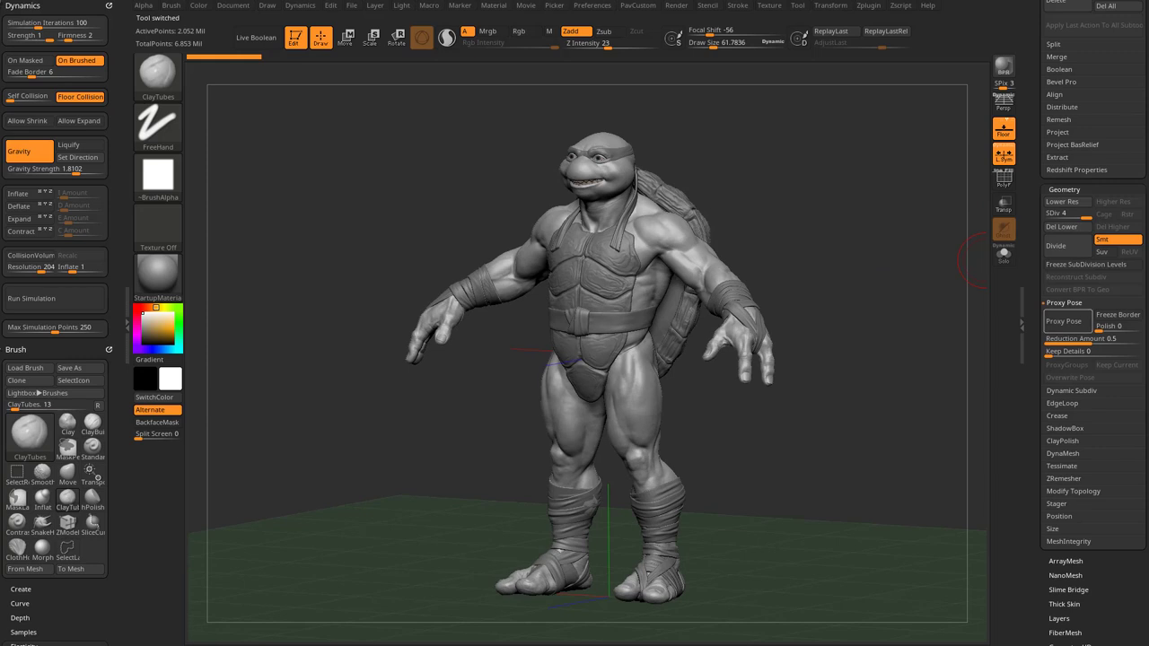
click(1078, 339)
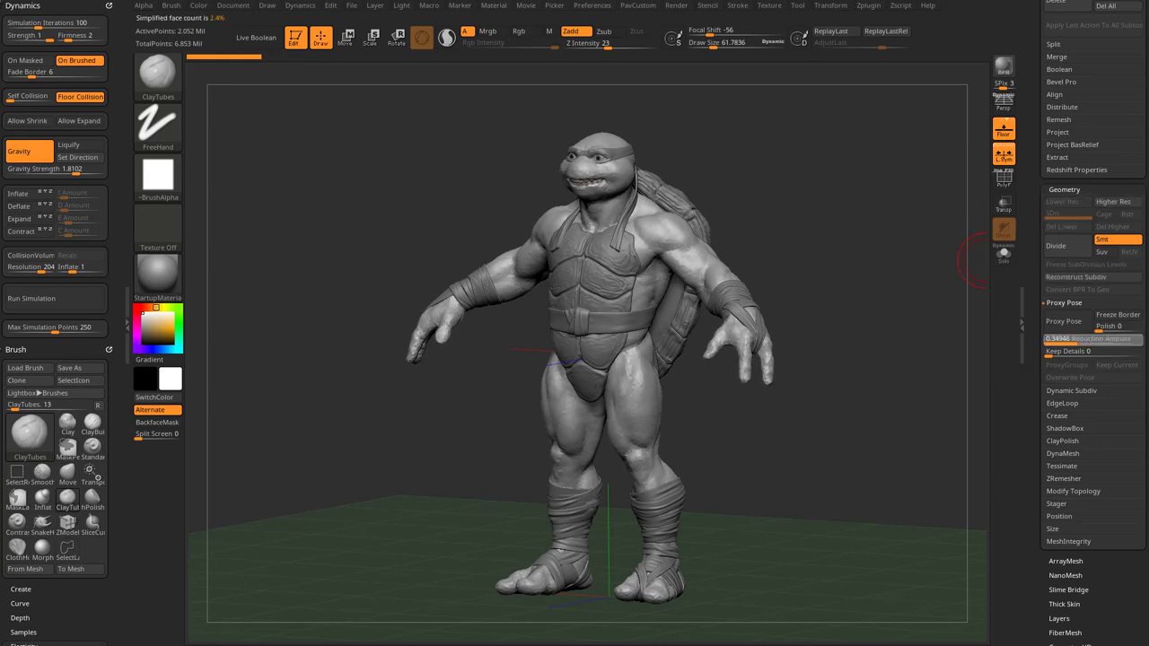
drag(1081, 339, 1086, 339)
click(1063, 320)
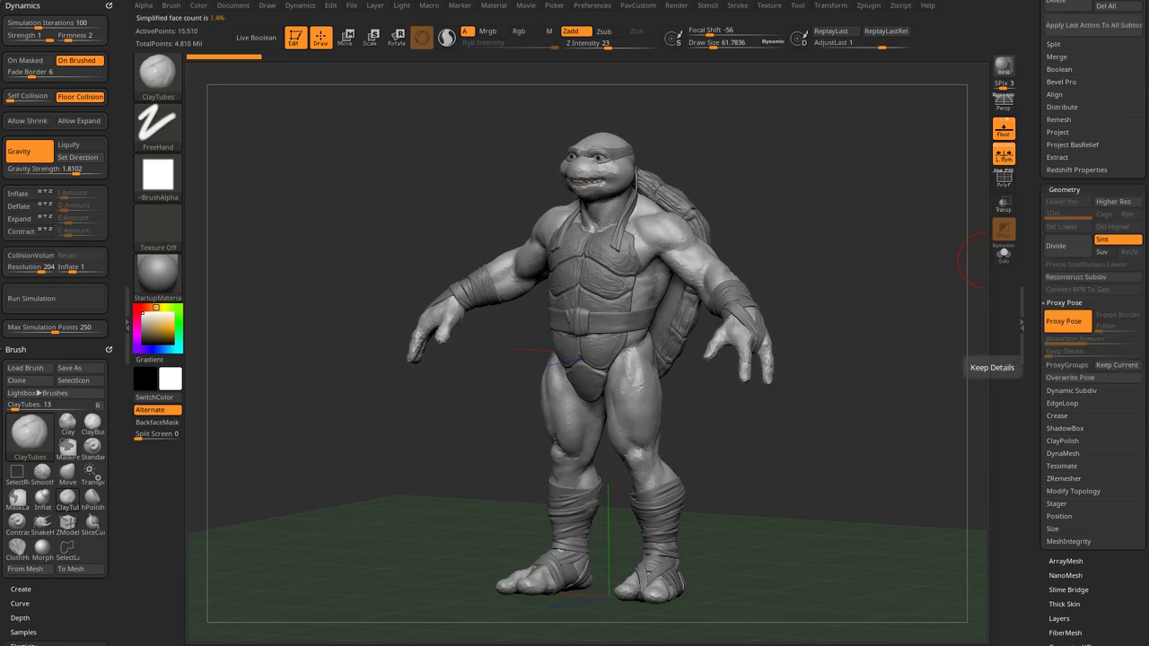
Apply the last action to all visible subtools and accept the confirmation.
scroll(1093, 431, up, 6)
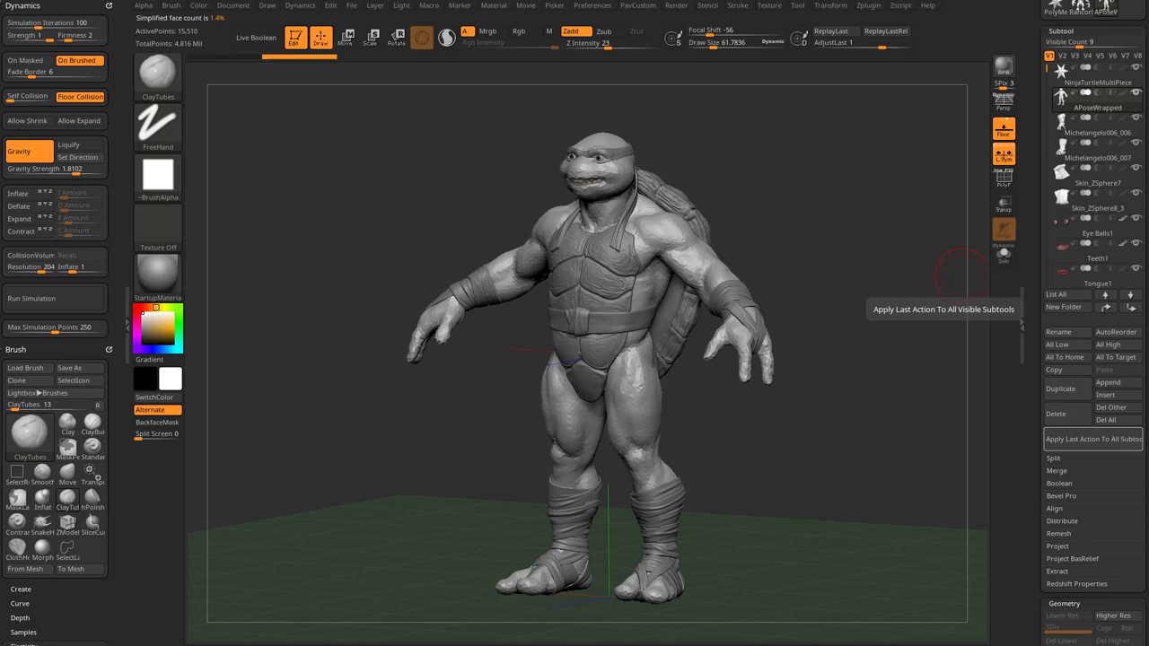
click(1094, 439)
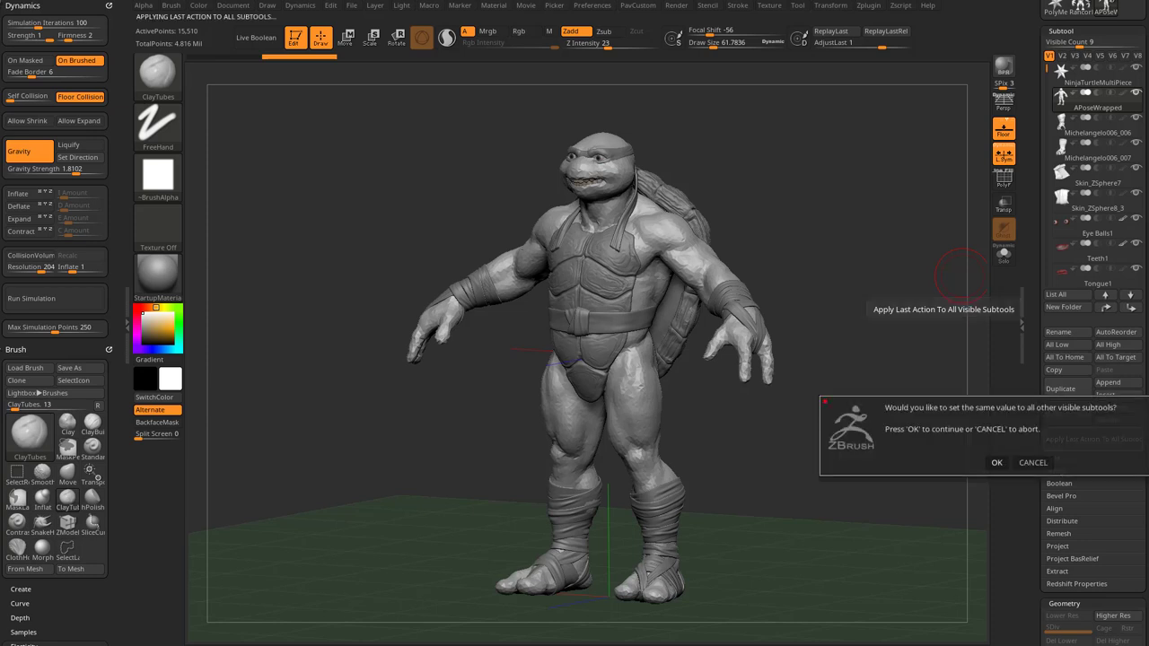
click(996, 462)
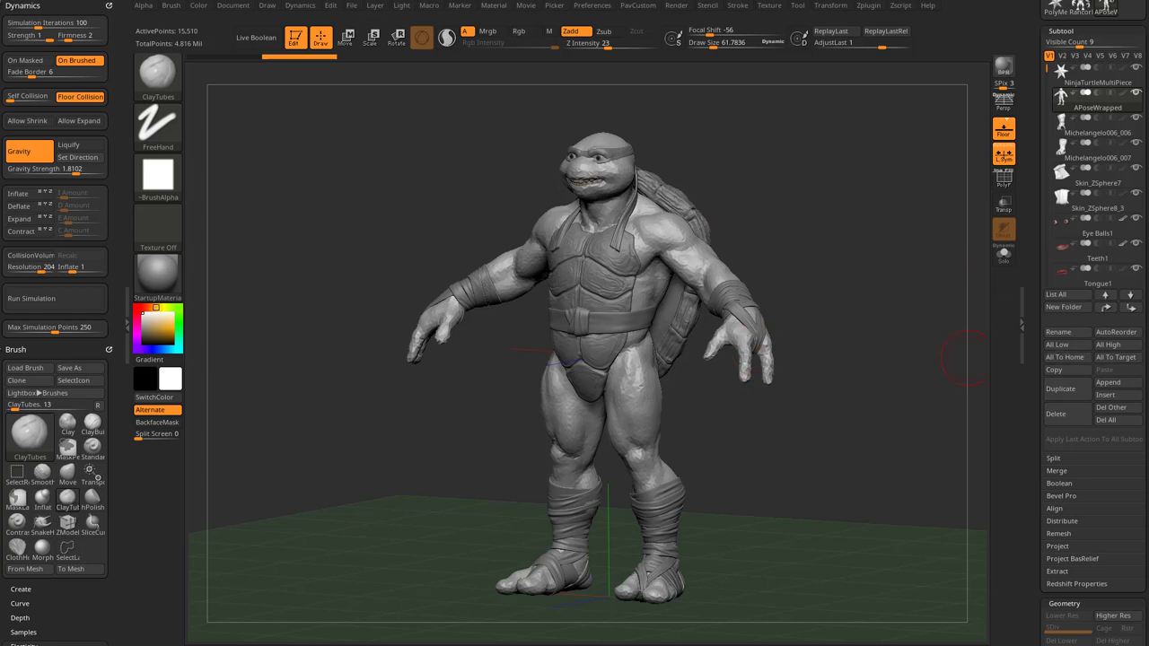
Turn on Proxy Pose for the turtle's remaining subtools one by one and check the polyframe.
key(Down)
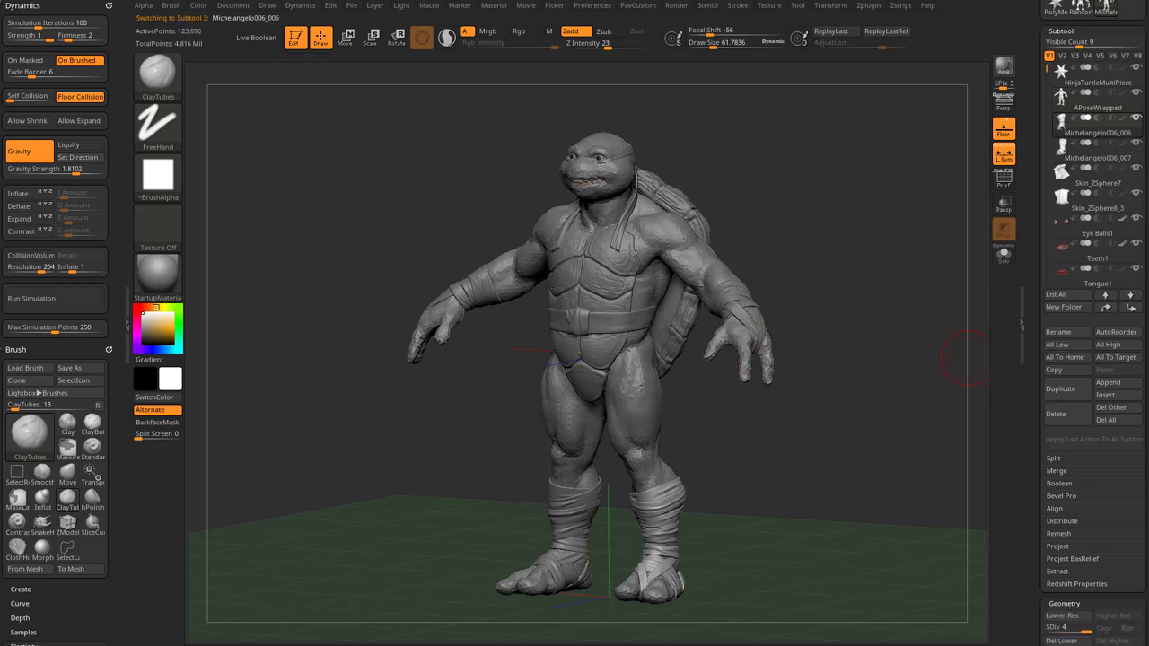
drag(1048, 585, 1049, 120)
click(1066, 268)
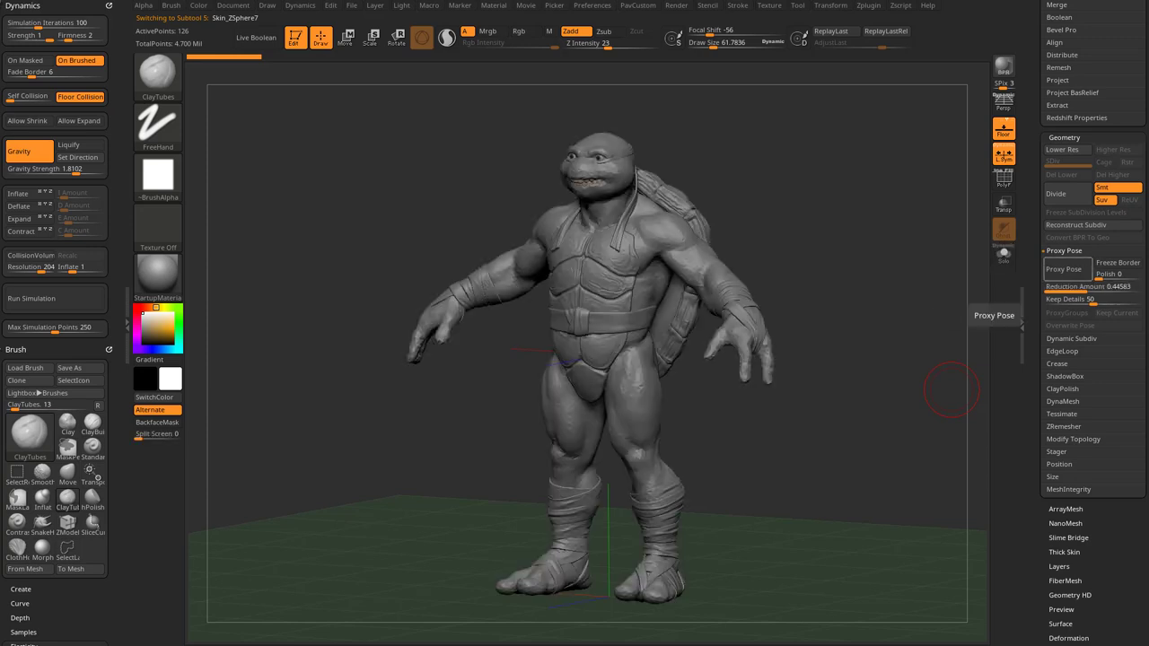
click(1066, 269)
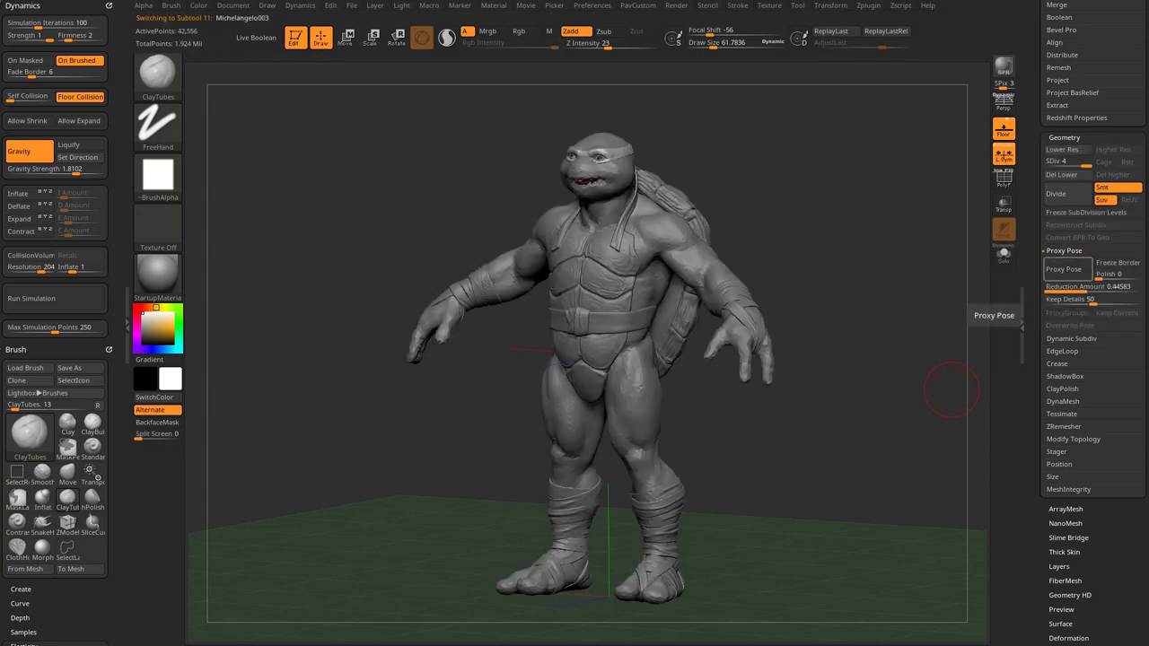
drag(864, 351, 853, 242)
click(1003, 179)
click(1003, 179)
Merge all visible proxy subtools into one mesh and open the merged tool.
shift+drag(984, 190, 1038, 532)
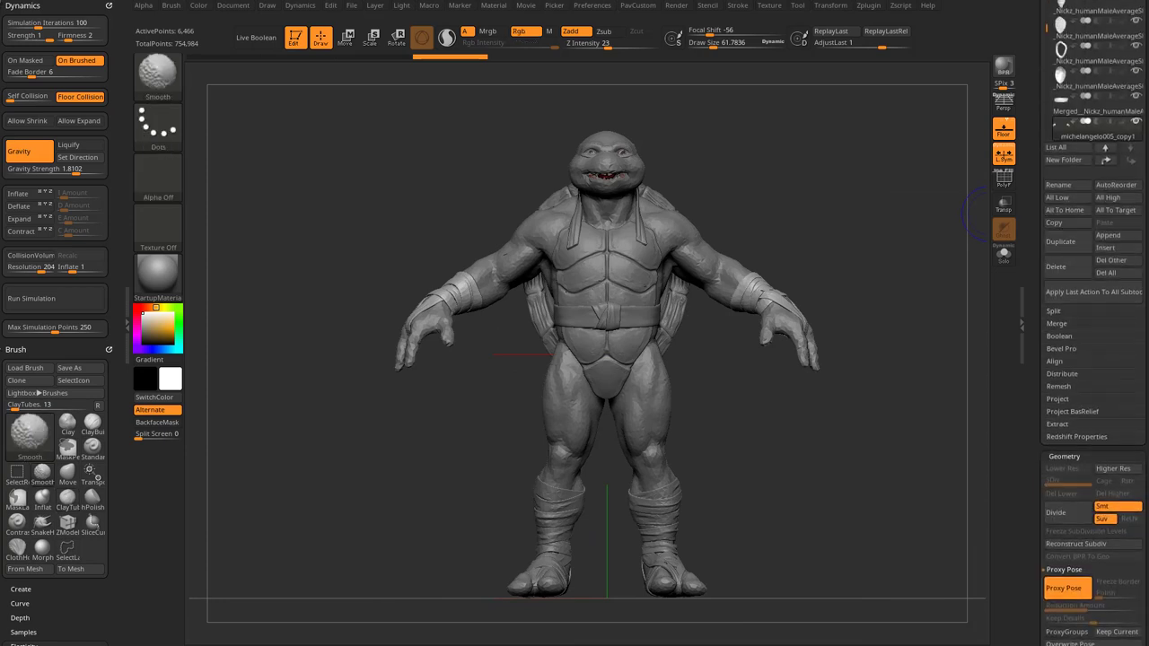
shift+click(1057, 323)
click(1066, 348)
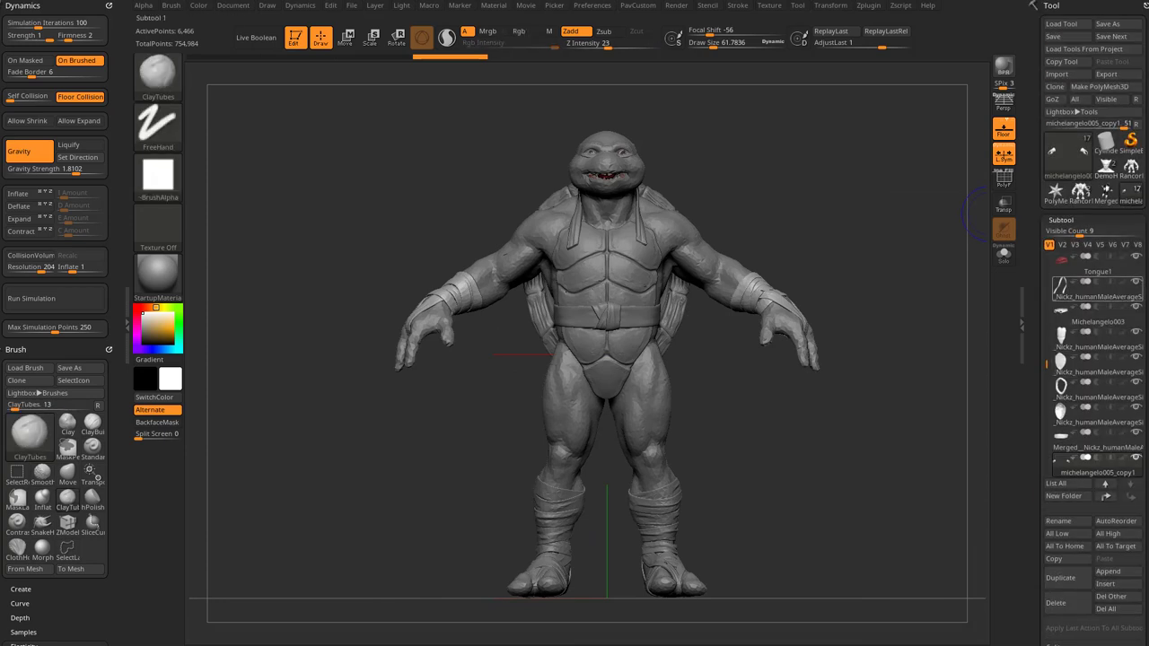
click(1106, 190)
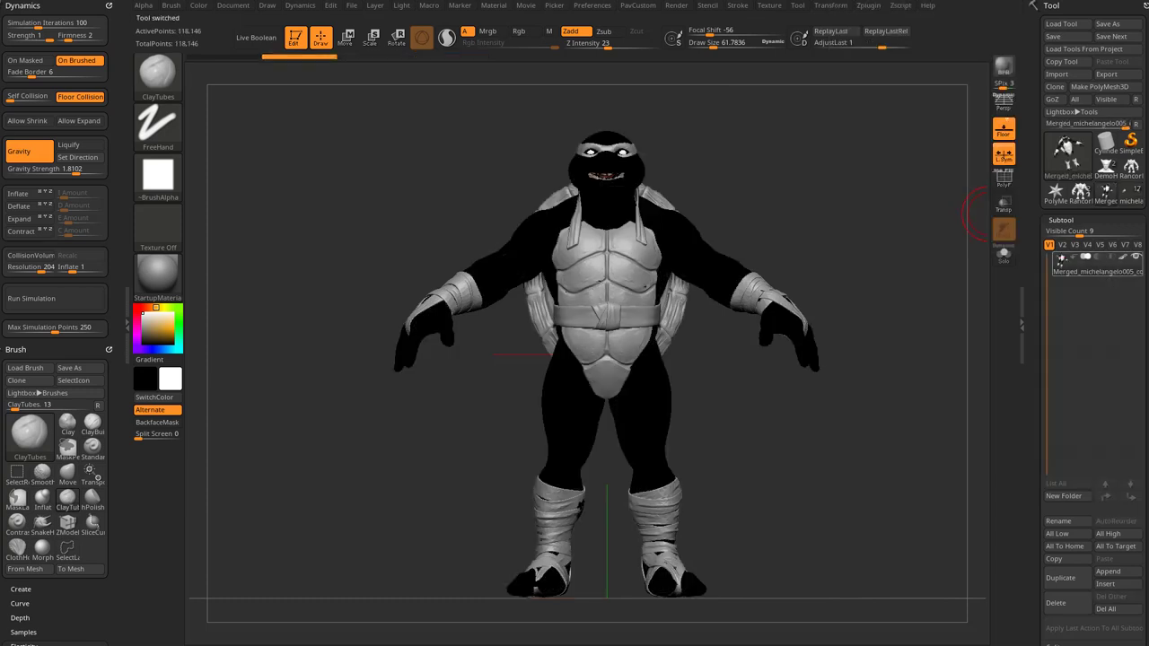
Clear the mask on the merged turtle, examine its polygroups in polyframe view, and delete the merged tool.
drag(924, 260, 899, 295)
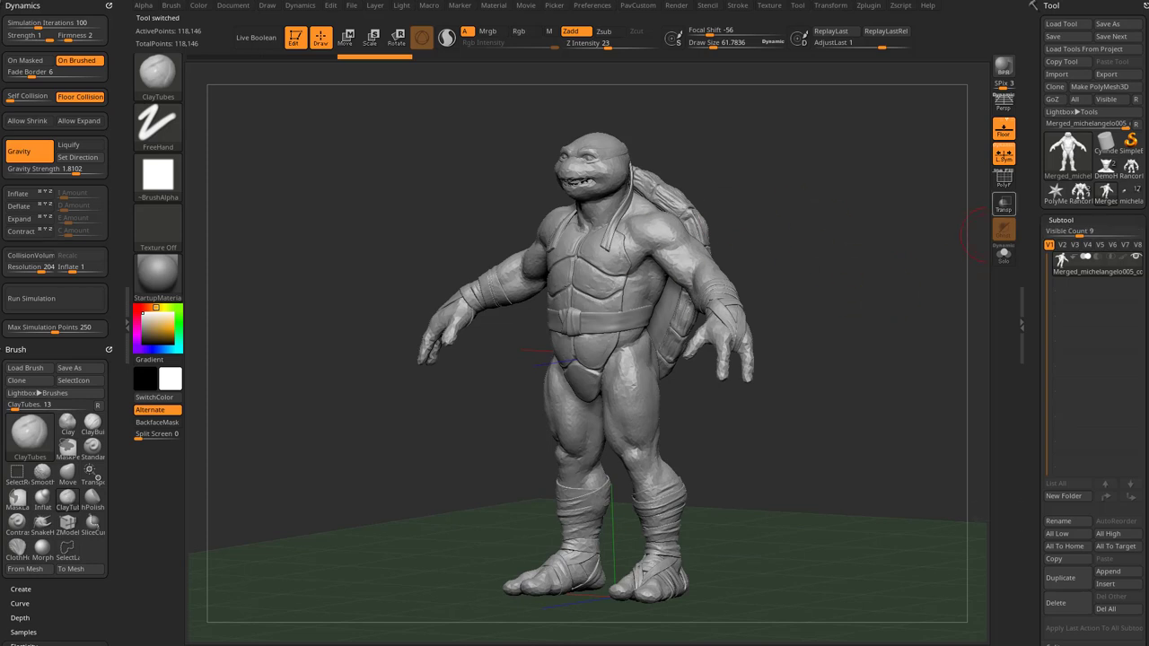
click(1004, 178)
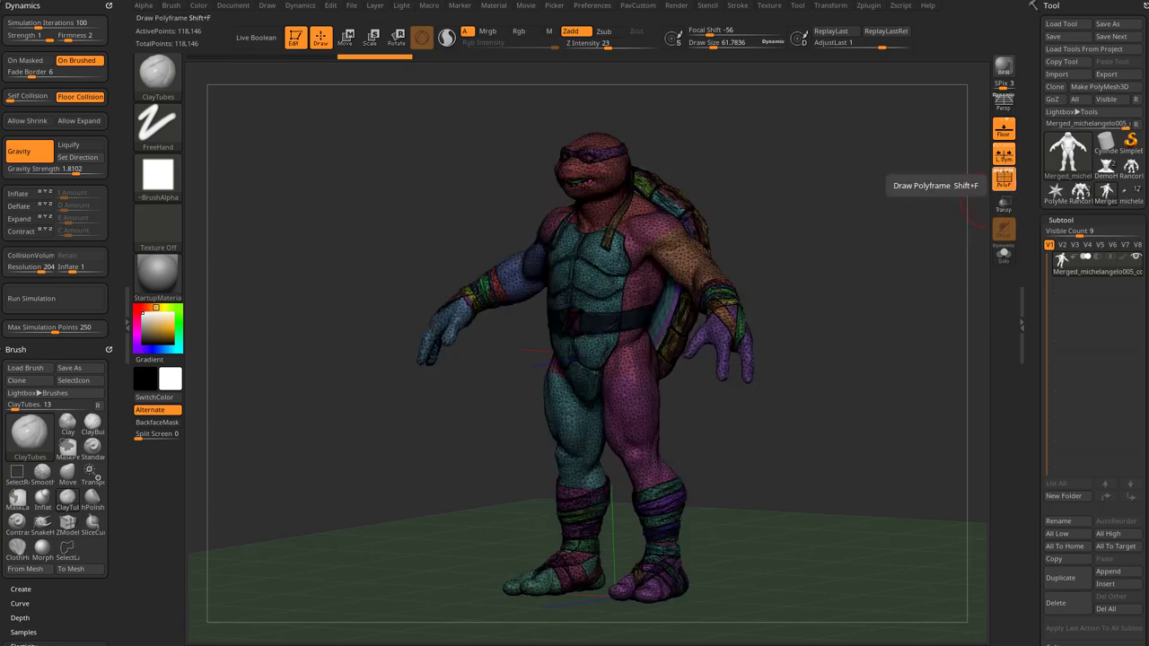
click(1003, 178)
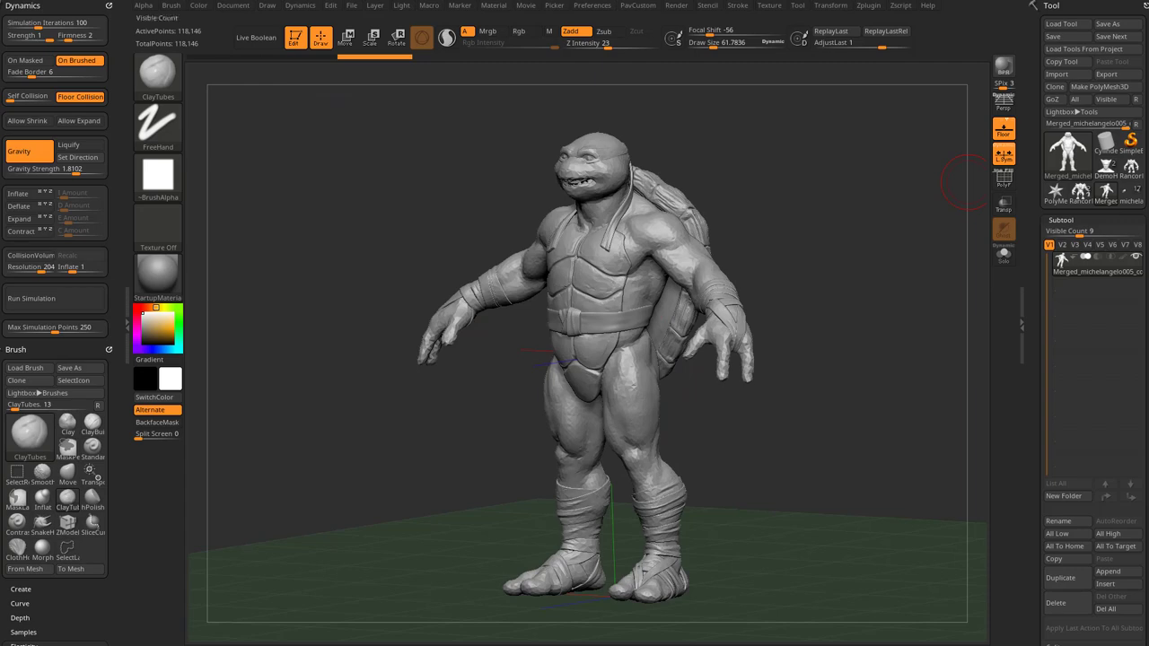
mouse_move(729, 170)
mouse_down()
mouse_move(915, 161)
mouse_move(669, 184)
mouse_move(723, 178)
mouse_up()
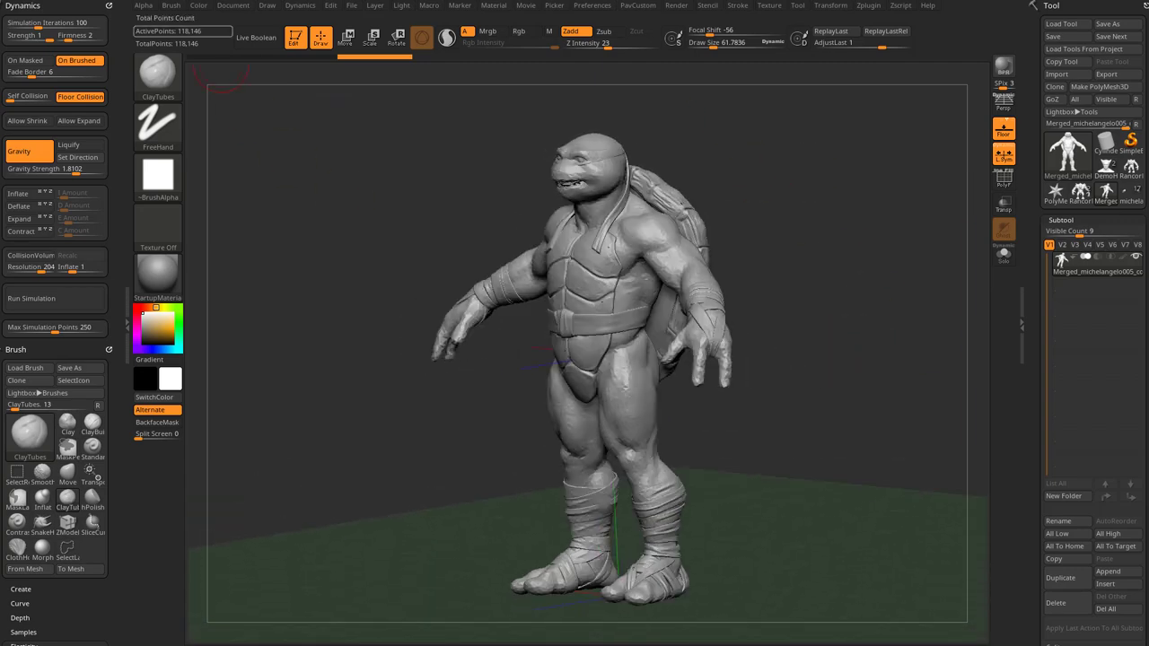
click(1055, 602)
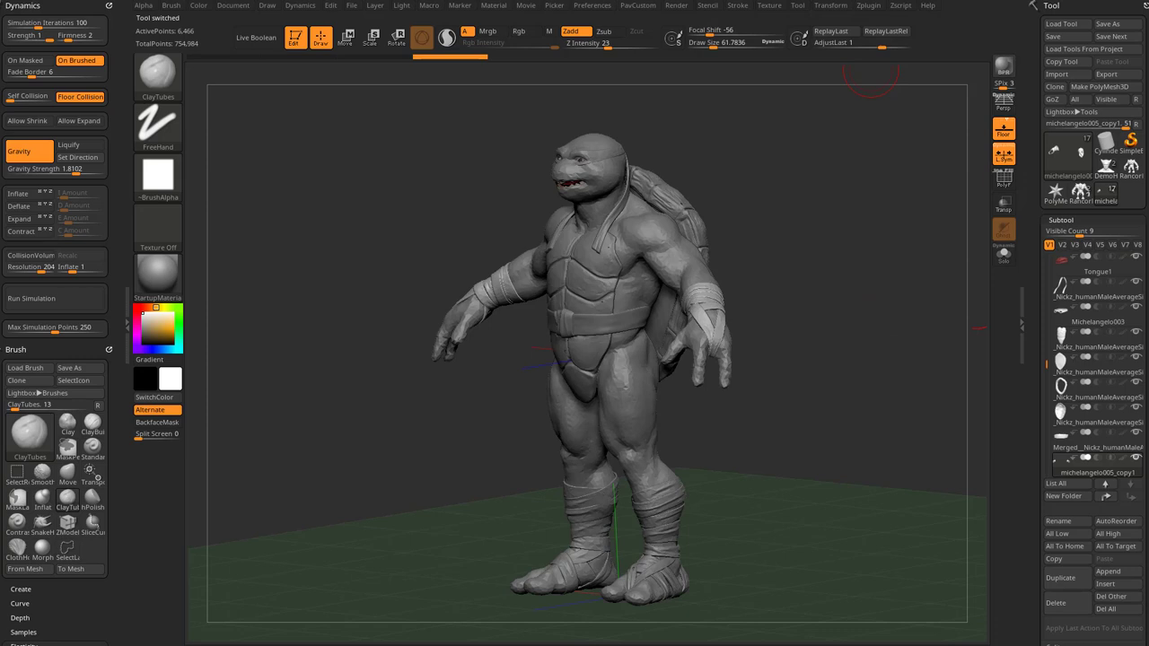
Dock the Zplugin palette in the tray, combine the subtools with Transpose Master's TPoseMesh, and hide the floor grid.
click(868, 6)
drag(863, 19, 68, 59)
key(shift)
shift+click(38, 268)
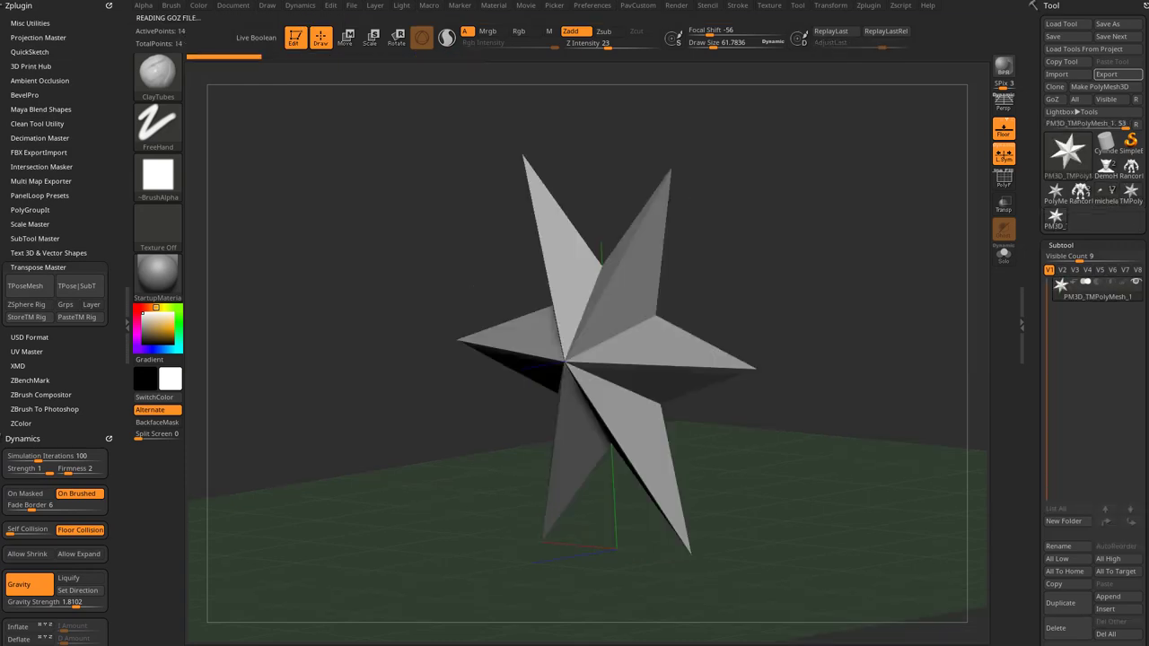
mouse_move(763, 216)
mouse_down()
mouse_move(593, 235)
mouse_move(744, 257)
mouse_up()
click(1002, 131)
shift+drag(857, 251, 814, 263)
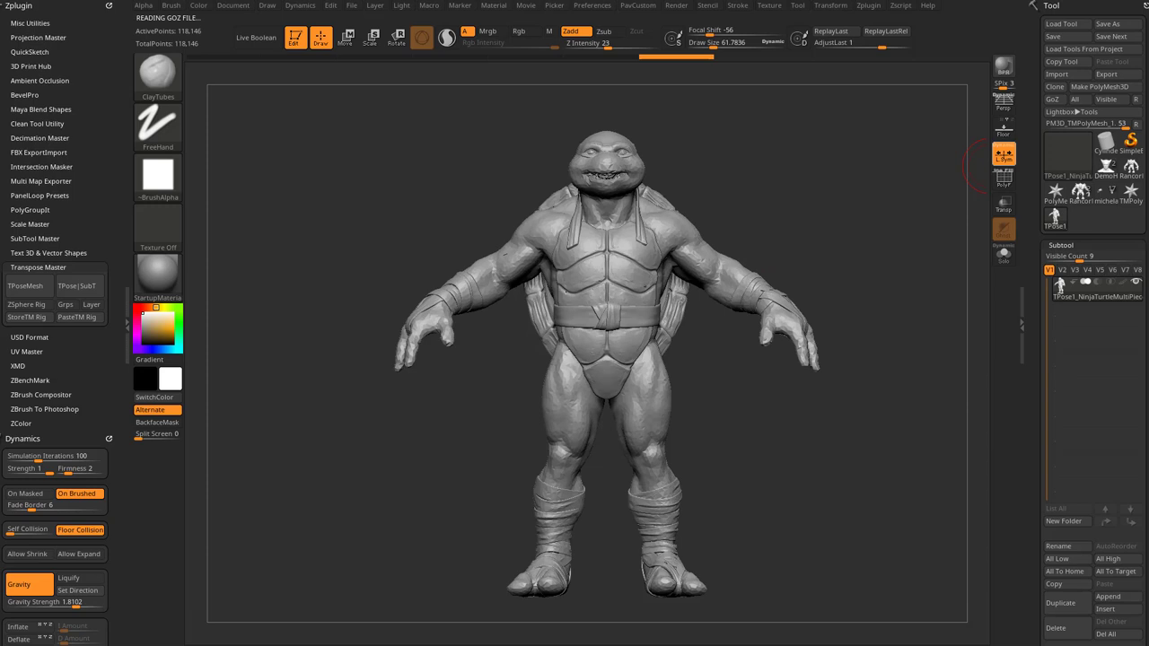
Mask everything except the turtle's left lower leg, bend that leg backward at the knee, and return to Draw mode.
mouse_move(753, 489)
alt+mouse_down()
mouse_move(738, 432)
mouse_move(640, 397)
mouse_move(715, 621)
mouse_move(727, 588)
alt+mouse_up()
drag(817, 422, 691, 418)
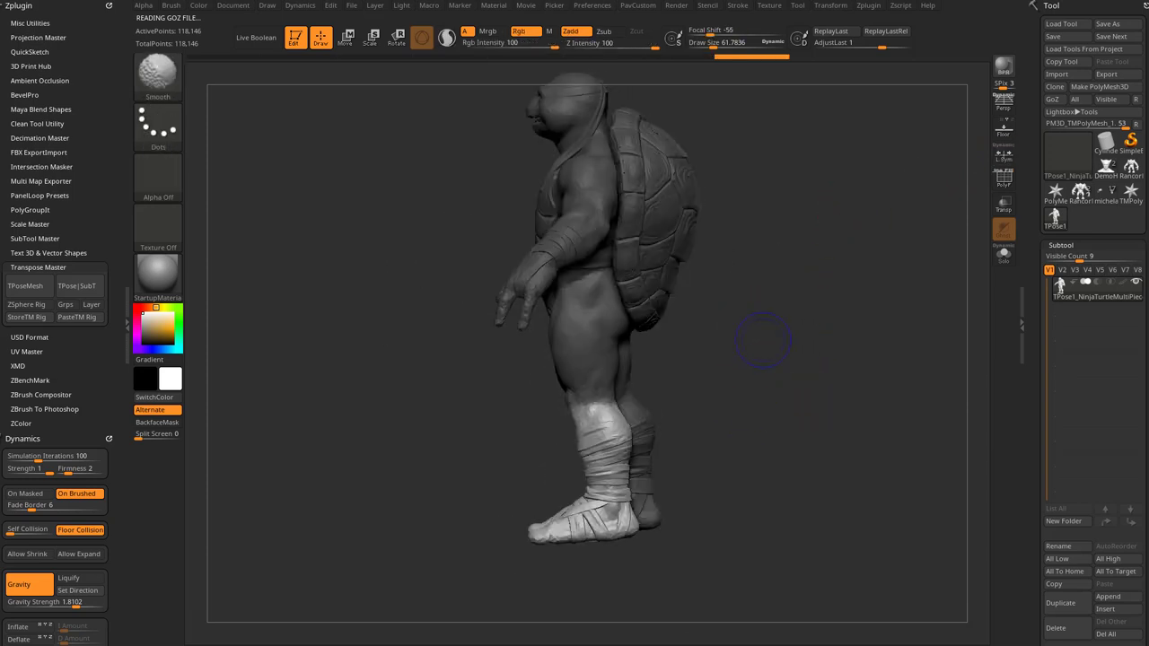
alt+click(600, 393)
drag(653, 408, 649, 345)
key(q)
drag(395, 364, 518, 371)
drag(745, 382, 779, 394)
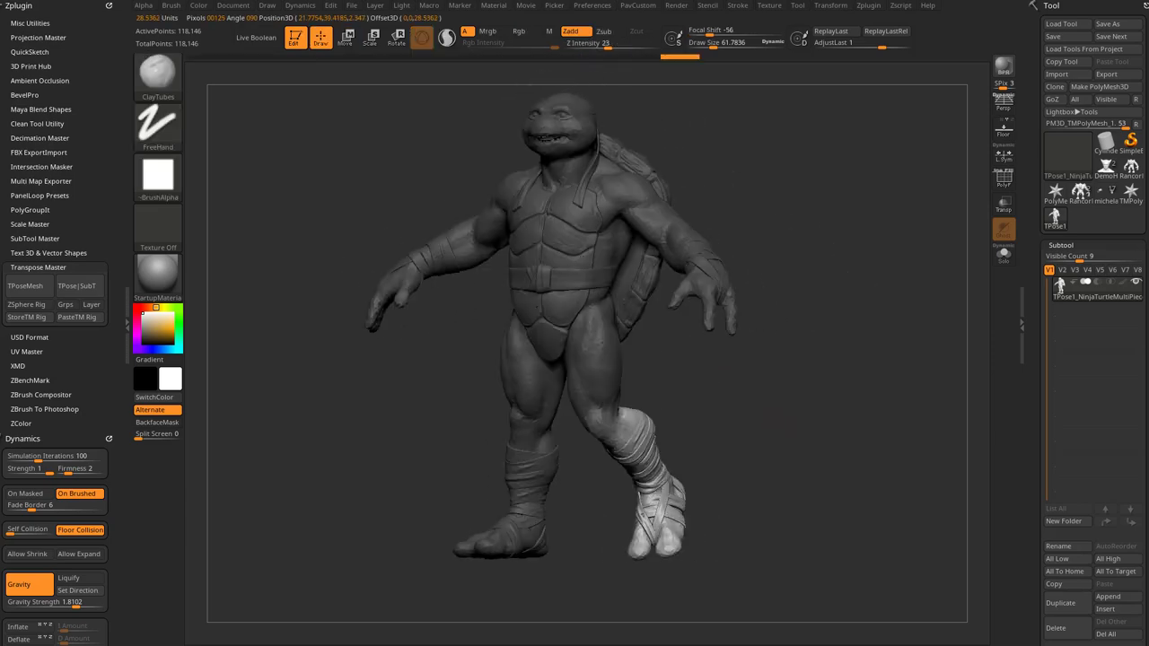
Transfer the pose to the separate subtools with TPose|SubT and turn off Proxy Pose on each subtool.
drag(839, 470, 848, 432)
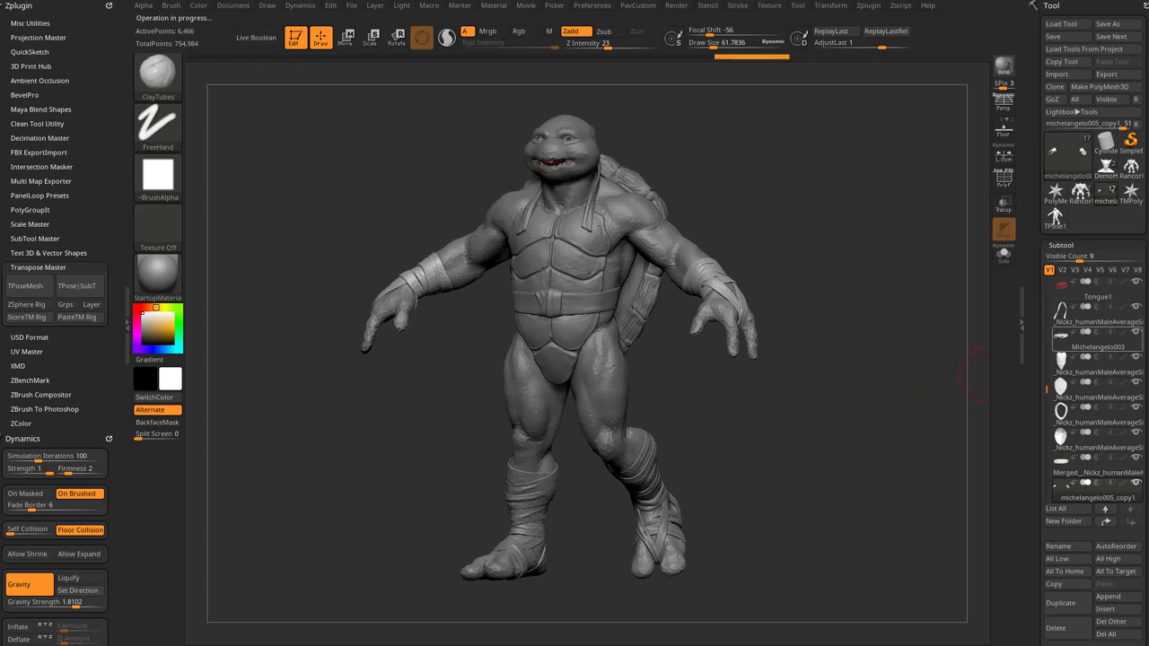
scroll(1068, 359, down, 10)
scroll(1068, 341, up, 1)
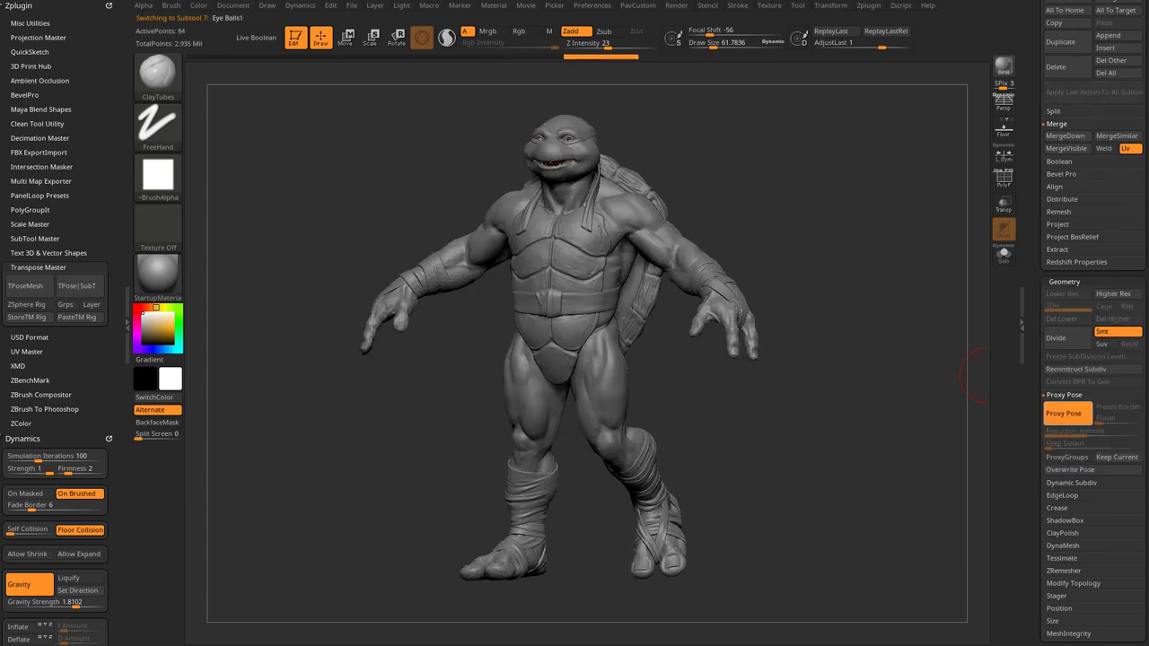
click(1063, 413)
drag(784, 332, 662, 218)
mouse_move(790, 223)
alt+mouse_down()
mouse_move(810, 233)
mouse_move(798, 235)
alt+mouse_up()
key(s)
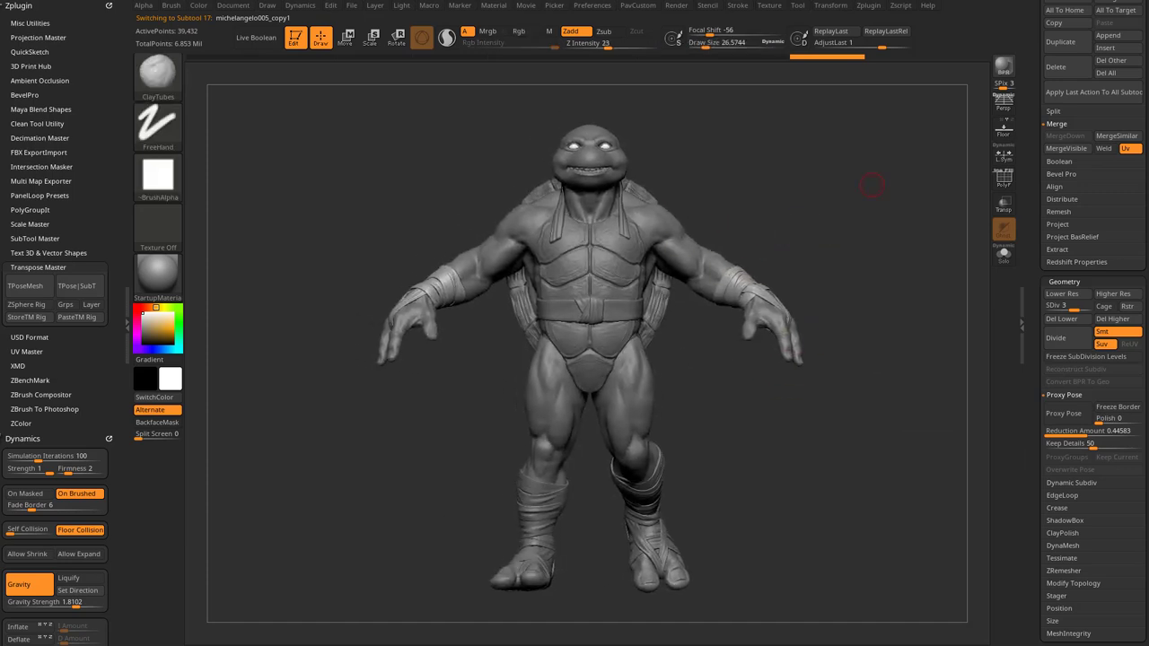
drag(869, 196, 873, 236)
Set the APoseWrapped body to SDiv 1, then step up to its highest subdivision level and back to SDiv 1.
scroll(1061, 481, up, 4)
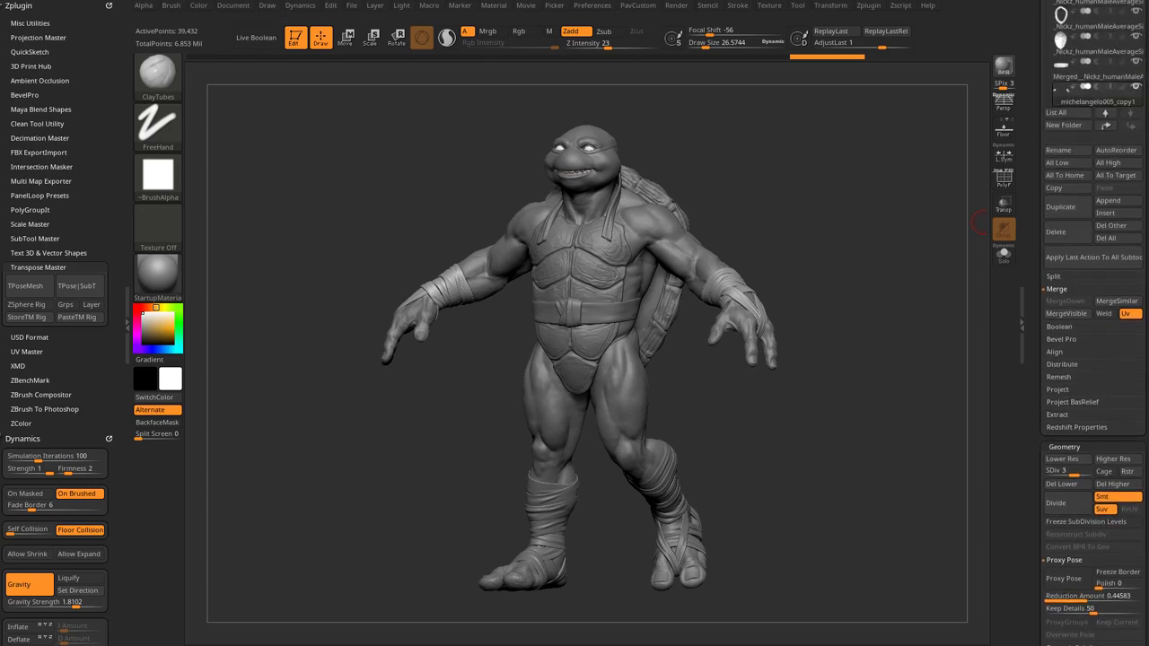
click(1048, 469)
key(d)
key(d)
key(d)
key(shift+d)
key(shift+d)
key(shift+d)
mouse_move(873, 360)
alt+mouse_down()
mouse_move(833, 290)
mouse_move(798, 359)
alt+mouse_up()
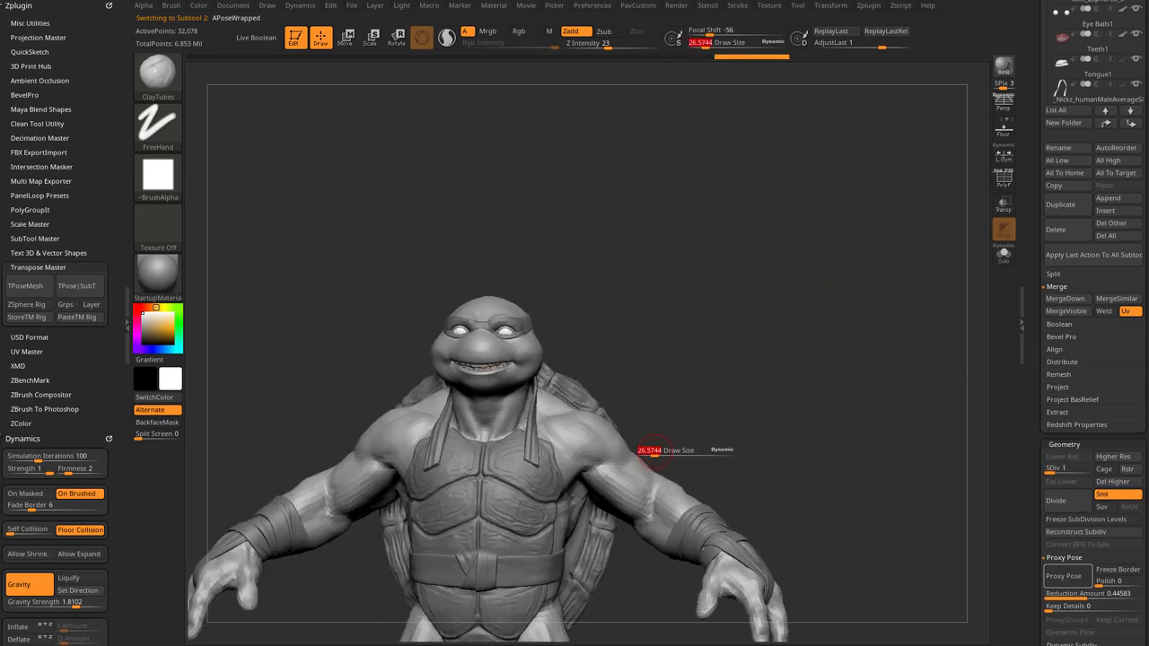
Choose the Move brush, raise the body to SDiv 4, and set the draw size to about 33.
key(b)
key(m)
key(v)
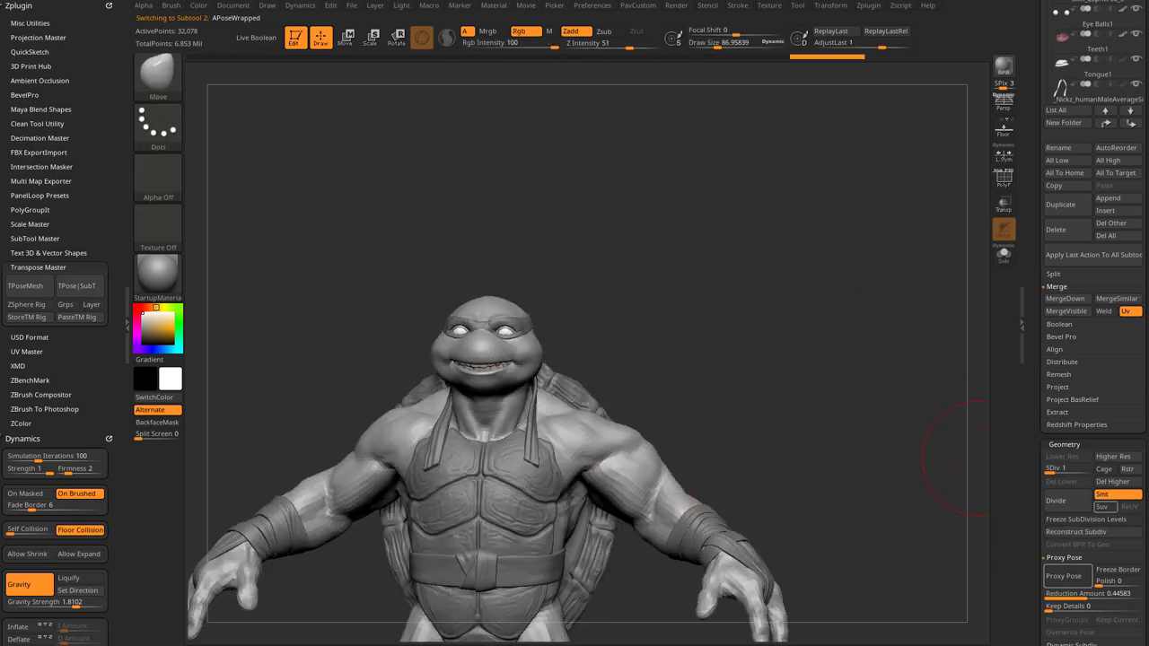
key(d)
key(d)
key(d)
key(s)
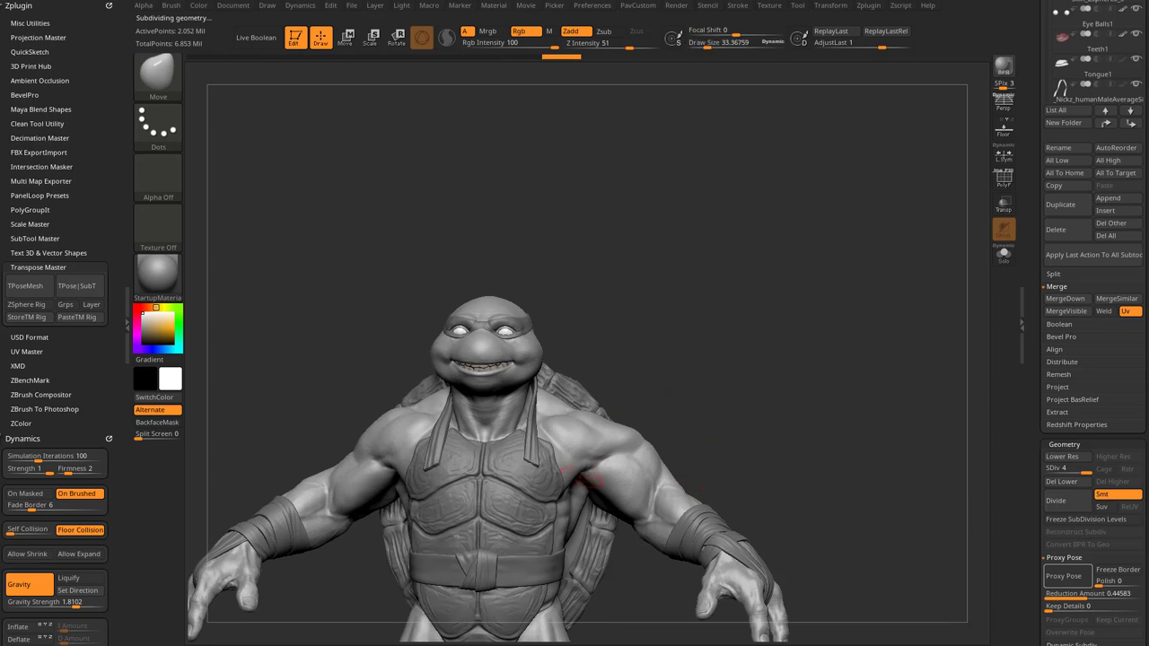
Compare the turtle body at SDiv 1 and SDiv 4, finishing at SDiv 4 with the draw size at about 41.
key(shift+d)
key(shift+d)
key(shift+d)
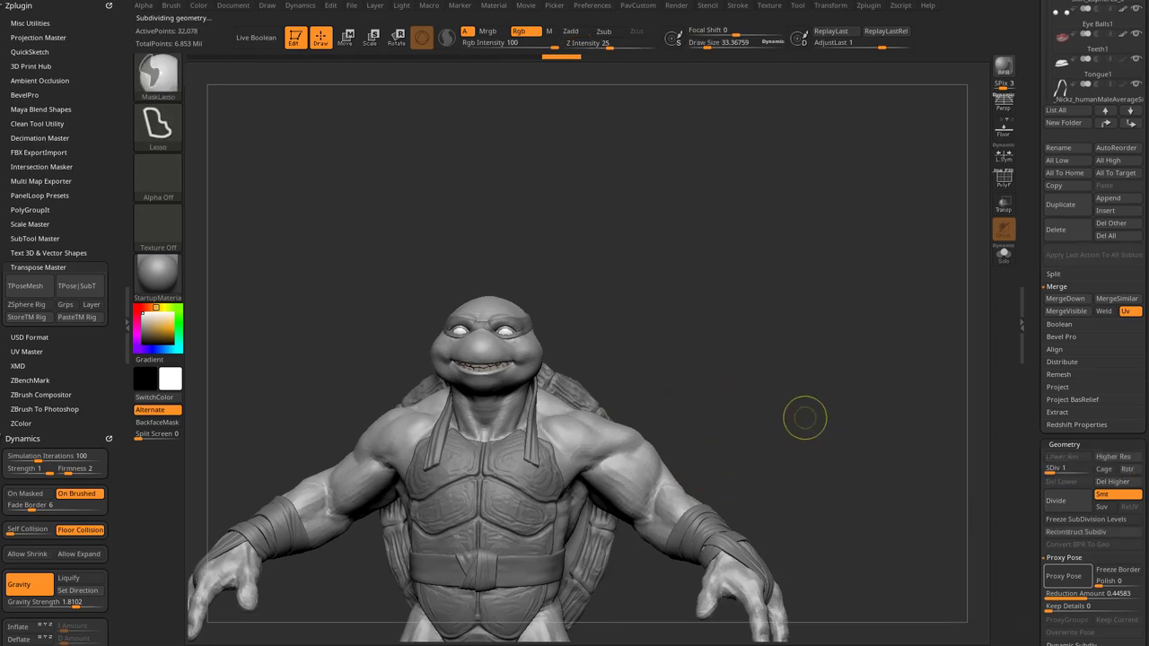
key(f)
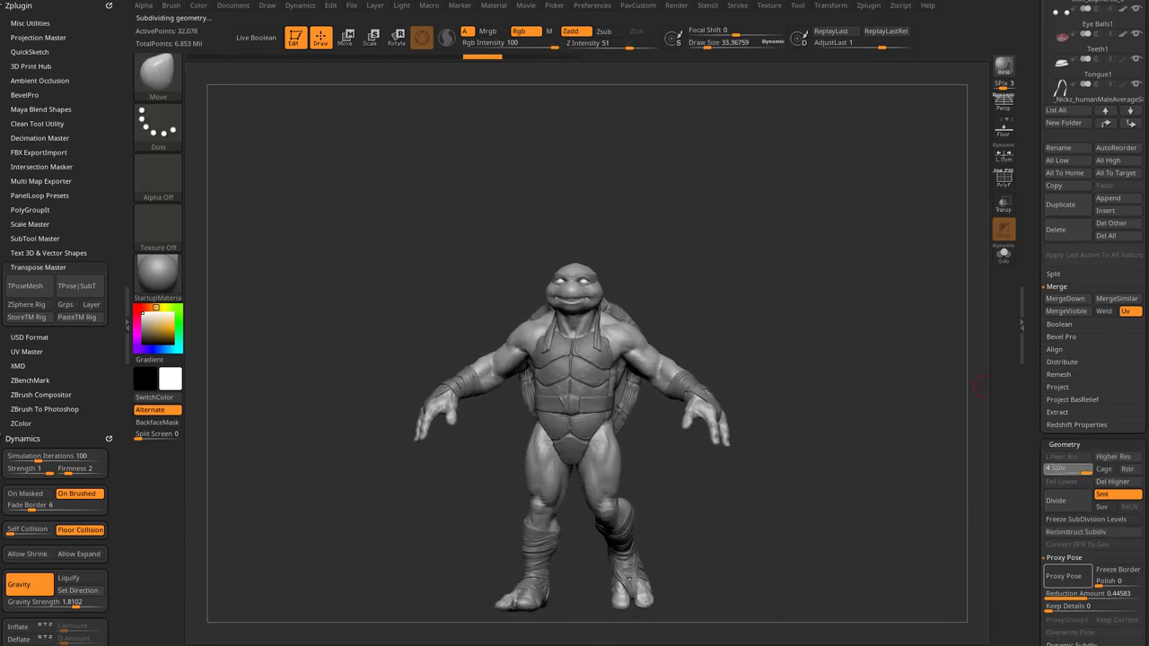
drag(859, 347, 808, 352)
key(s)
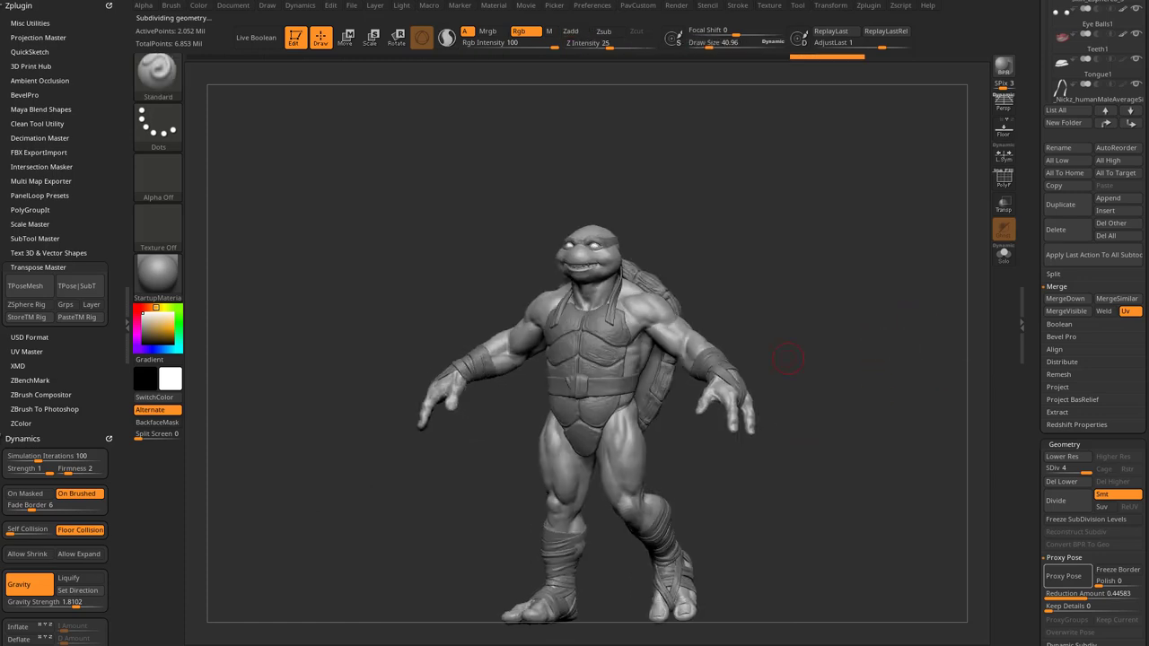
click(1049, 469)
click(1087, 469)
alt+drag(710, 303, 716, 260)
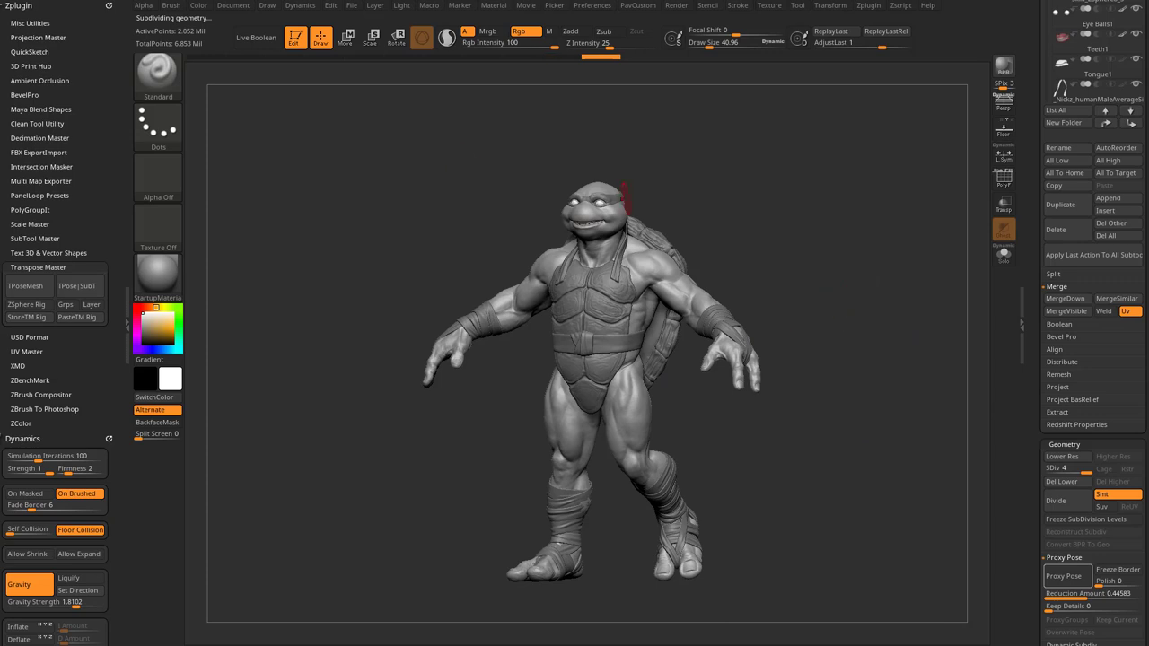
Combine the subtools into a posing mesh with TPoseMesh, set the draw size to about 59, and mask everything except the turtle's left forearm.
click(30, 287)
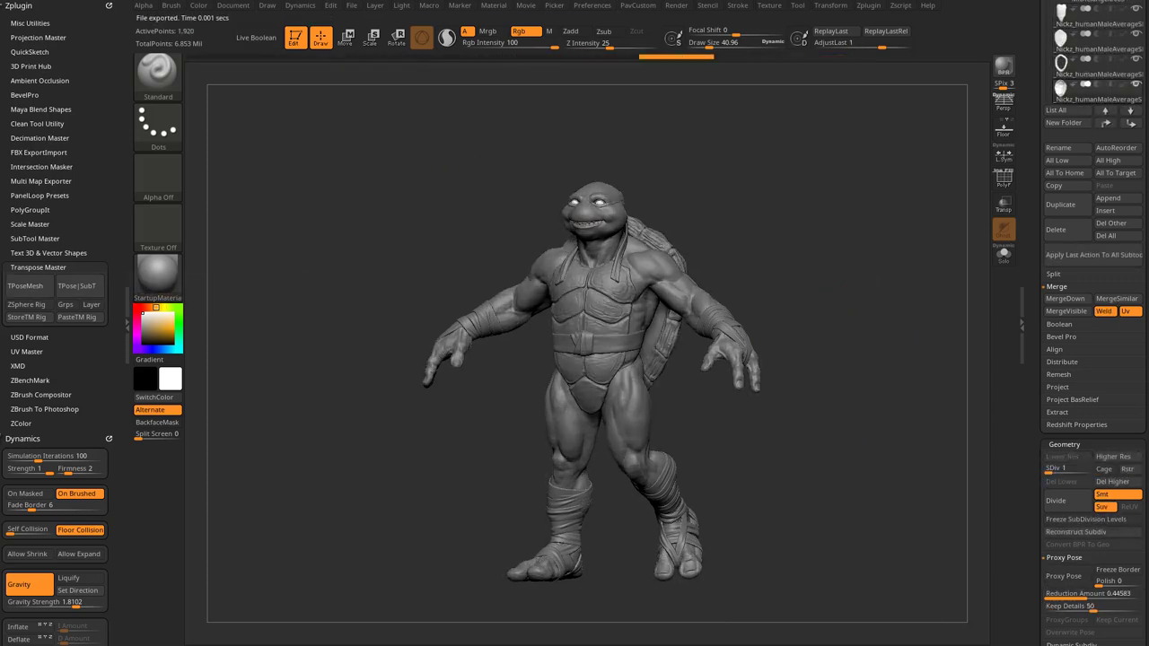
drag(853, 341, 539, 343)
mouse_move(867, 292)
shift+mouse_down()
mouse_move(772, 301)
mouse_move(813, 280)
mouse_move(833, 345)
shift+mouse_up()
key(s)
mouse_move(842, 401)
ctrl+mouse_down()
mouse_move(823, 310)
mouse_move(708, 272)
mouse_move(675, 329)
mouse_move(726, 451)
ctrl+mouse_up()
mouse_move(898, 238)
mouse_down()
mouse_move(633, 296)
mouse_move(574, 322)
mouse_up()
drag(709, 269, 815, 350)
ctrl+click(818, 286)
Place the gizmo at the turtle's left elbow, bend the unmasked forearm forward, clear the mask, and return to Draw mode.
key(w)
alt+click(578, 342)
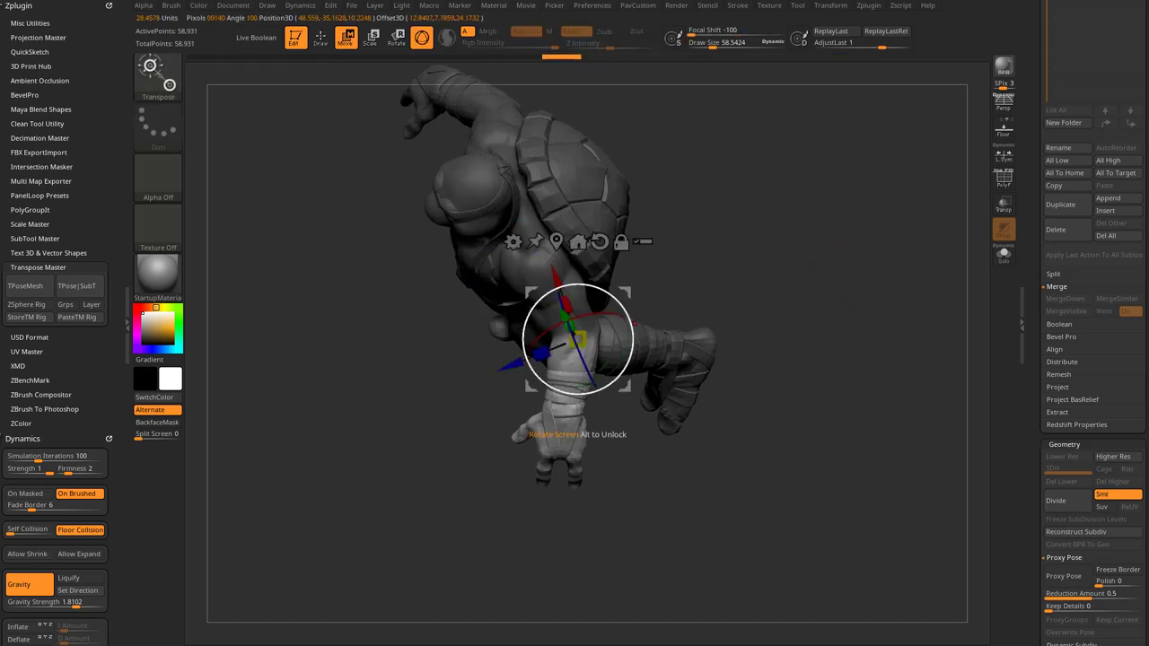
drag(628, 348, 618, 377)
key(q)
mouse_move(808, 308)
mouse_down()
mouse_move(836, 240)
mouse_move(873, 310)
mouse_move(915, 269)
mouse_up()
drag(916, 270, 837, 265)
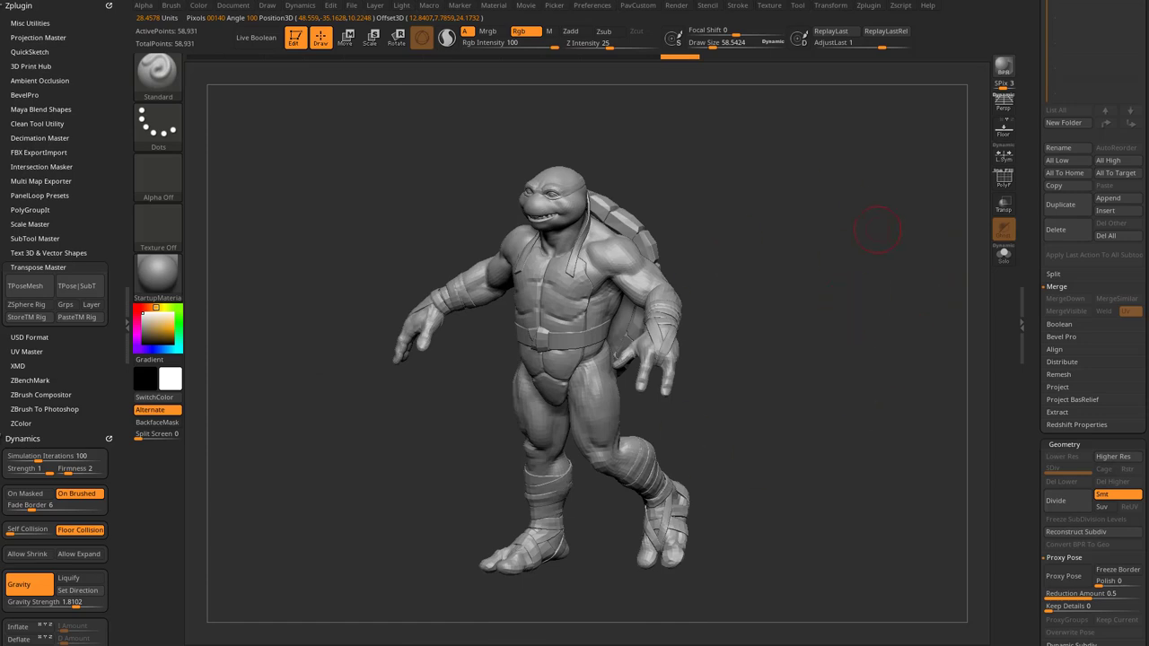
mouse_move(866, 292)
mouse_down()
mouse_move(957, 213)
mouse_move(745, 326)
mouse_up()
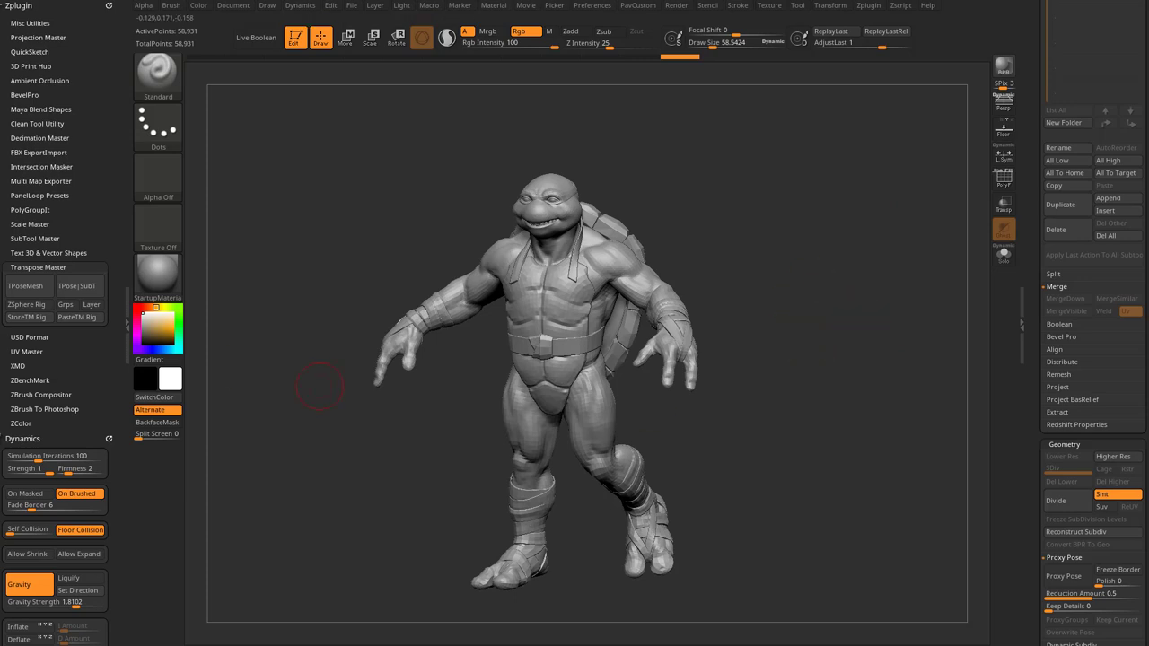
Transfer the bent-forearm pose to the separate detailed subtools with TPose|SubT.
click(79, 286)
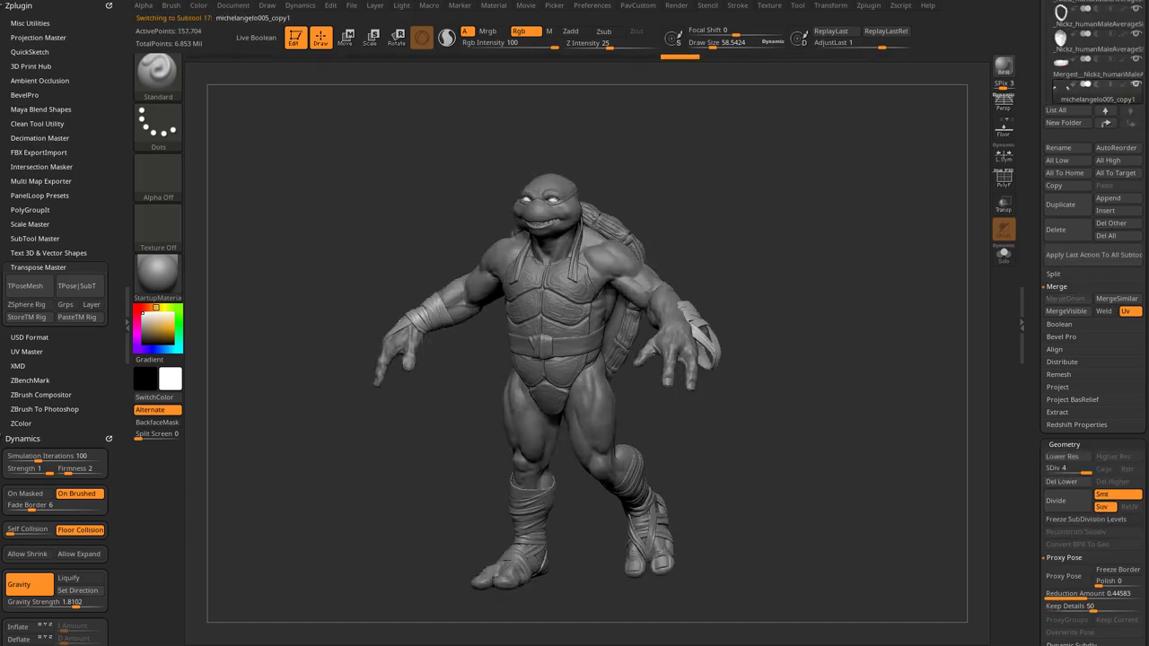
drag(752, 290, 728, 284)
drag(808, 359, 860, 367)
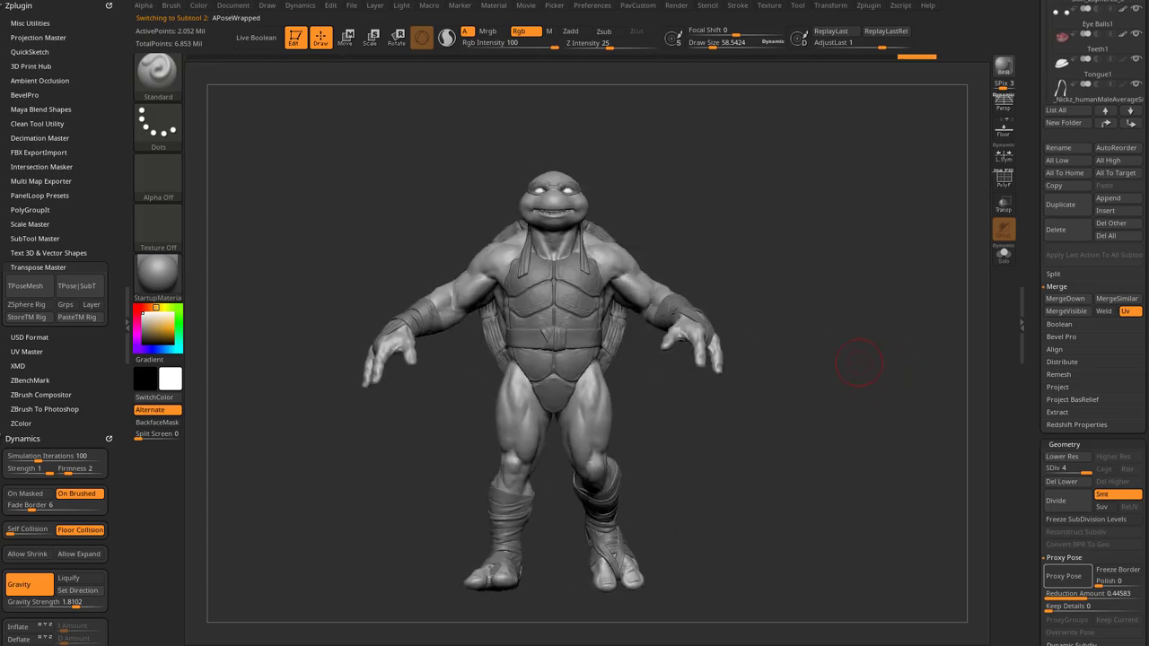